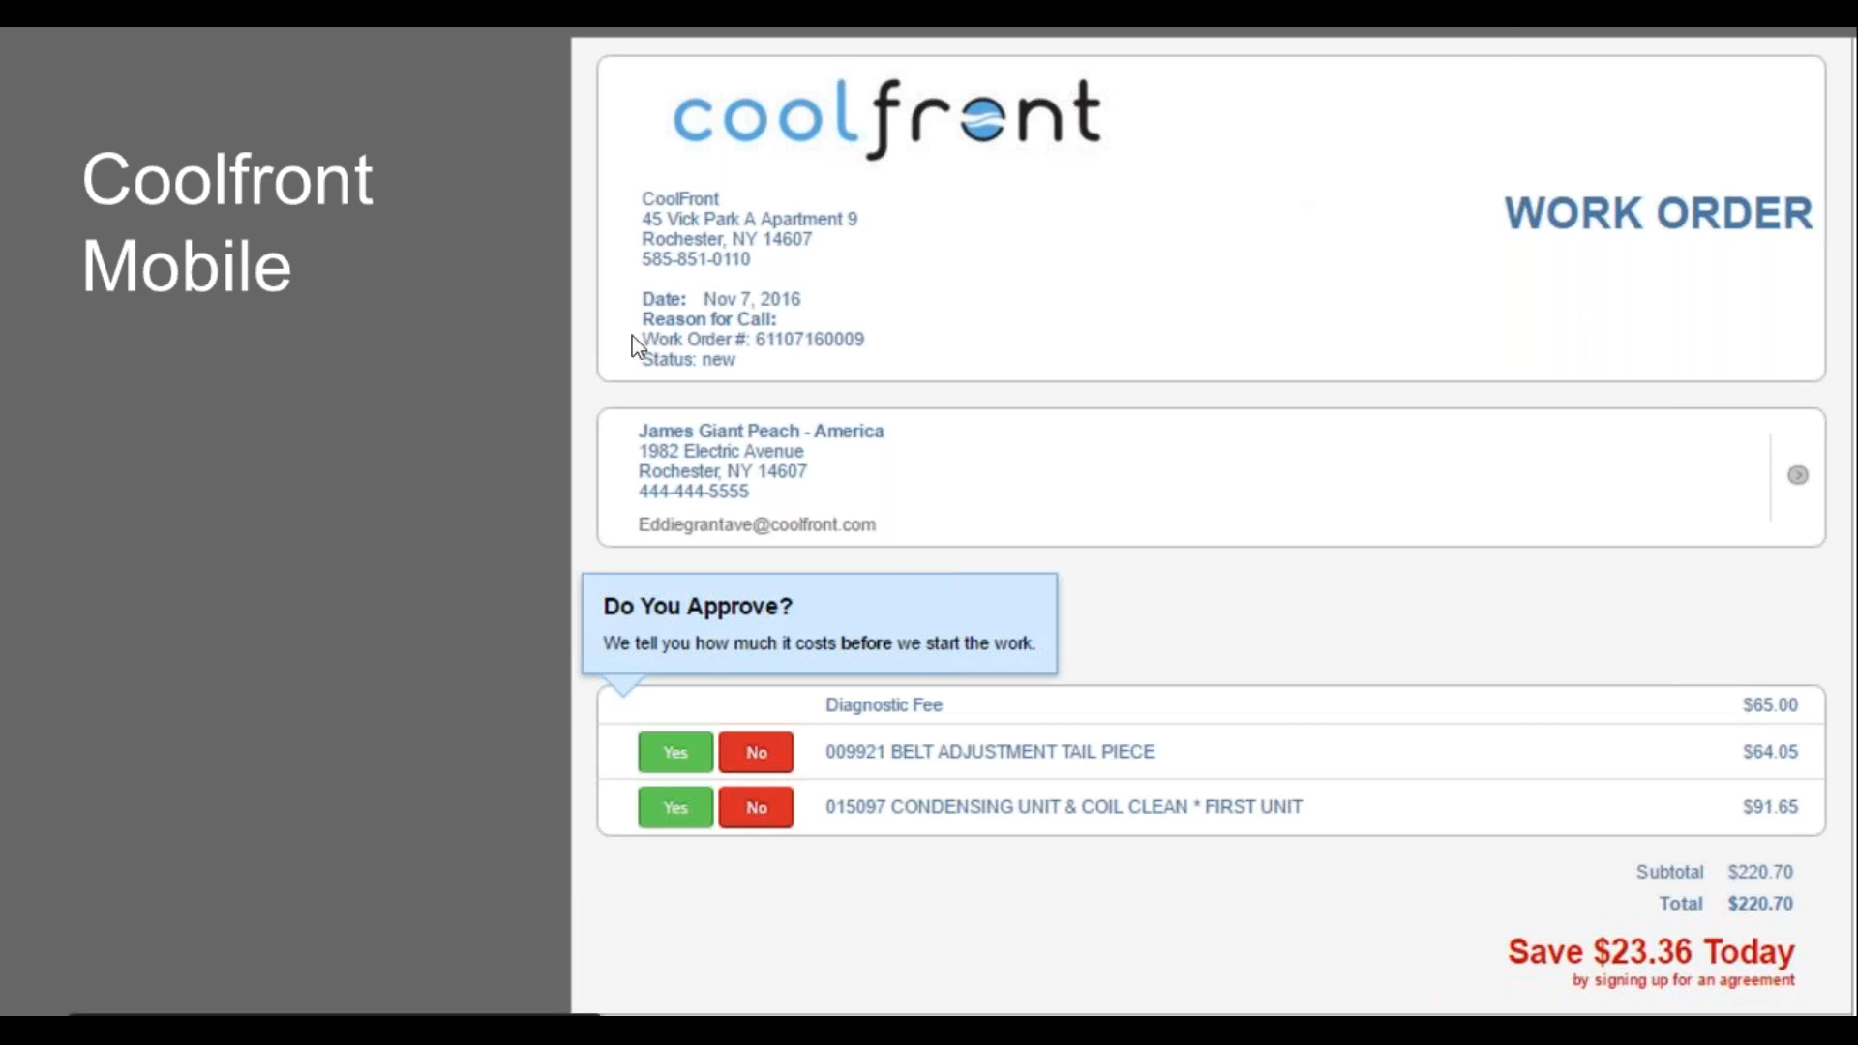
Step: Drag the Chrome window with the Coolfront homepage onto the main screen and maximise it
{"action": "left_click_drag", "start_coordinate": [0, 347], "coordinate": [755, 27]}
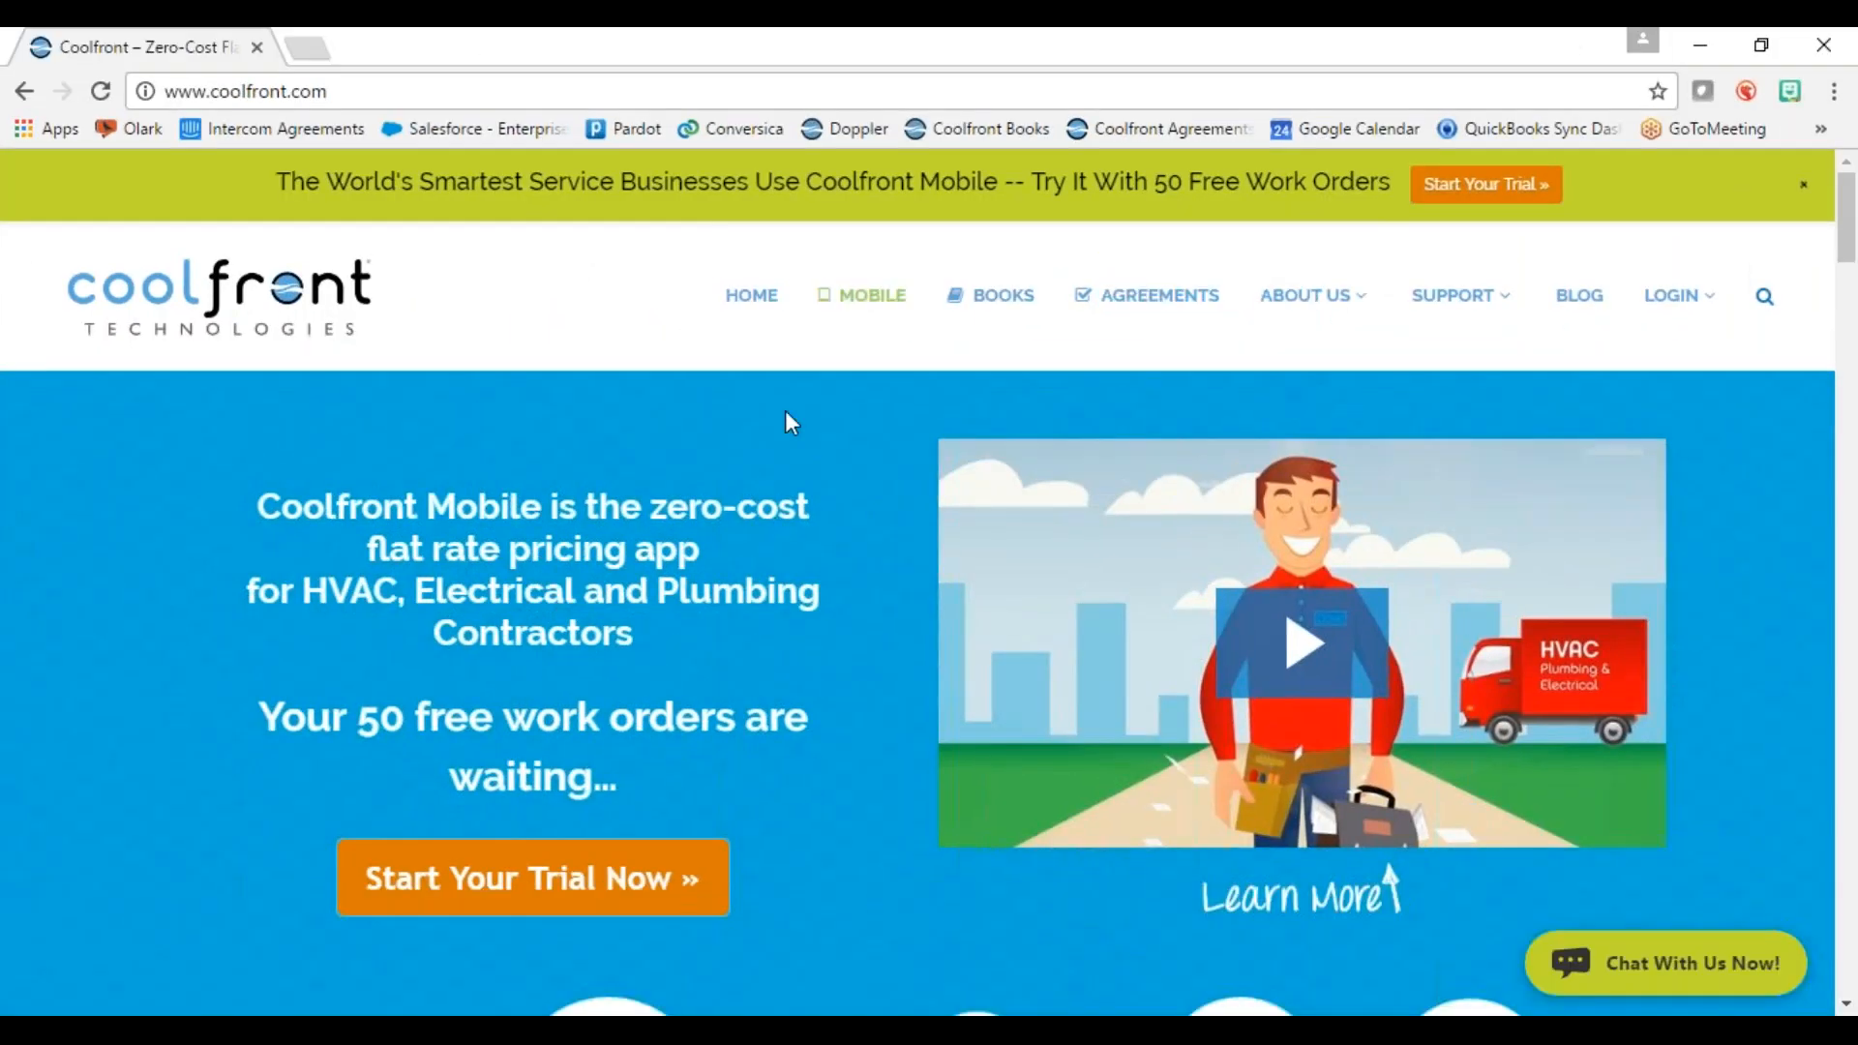
Step: Open and reload the Agreements product page, then go to the Order Now form
{"action": "left_click", "coordinate": [1153, 308]}
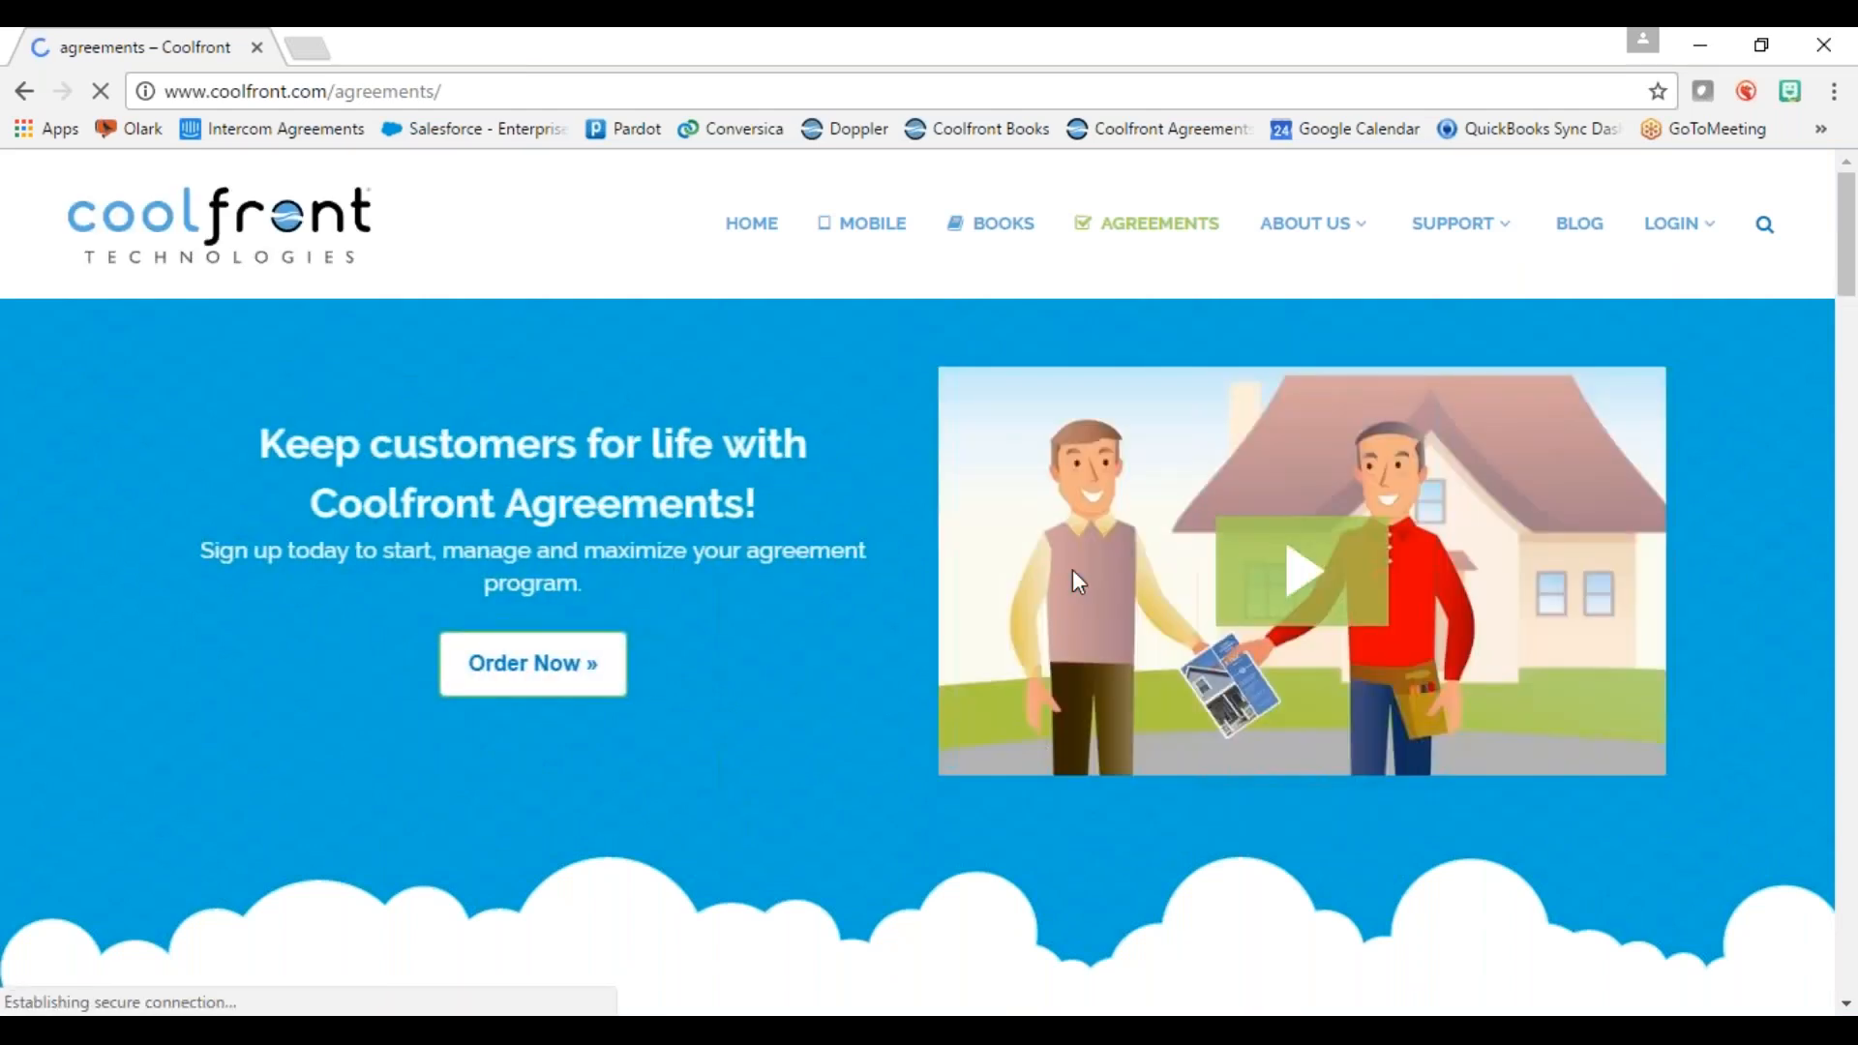
{"action": "left_click", "coordinate": [1171, 227]}
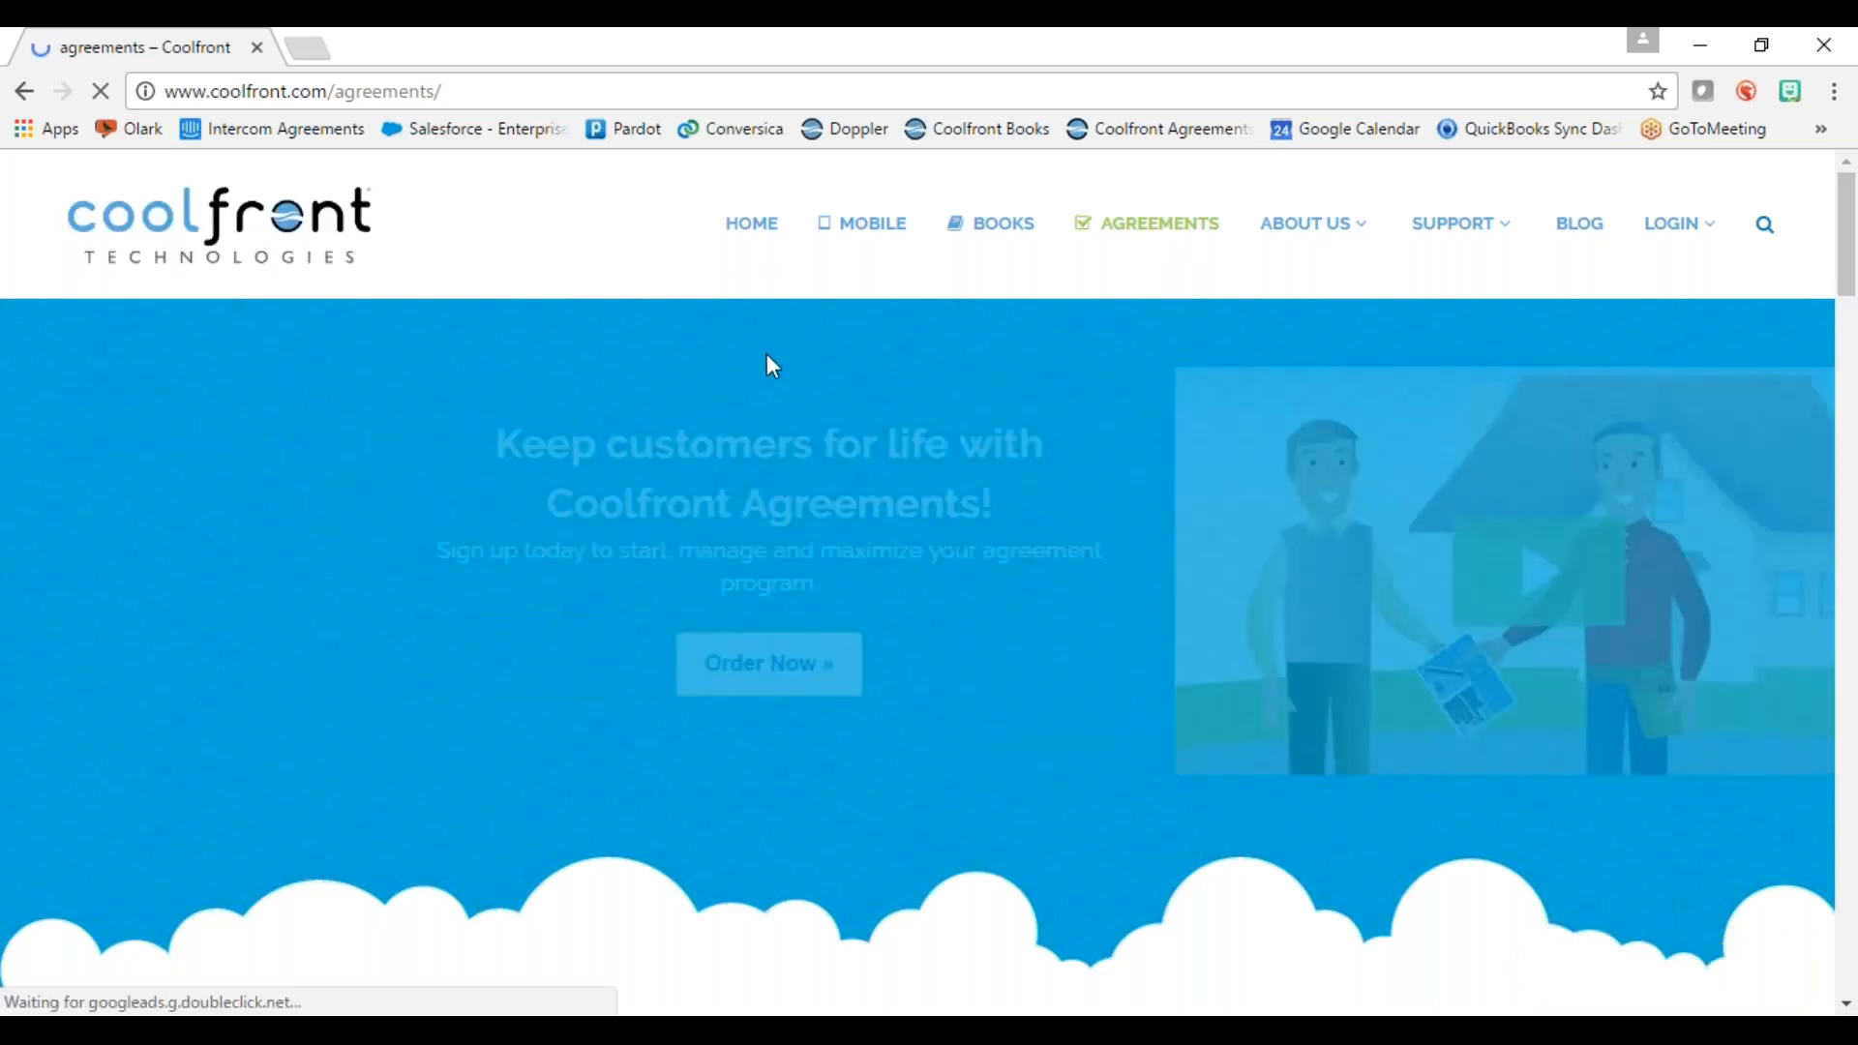
{"action": "left_click", "coordinate": [515, 695]}
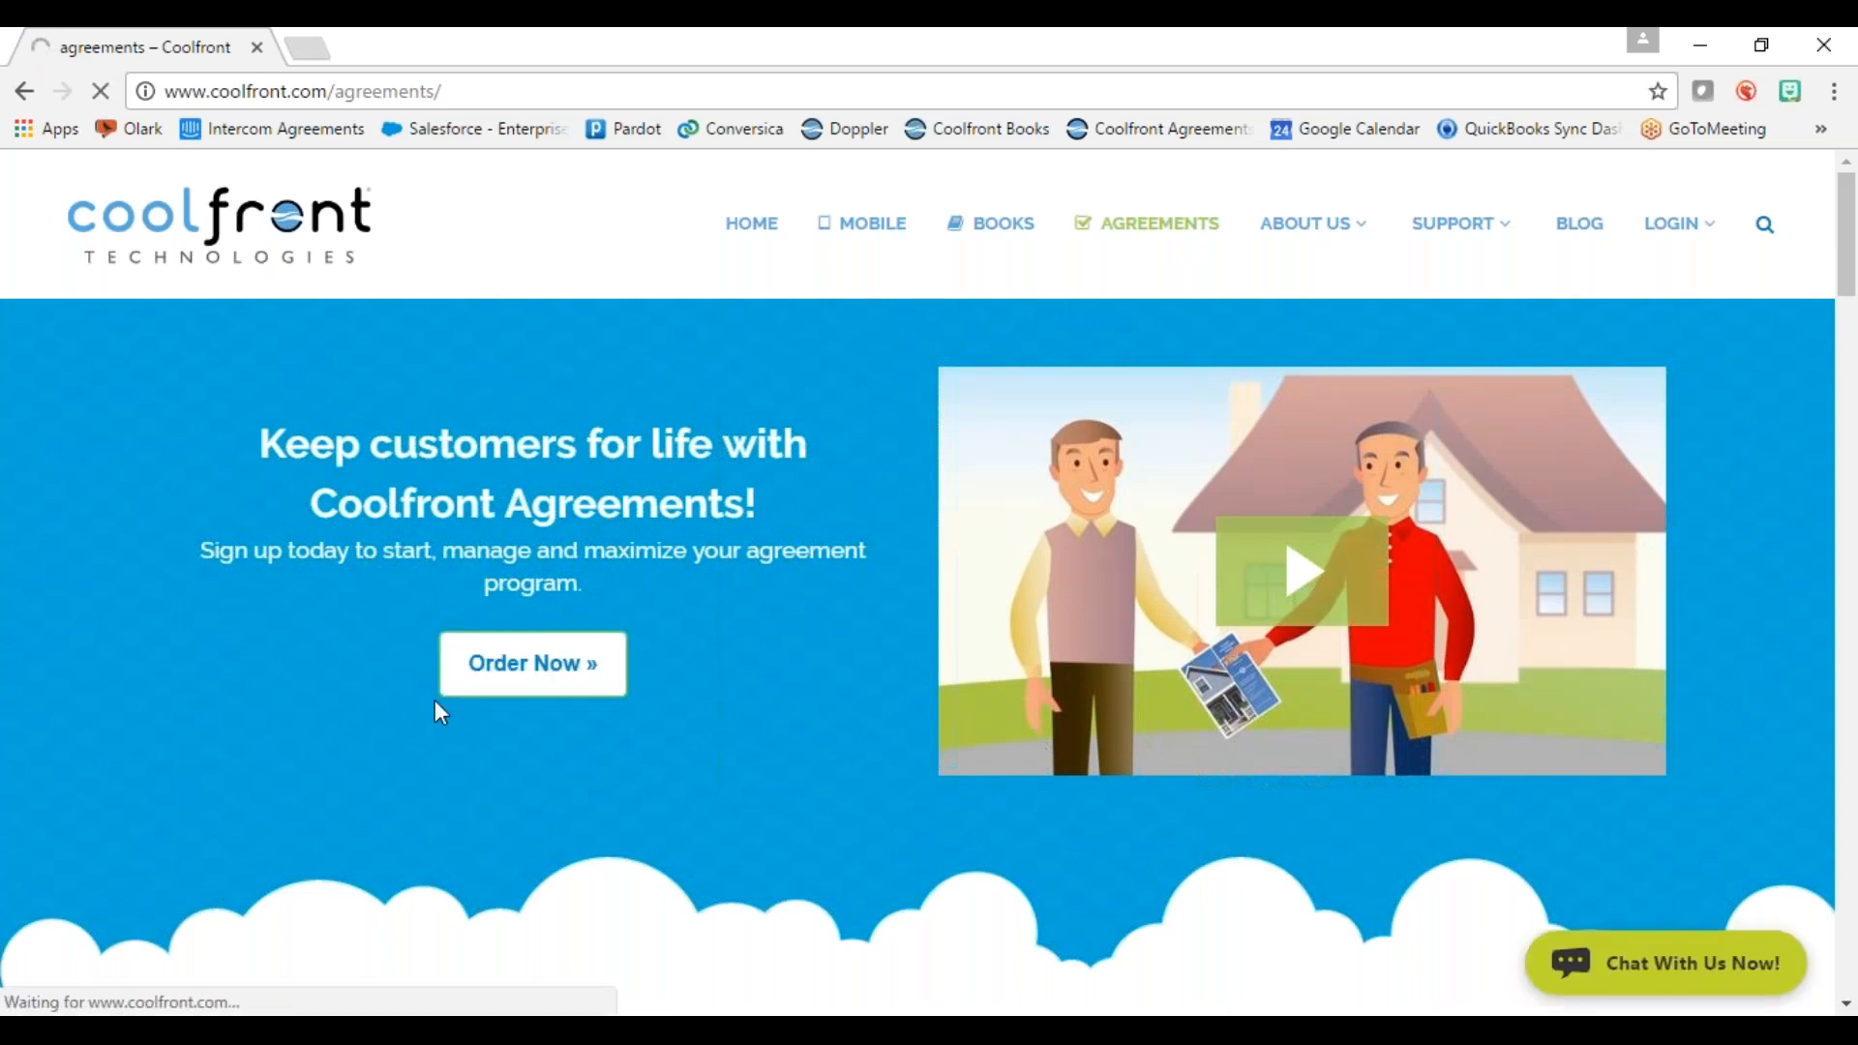
{"action": "left_click", "coordinate": [535, 672]}
{"action": "scroll", "coordinate": [786, 465], "scroll_direction": "down", "scroll_amount": 1}
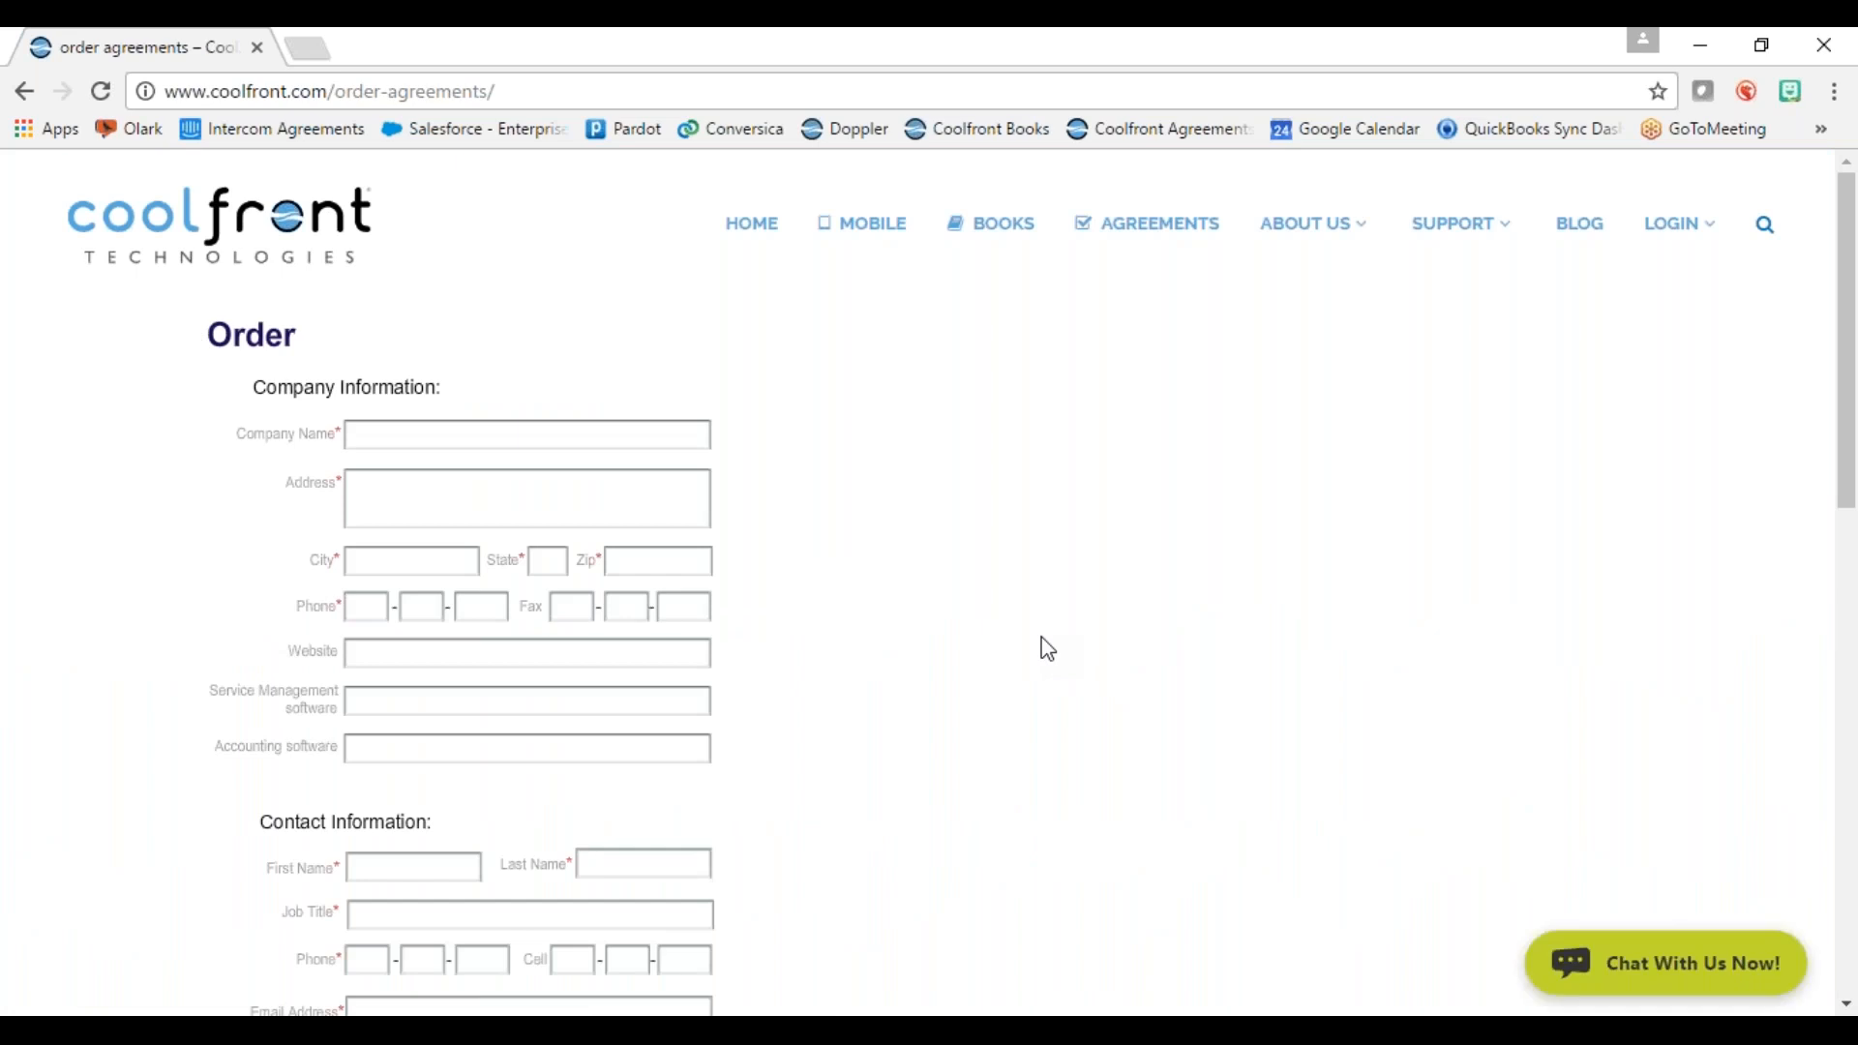
Step: Skim the order form, then dock the Agreements dashboard window as a second Chrome tab
{"action": "scroll", "coordinate": [1128, 642], "scroll_direction": "down", "scroll_amount": 5}
{"action": "scroll", "coordinate": [1107, 655], "scroll_direction": "up", "scroll_amount": 5}
{"action": "mouse_move", "coordinate": [1679, 237]}
{"action": "left_click_drag", "start_coordinate": [0, 493], "coordinate": [677, 31]}
{"action": "left_click_drag", "start_coordinate": [39, 33], "coordinate": [387, 49]}
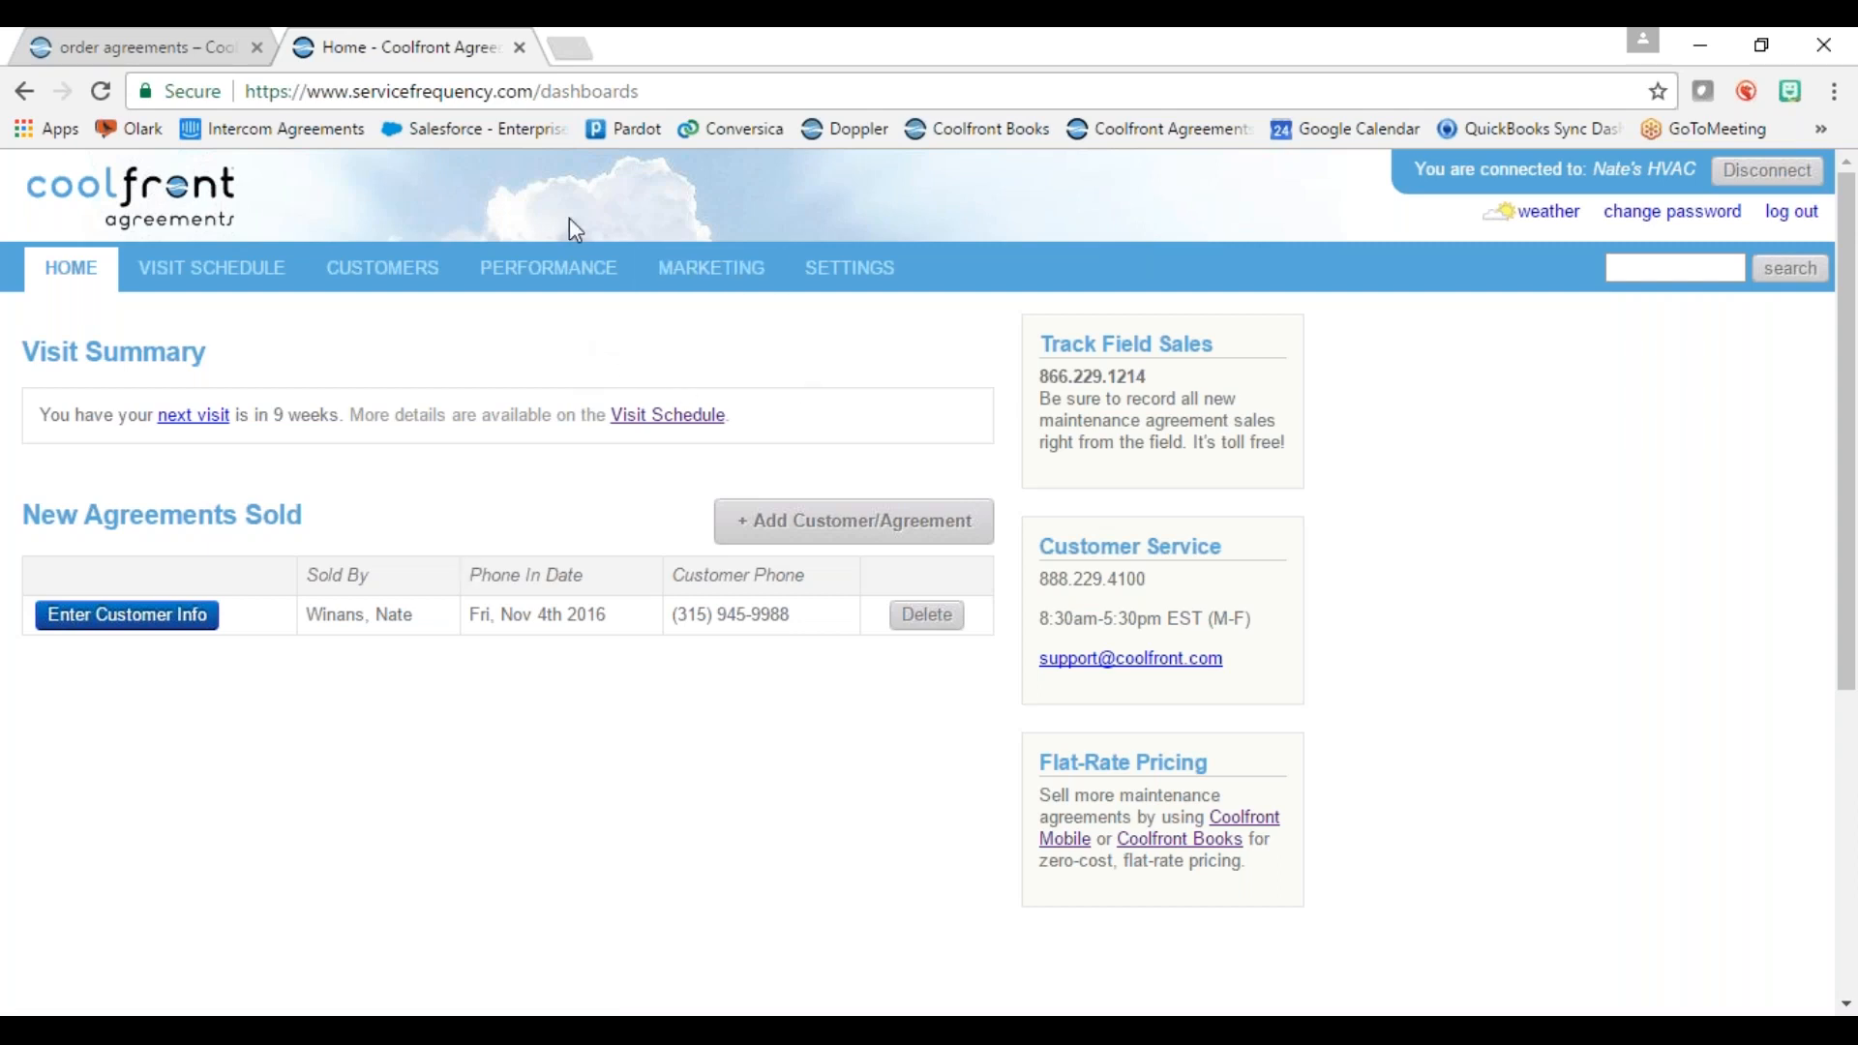
{"action": "key", "text": "ctrl+shift+Tab"}
{"action": "mouse_move", "coordinate": [1732, 223]}
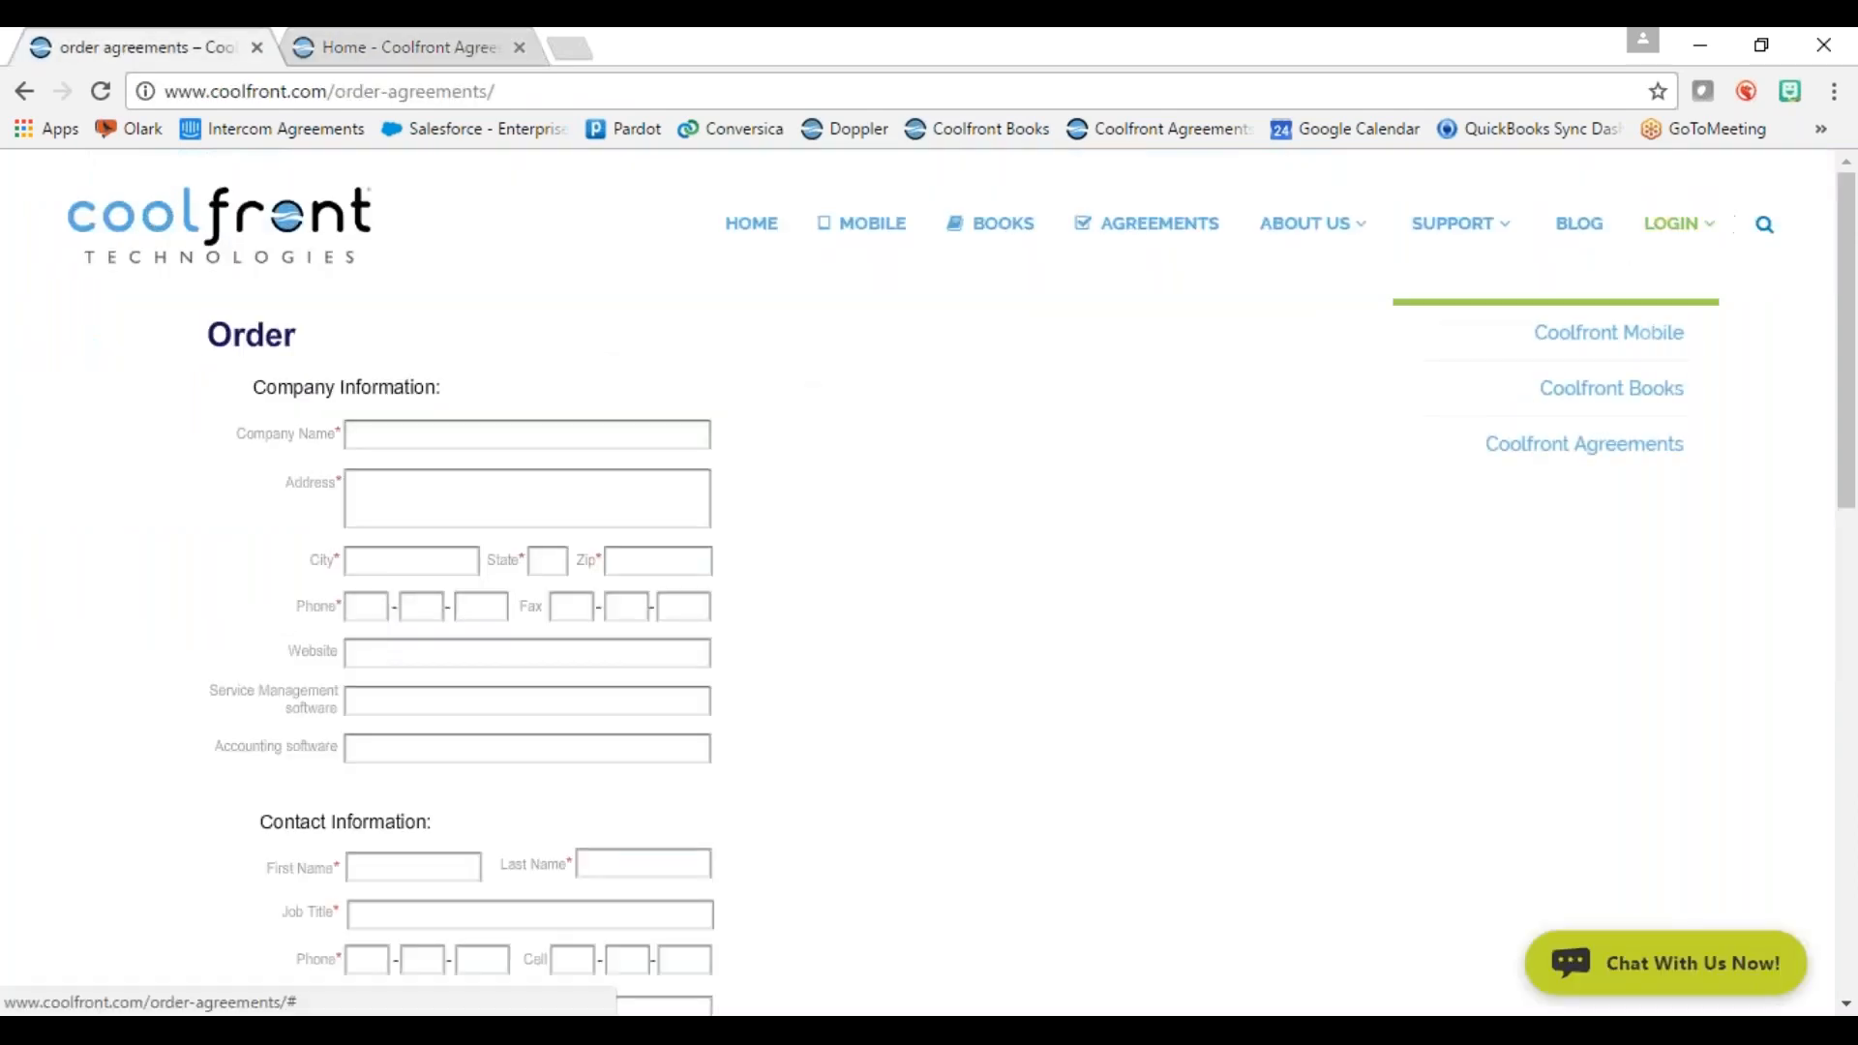
{"action": "left_click", "coordinate": [419, 43]}
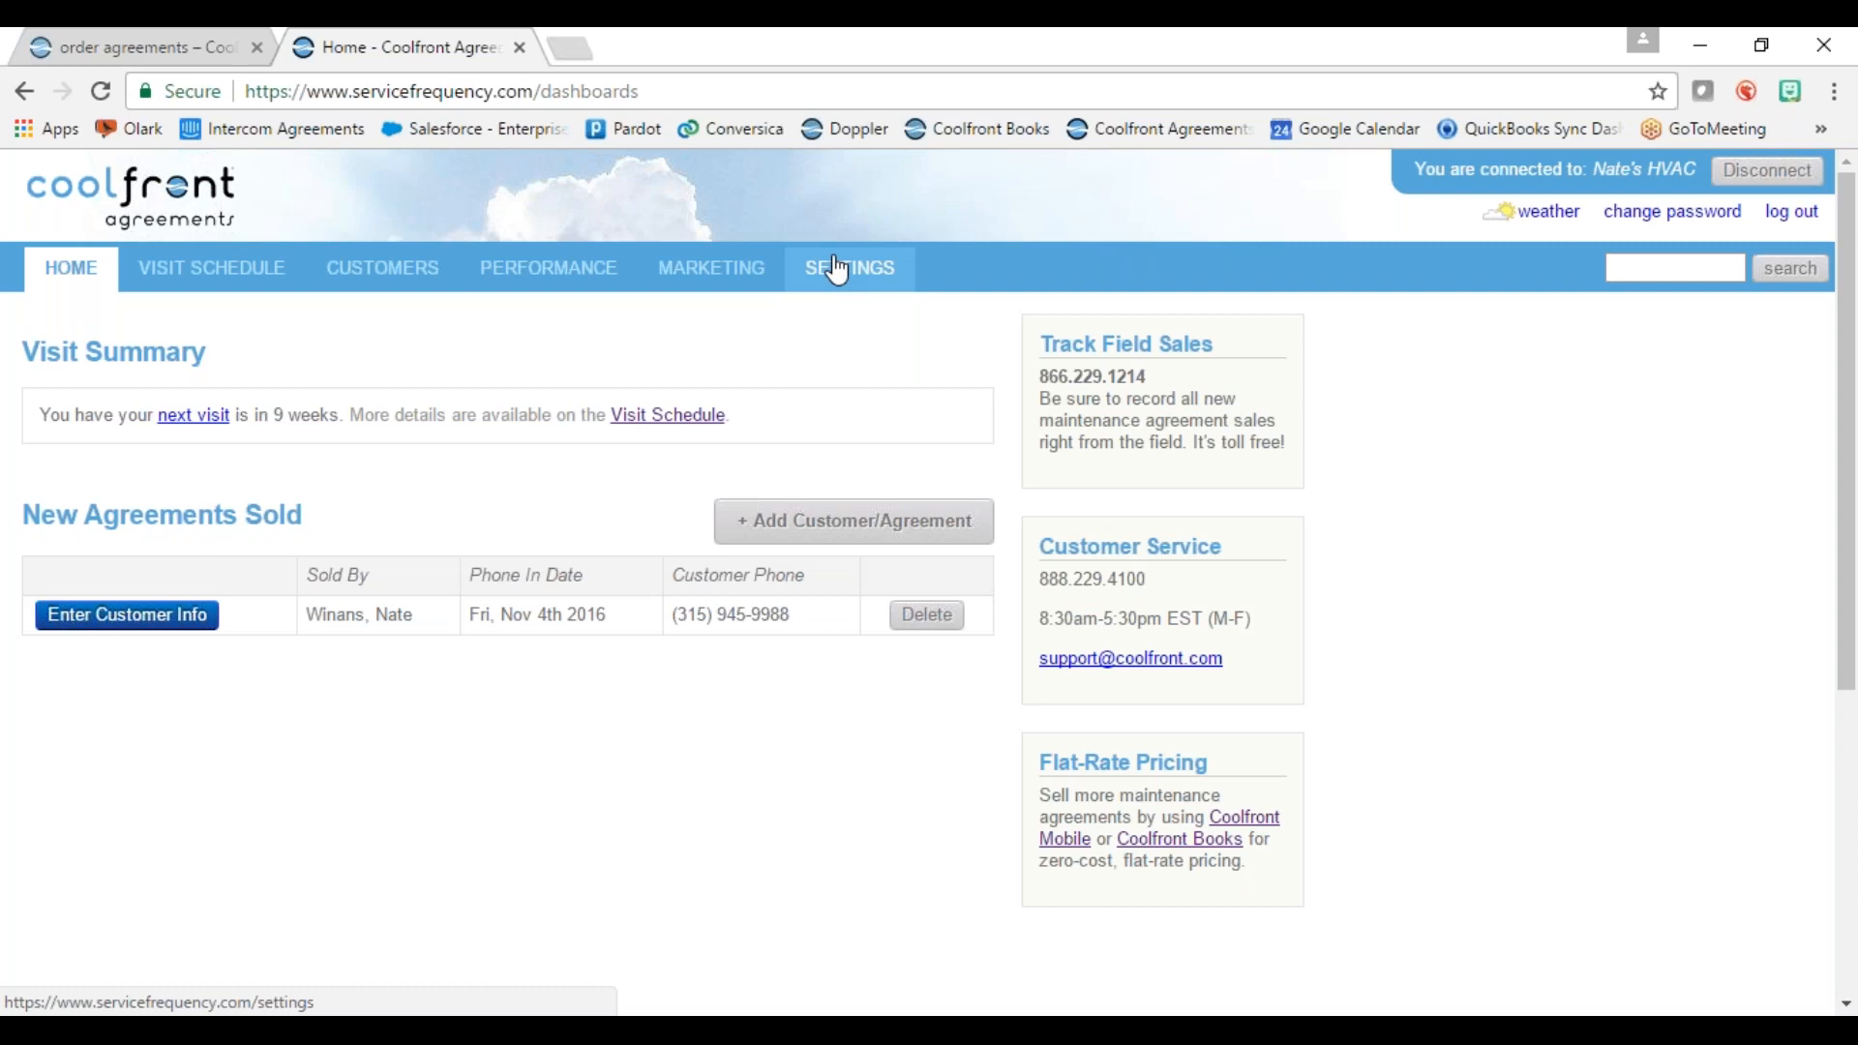
Step: Start a new employee under Settings › Employees and review Access Level choices, leaving None
{"action": "left_click", "coordinate": [838, 271]}
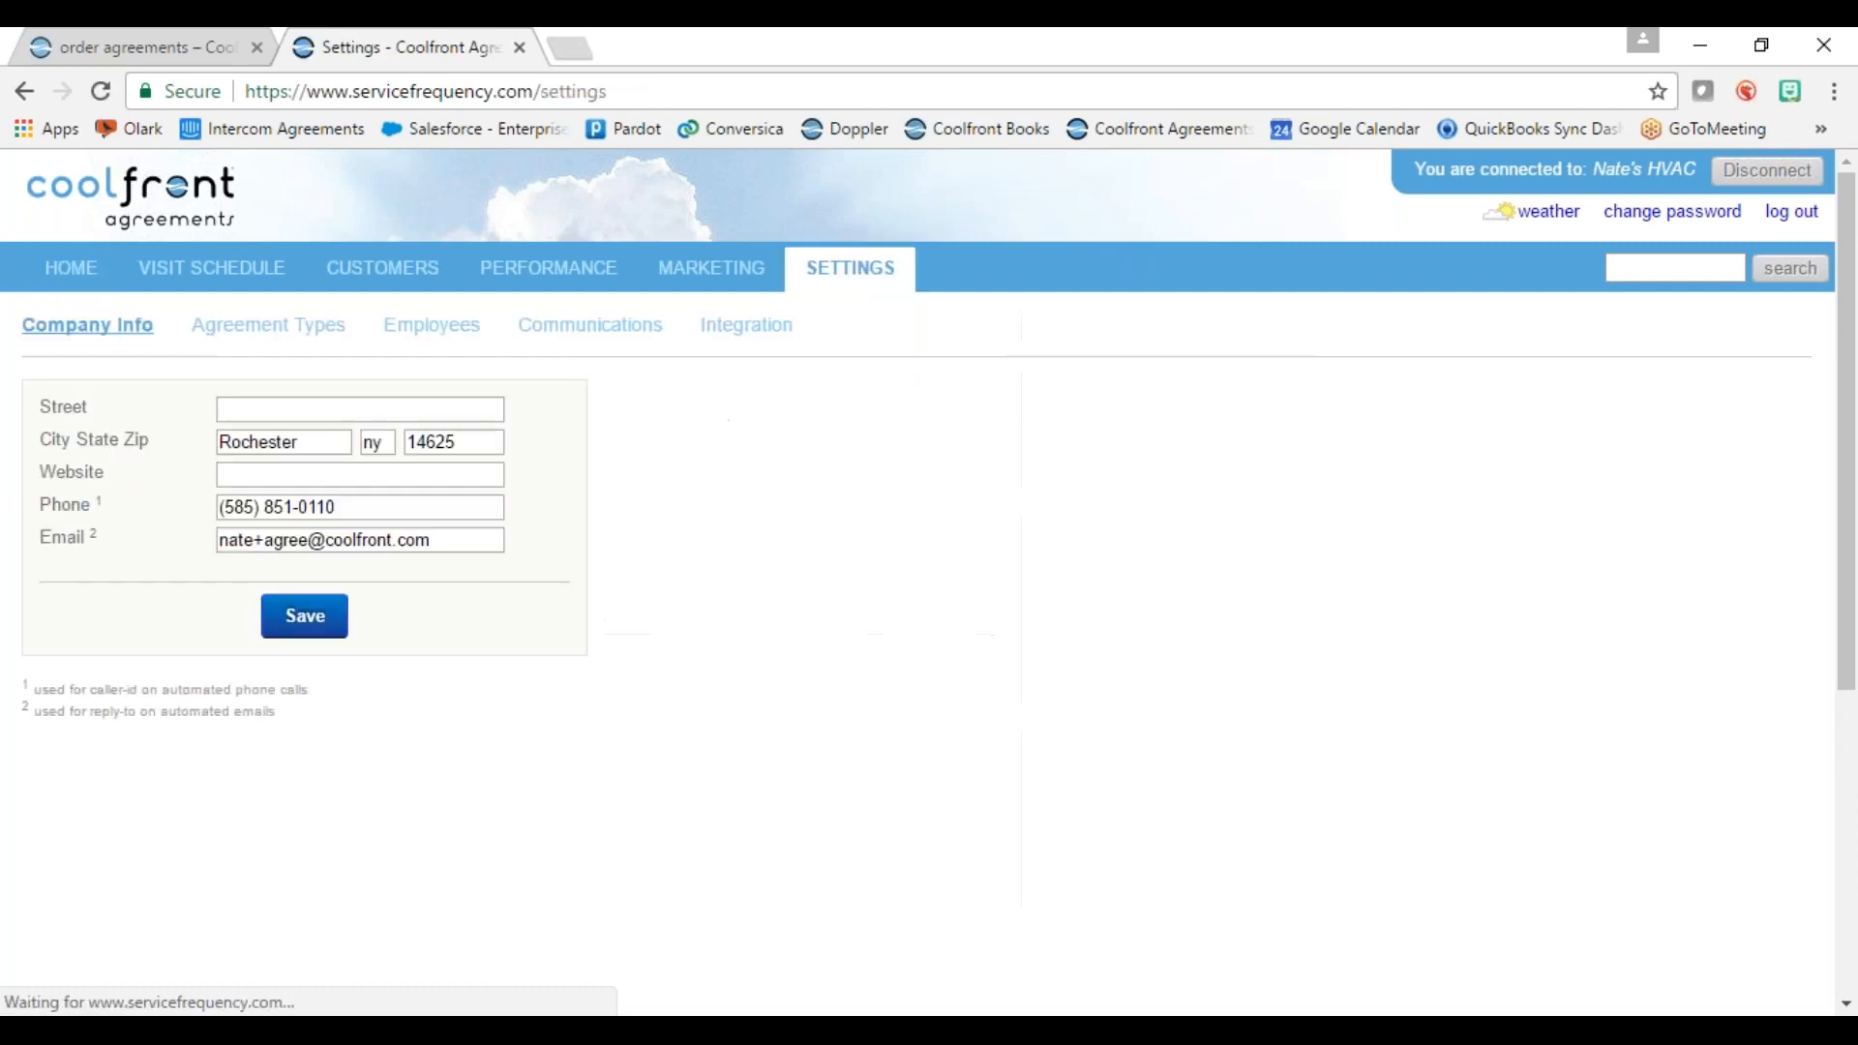
{"action": "left_click", "coordinate": [423, 338]}
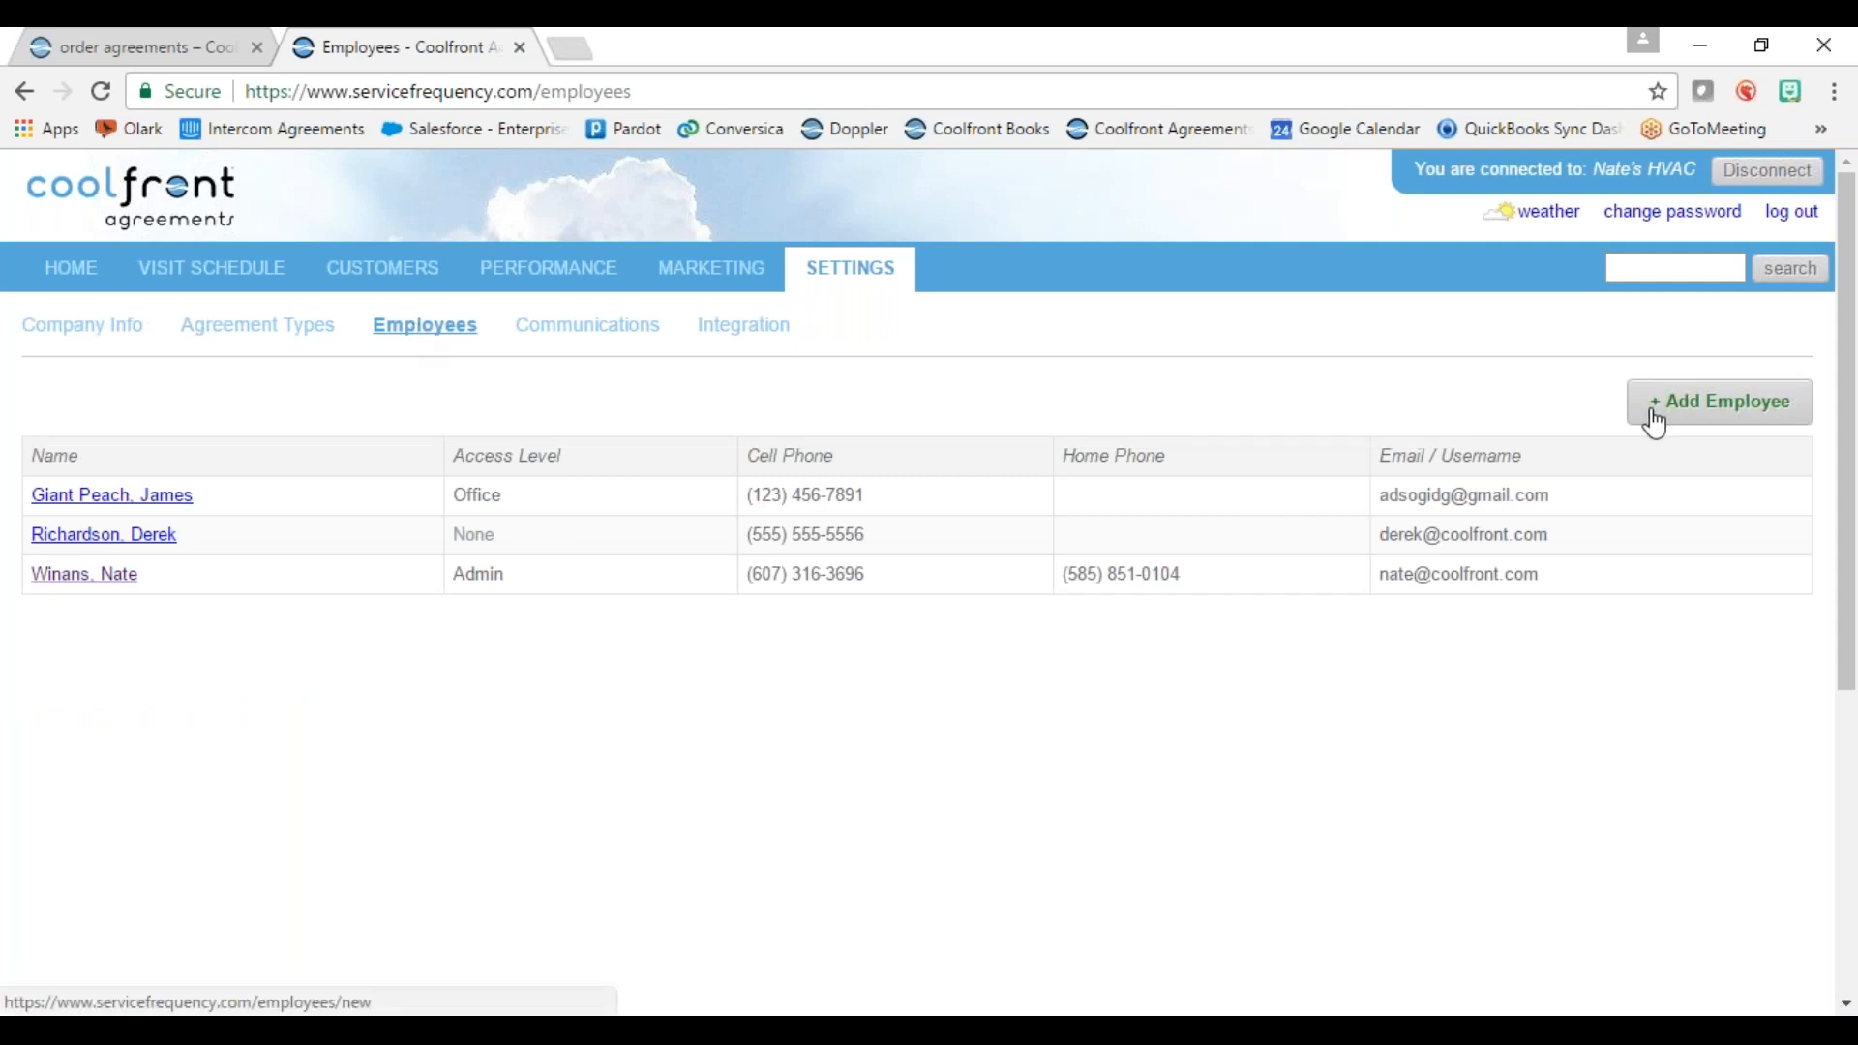
{"action": "left_click", "coordinate": [1683, 425]}
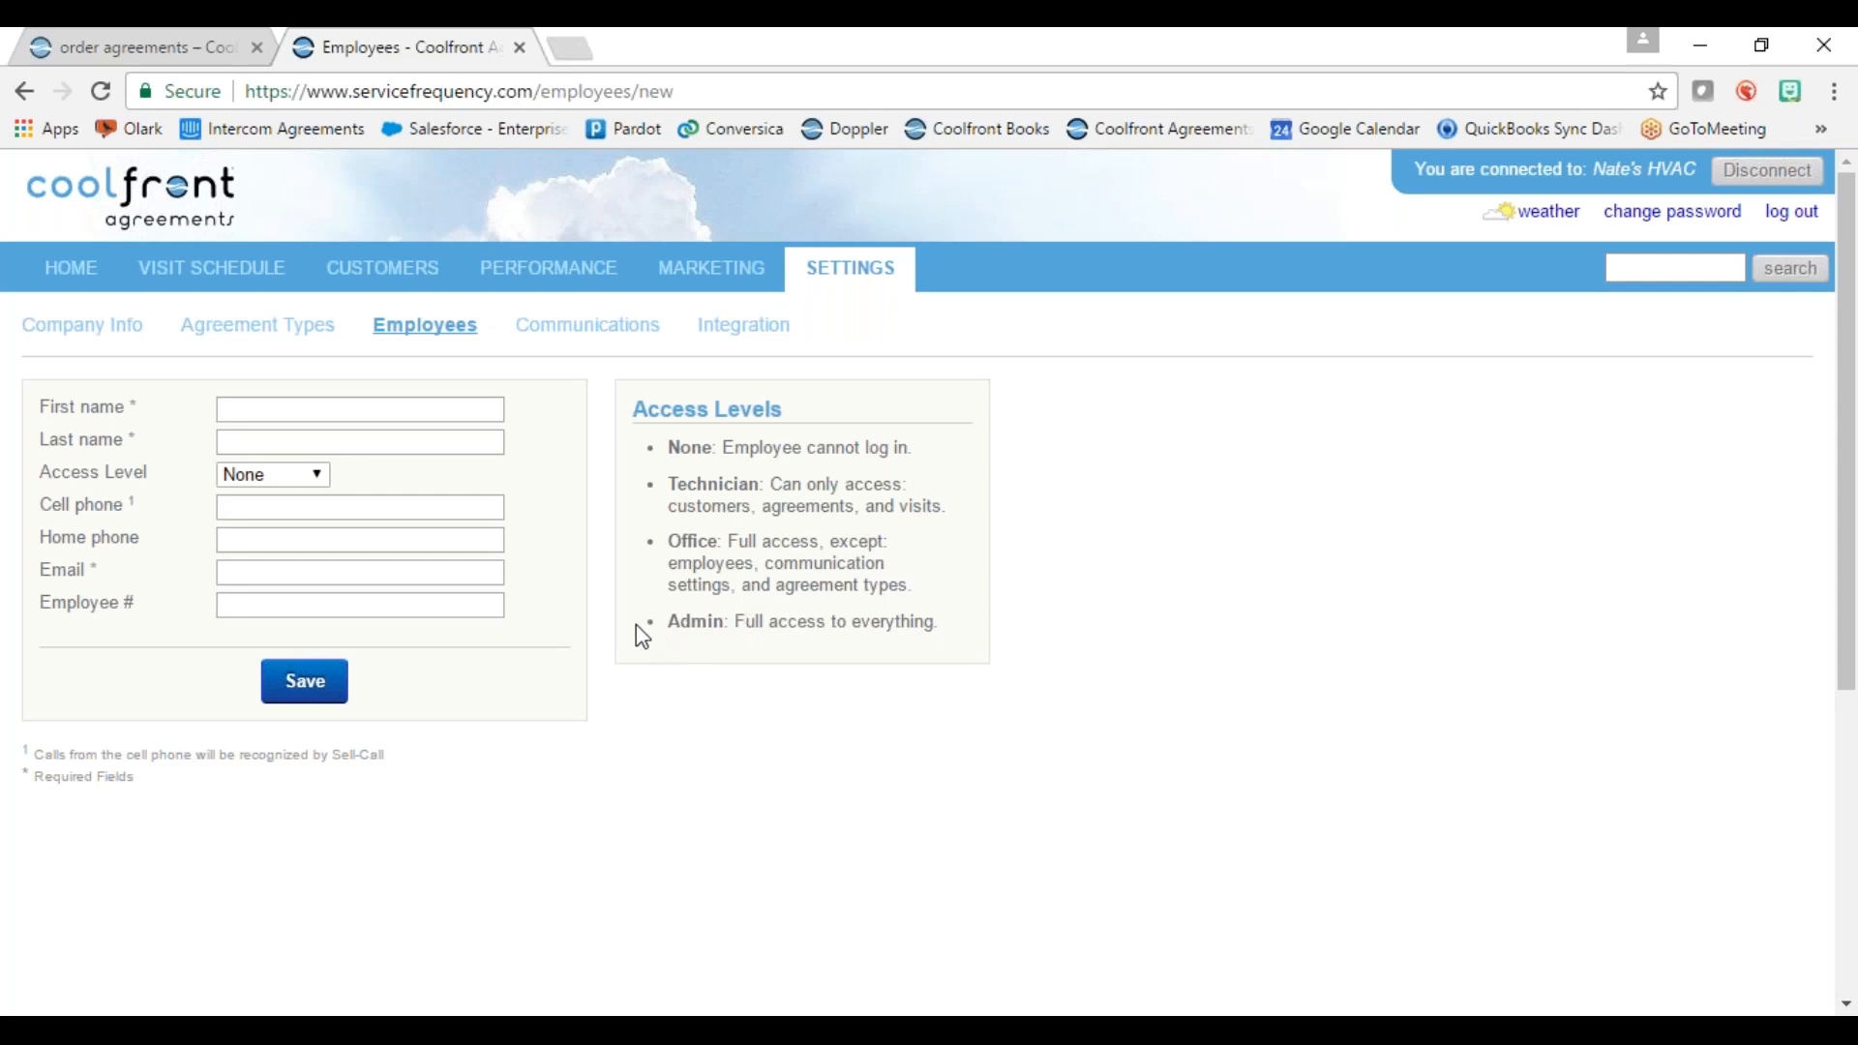
{"action": "left_click", "coordinate": [281, 480]}
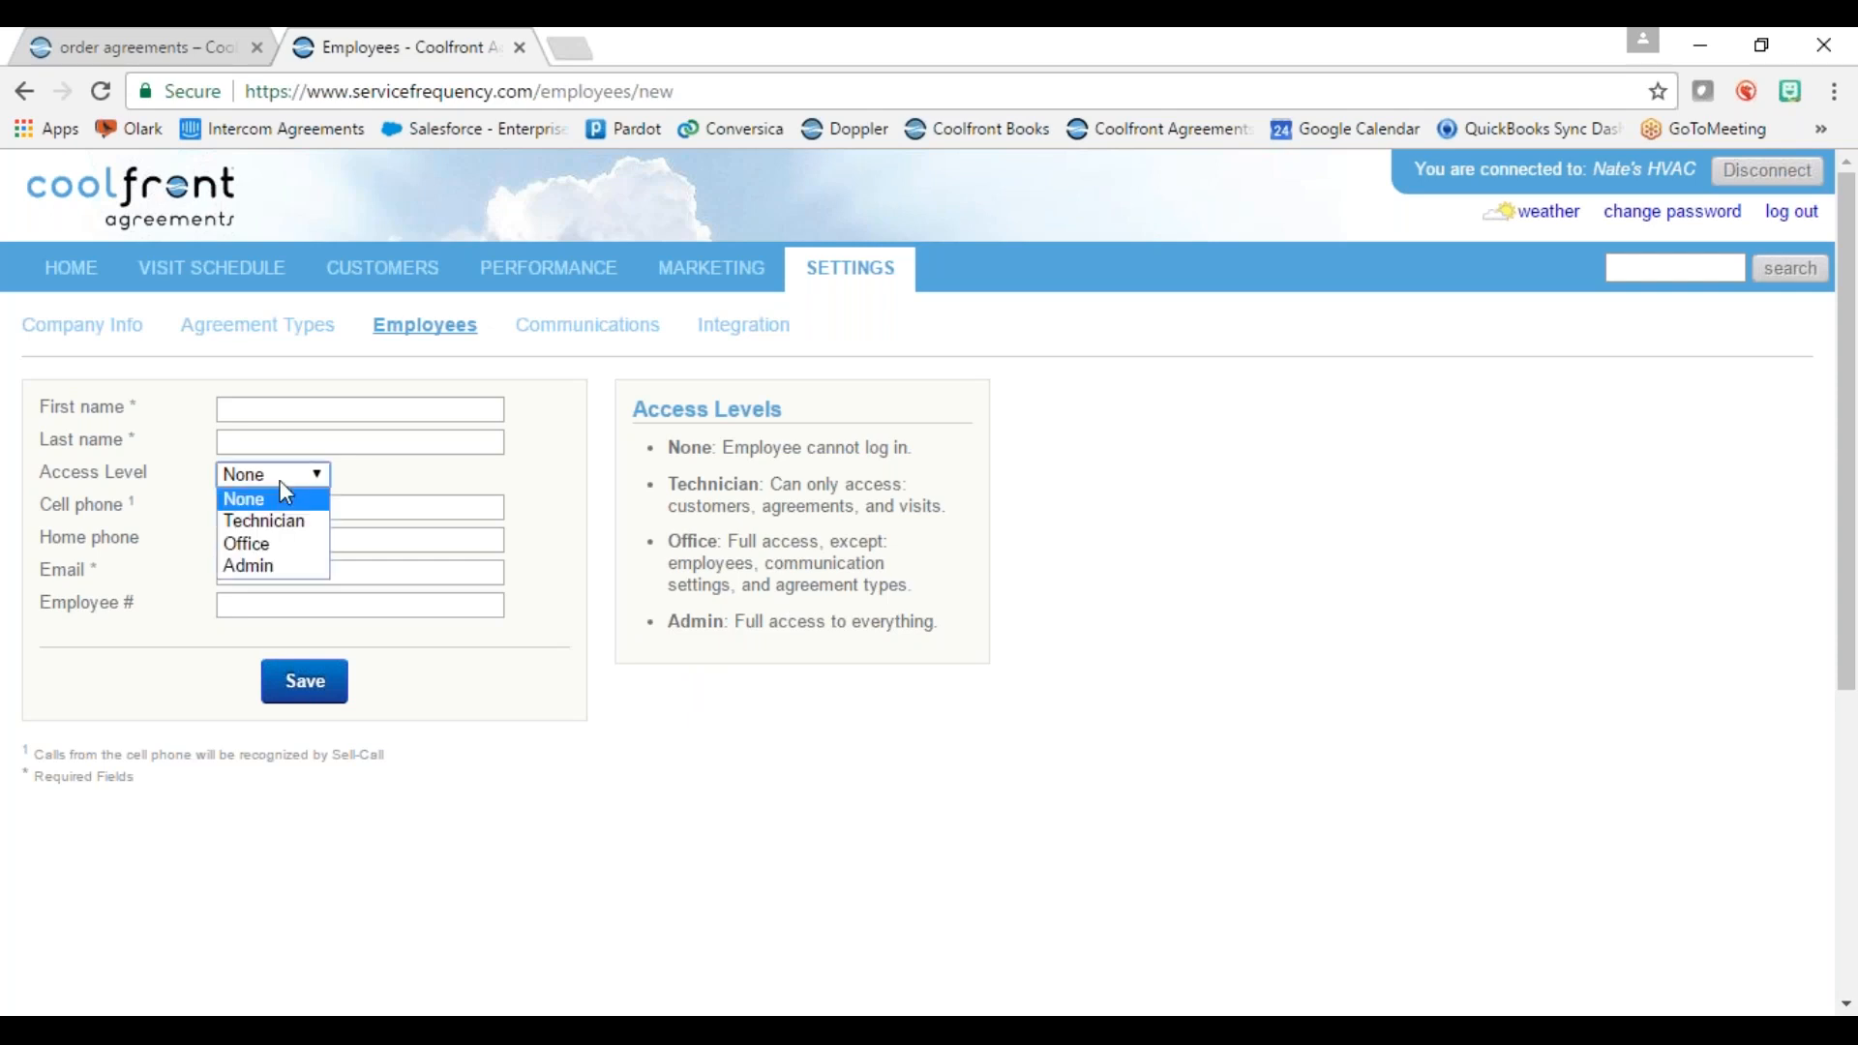
{"action": "left_click", "coordinate": [415, 473]}
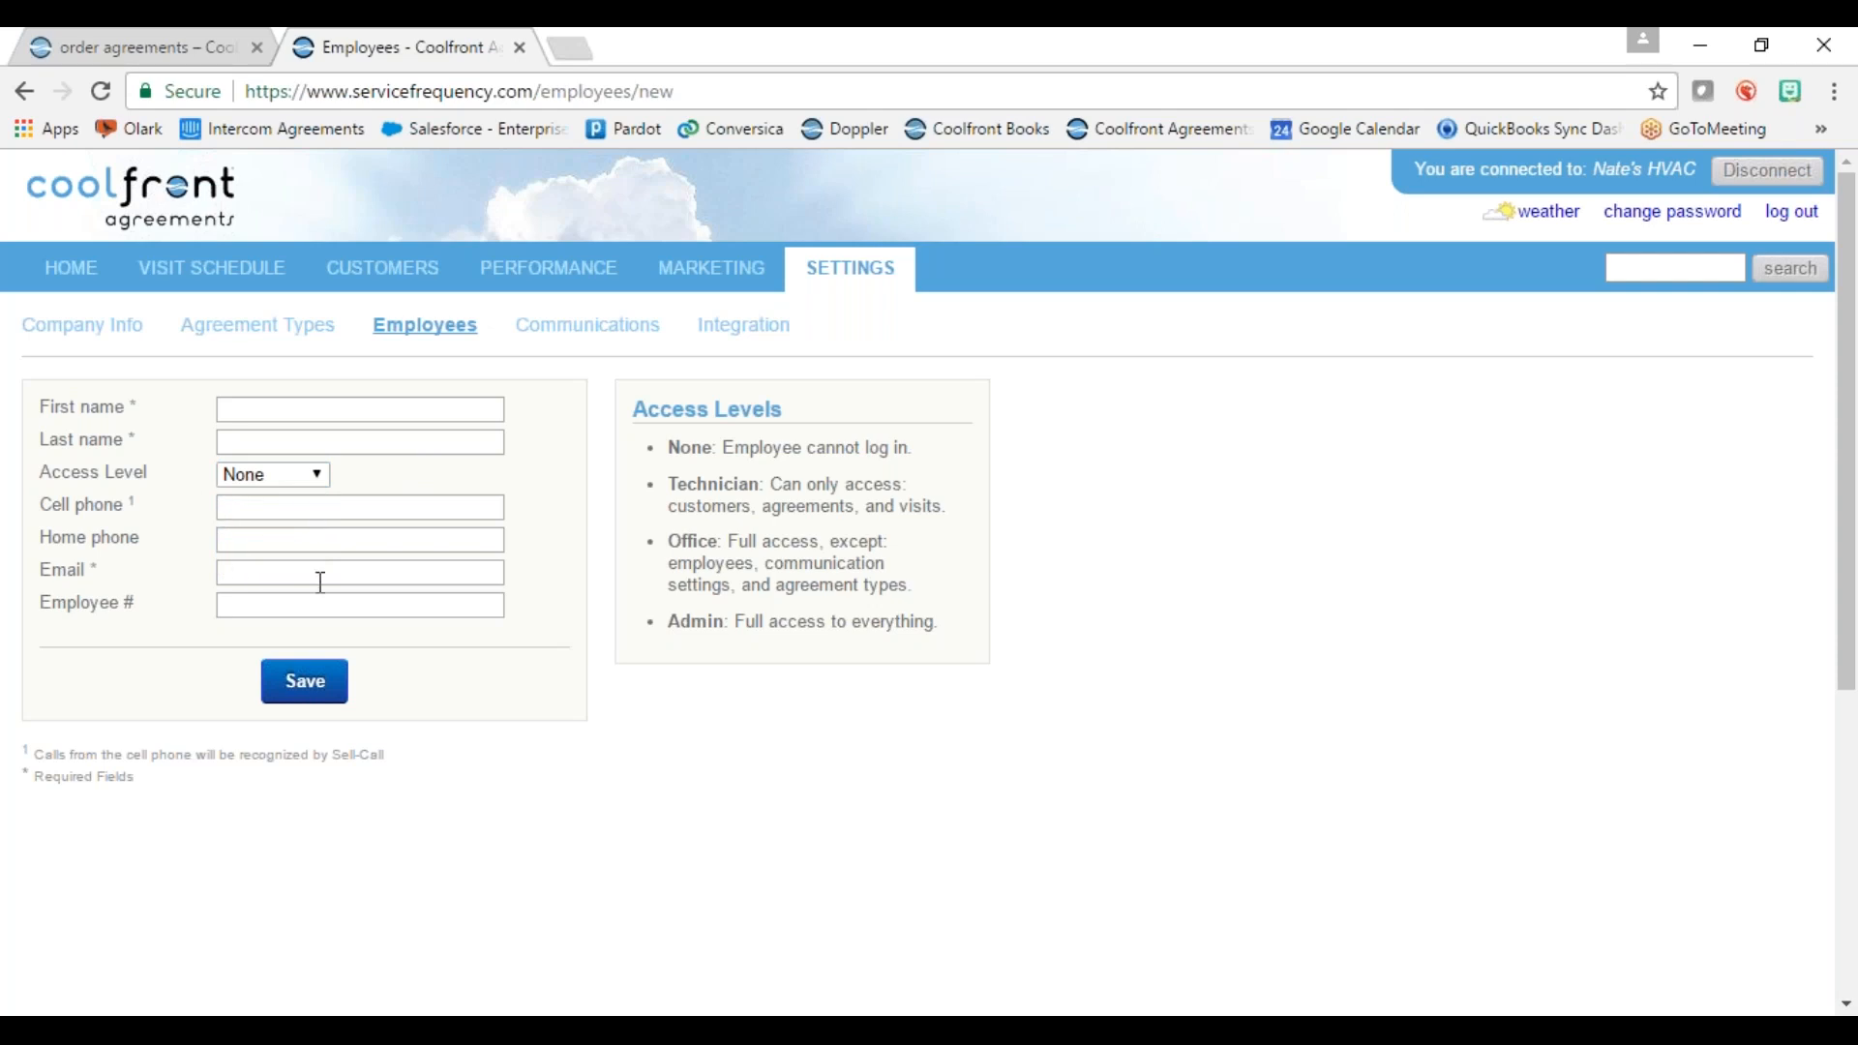
Step: Check the new agreement's seller, phone-in date and phone number on Home, then return to Settings
{"action": "left_click", "coordinate": [73, 268]}
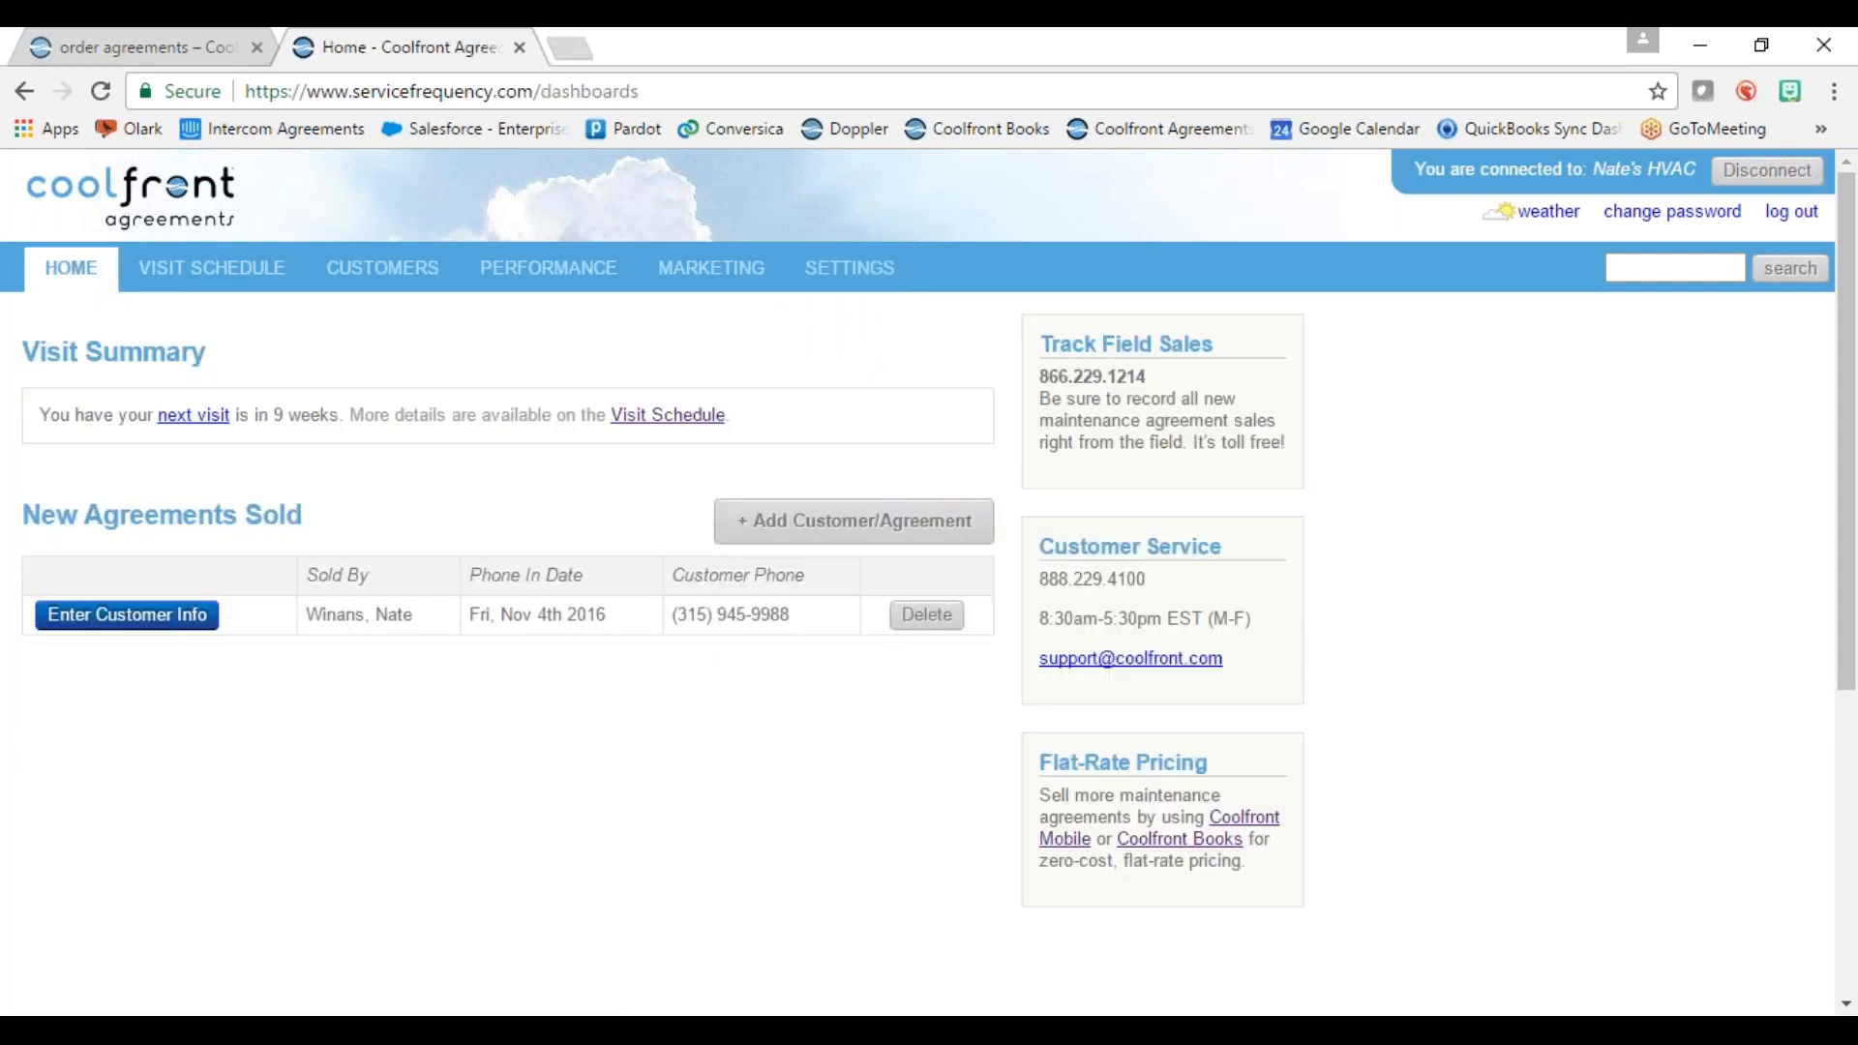
{"action": "left_click_drag", "start_coordinate": [1039, 377], "coordinate": [1194, 386]}
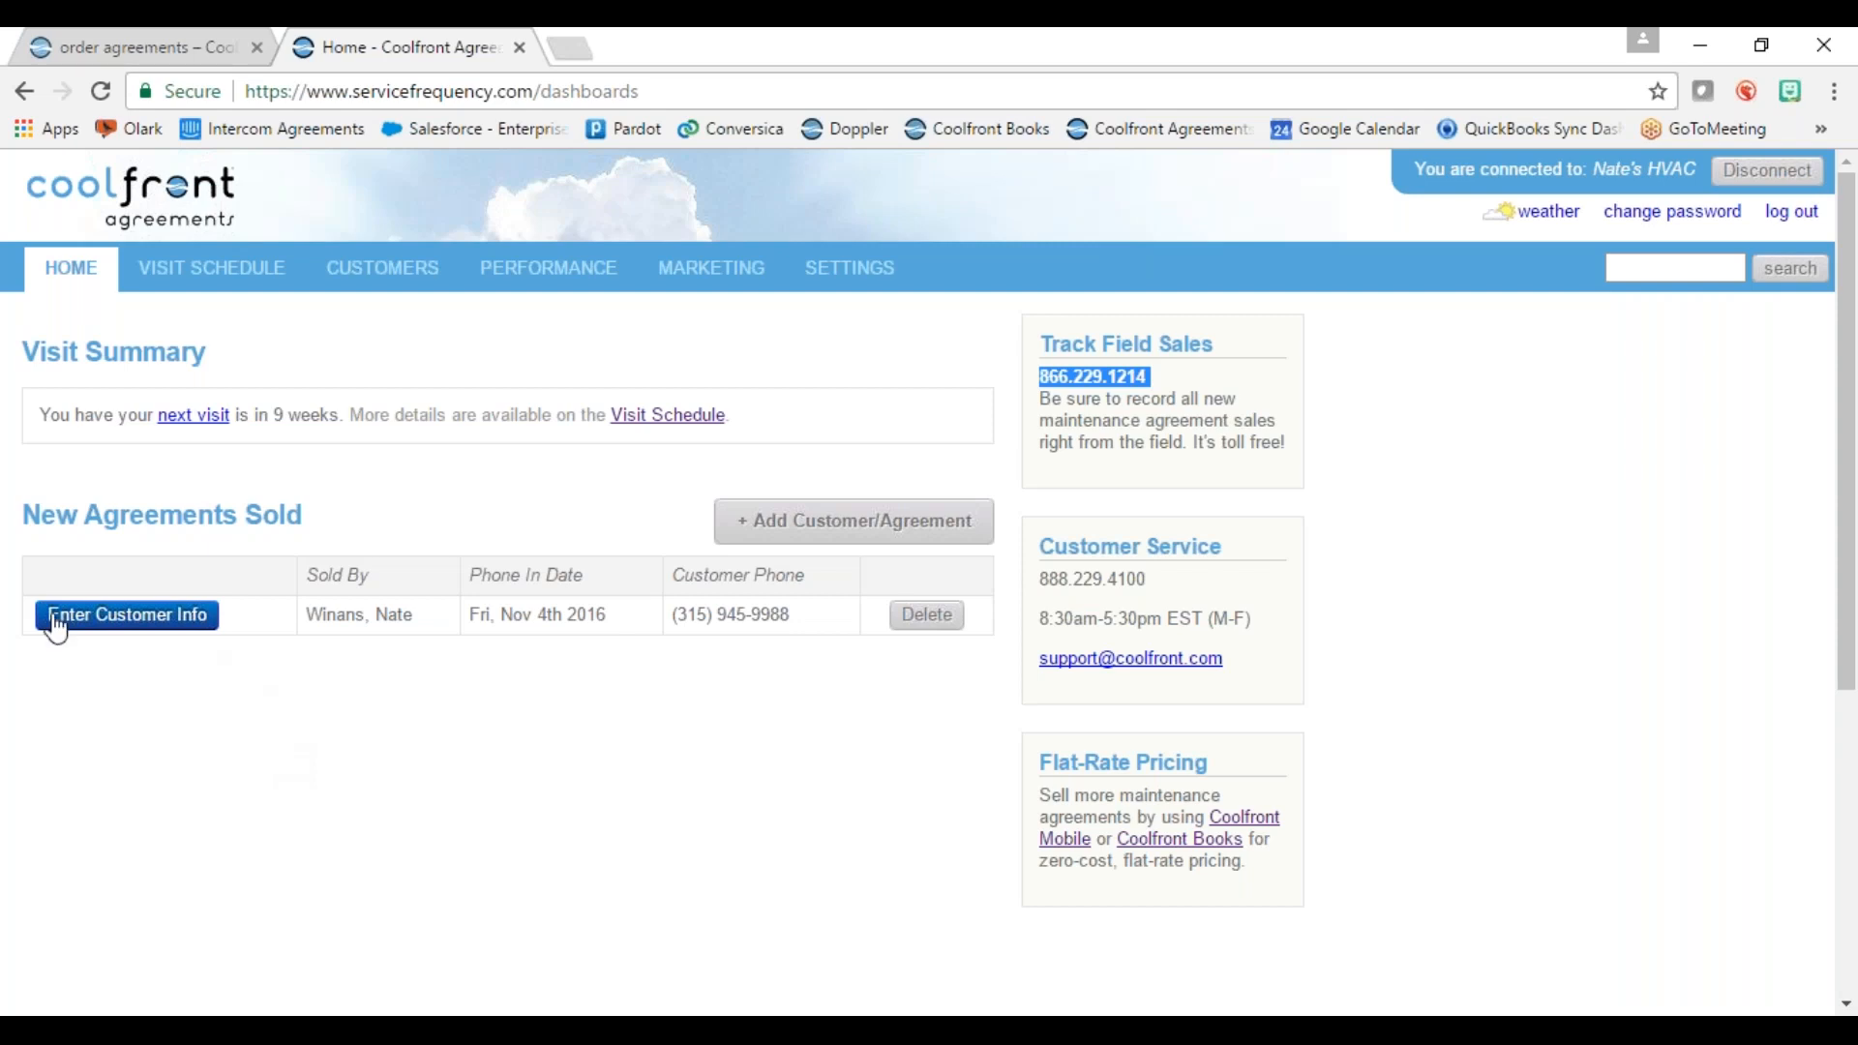
{"action": "triple_click", "coordinate": [310, 616]}
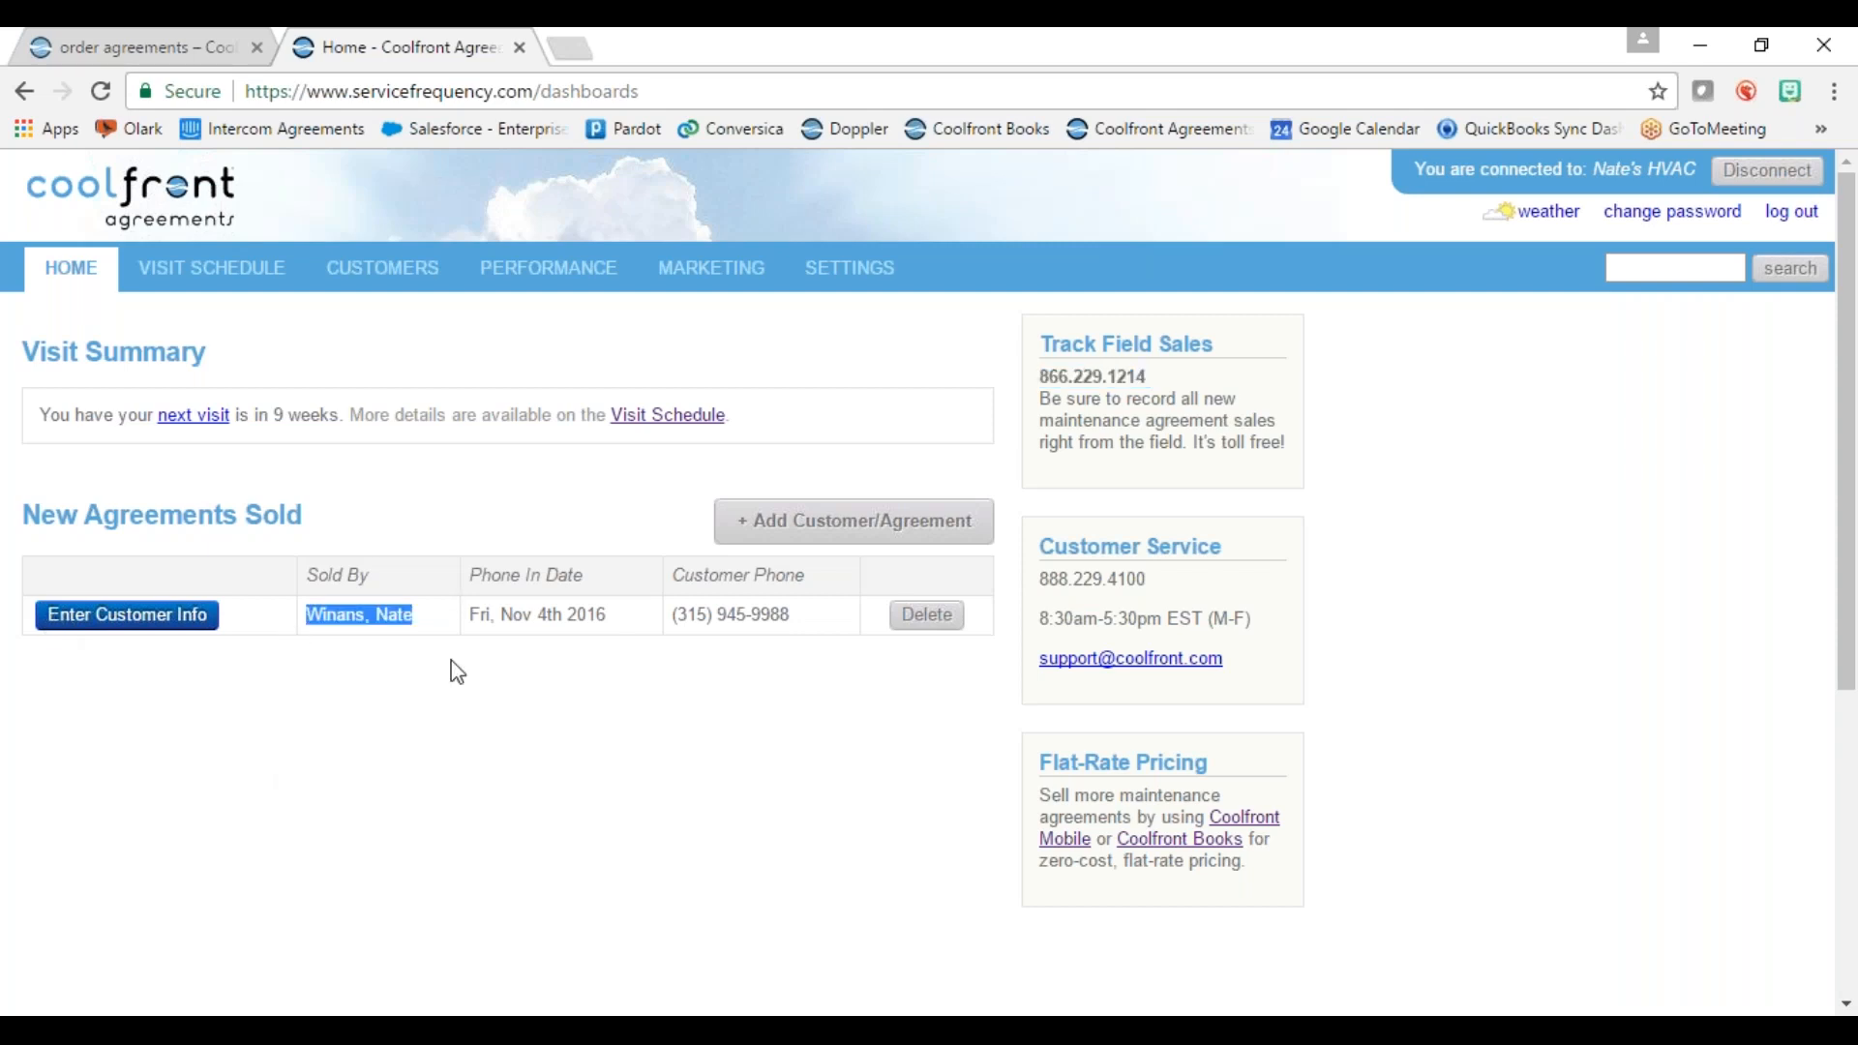
{"action": "triple_click", "coordinate": [473, 615]}
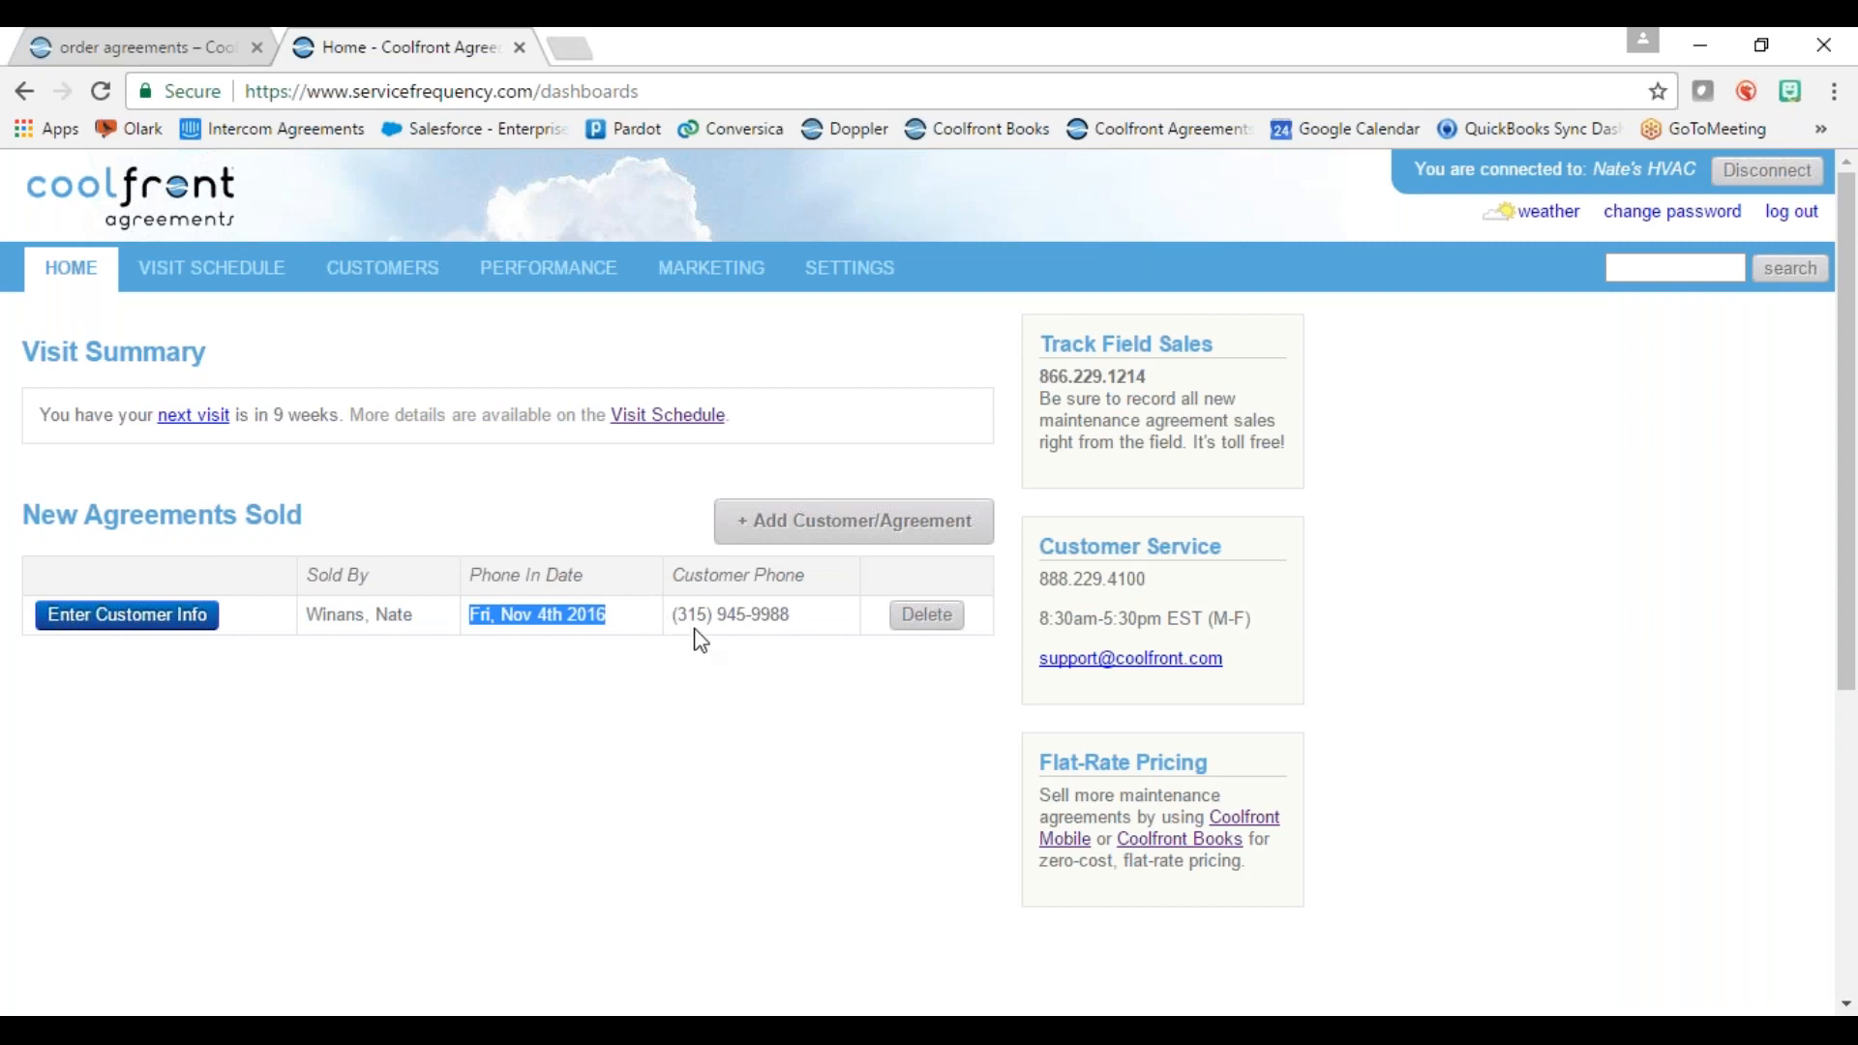
{"action": "left_click_drag", "start_coordinate": [675, 615], "coordinate": [796, 612]}
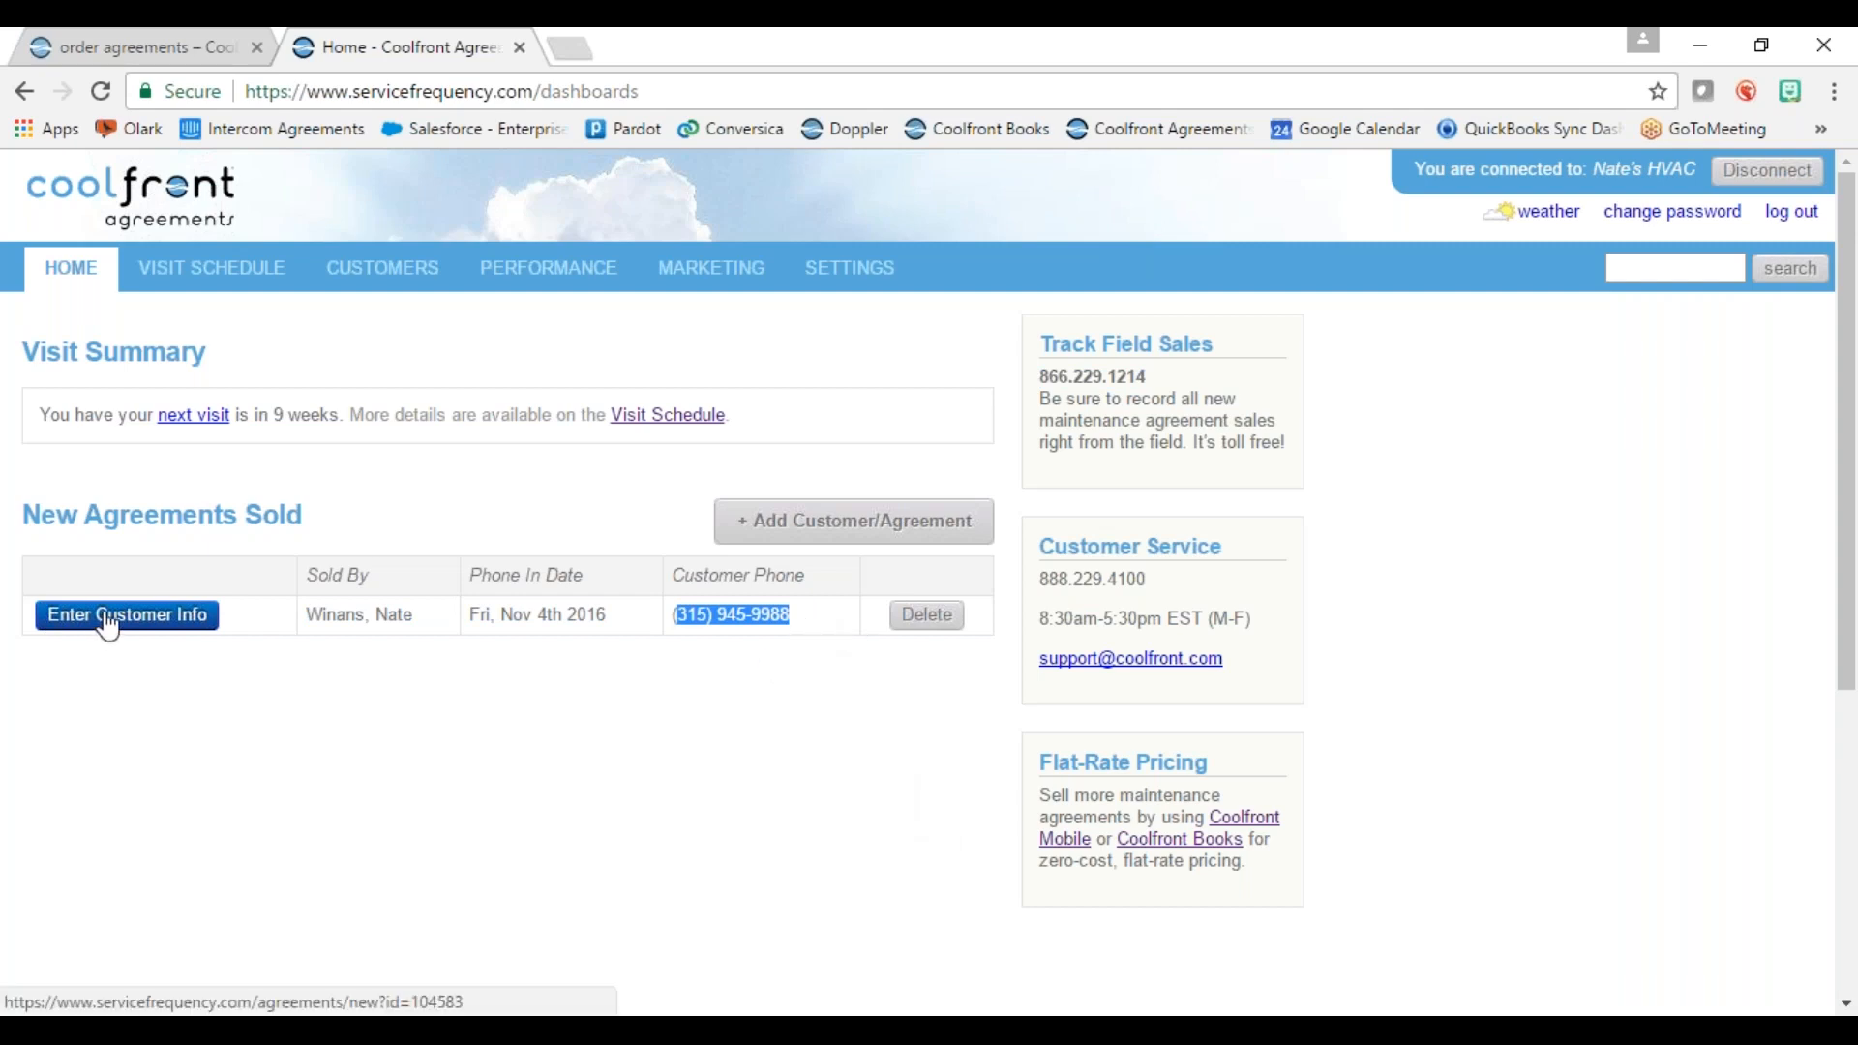
{"action": "left_click", "coordinate": [887, 274]}
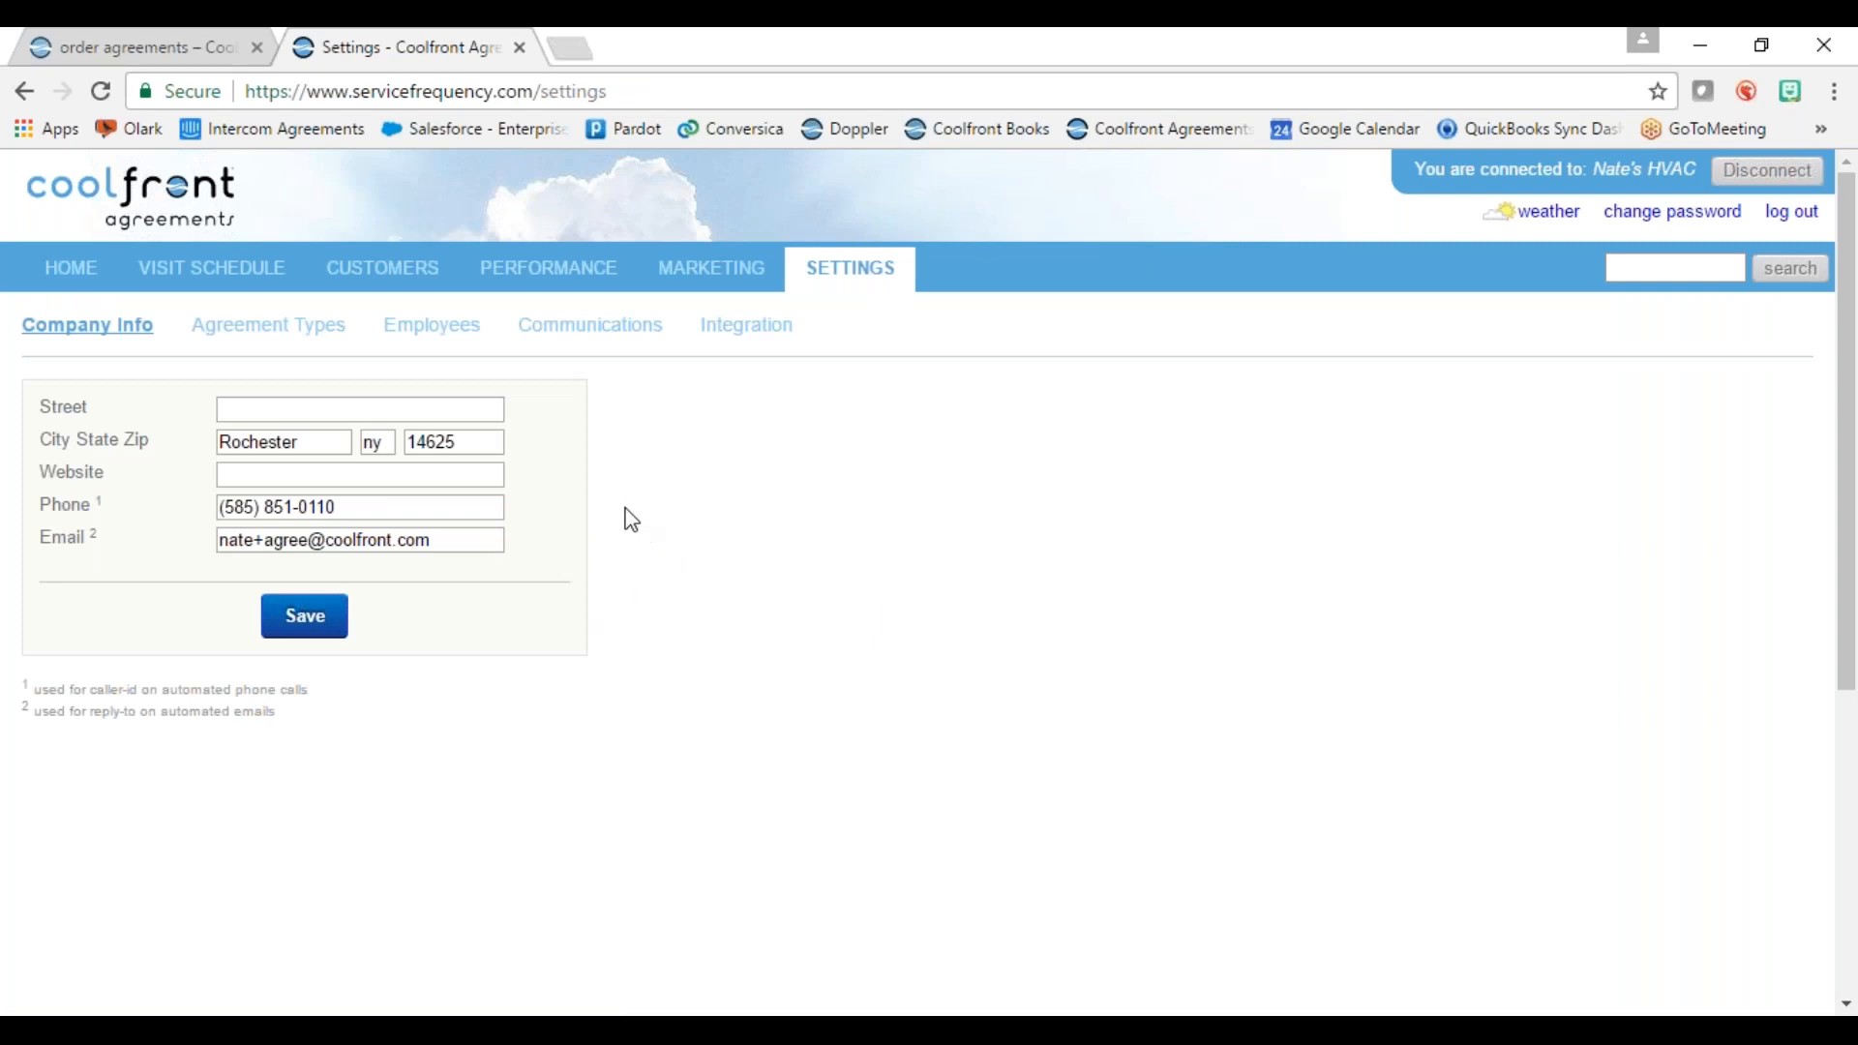
Step: Start a new agreement type from the Agreement Types settings list
{"action": "left_click", "coordinate": [236, 338]}
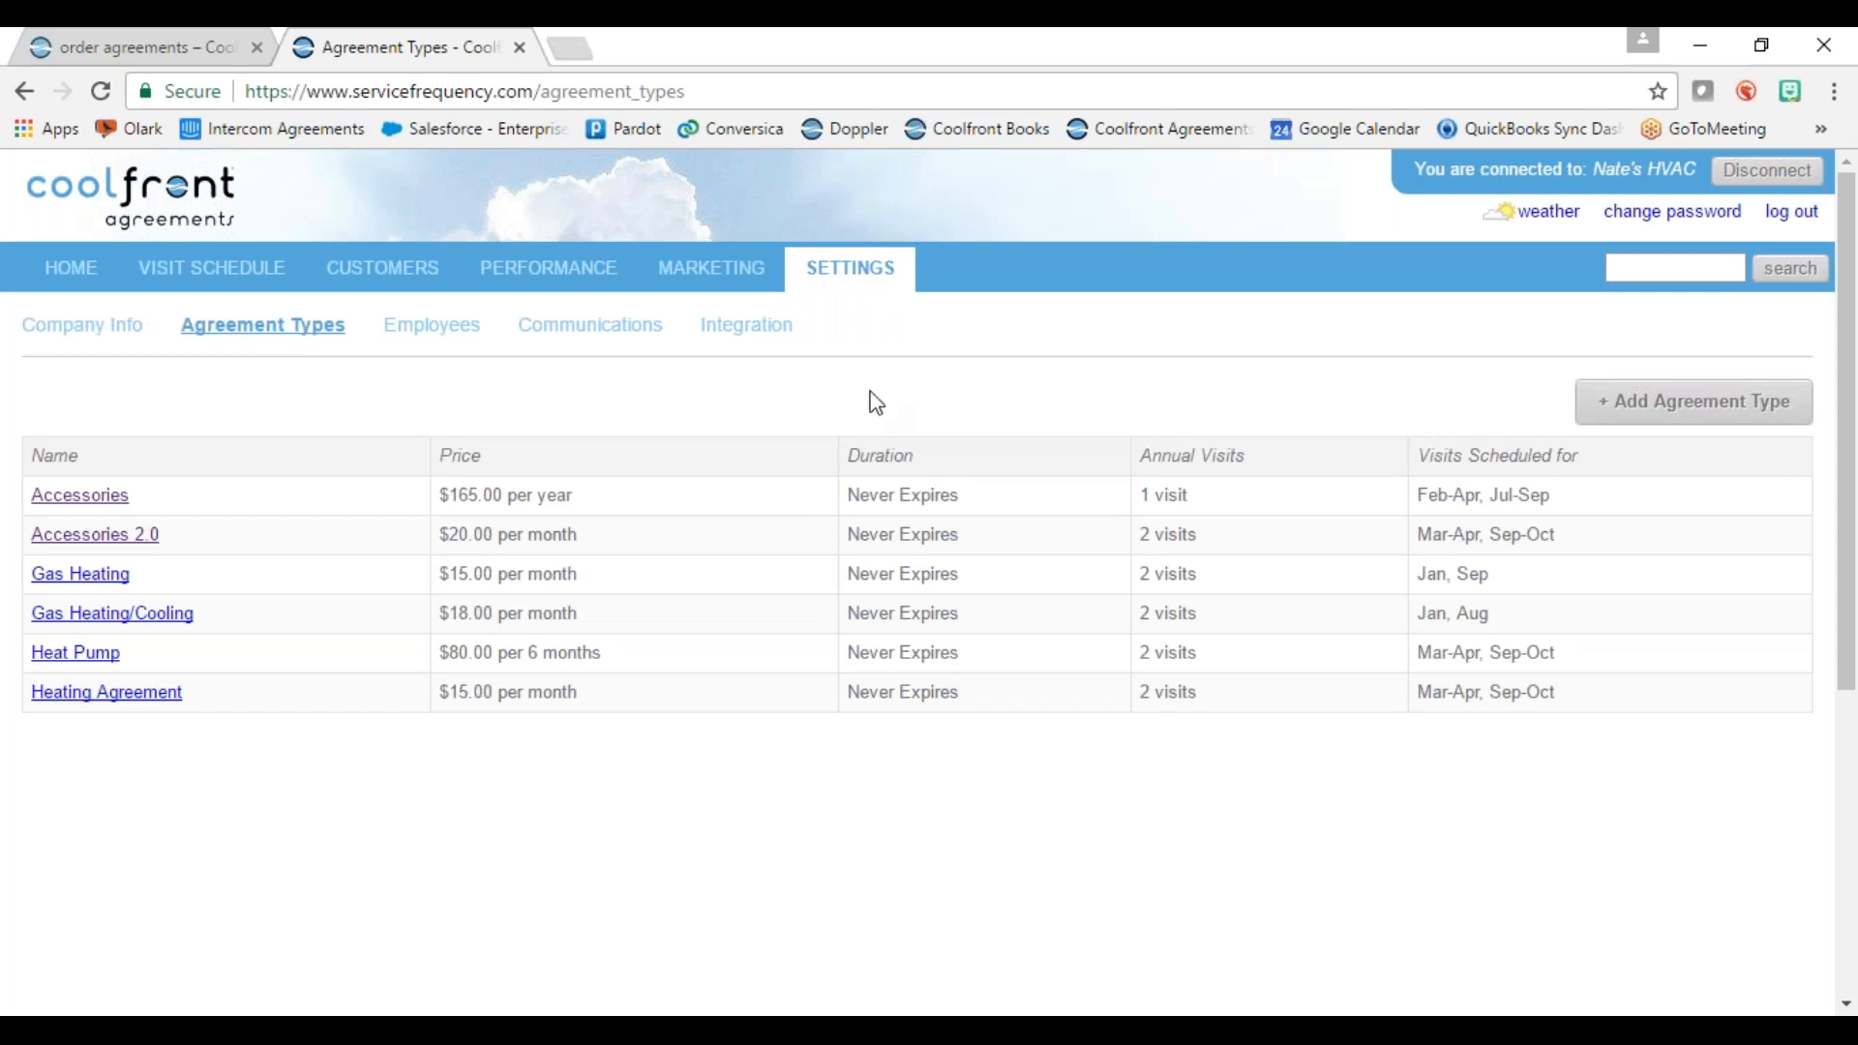
{"action": "left_click", "coordinate": [1652, 419]}
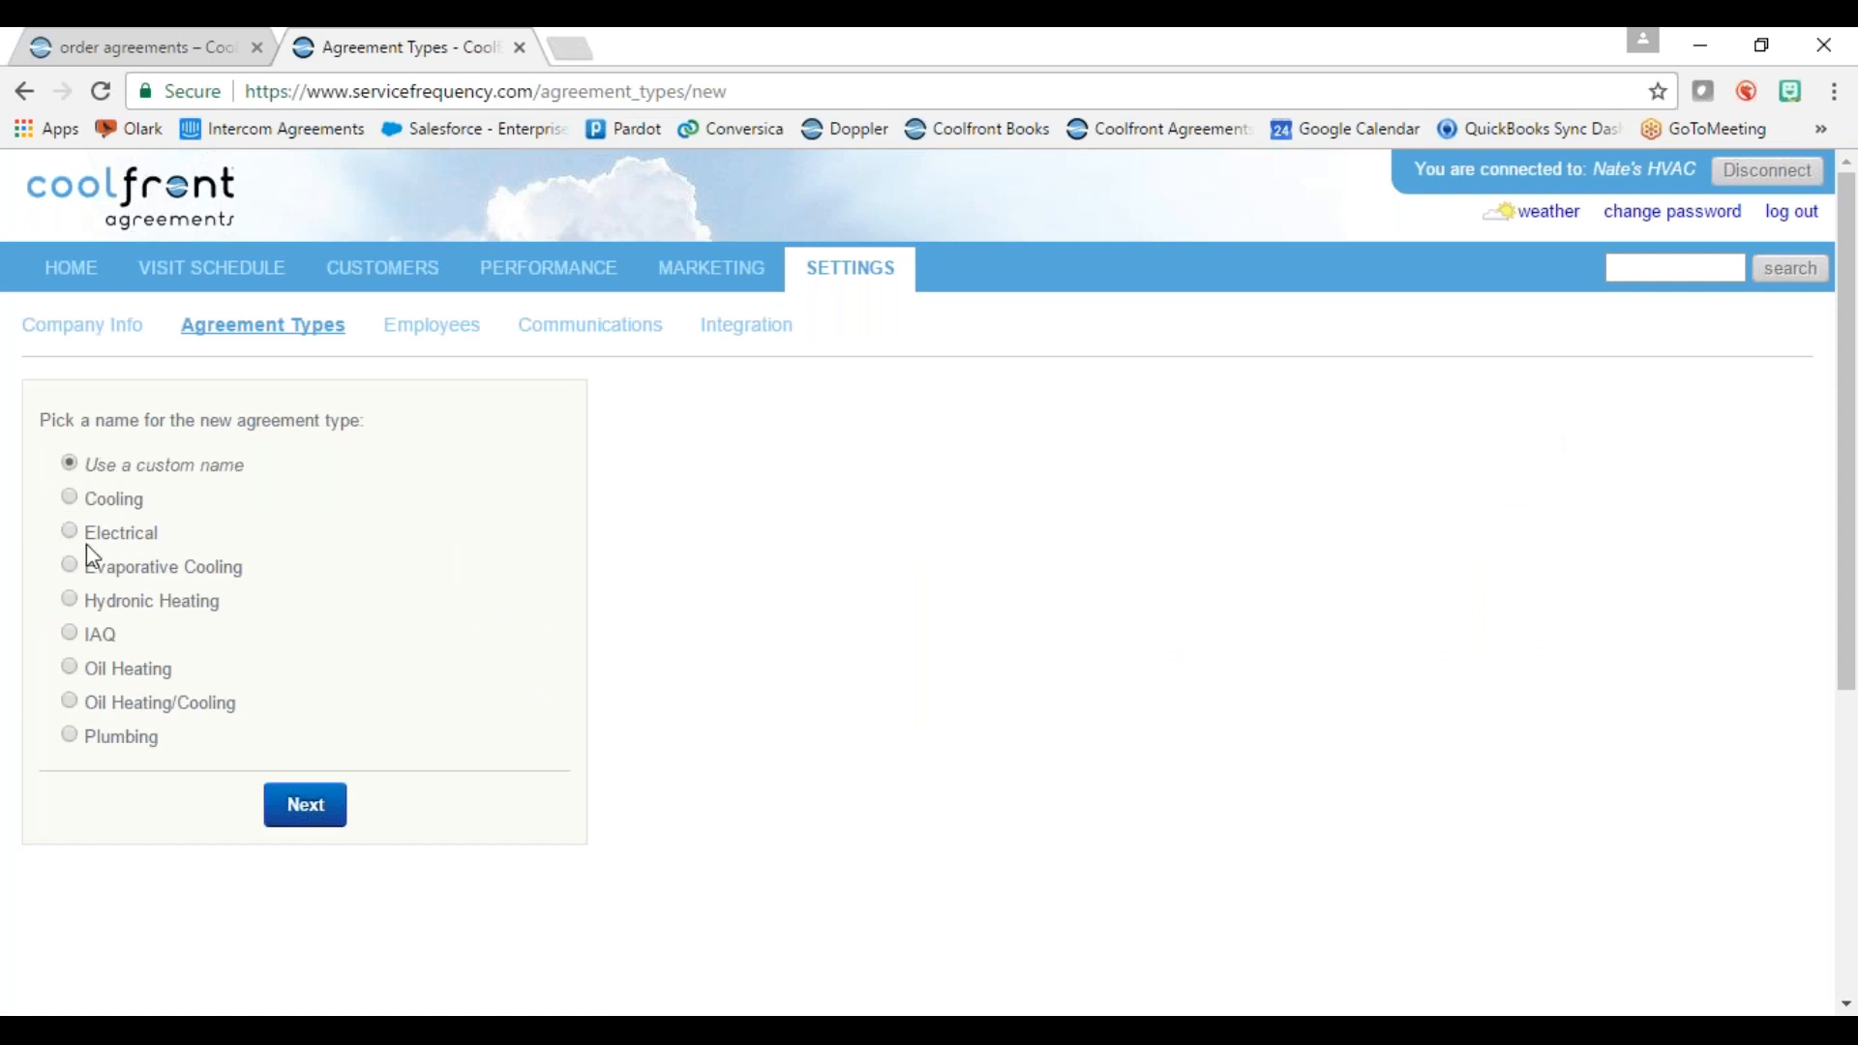
Step: Name the custom agreement type 'Heating & Cooling' and open the Pricing Calculator in a new tab
{"action": "left_click", "coordinate": [309, 818]}
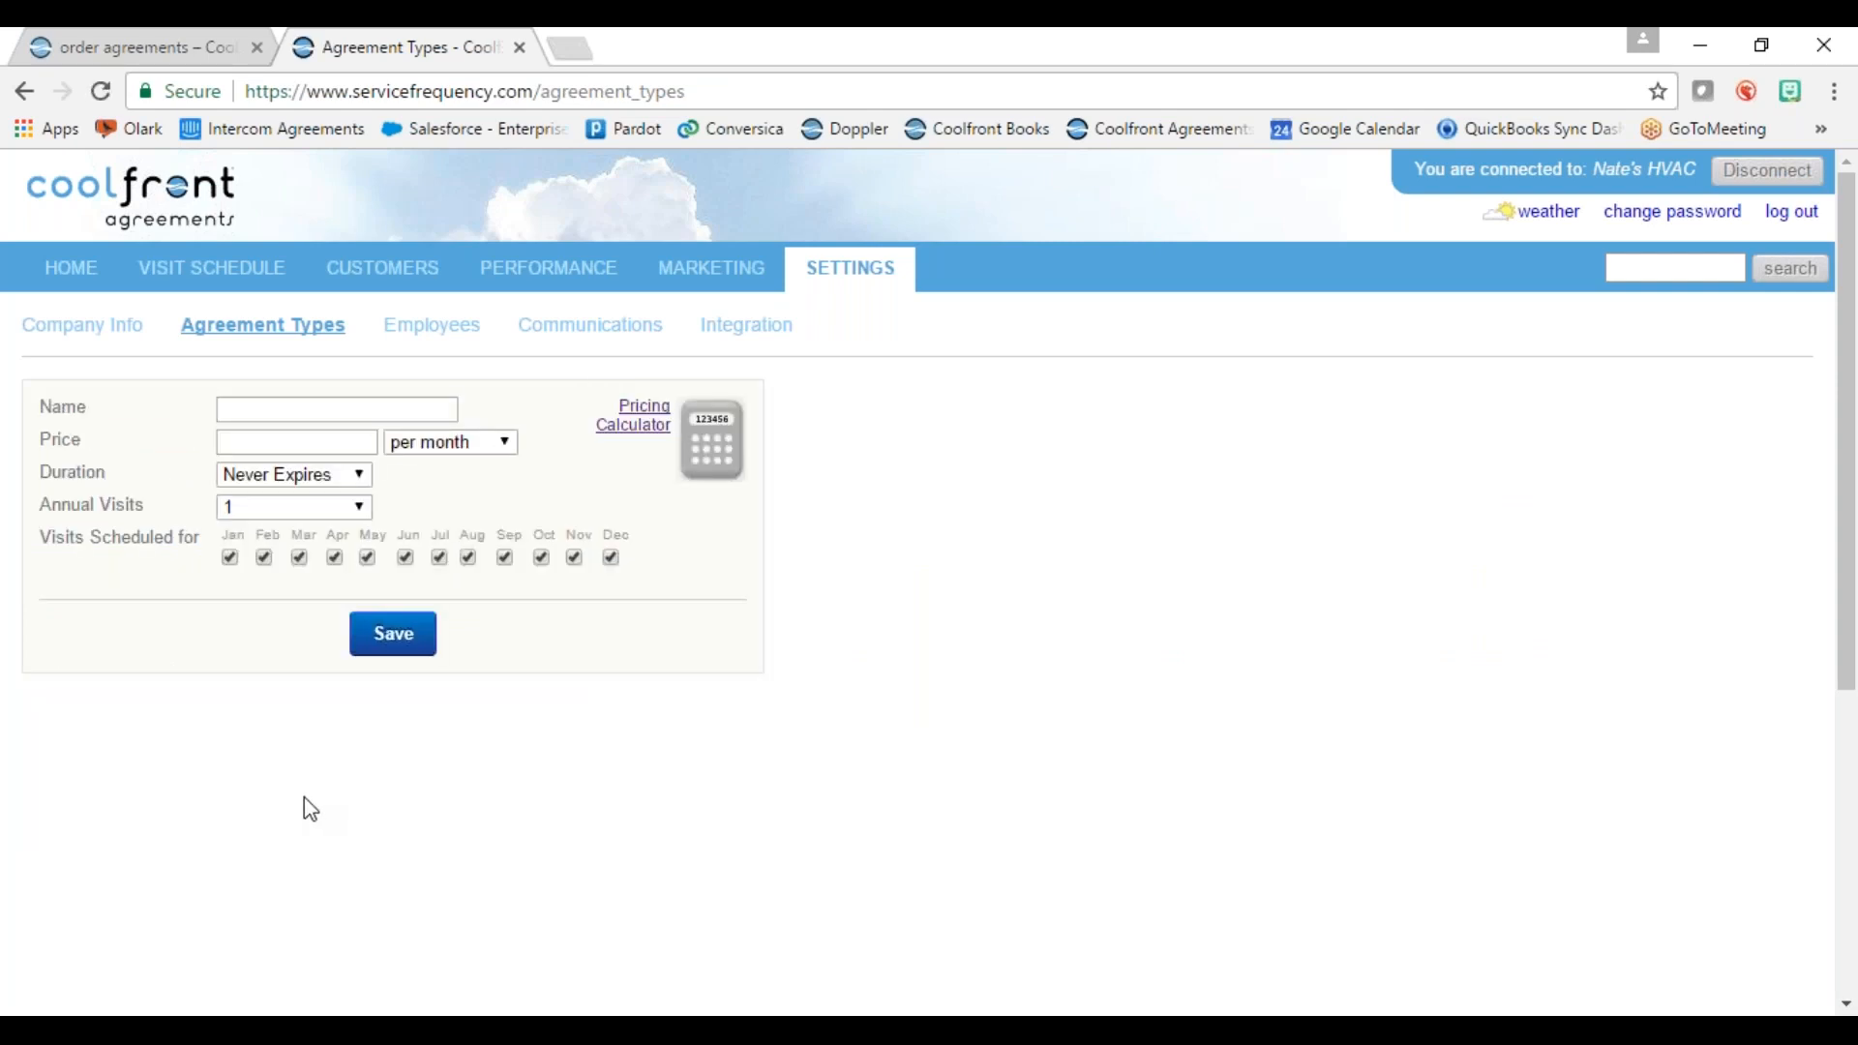
{"action": "left_click", "coordinate": [275, 414]}
{"action": "type", "text": "Heating"}
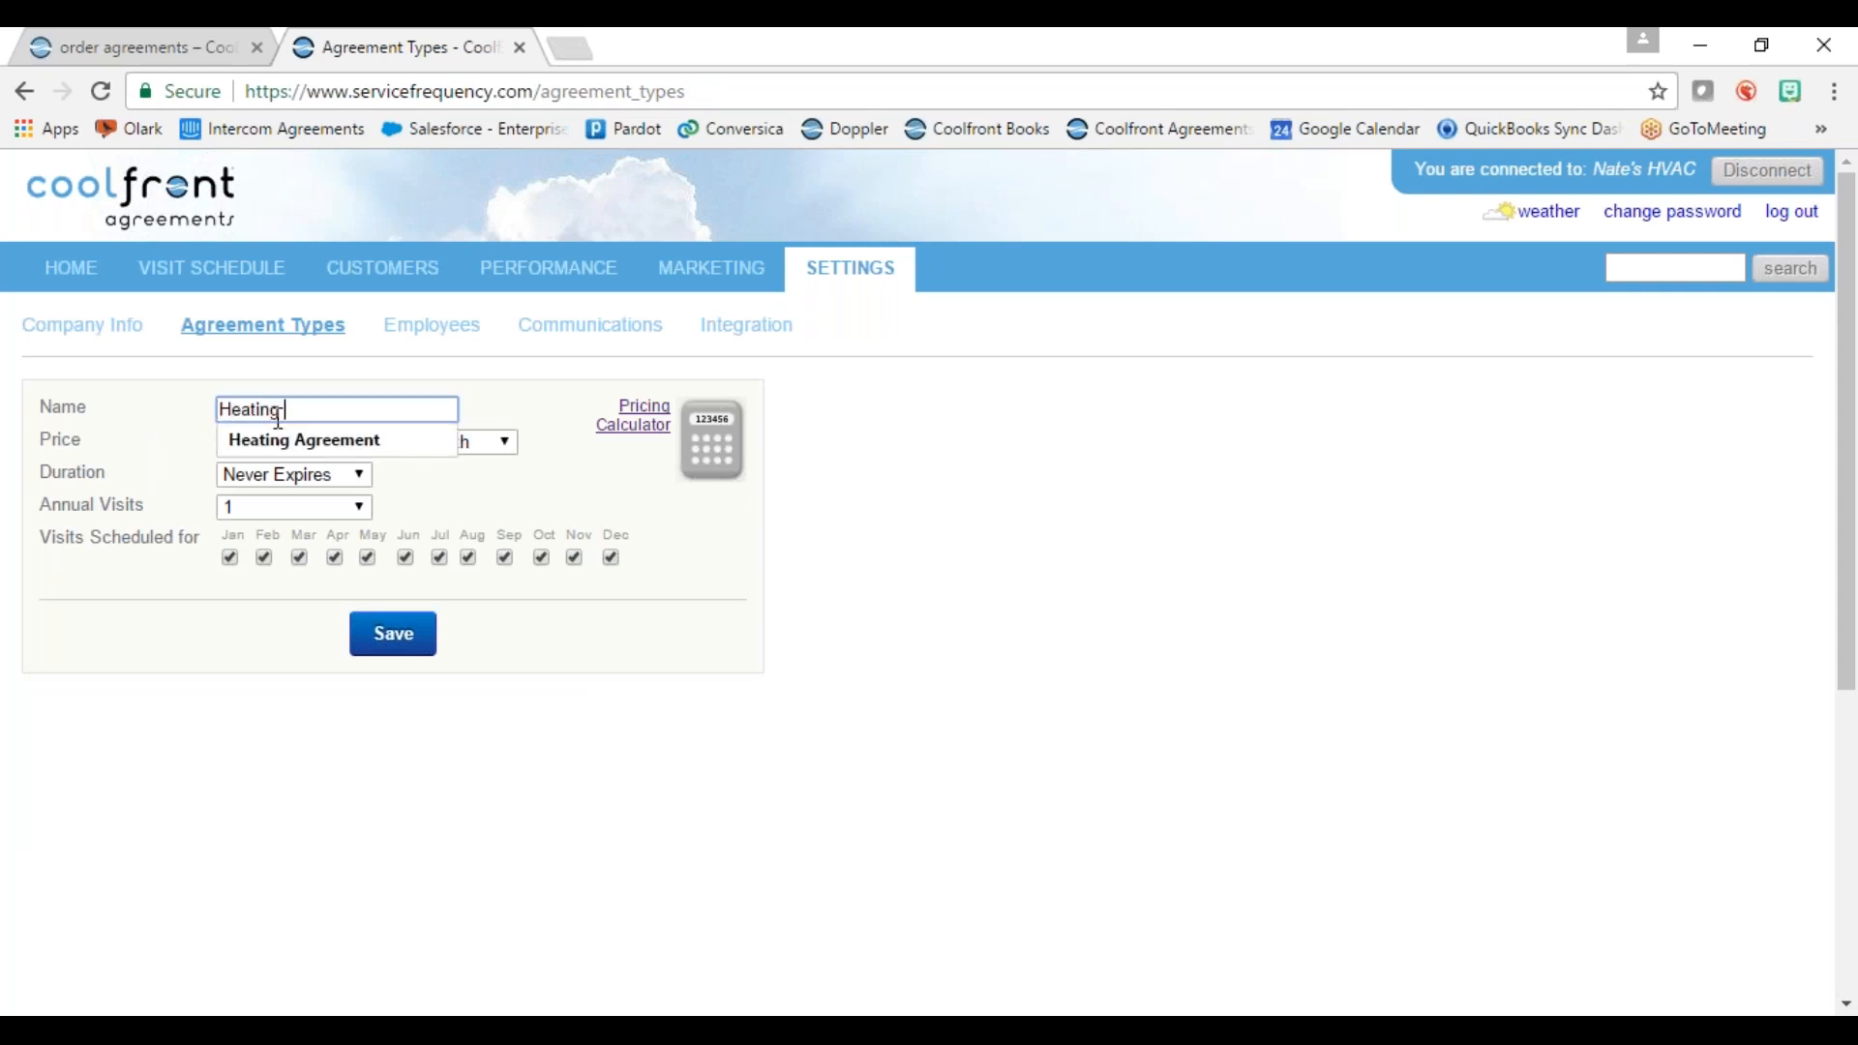
{"action": "type", "text": " & Cooling"}
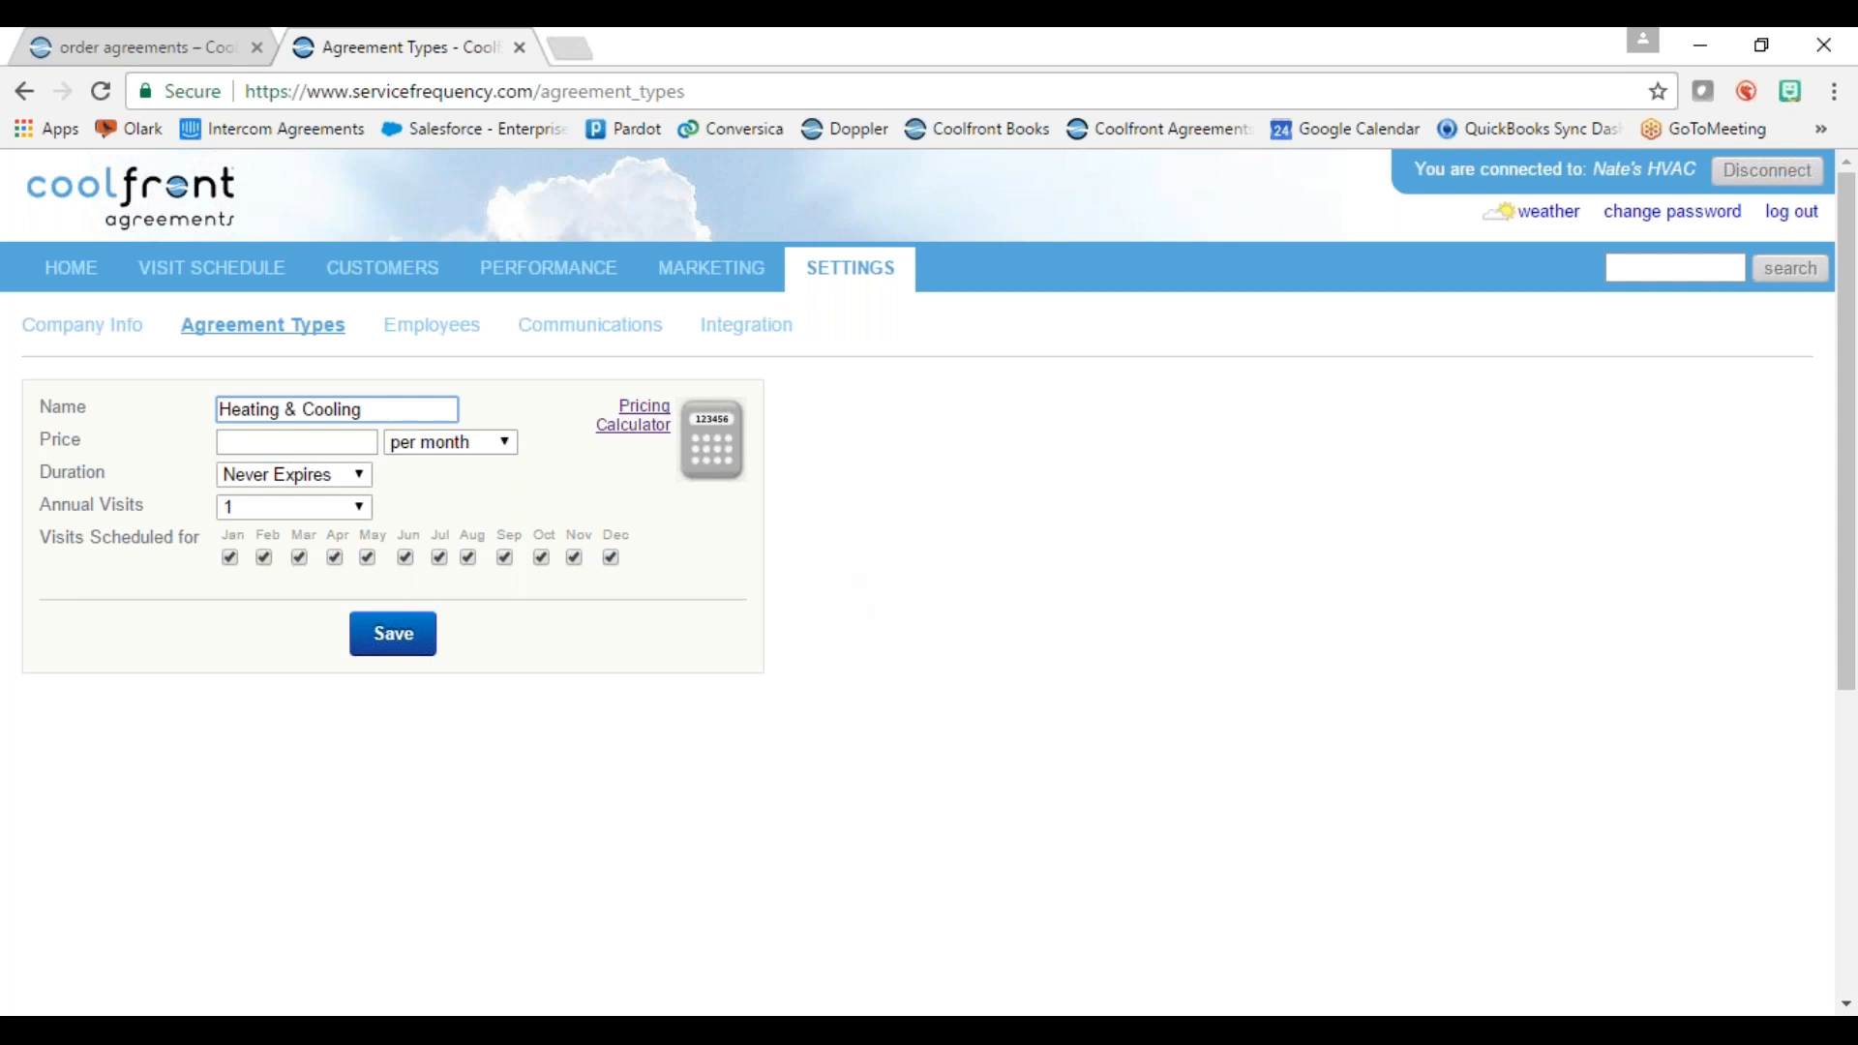
{"action": "left_click", "coordinate": [642, 432]}
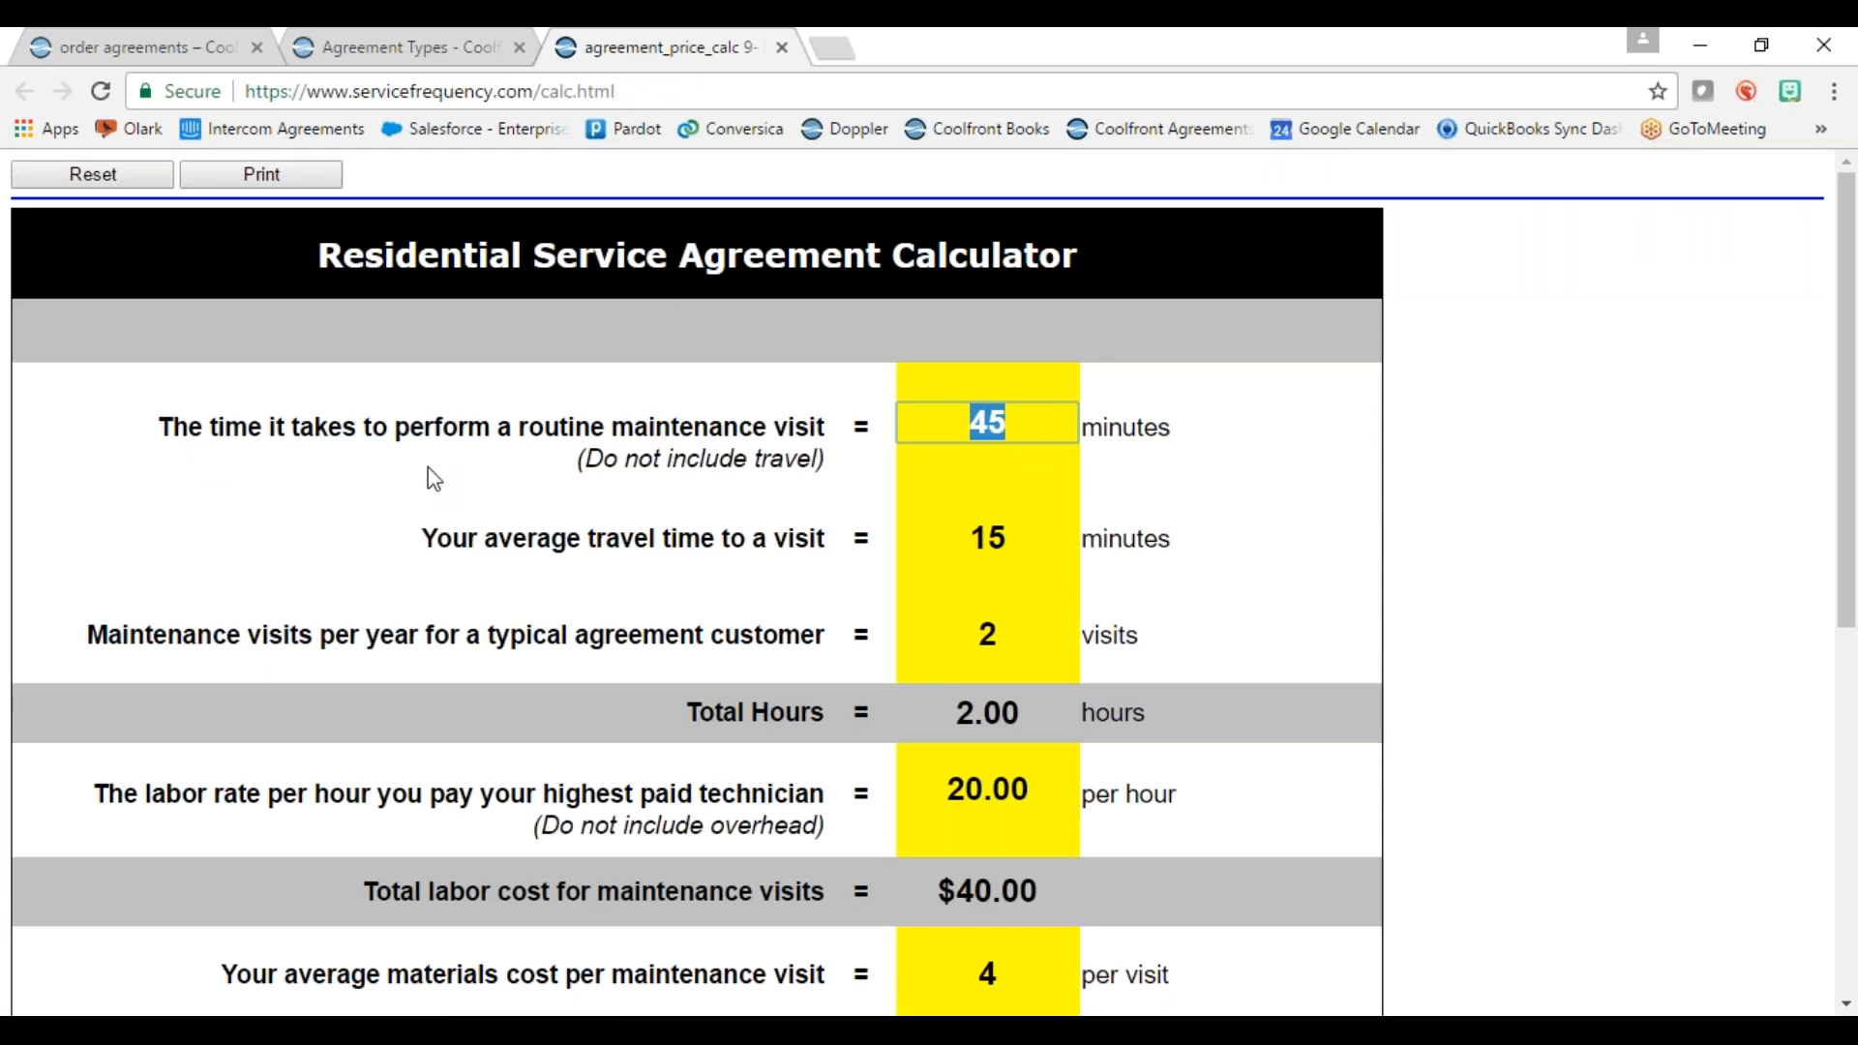
Step: Recalculate pricing with 40-minute visits and 13-minute travel, yielding $182.29 yearly and $15.19 monthly
{"action": "left_click", "coordinate": [1018, 426]}
{"action": "type", "text": "40"}
{"action": "left_click", "coordinate": [1182, 529]}
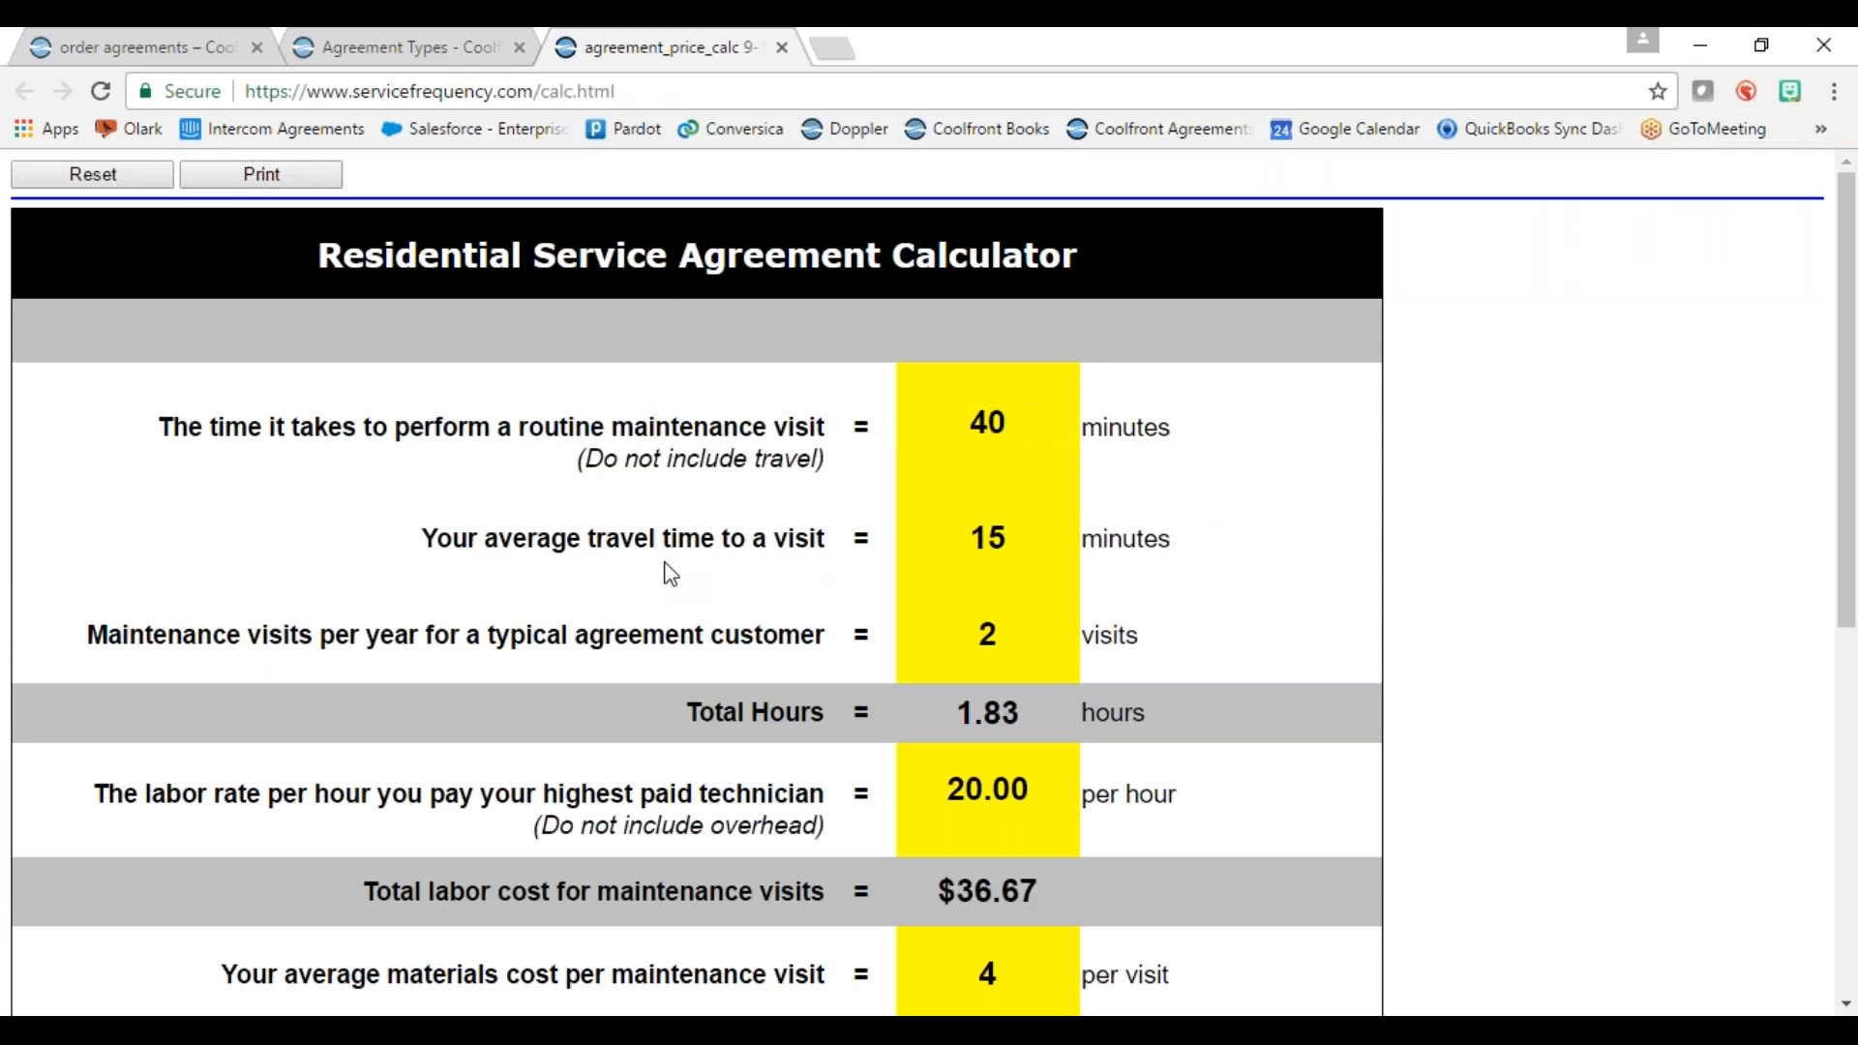
{"action": "double_click", "coordinate": [1009, 541]}
{"action": "type", "text": "13"}
{"action": "left_click", "coordinate": [1242, 641]}
{"action": "scroll", "coordinate": [1337, 682], "scroll_direction": "down", "scroll_amount": 7}
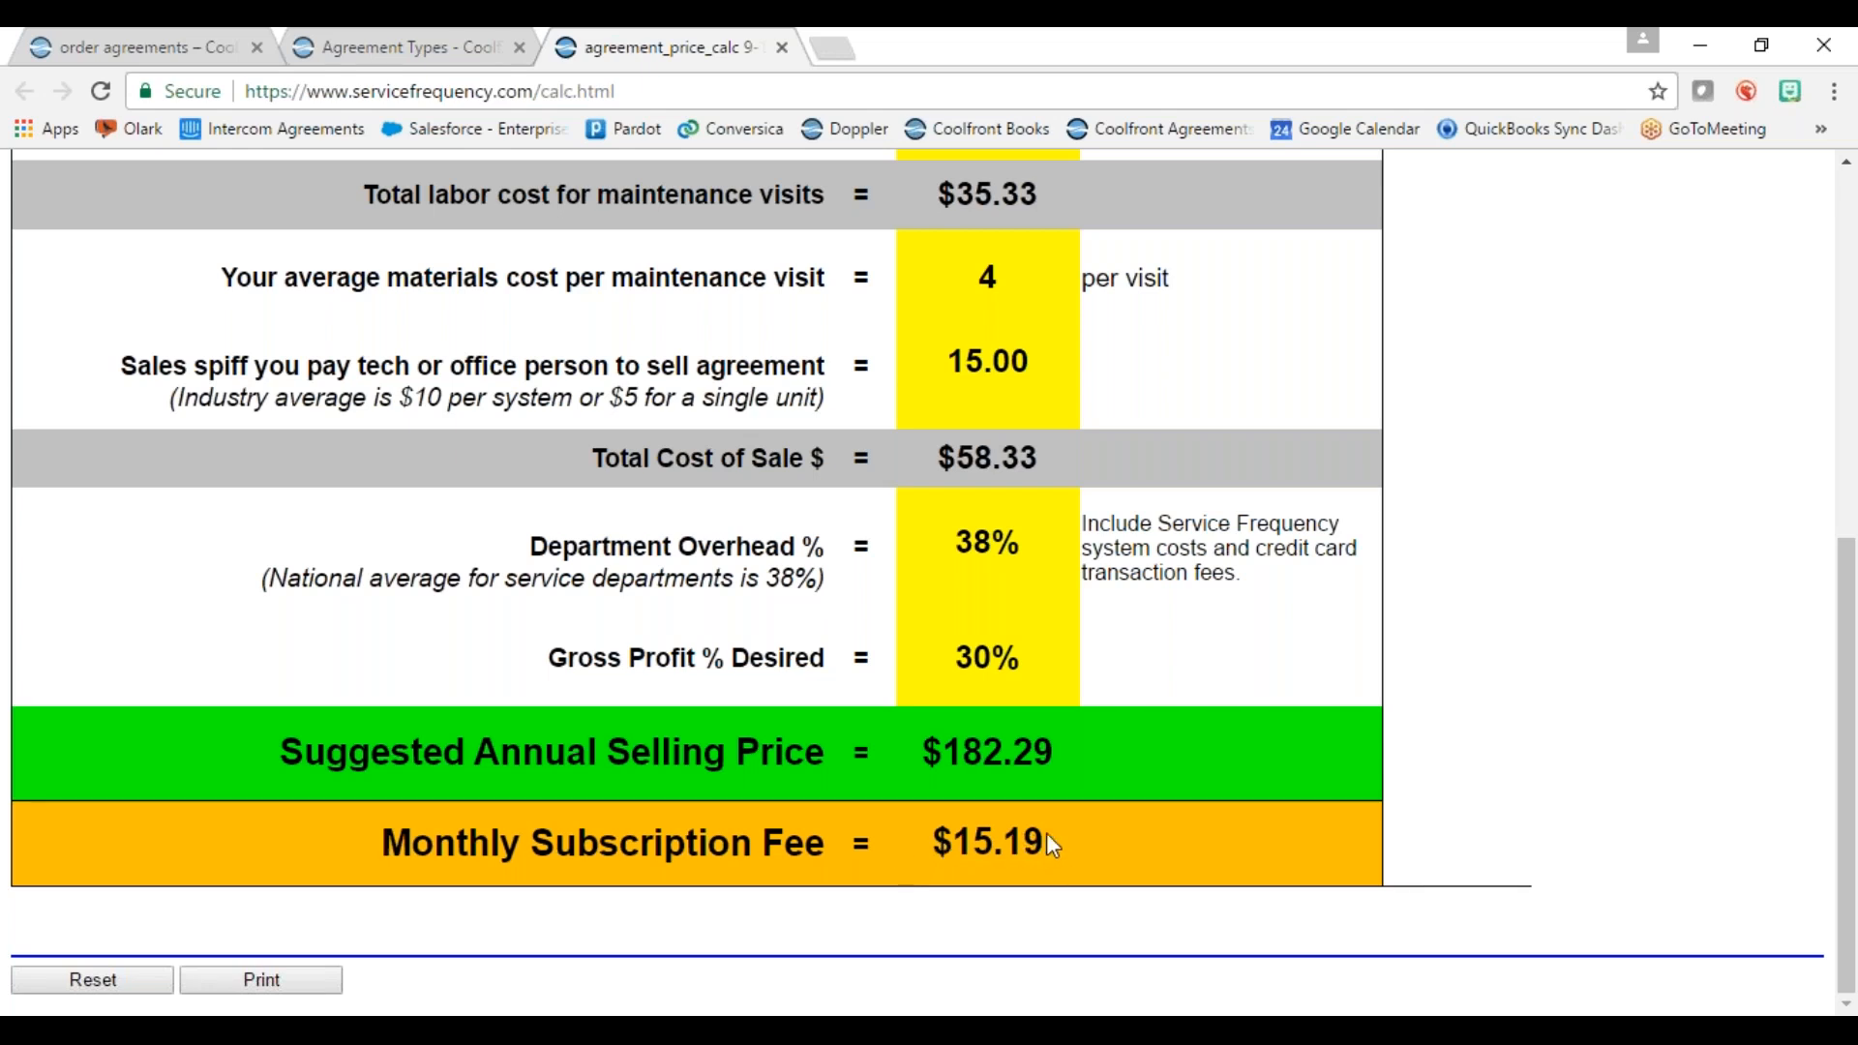
{"action": "left_click", "coordinate": [457, 44]}
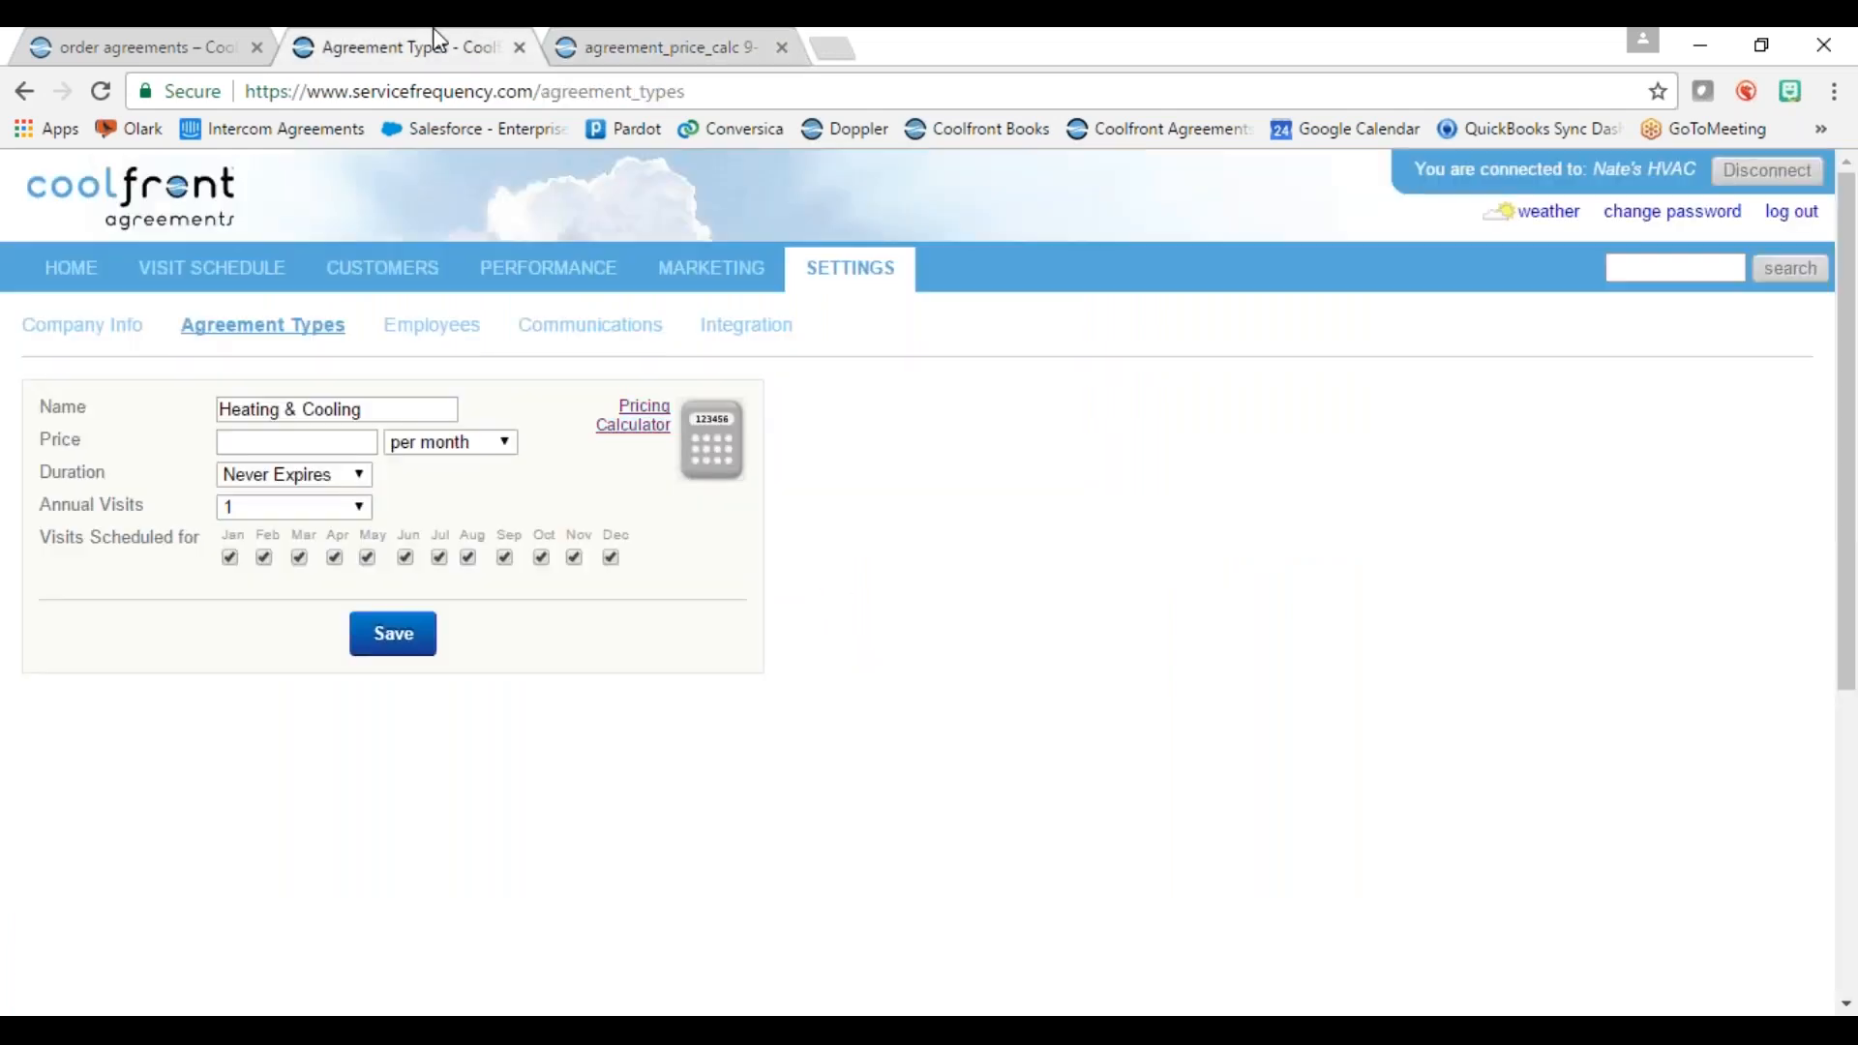
Step: Set the Heating & Cooling price to $21, duration Never Expires, and 2 annual visits
{"action": "left_click", "coordinate": [281, 442]}
{"action": "type", "text": "21"}
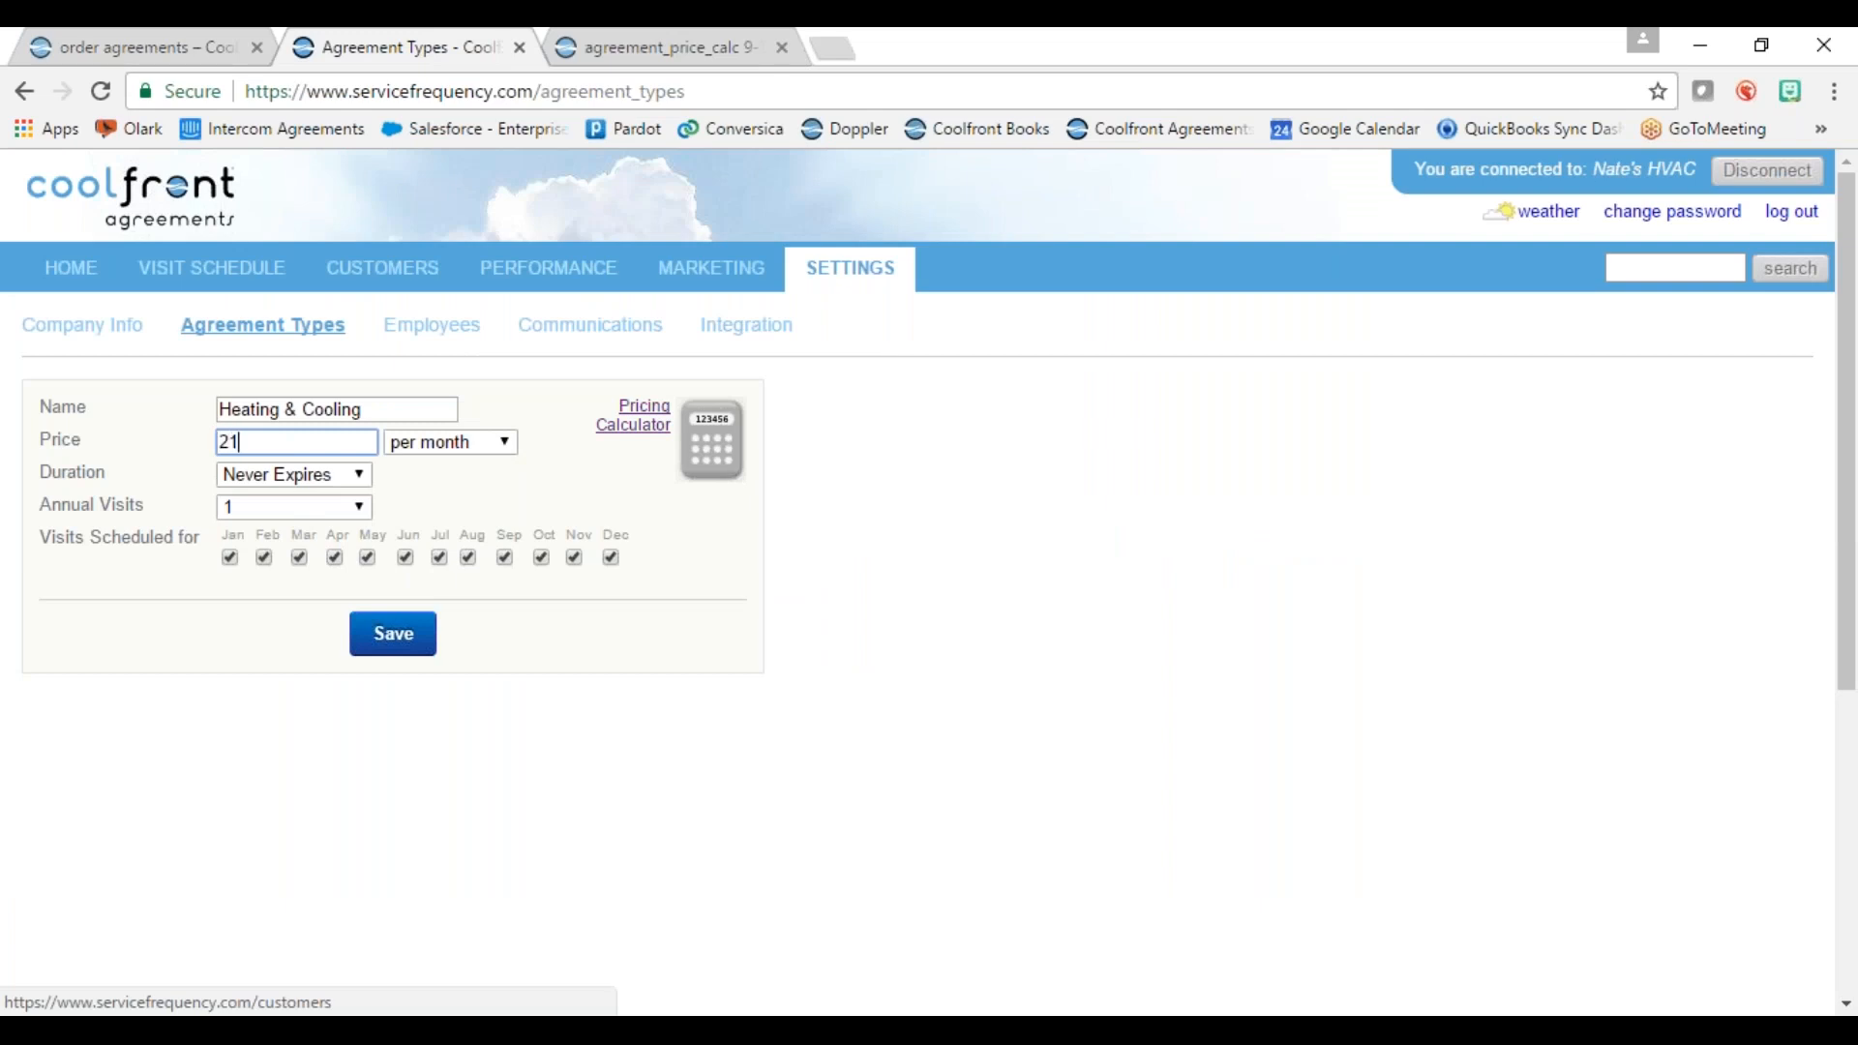
{"action": "left_click", "coordinate": [300, 478]}
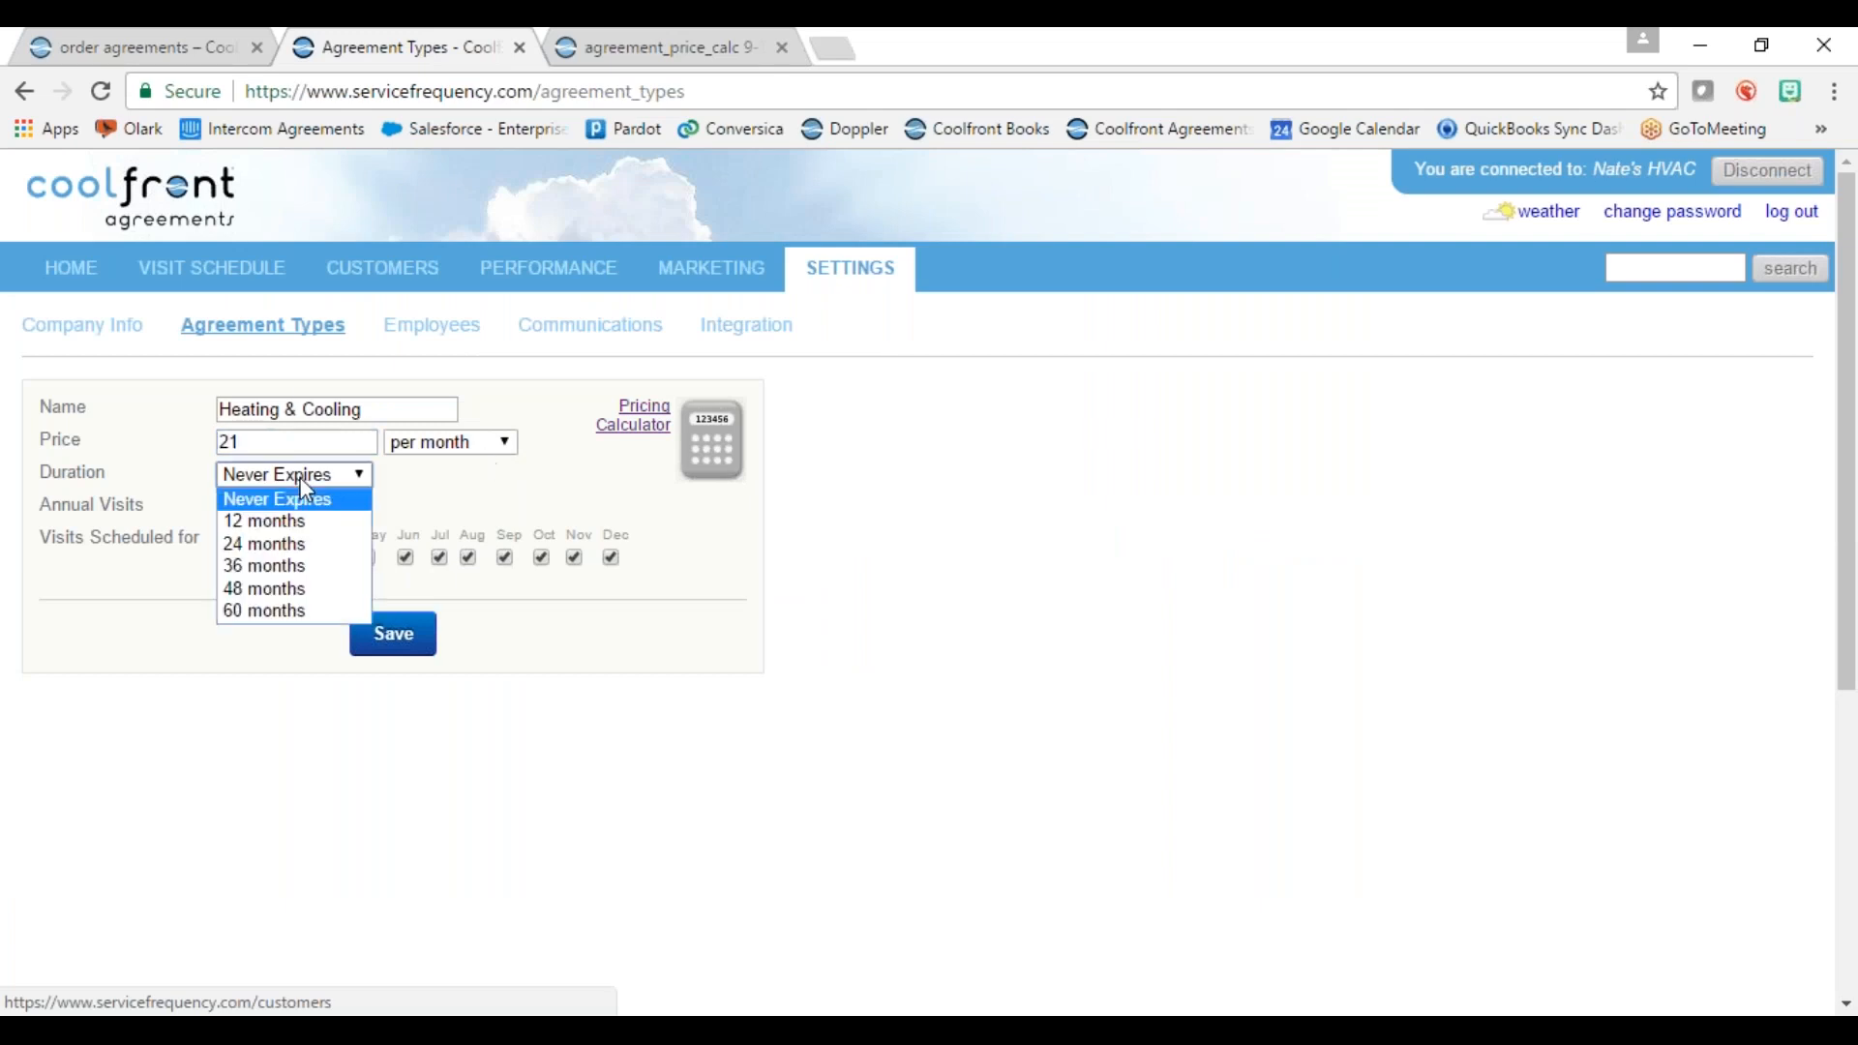
{"action": "left_click", "coordinate": [284, 497]}
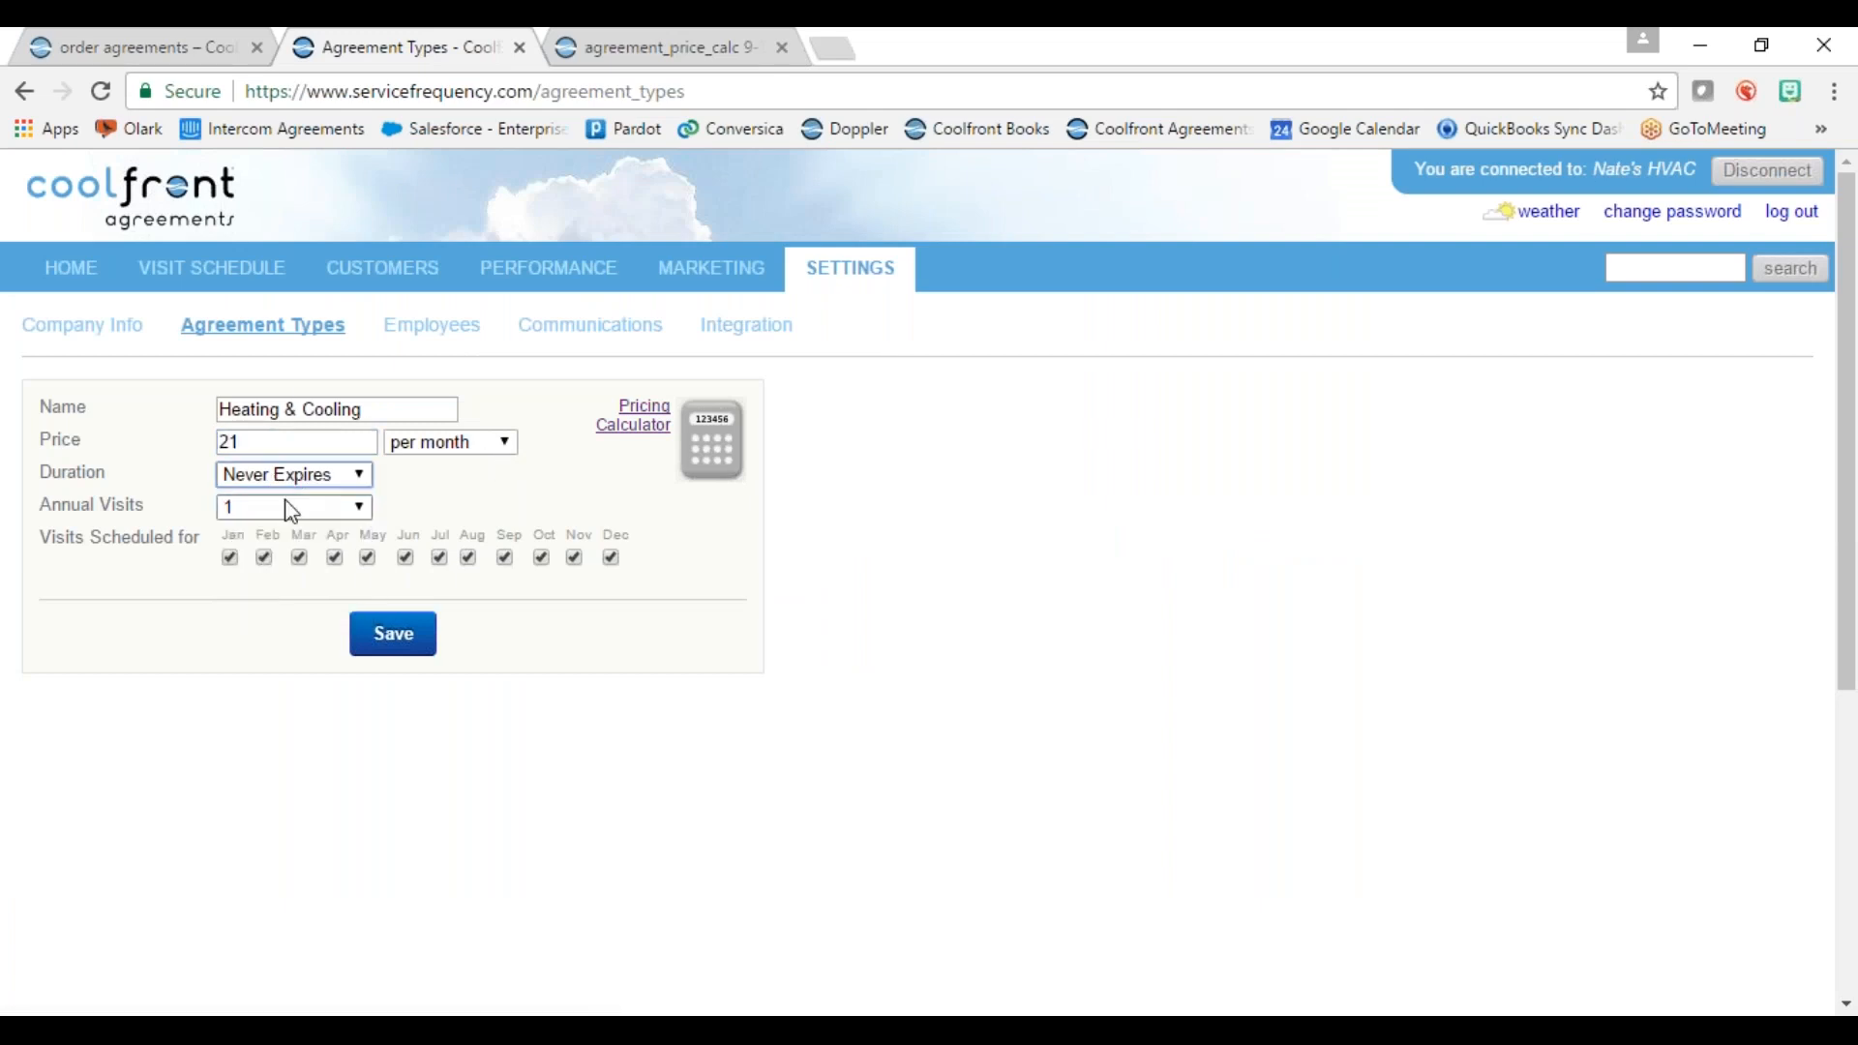
{"action": "left_click", "coordinate": [295, 513]}
{"action": "left_click", "coordinate": [282, 568]}
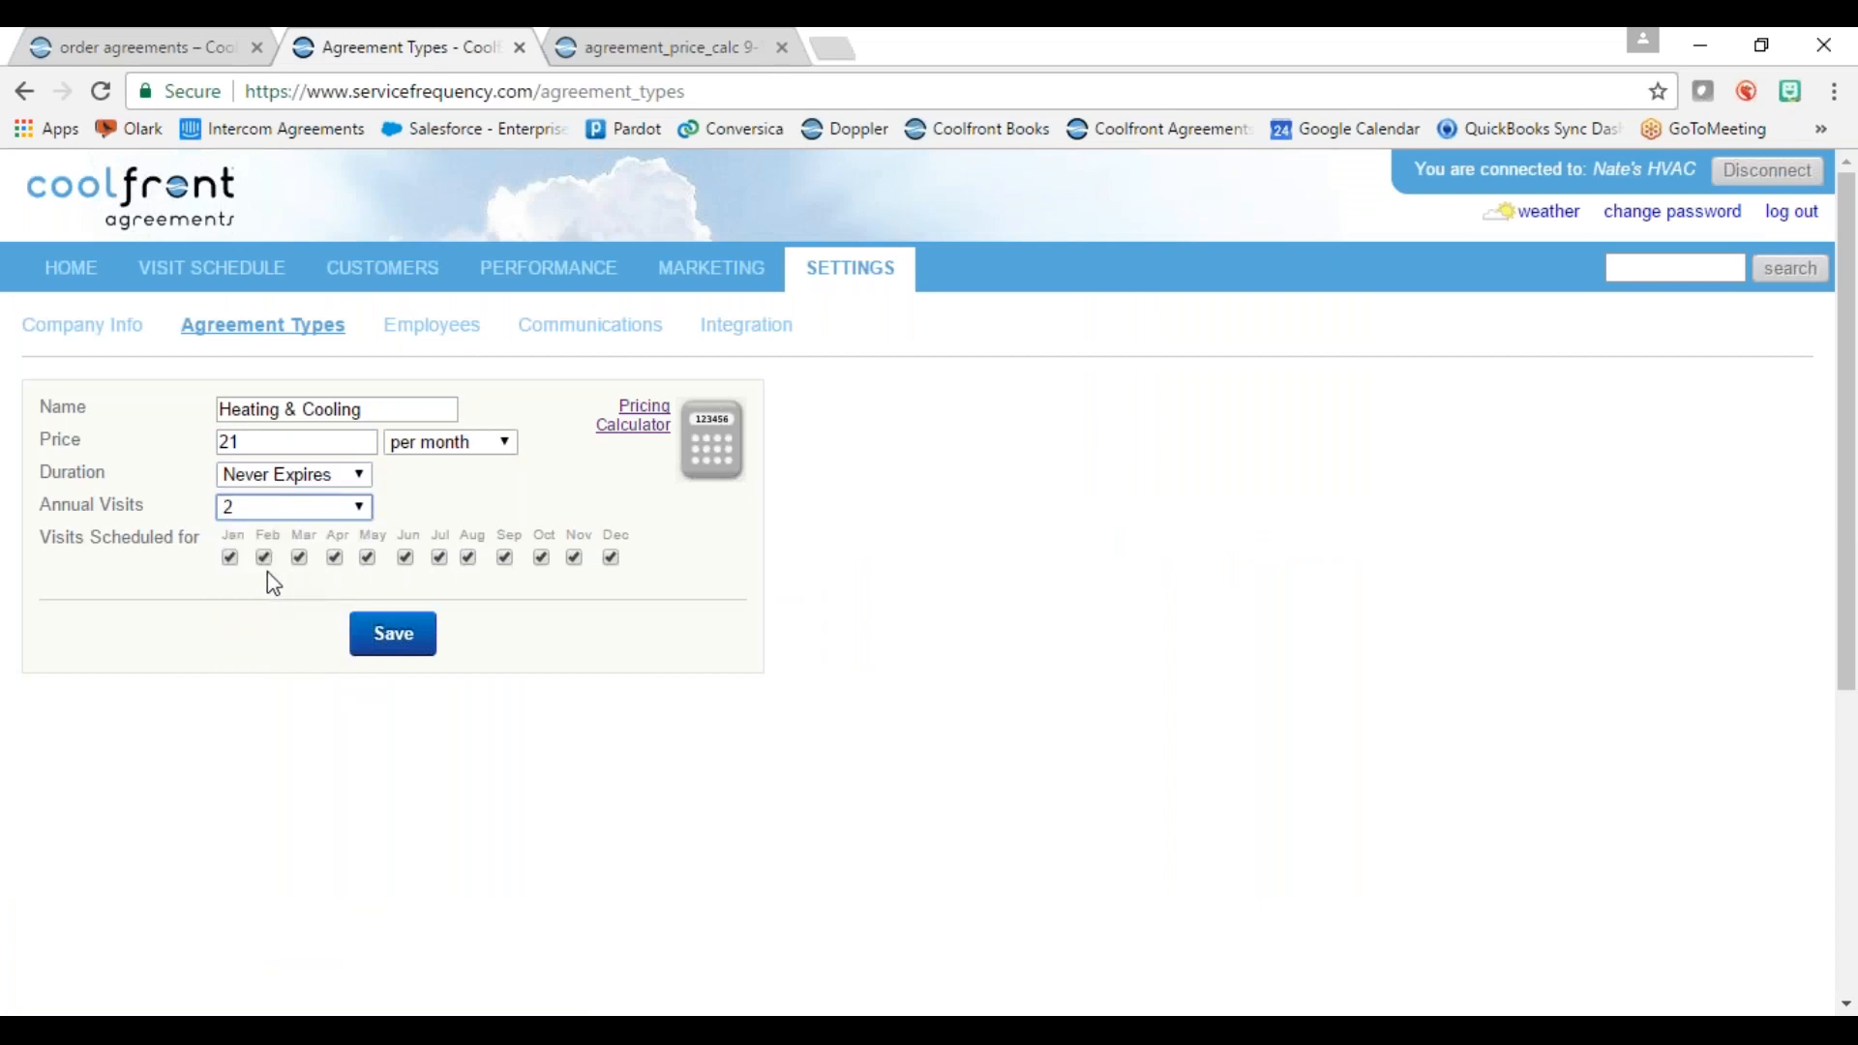
Step: Untick every month except Feb and Sep for scheduled visits, and save the agreement type
{"action": "left_click", "coordinate": [232, 558]}
{"action": "left_click", "coordinate": [300, 560]}
{"action": "left_click", "coordinate": [334, 559]}
{"action": "left_click", "coordinate": [368, 558]}
{"action": "left_click", "coordinate": [405, 558]}
{"action": "left_click", "coordinate": [440, 559]}
{"action": "left_click", "coordinate": [470, 559]}
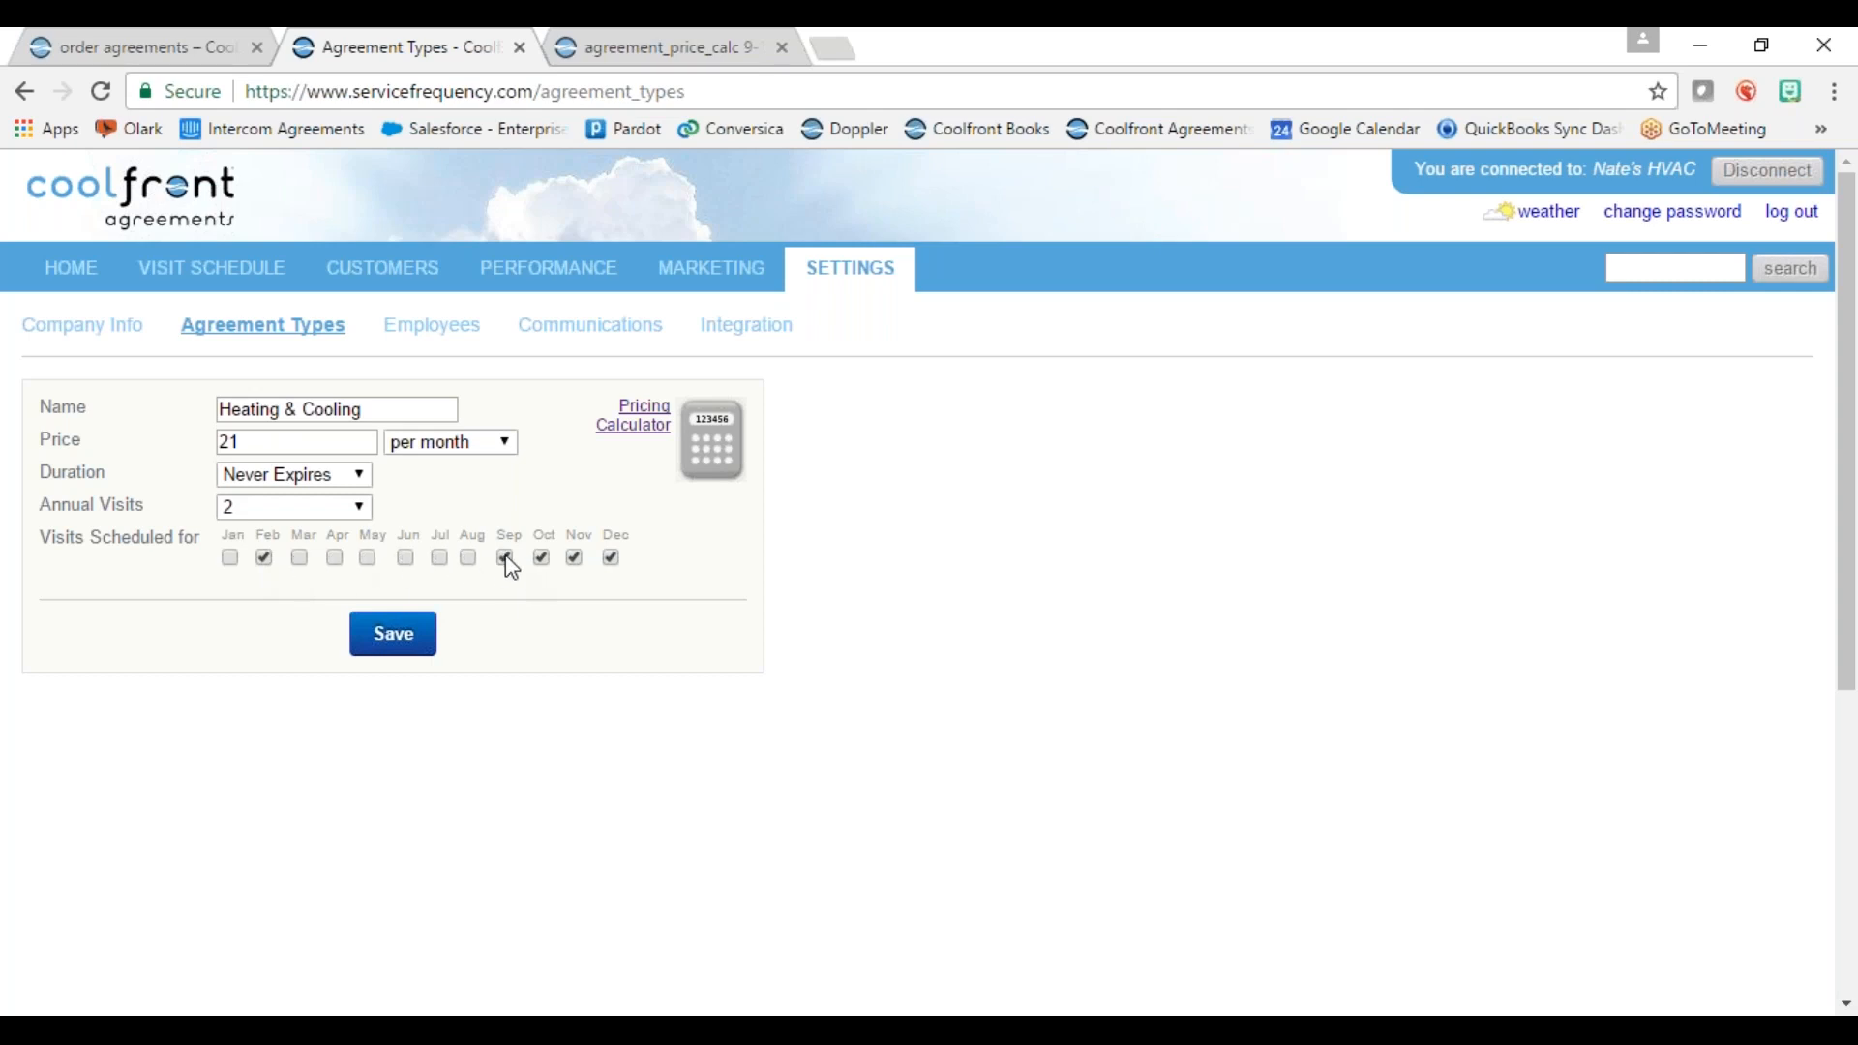
{"action": "left_click", "coordinate": [542, 559]}
{"action": "left_click", "coordinate": [611, 560]}
{"action": "left_click", "coordinate": [396, 644]}
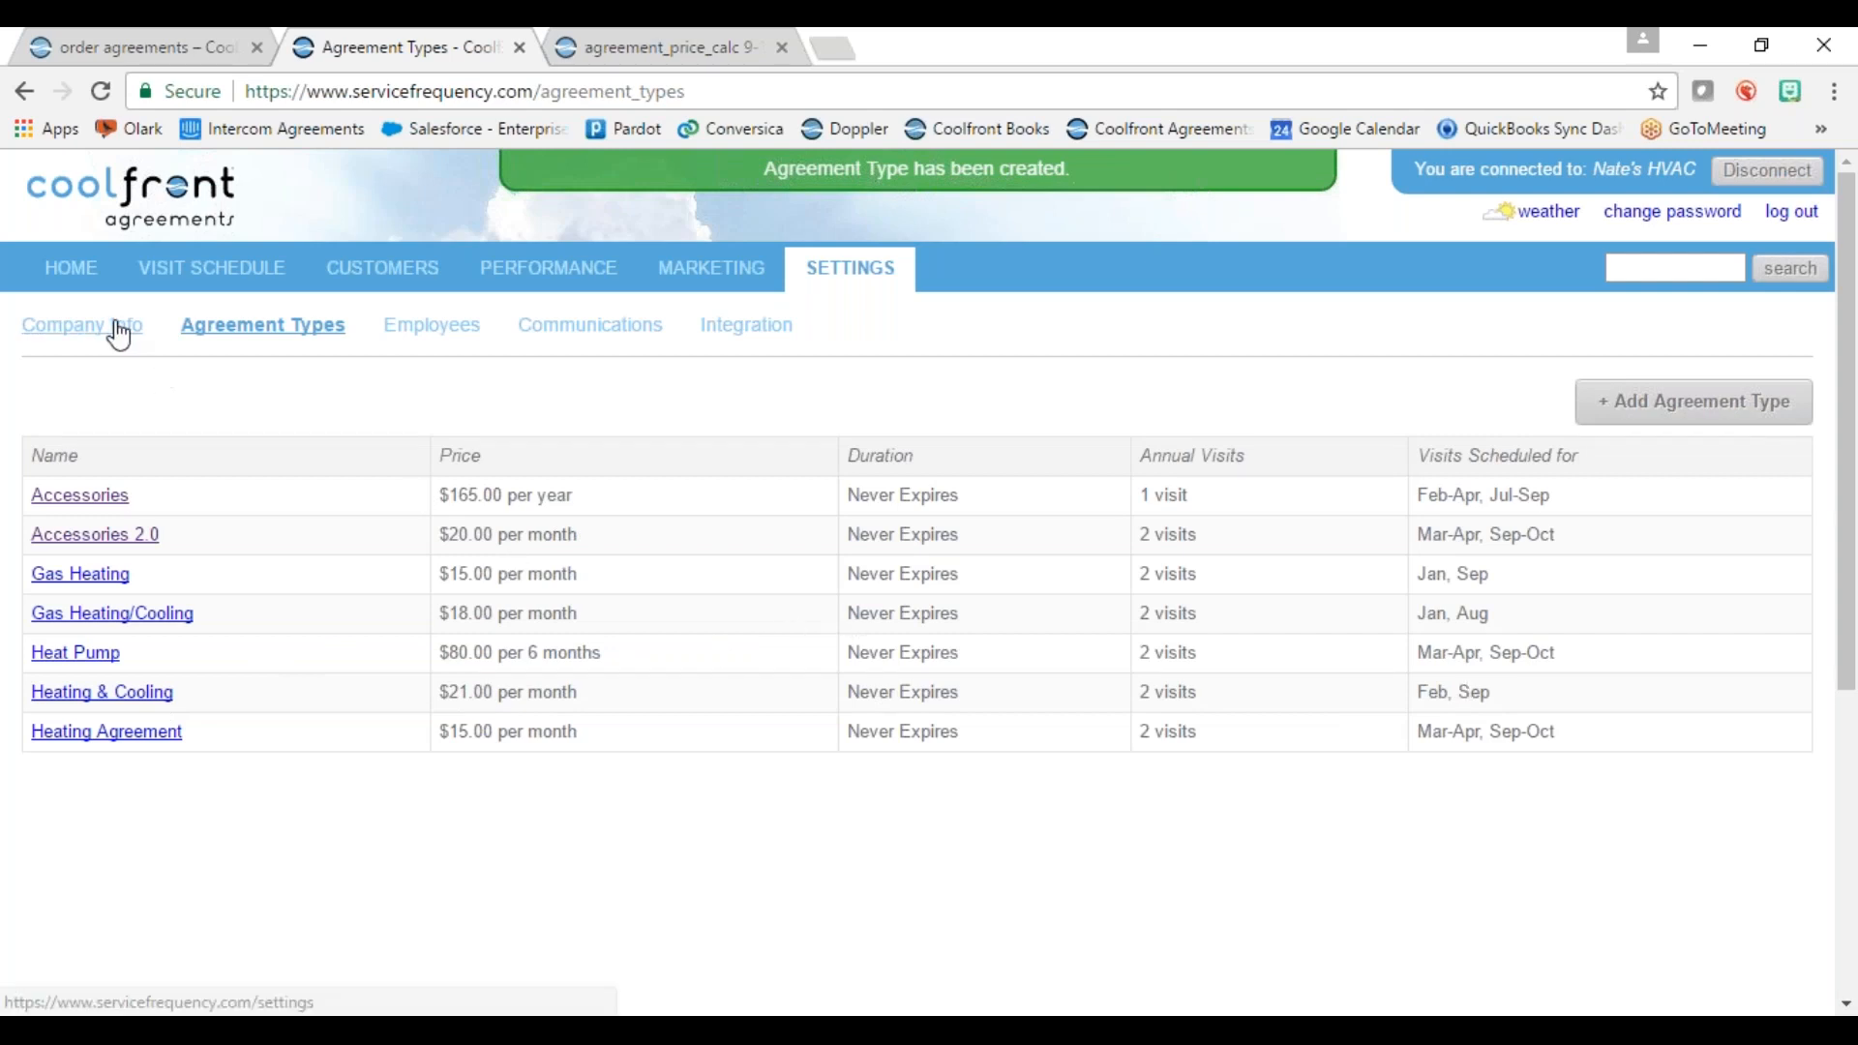
Step: Return to Company Info settings showing street, city, state, zip, website, phone and email fields
{"action": "left_click", "coordinate": [75, 332]}
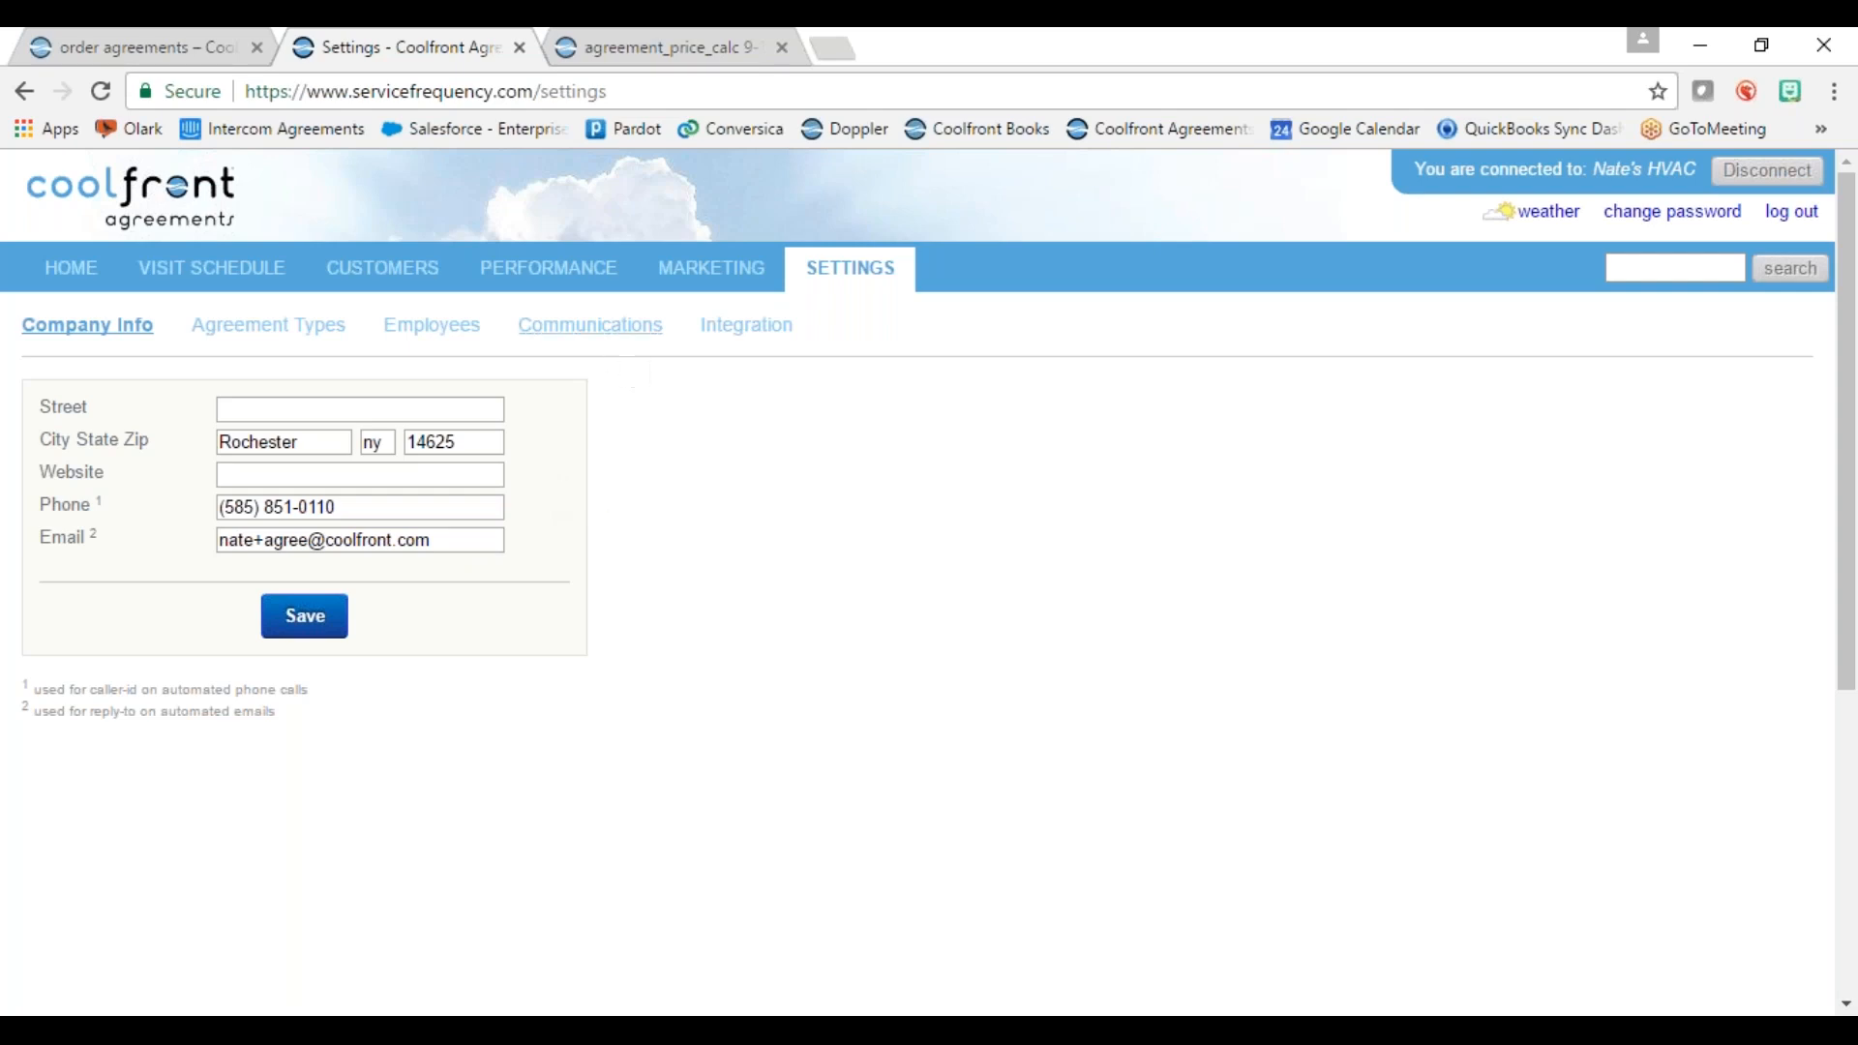
{"action": "left_click", "coordinate": [591, 327]}
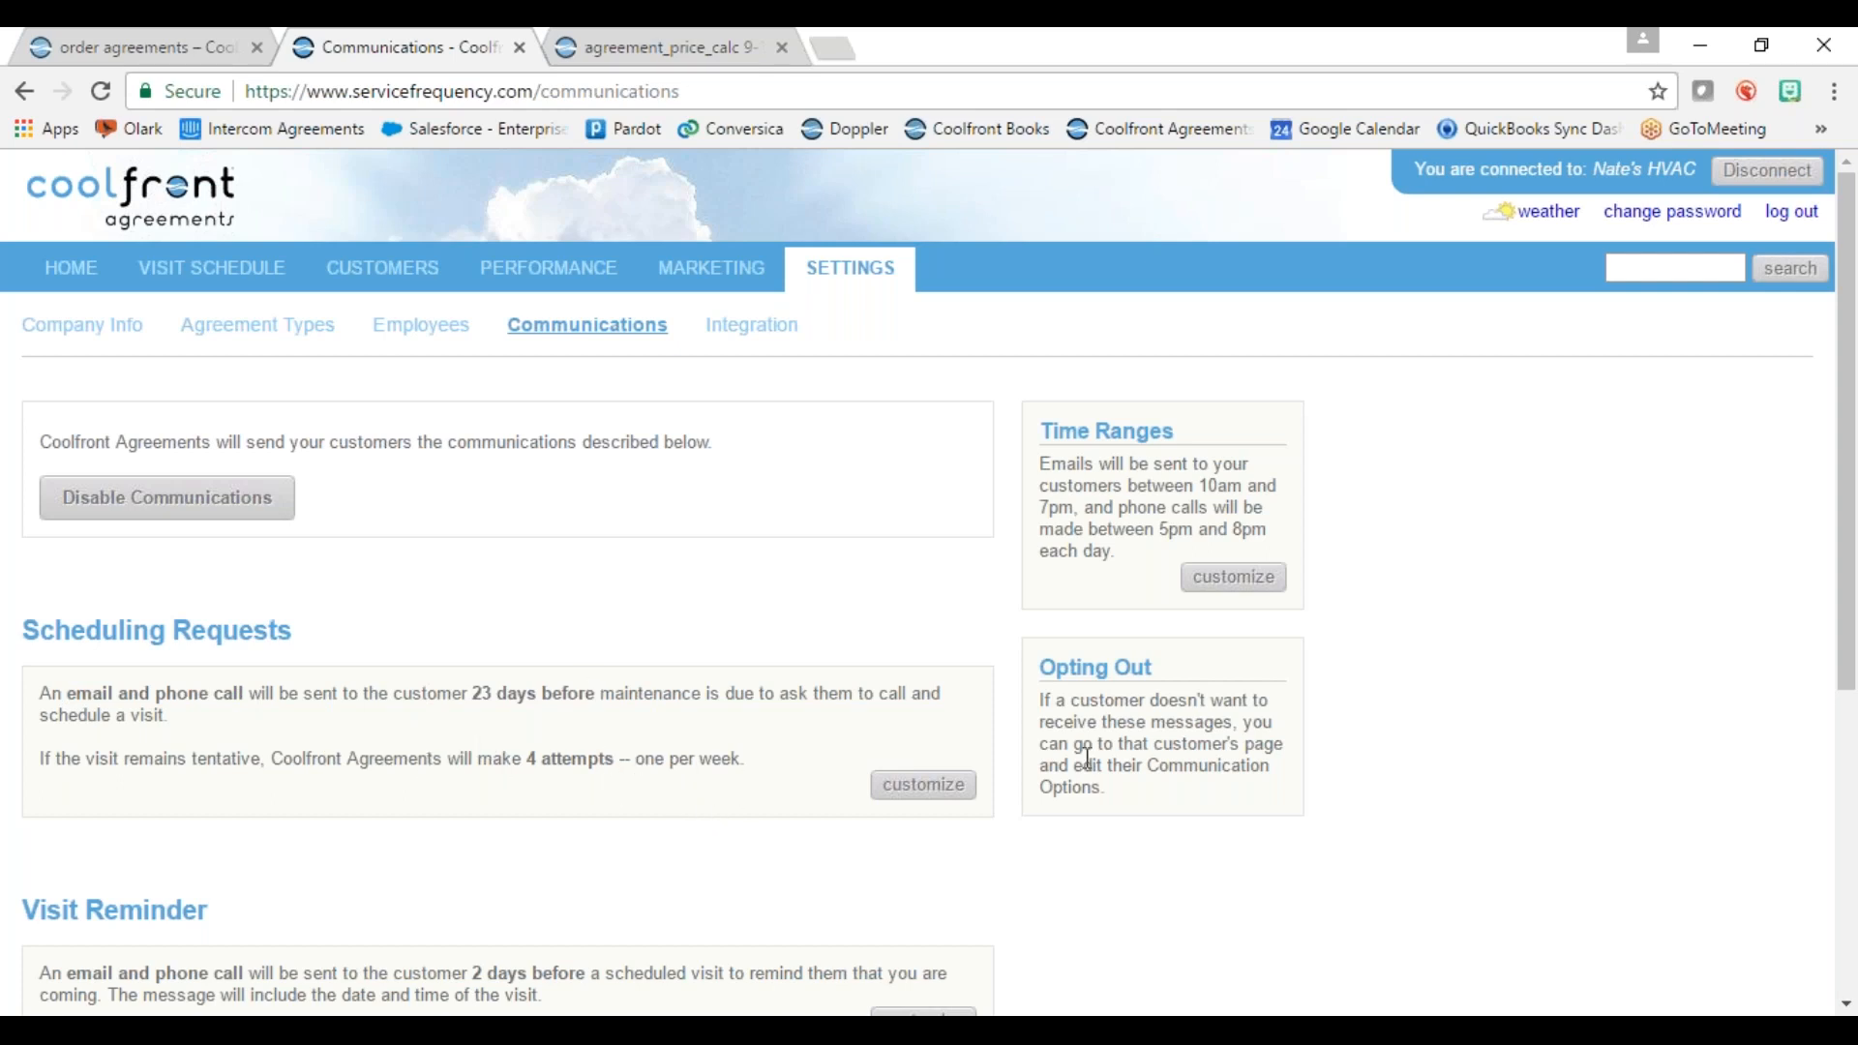
Step: Open the Scheduling Requests settings for editing: 23 days ahead, email and phone call, 4 attempts
{"action": "left_click", "coordinate": [944, 786]}
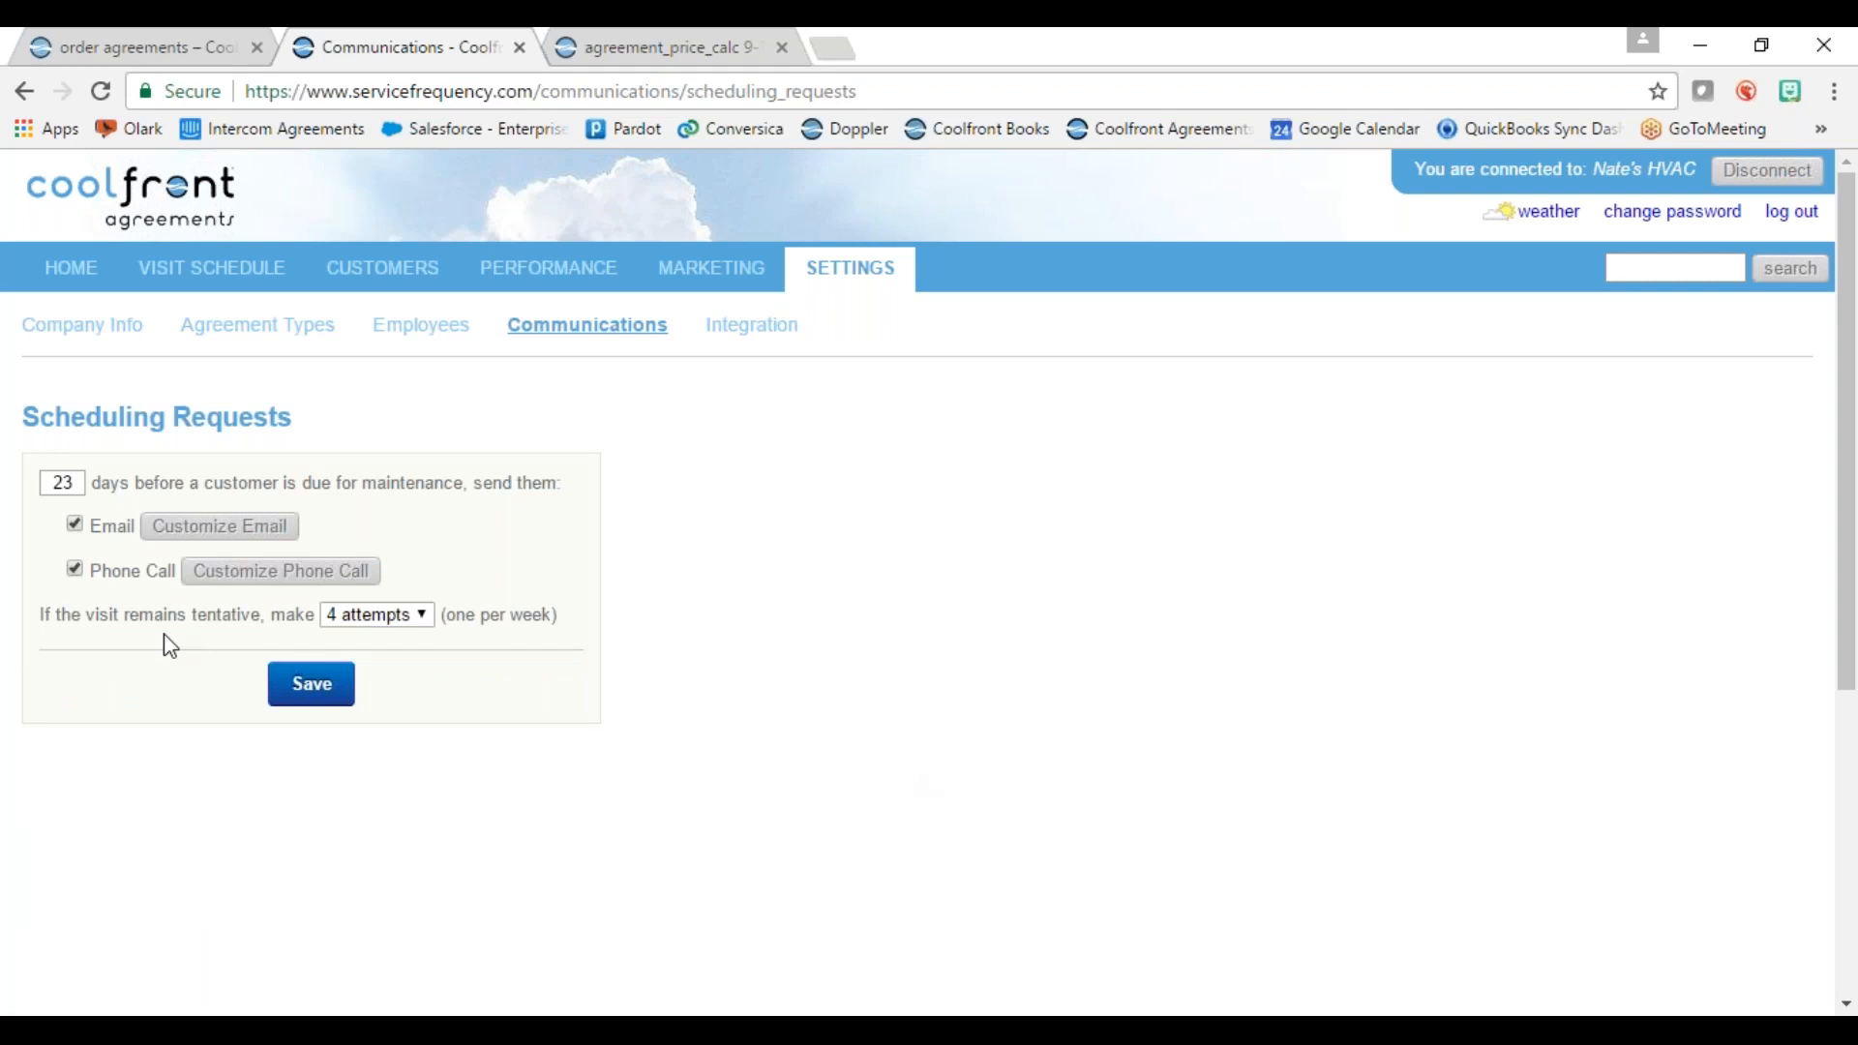
Step: Change the scheduling request lead time from 23 to 25 days, leaving the email template unchanged
{"action": "double_click", "coordinate": [60, 481]}
{"action": "type", "text": "25"}
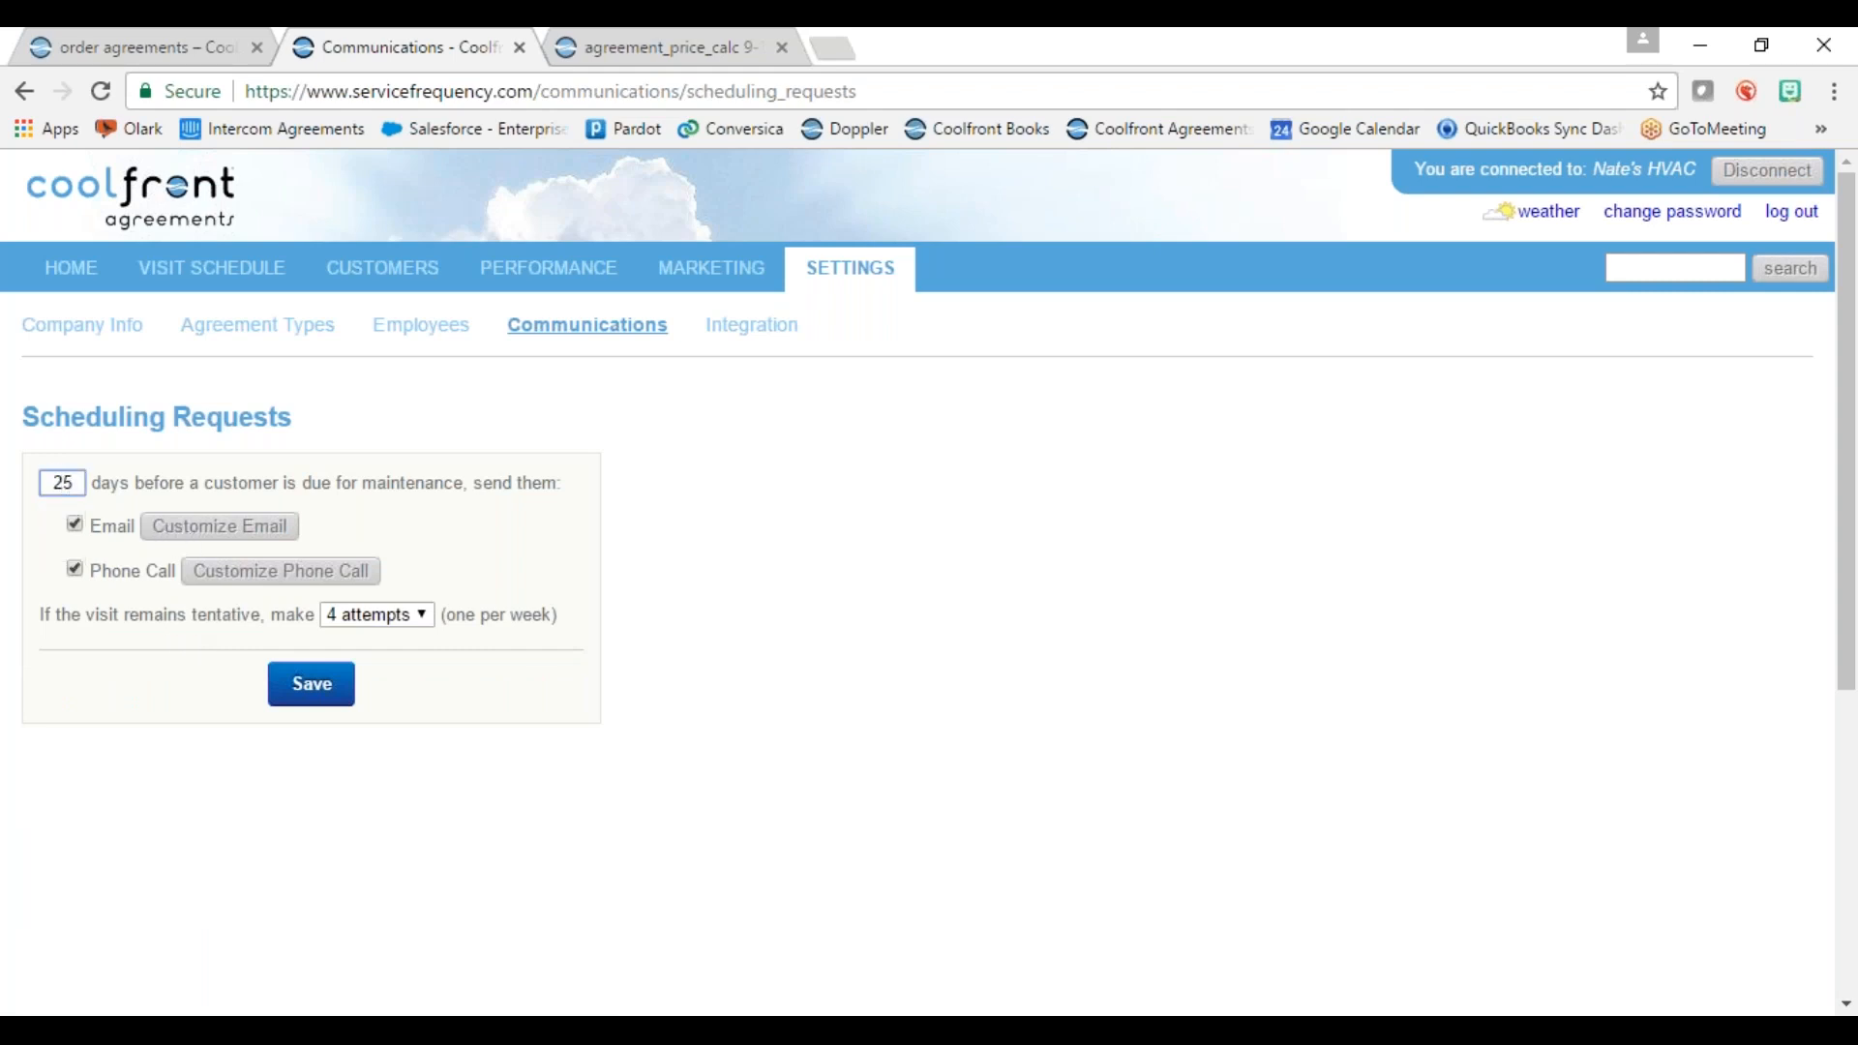
{"action": "key", "text": "Return"}
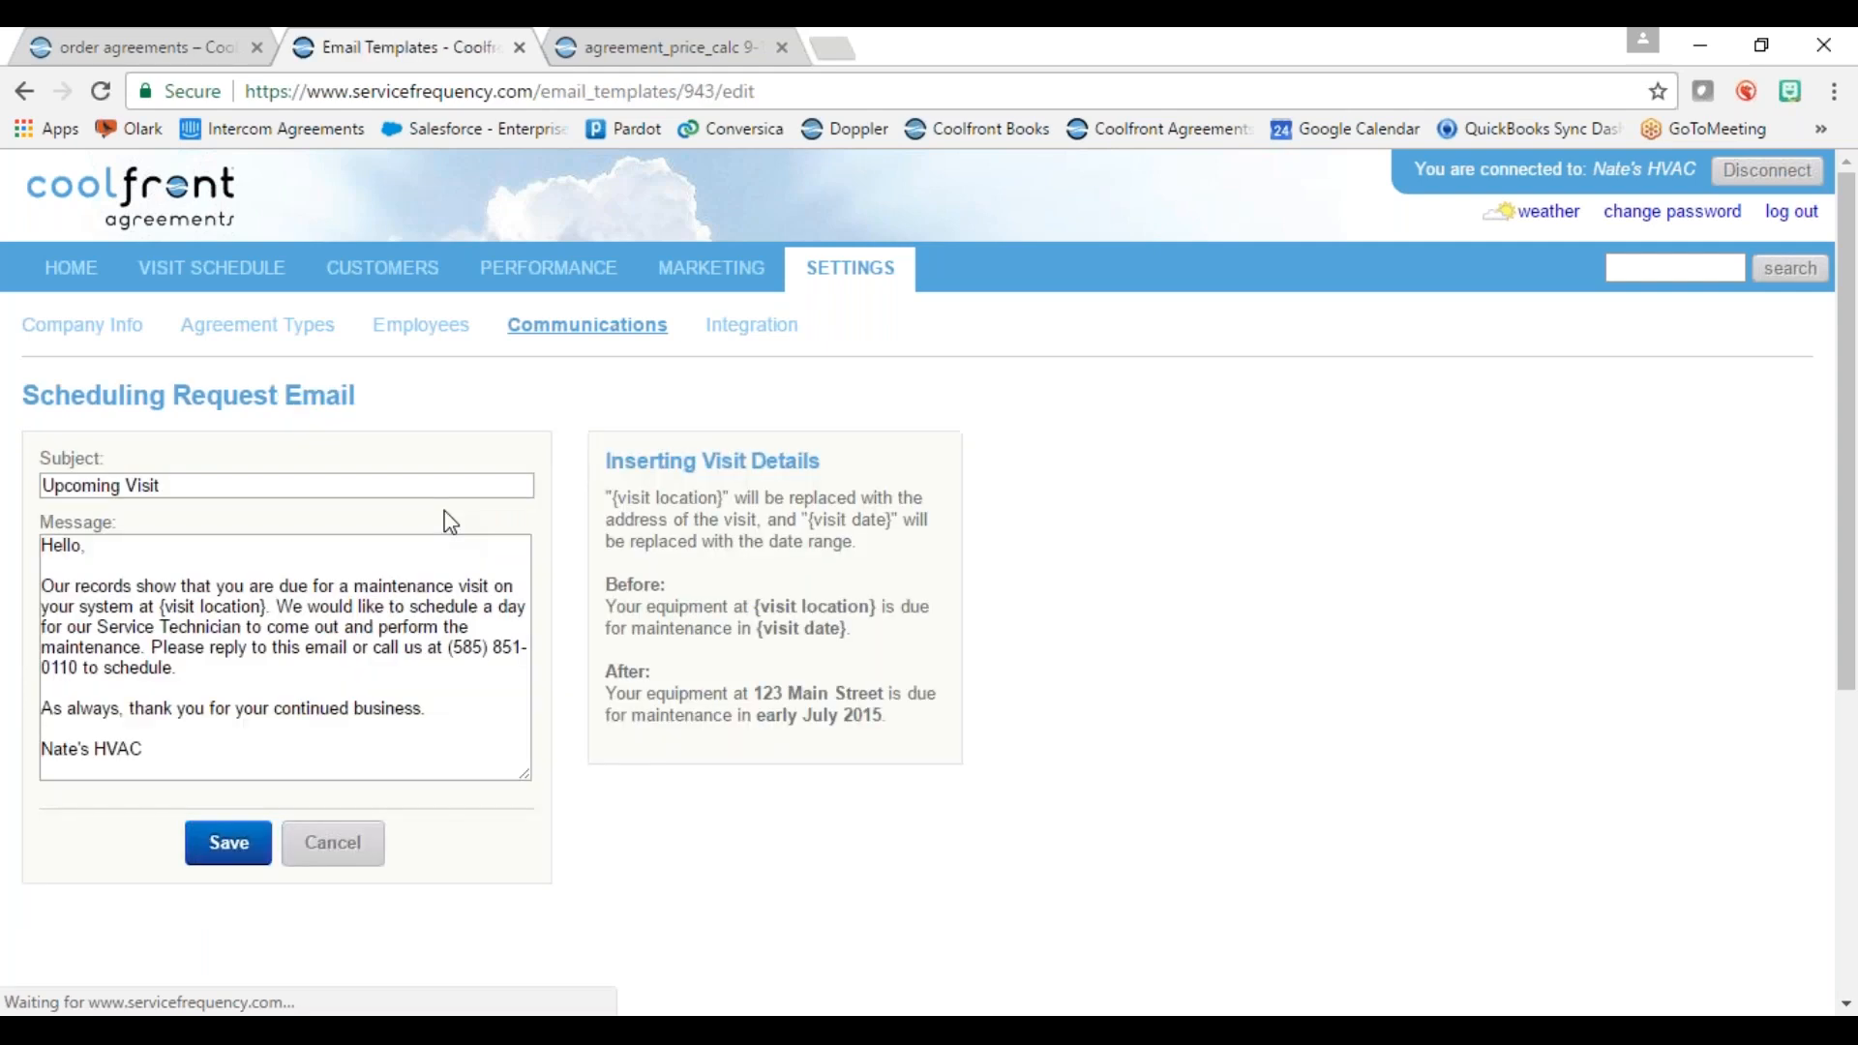
{"action": "left_click", "coordinate": [350, 847]}
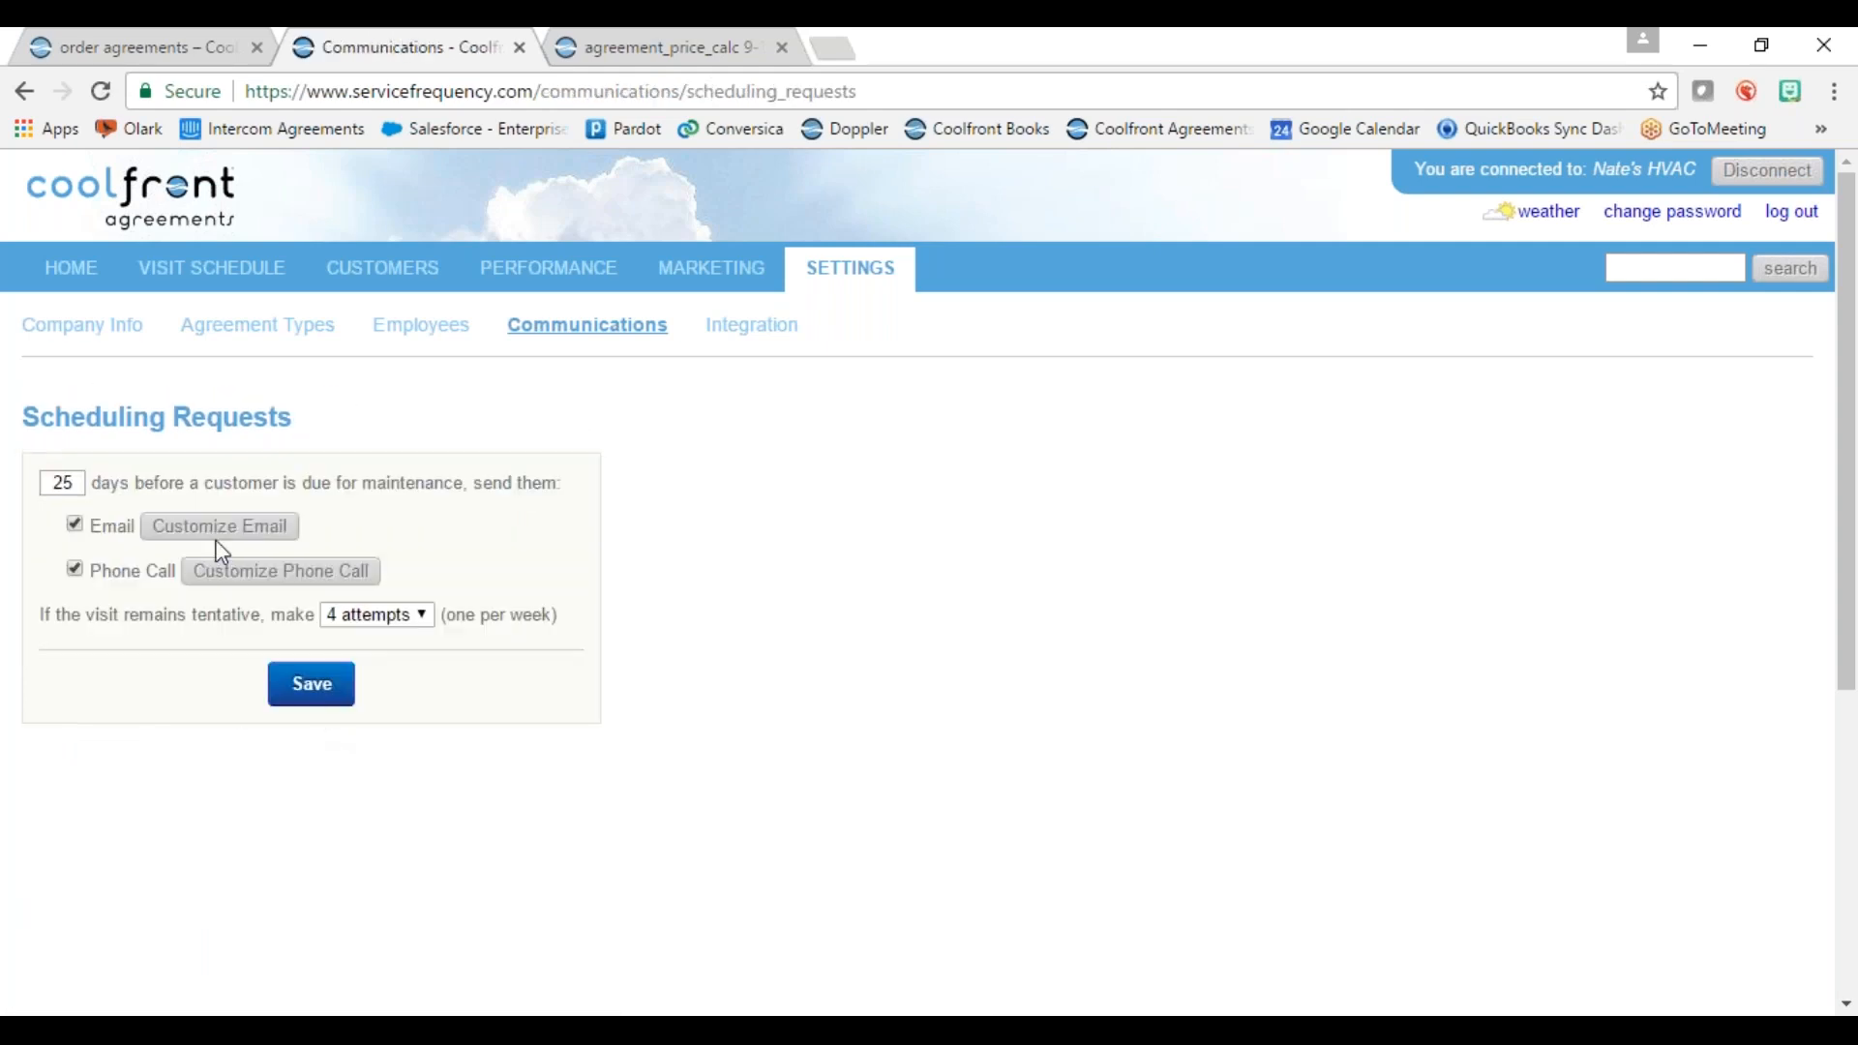
Step: Change the scheduling request email subject to 'Upcoming visit for XYZ Company' and save the template
{"action": "left_click", "coordinate": [163, 528]}
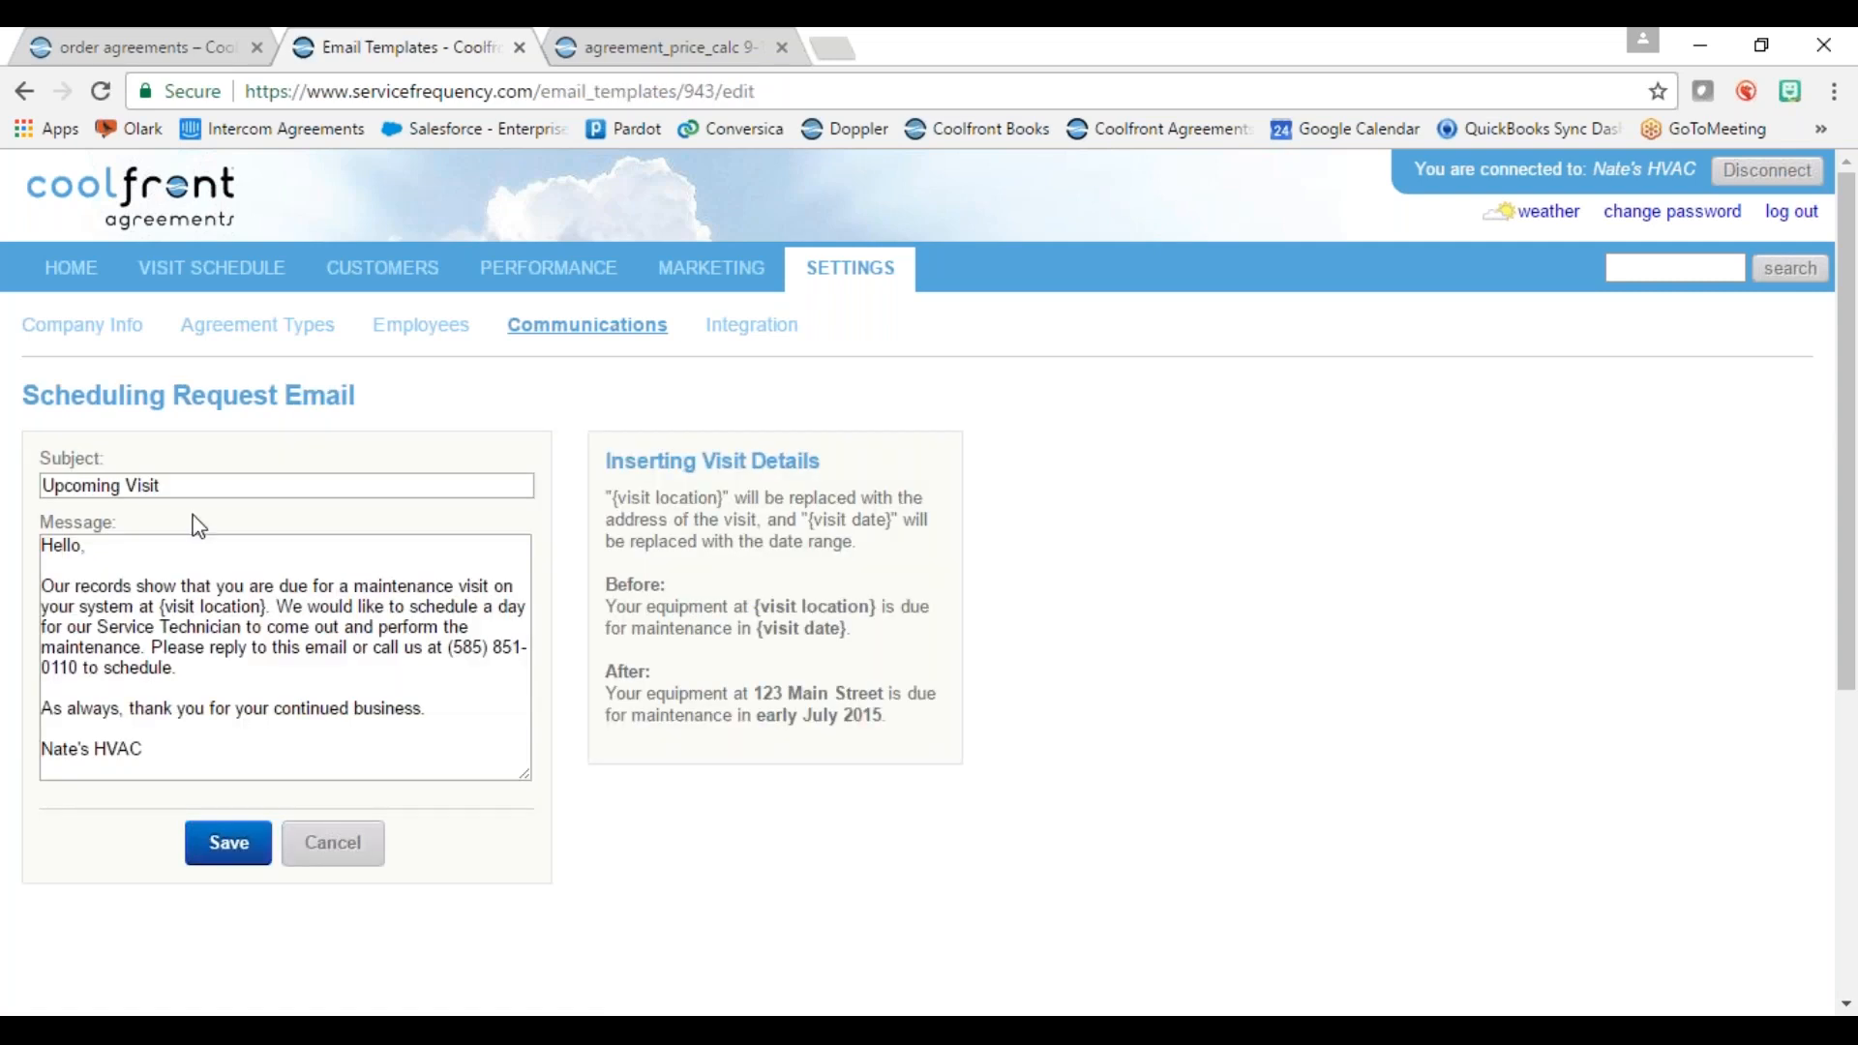
{"action": "left_click", "coordinate": [204, 485]}
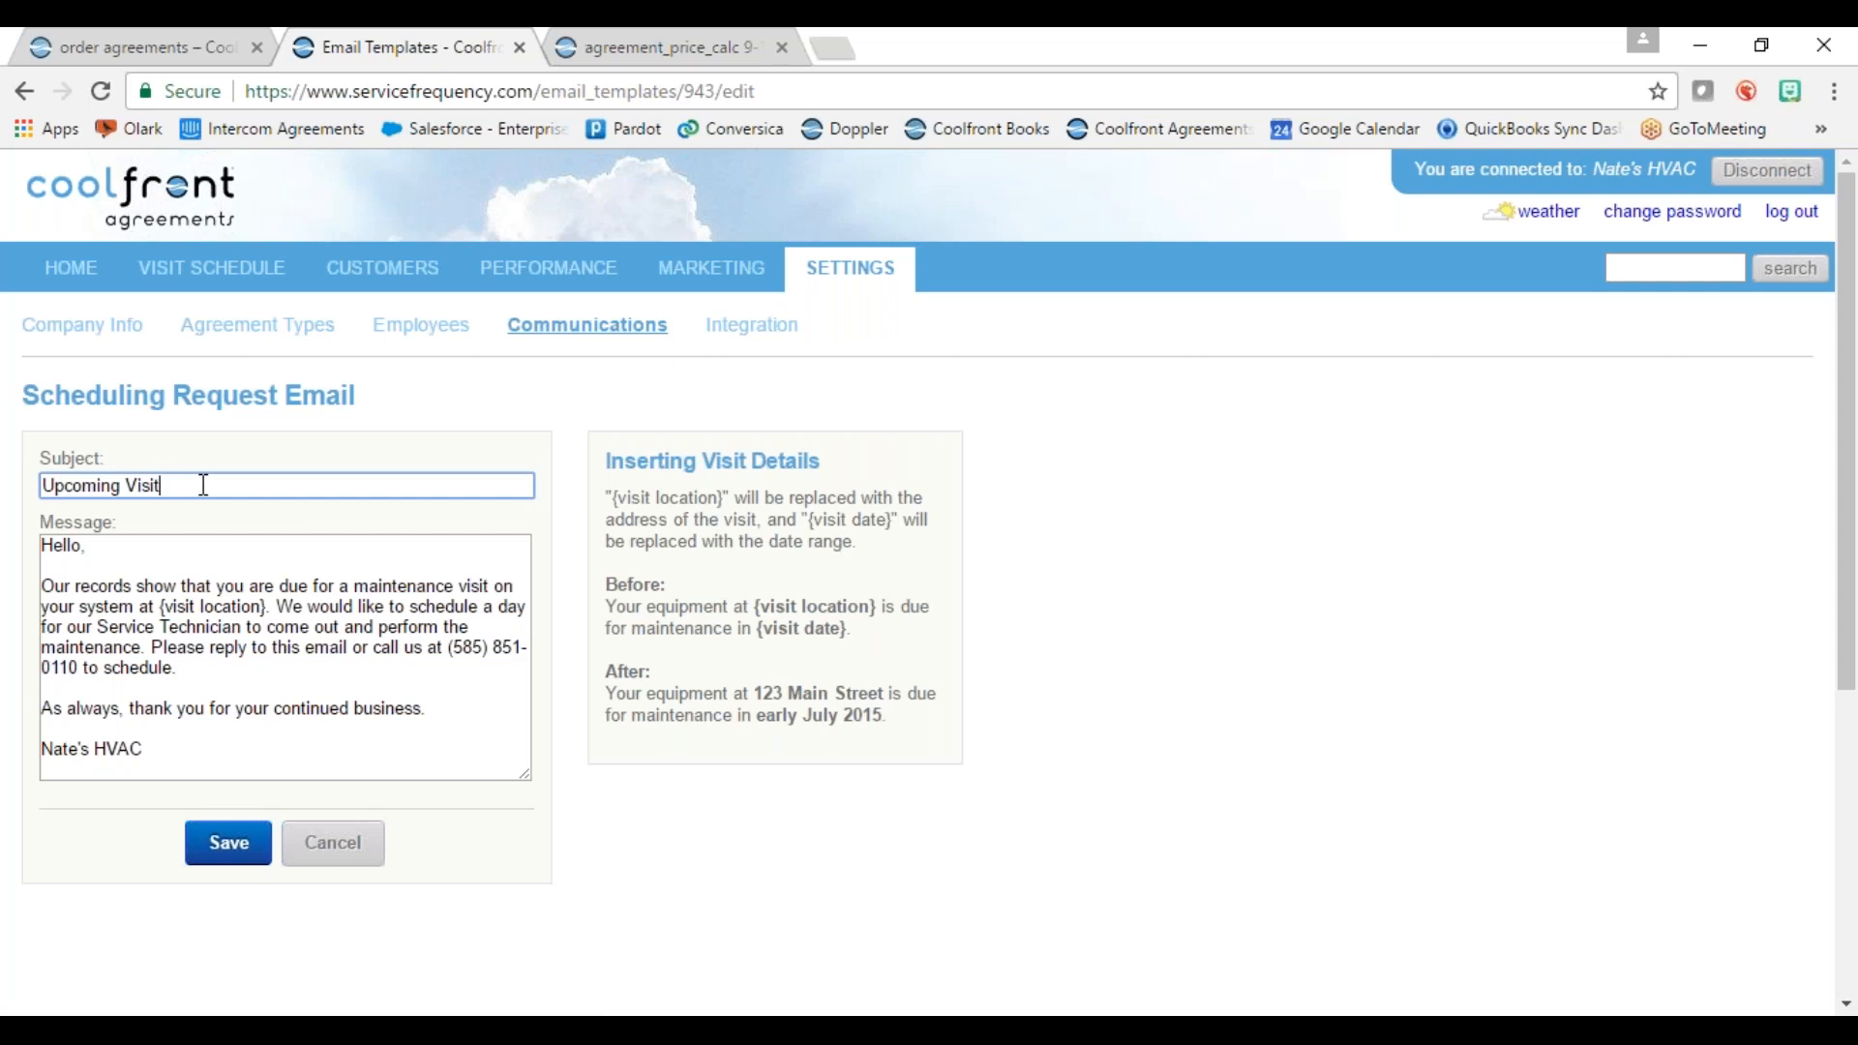
{"action": "key", "text": "BackSpace"}
{"action": "key", "text": "BackSpace"}
{"action": "key", "text": "BackSpace"}
{"action": "key", "text": "BackSpace"}
{"action": "key", "text": "BackSpace"}
{"action": "type", "text": "visit for XYZ Company"}
{"action": "left_click_drag", "start_coordinate": [164, 608], "coordinate": [261, 611]}
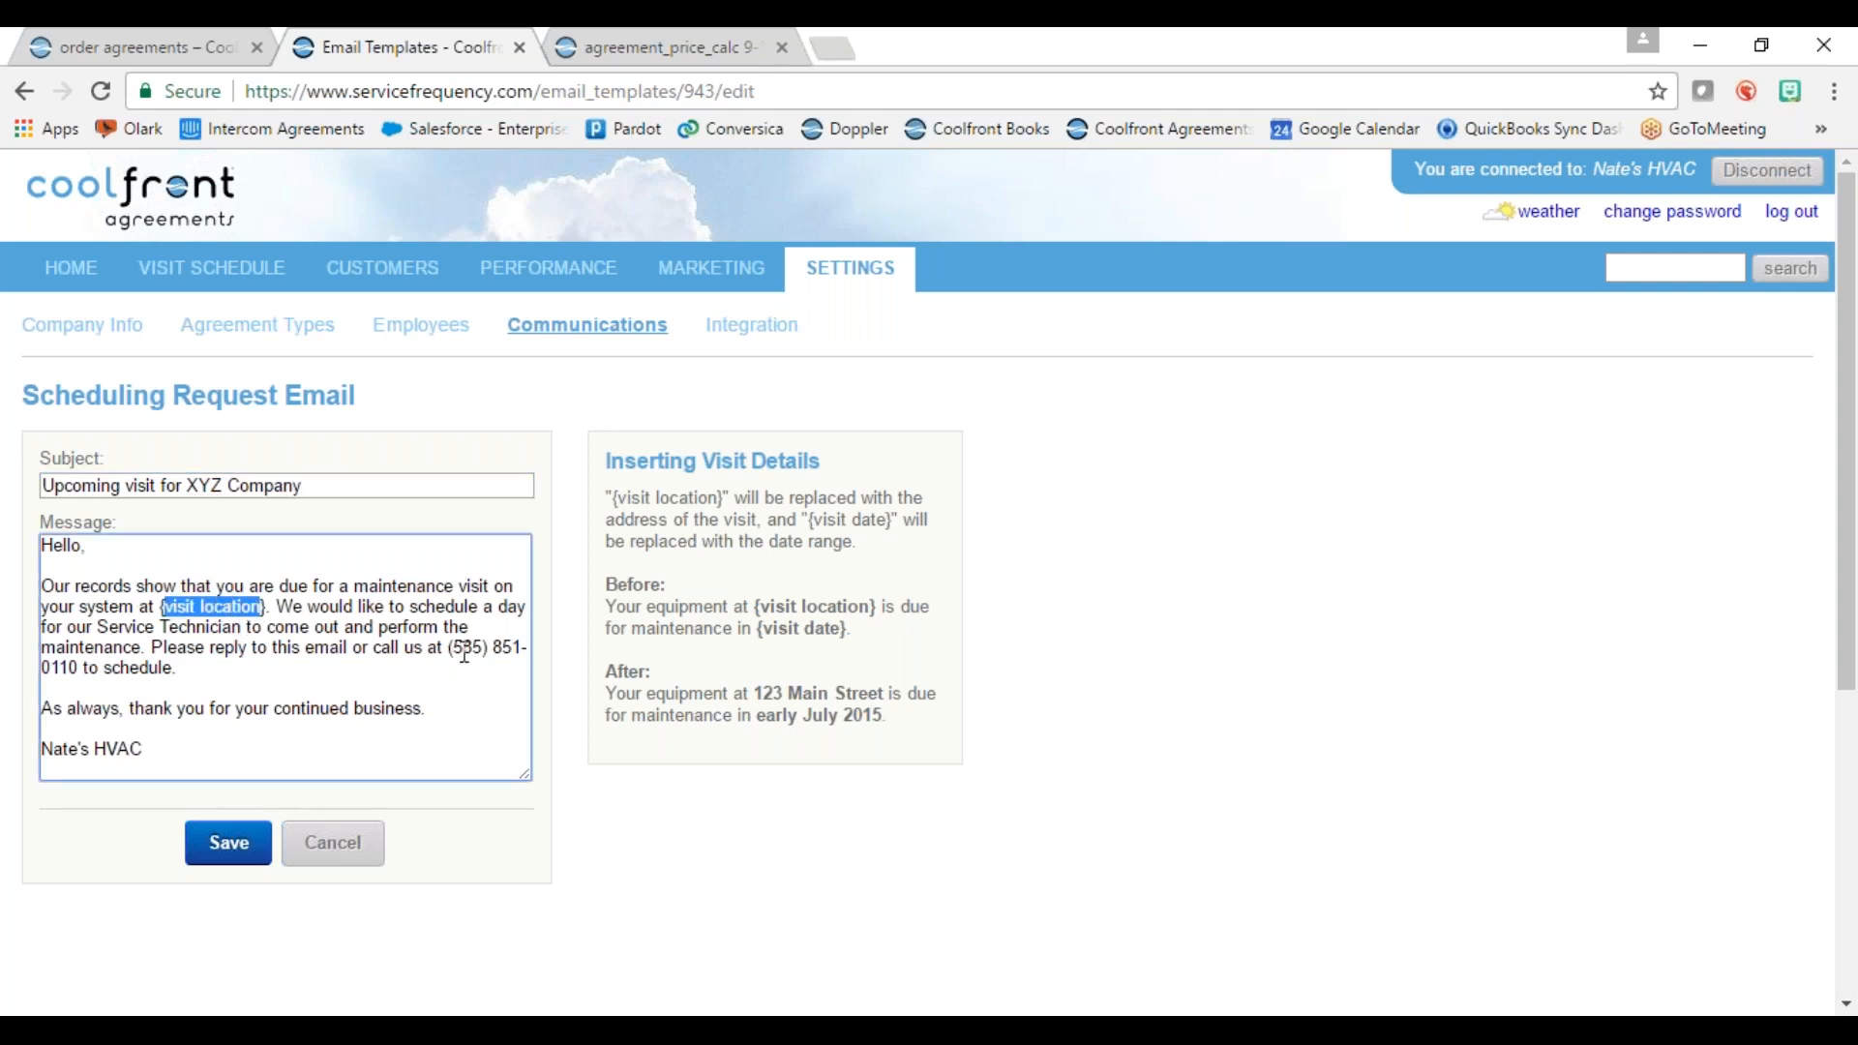
{"action": "left_click_drag", "start_coordinate": [451, 656], "coordinate": [77, 669]}
{"action": "left_click", "coordinate": [248, 588]}
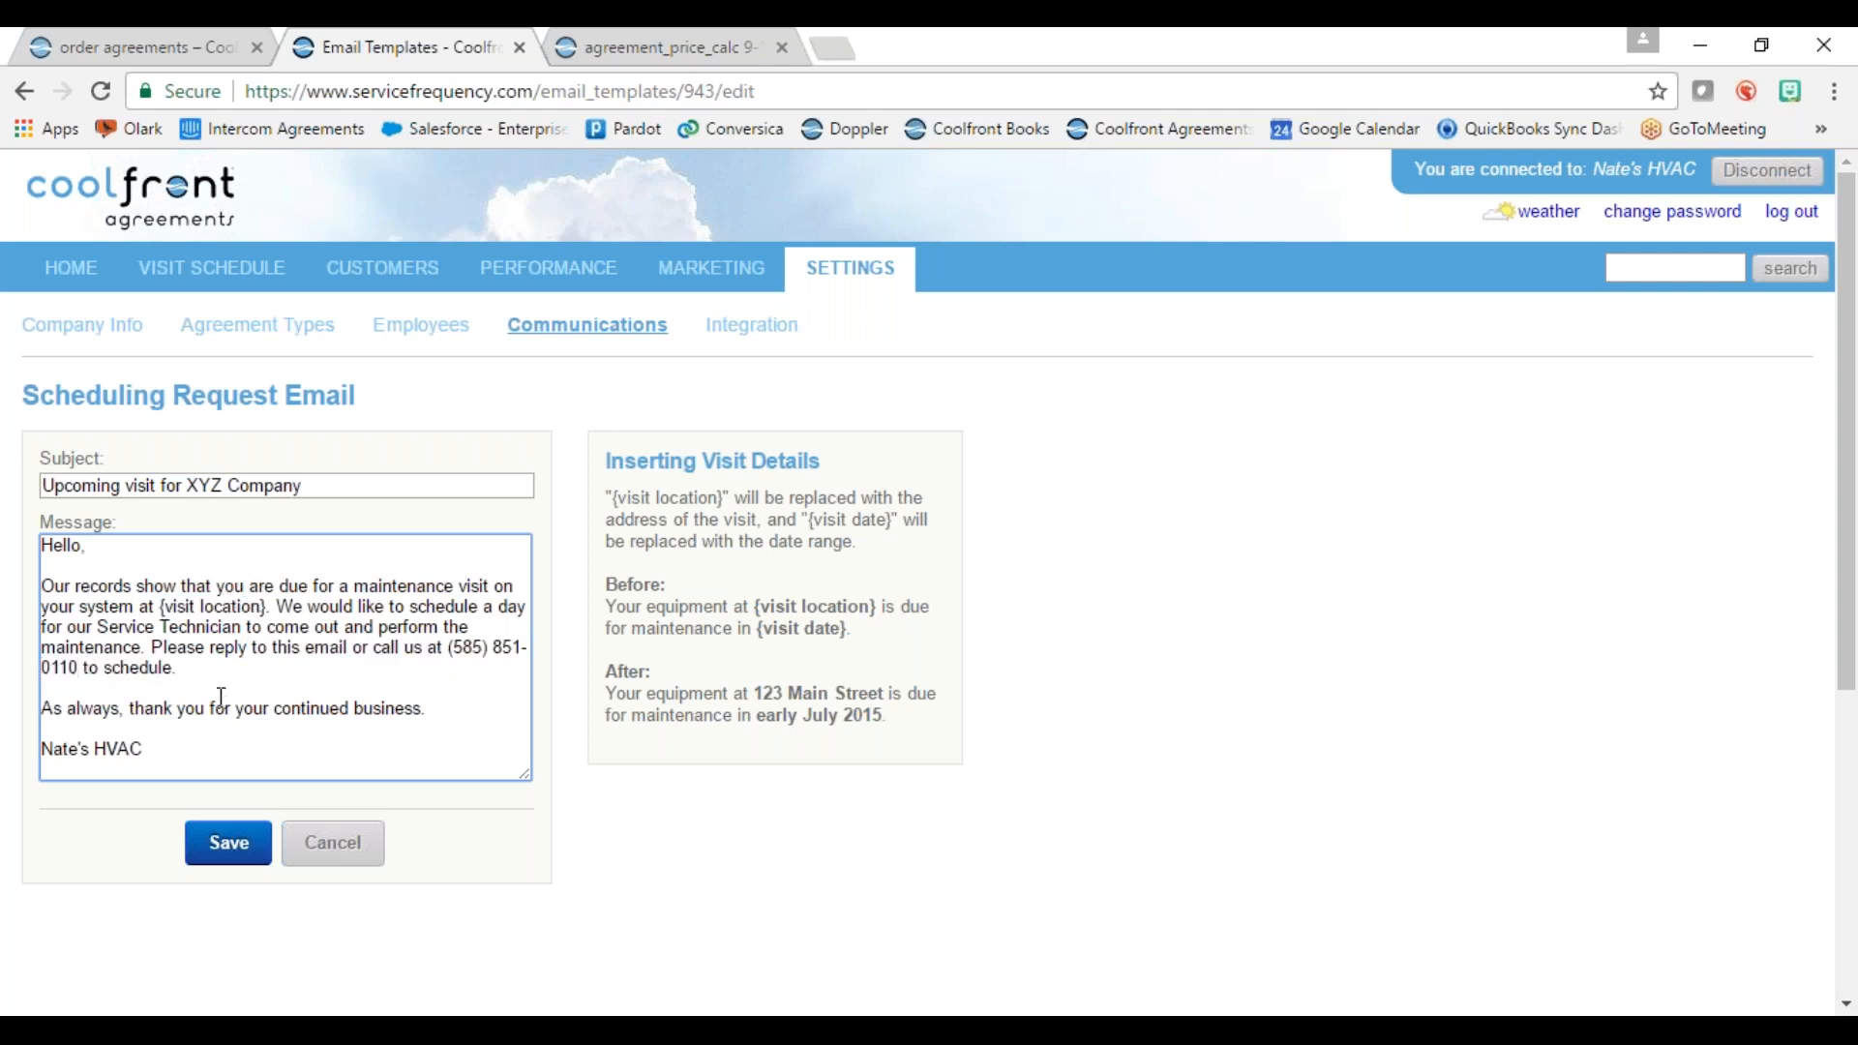
{"action": "scroll", "coordinate": [282, 651], "scroll_direction": "down", "scroll_amount": 1}
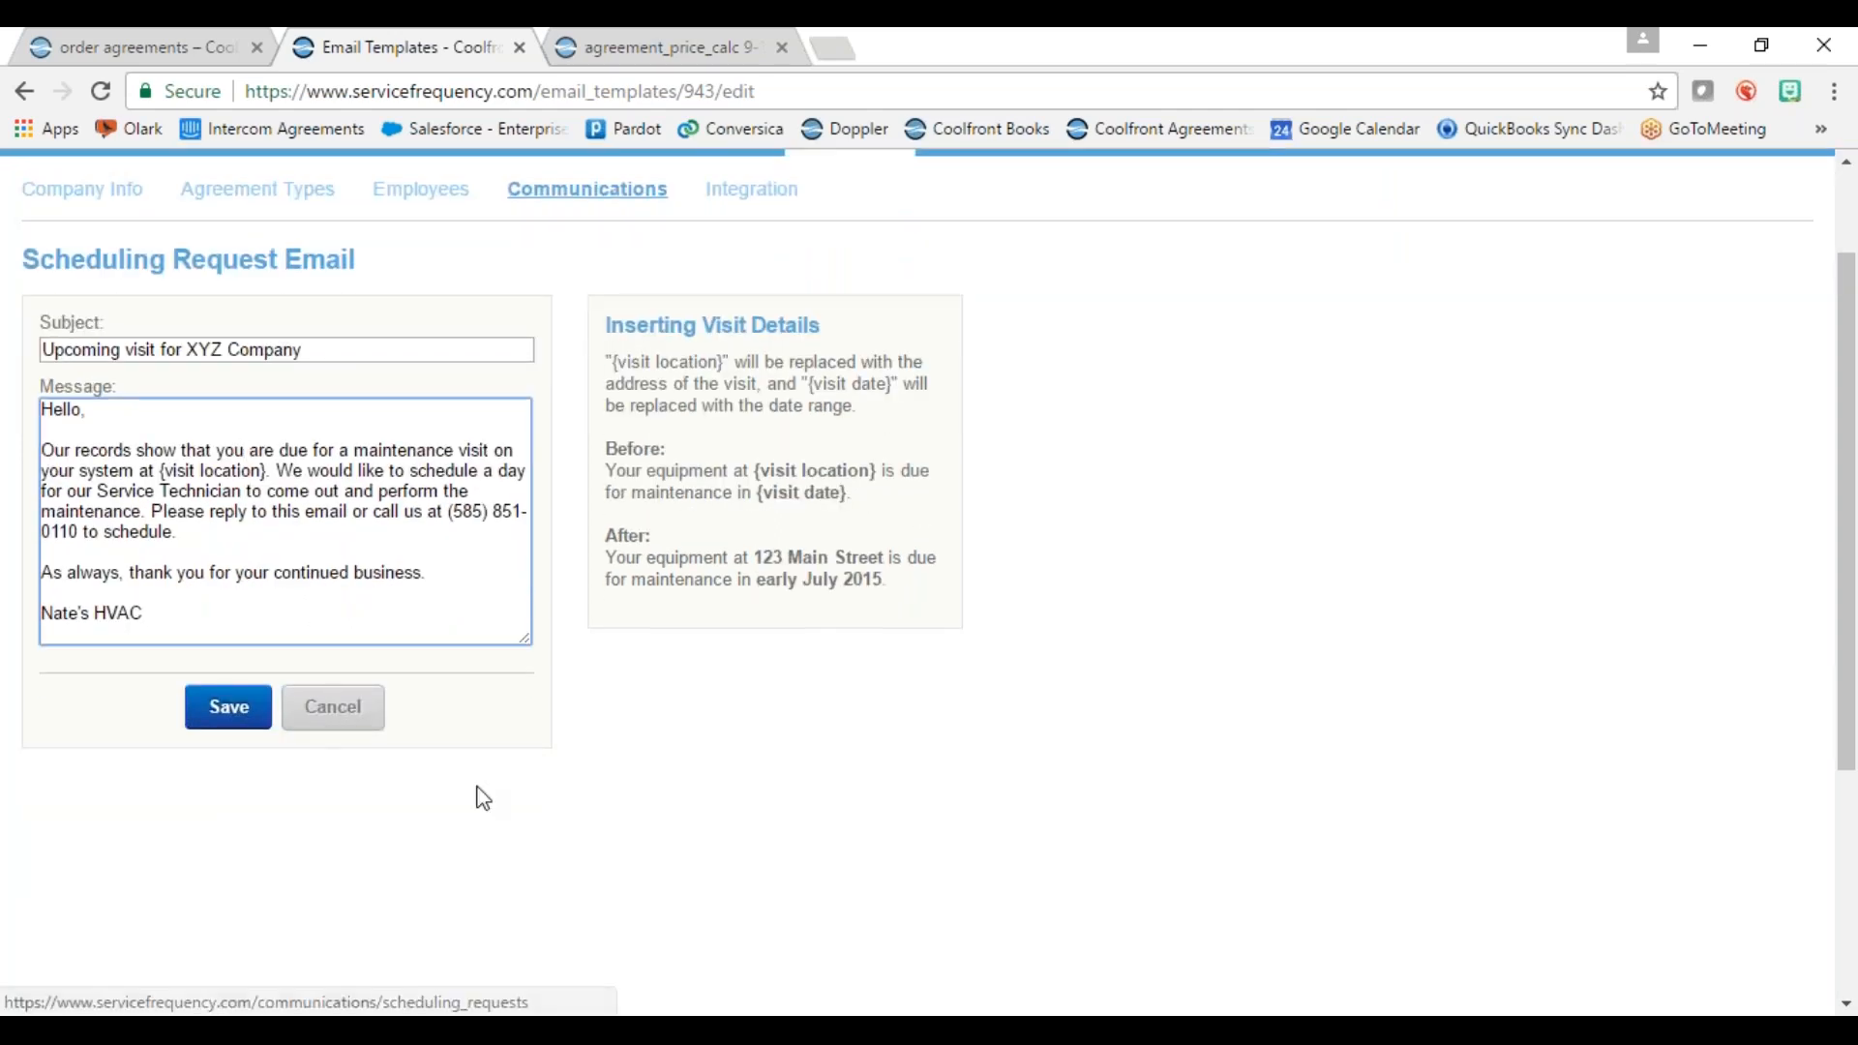
{"action": "left_click", "coordinate": [230, 716]}
{"action": "left_click", "coordinate": [230, 714]}
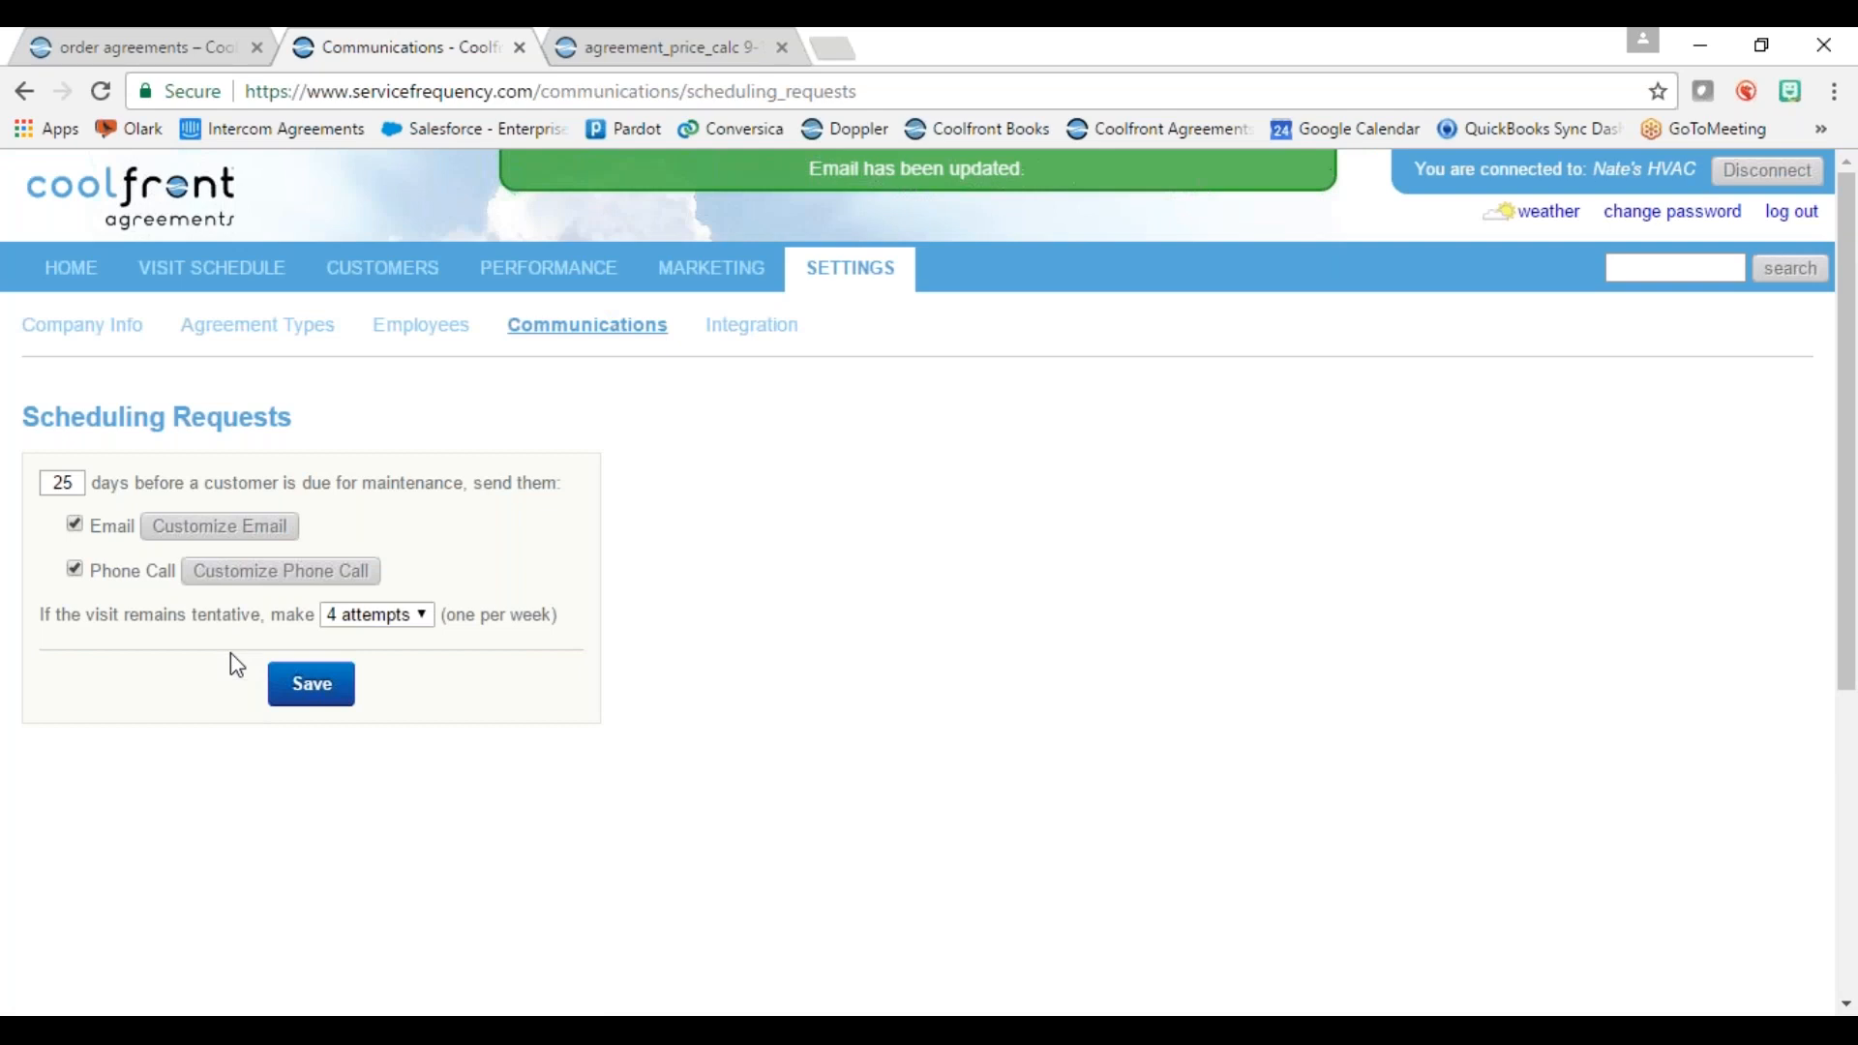
{"action": "left_click", "coordinate": [236, 584]}
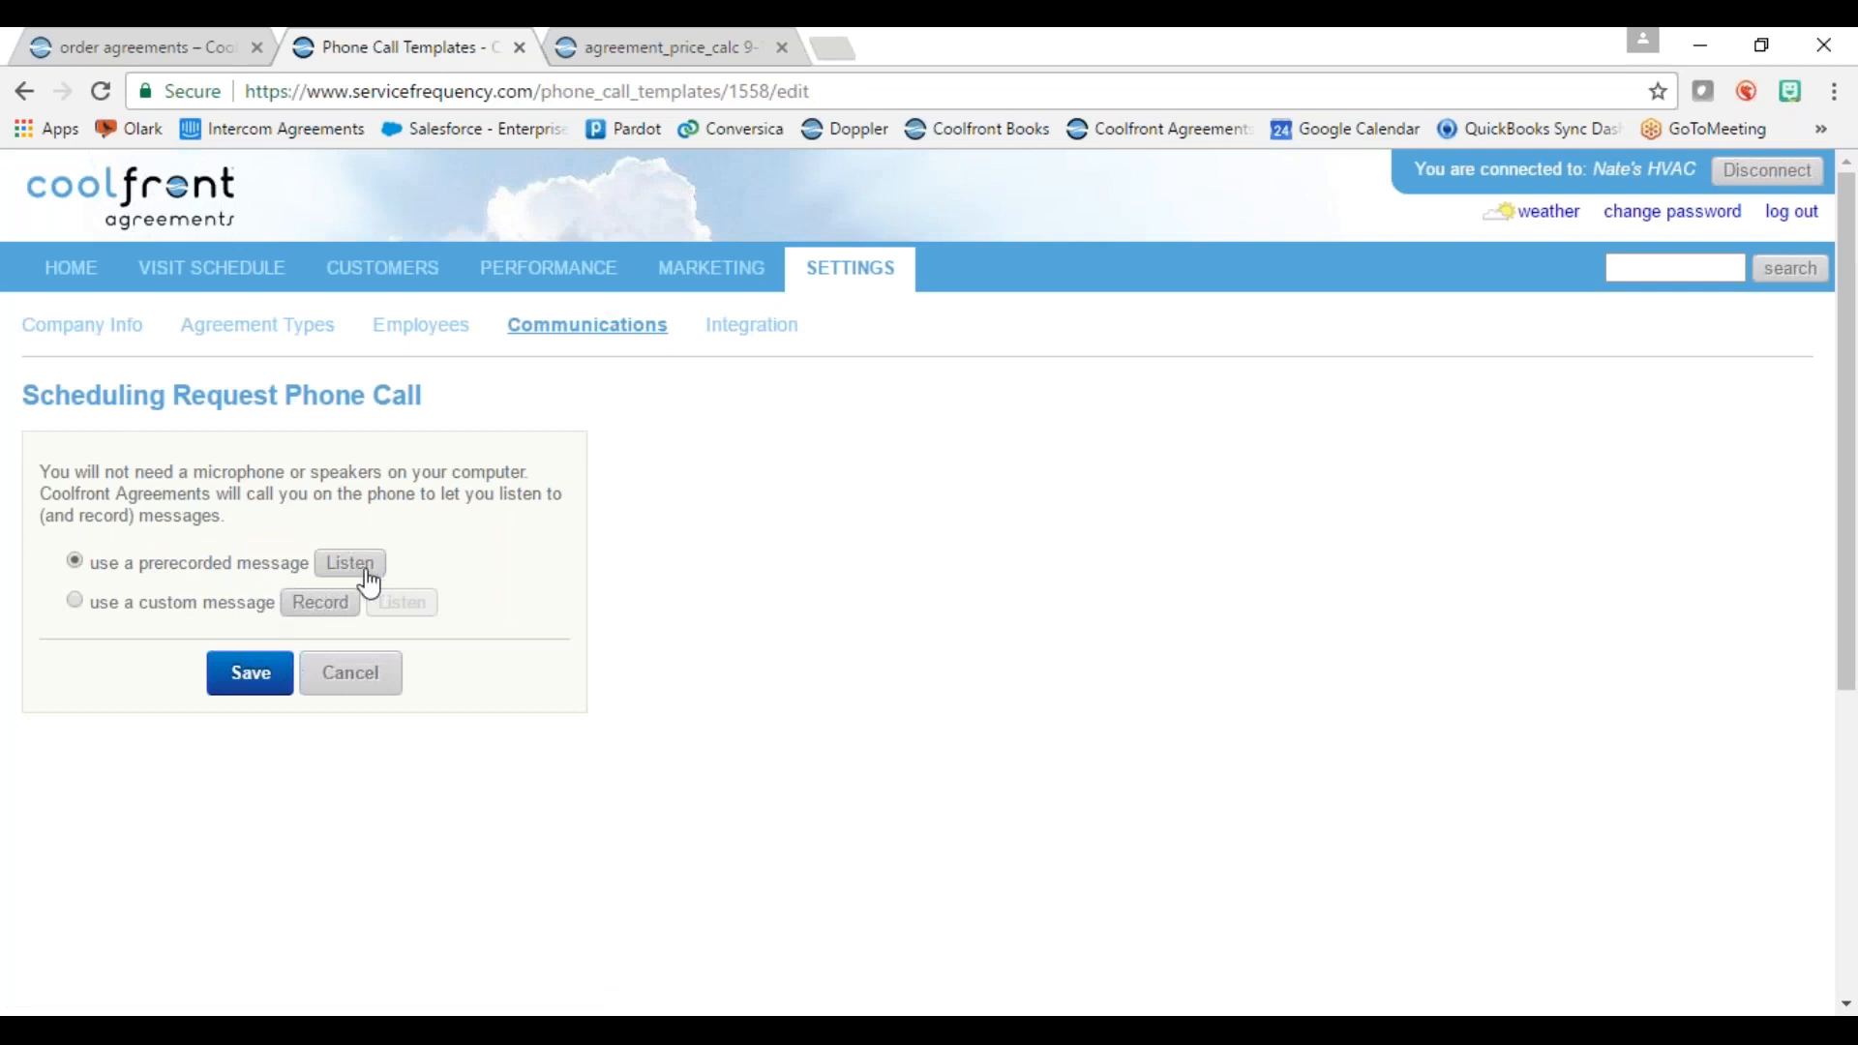
{"action": "left_click", "coordinate": [351, 565]}
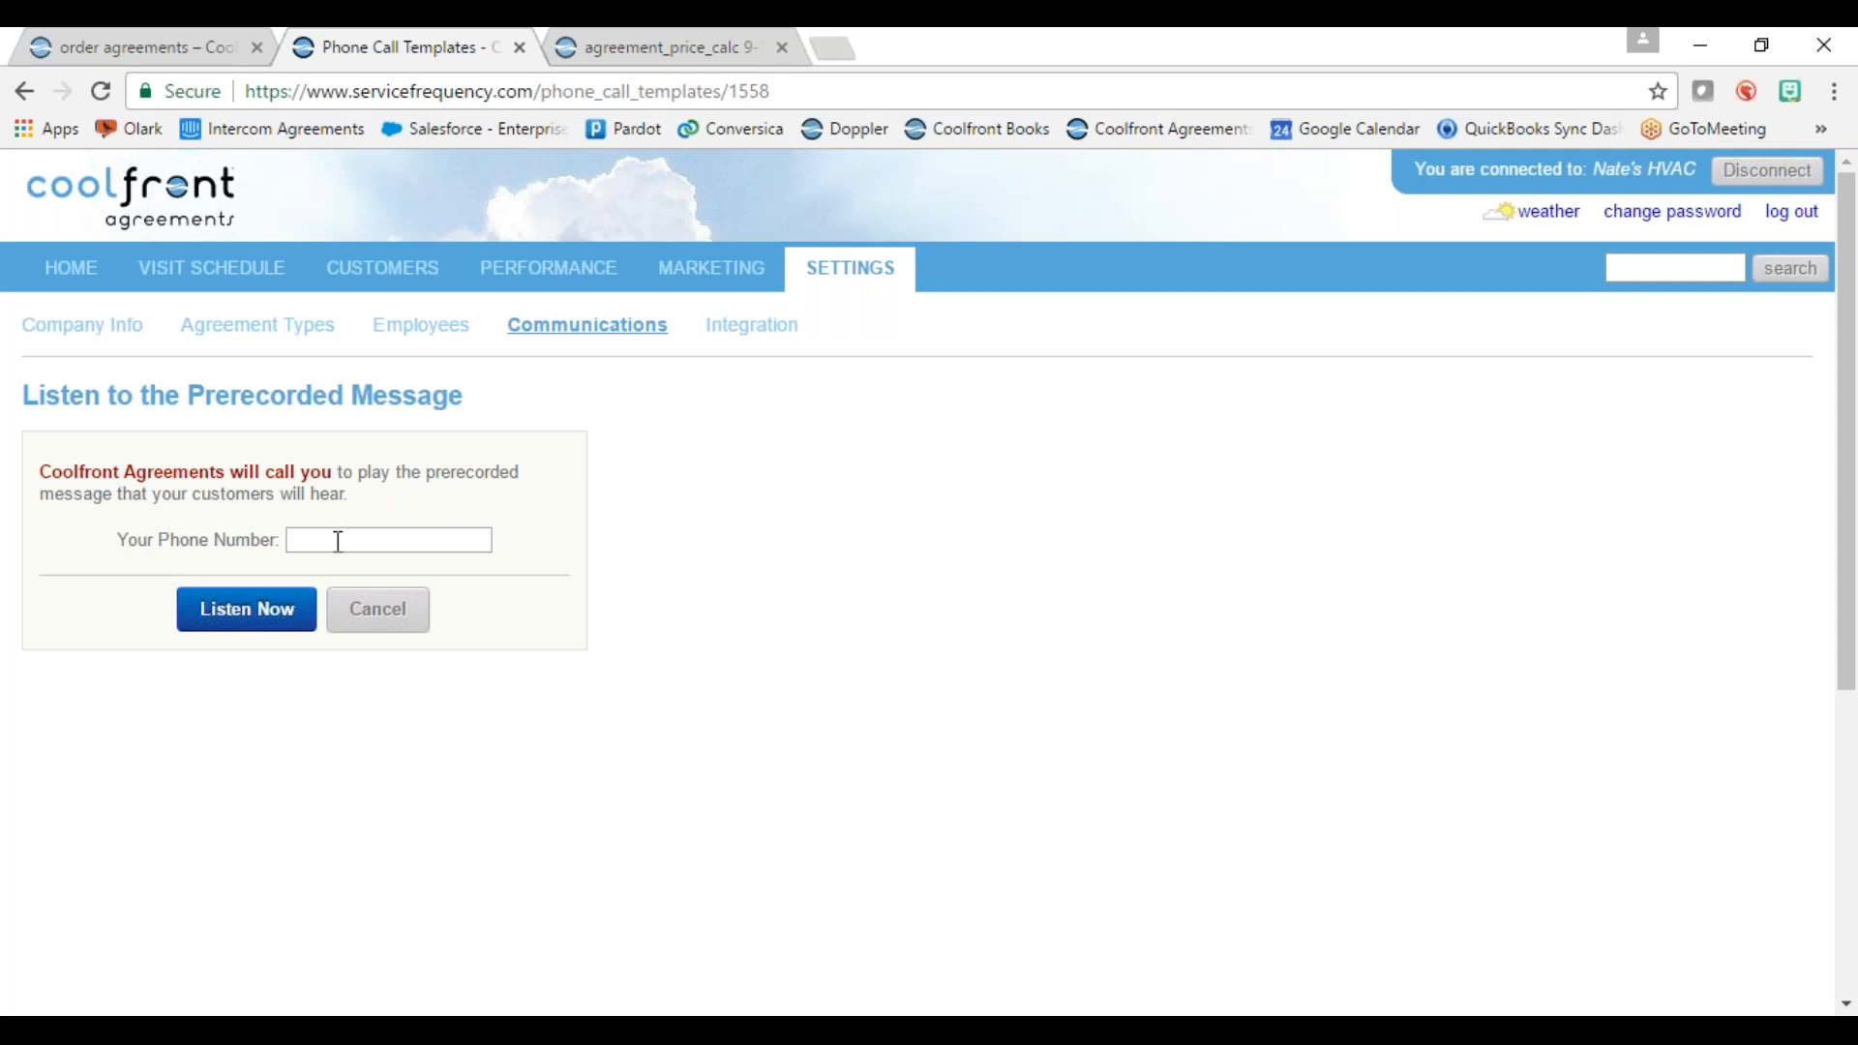
{"action": "left_click", "coordinate": [377, 617]}
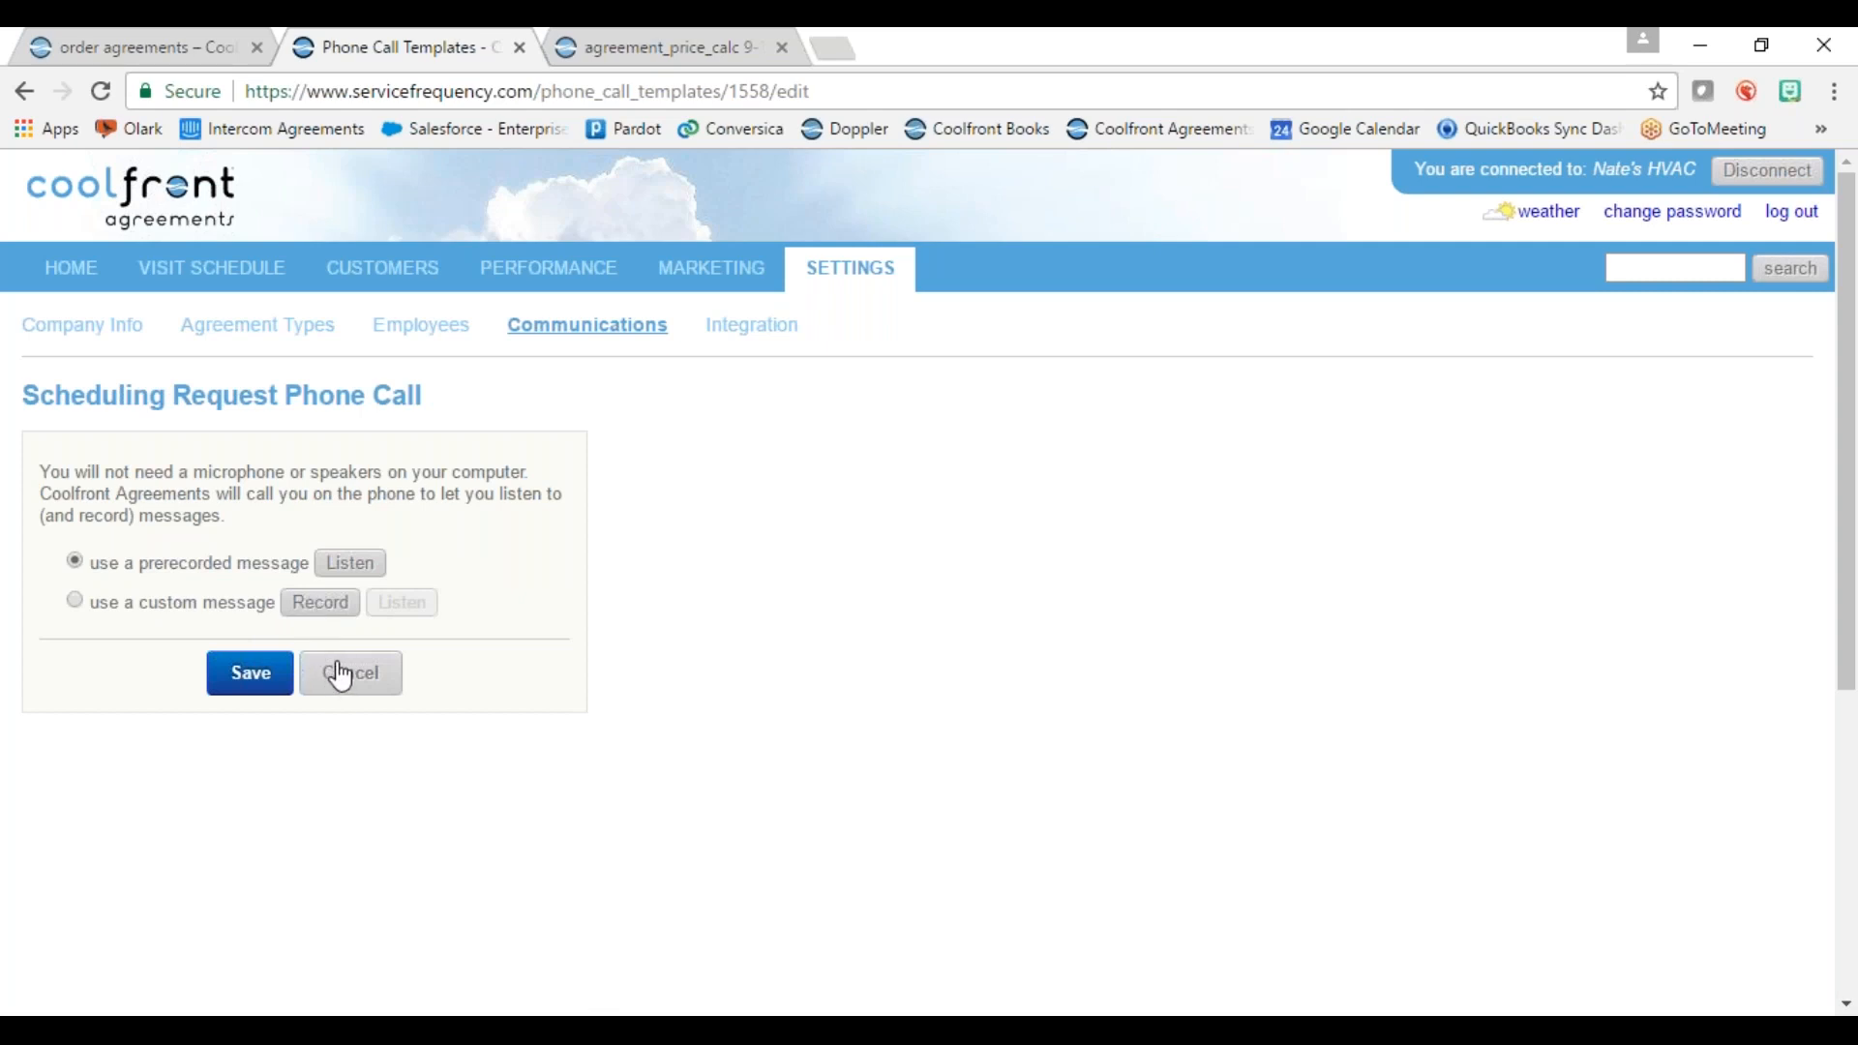
{"action": "left_click", "coordinate": [372, 687]}
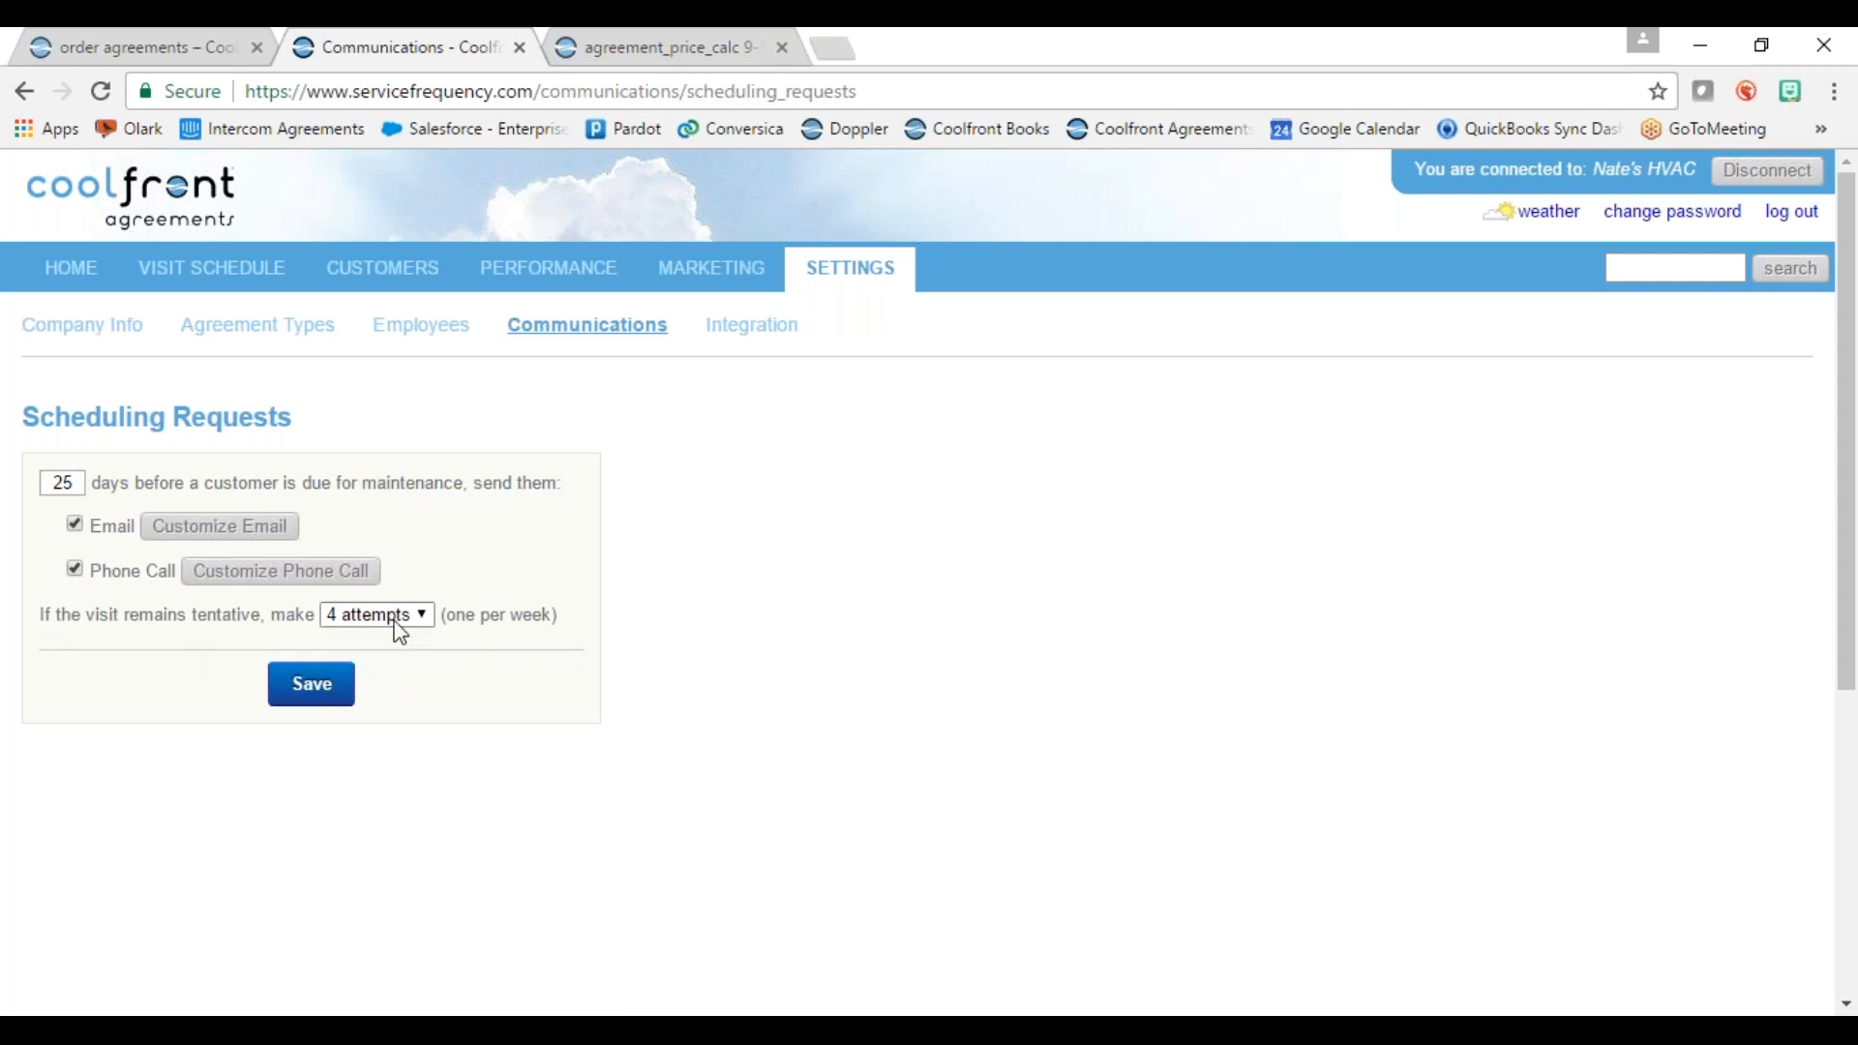
Step: Save the 25-day scheduling request settings and review the updated Communications overview
{"action": "left_click", "coordinate": [307, 701]}
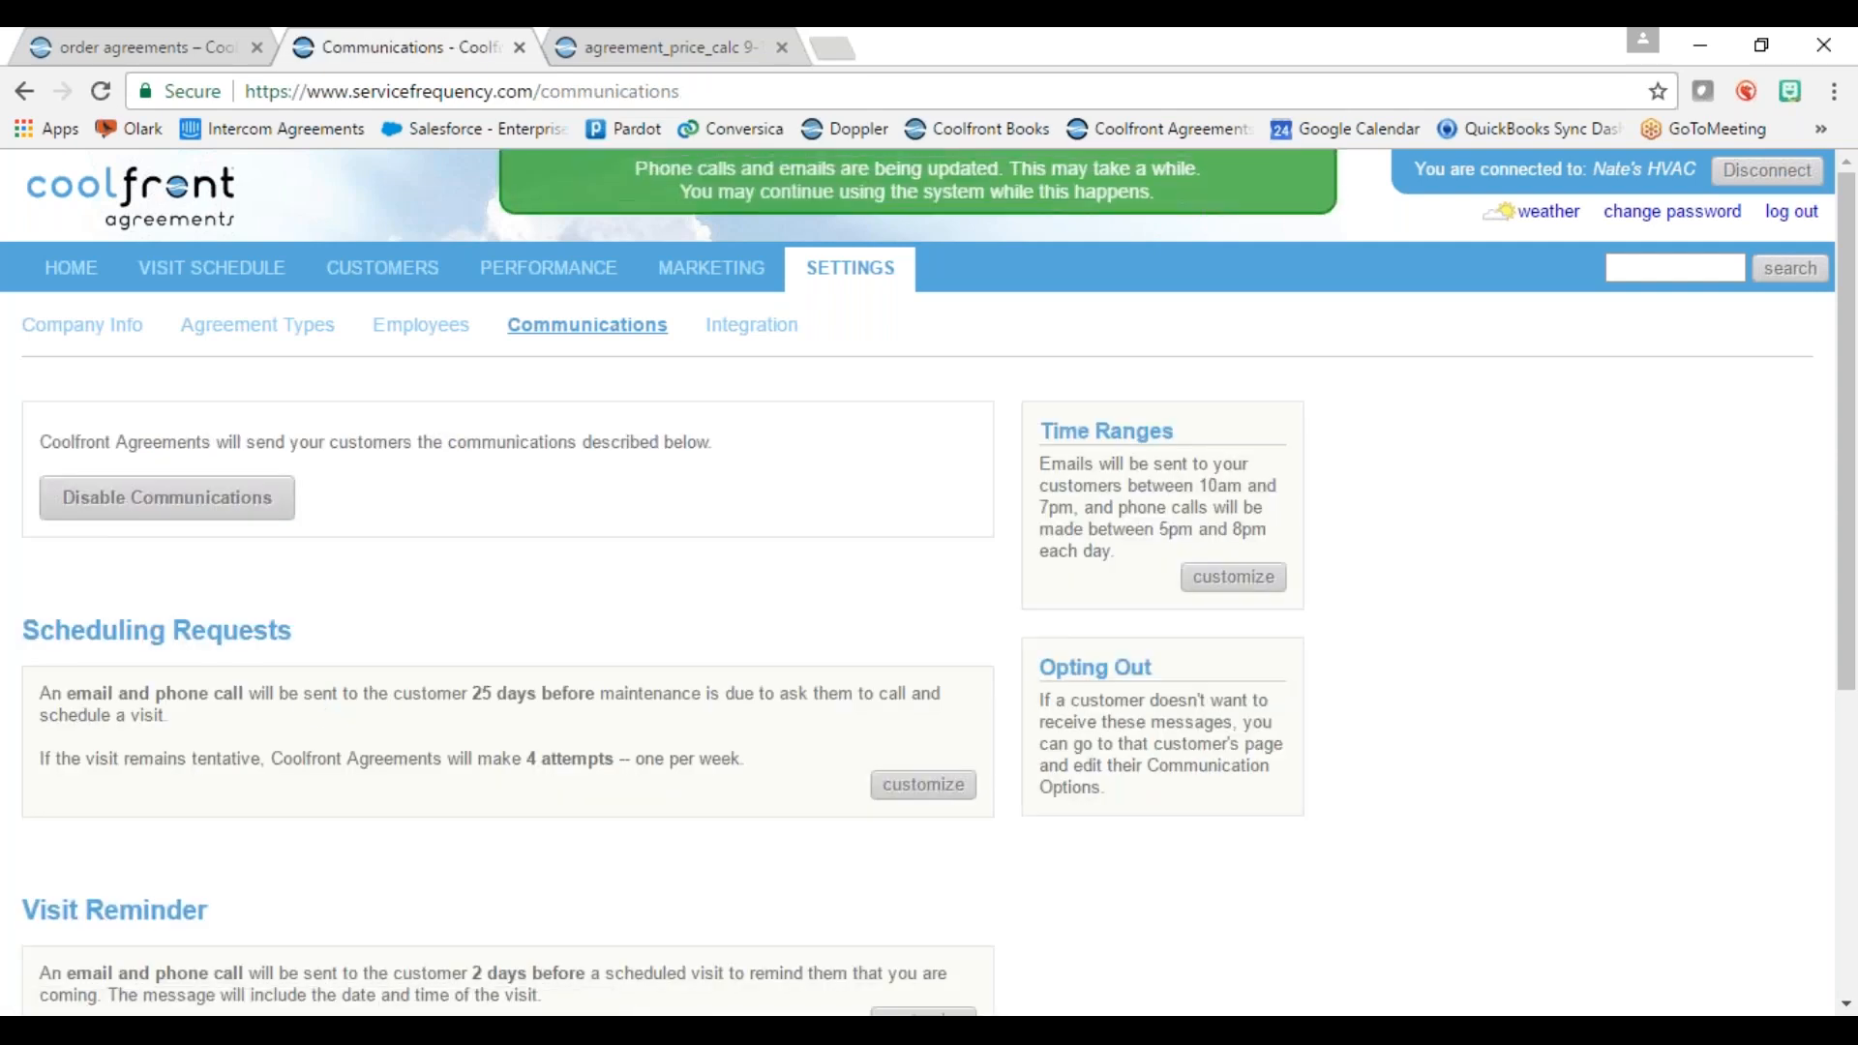
{"action": "scroll", "coordinate": [416, 639], "scroll_direction": "down", "scroll_amount": 3}
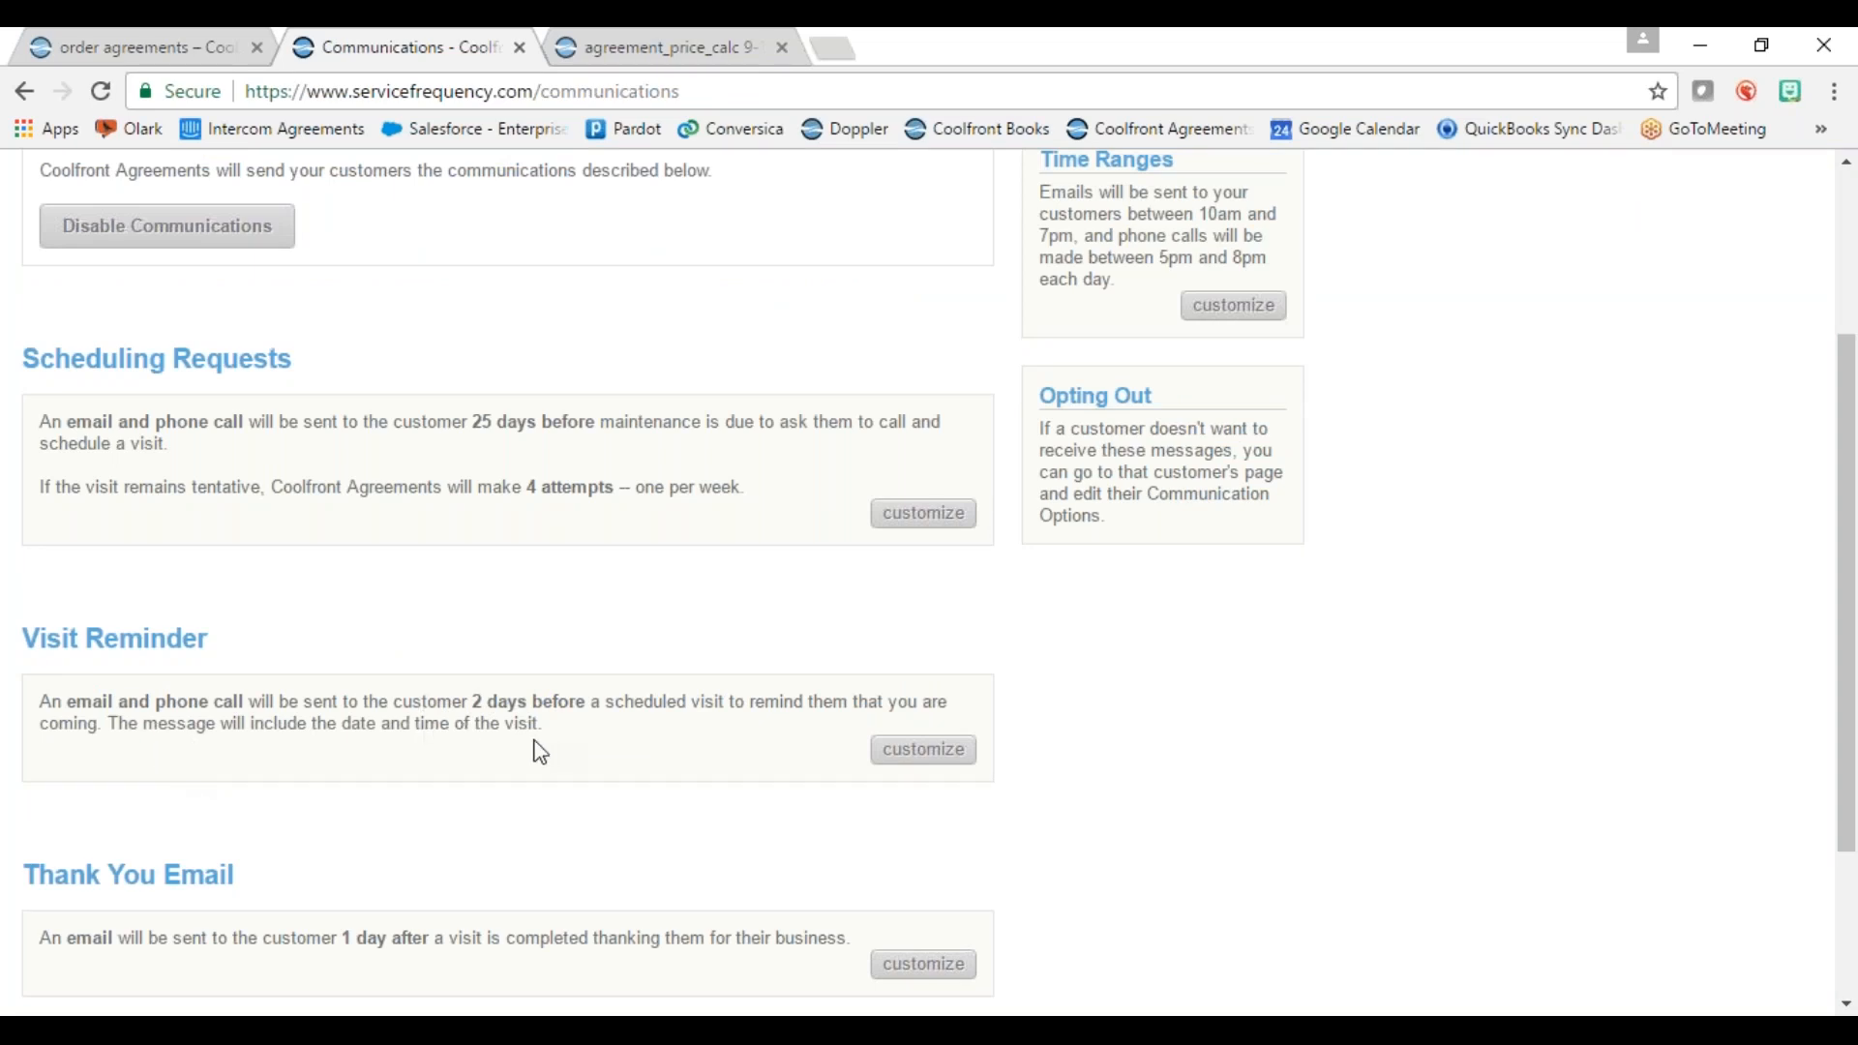
Step: Change the visit reminder lead time from 2 to 4 days and save it
{"action": "left_click", "coordinate": [922, 762]}
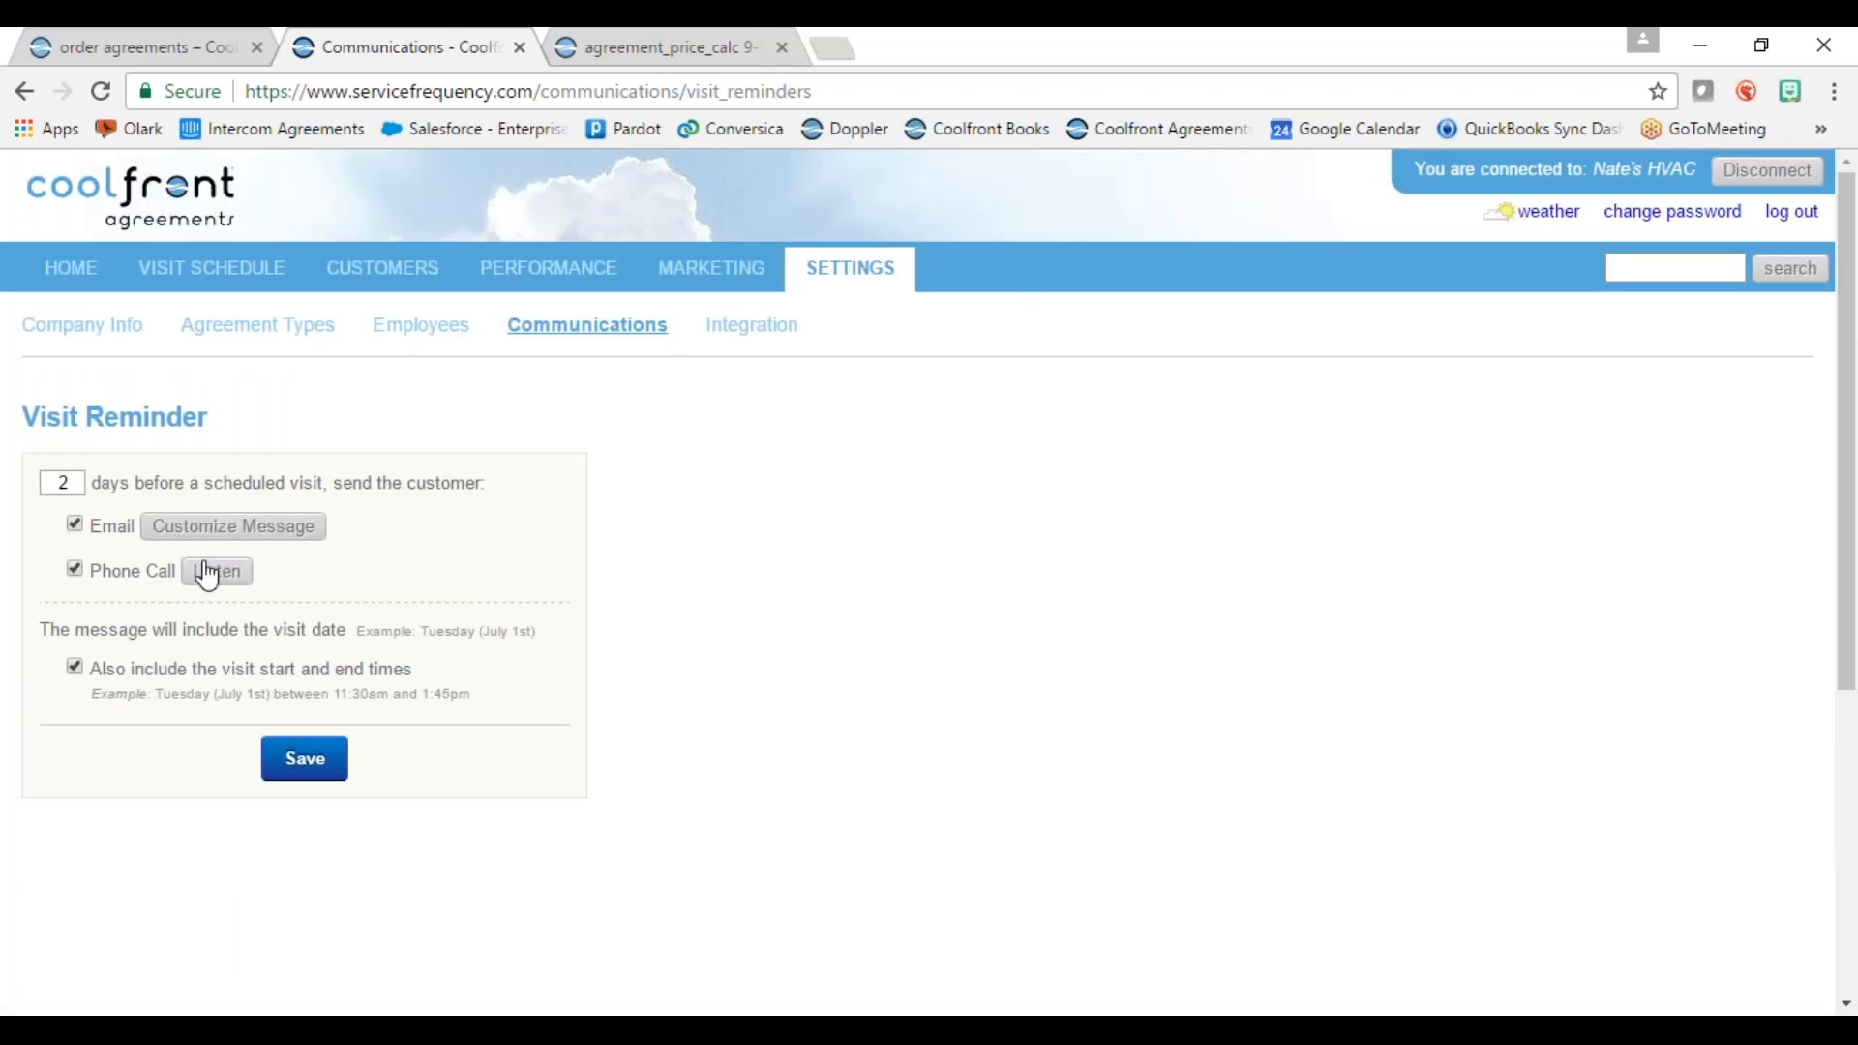
{"action": "left_click", "coordinate": [63, 484]}
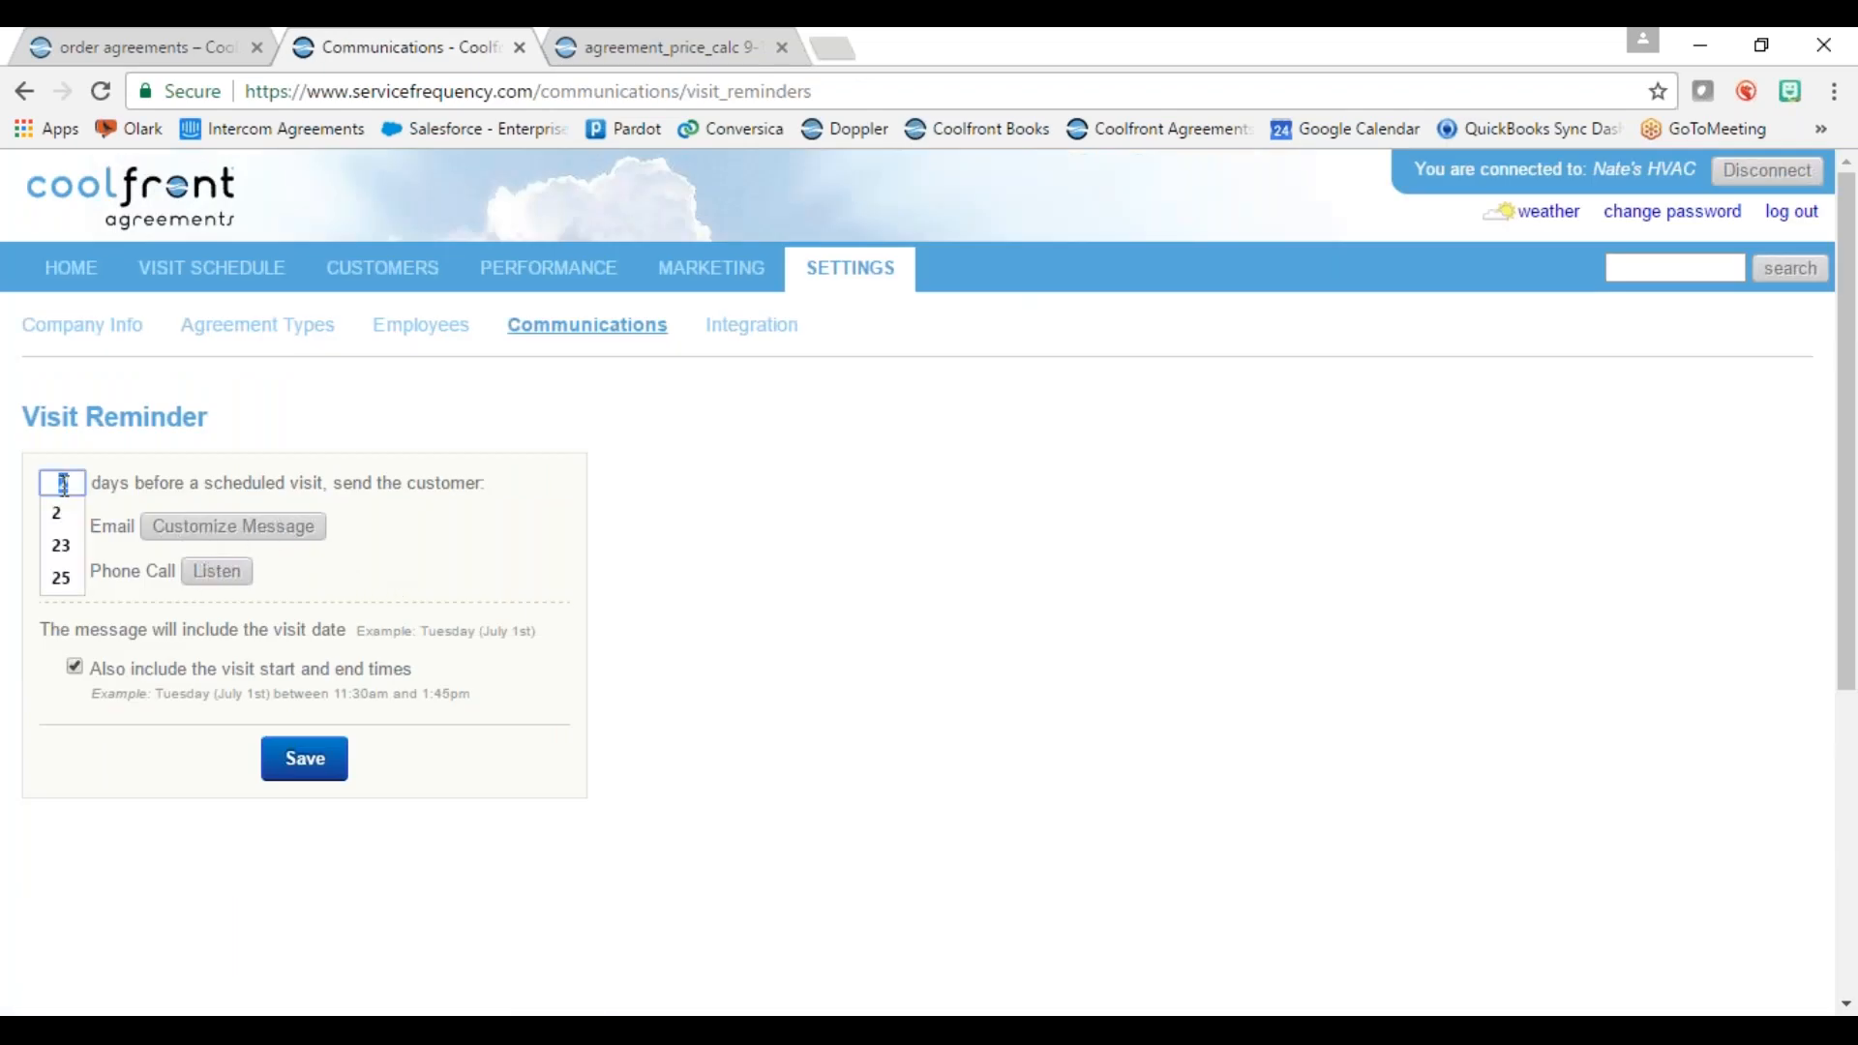
{"action": "left_click", "coordinate": [233, 526]}
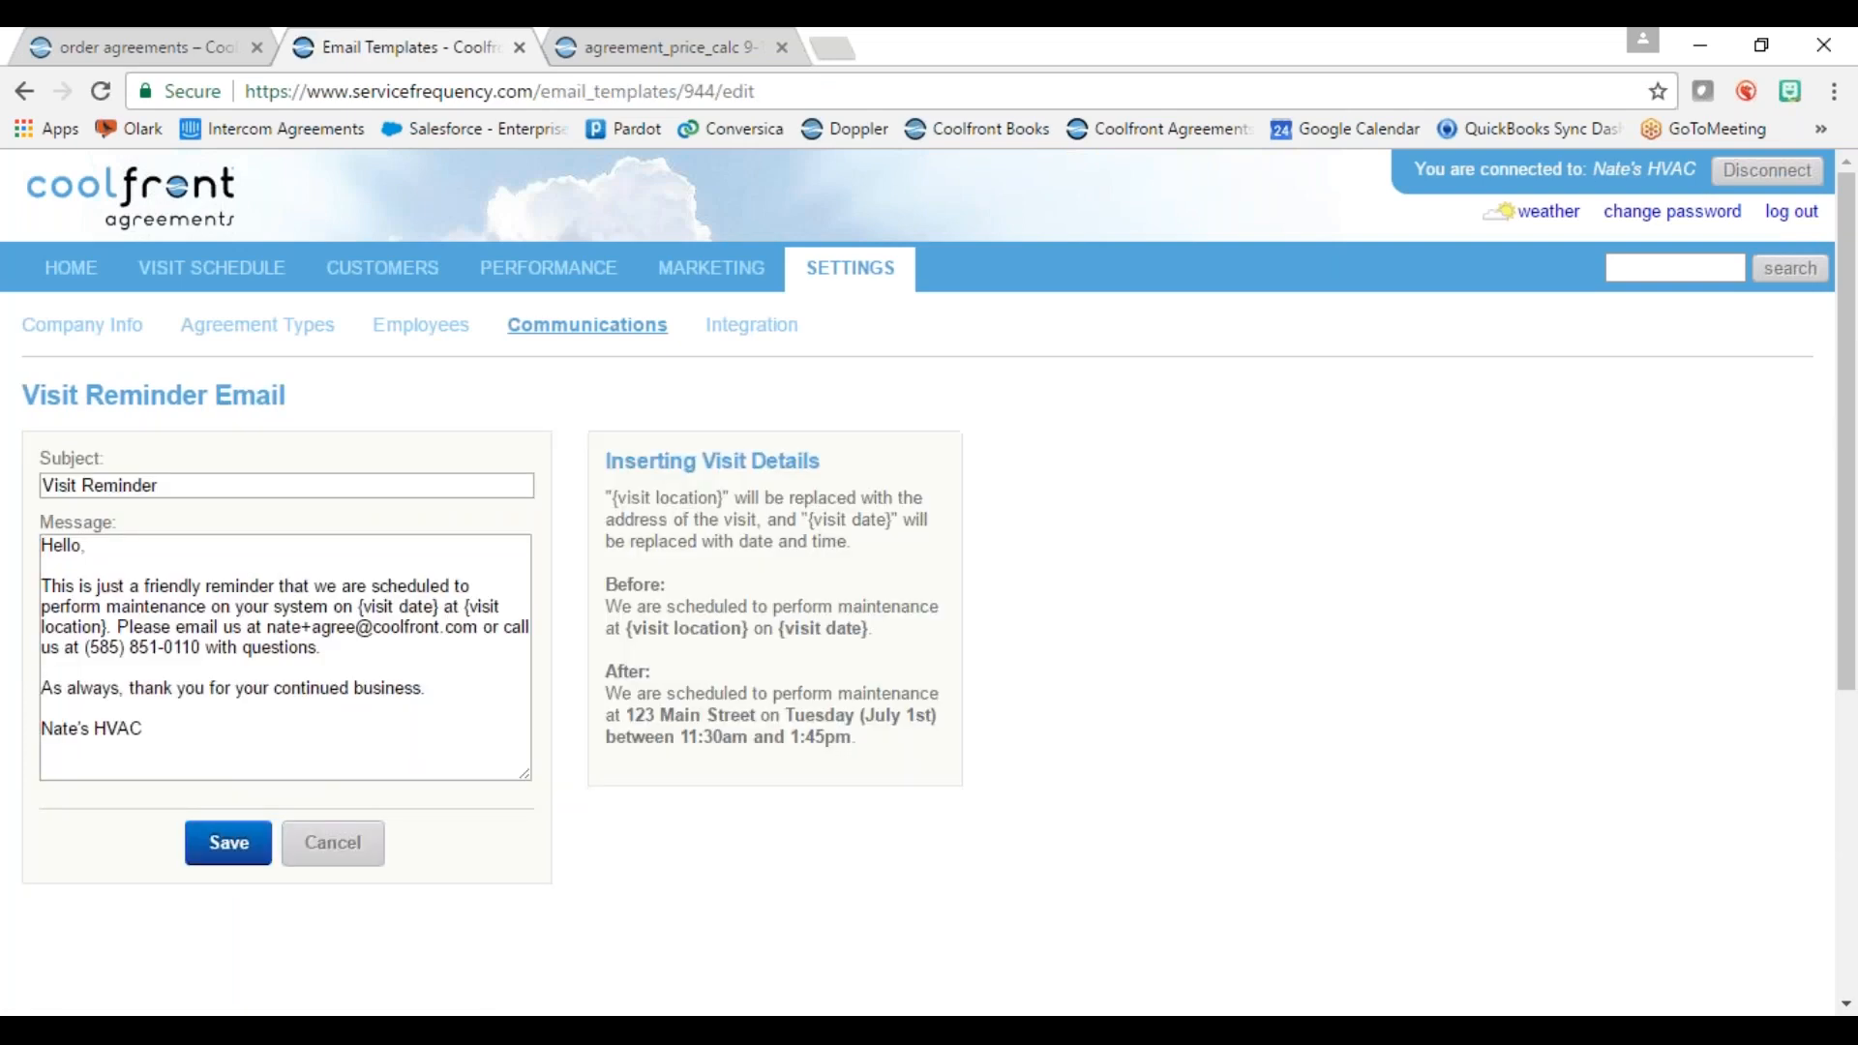
{"action": "left_click", "coordinate": [333, 842]}
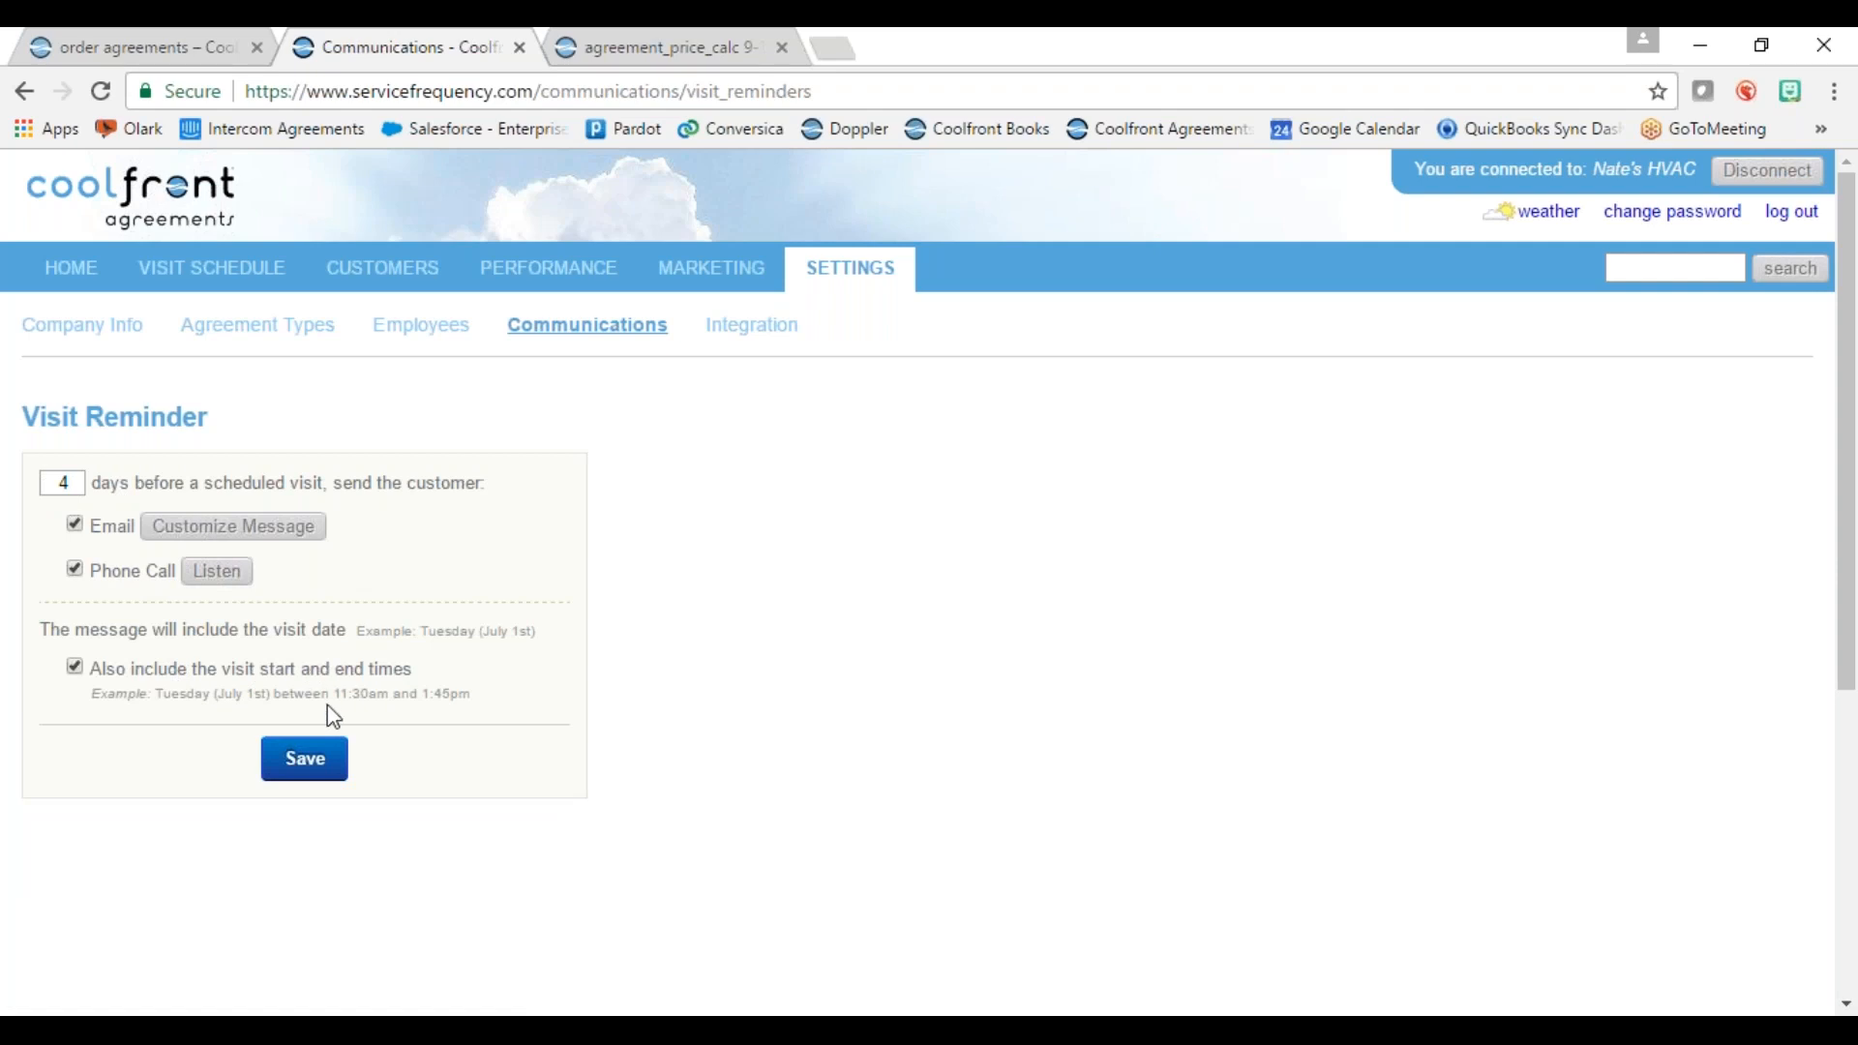
{"action": "left_click", "coordinate": [300, 779]}
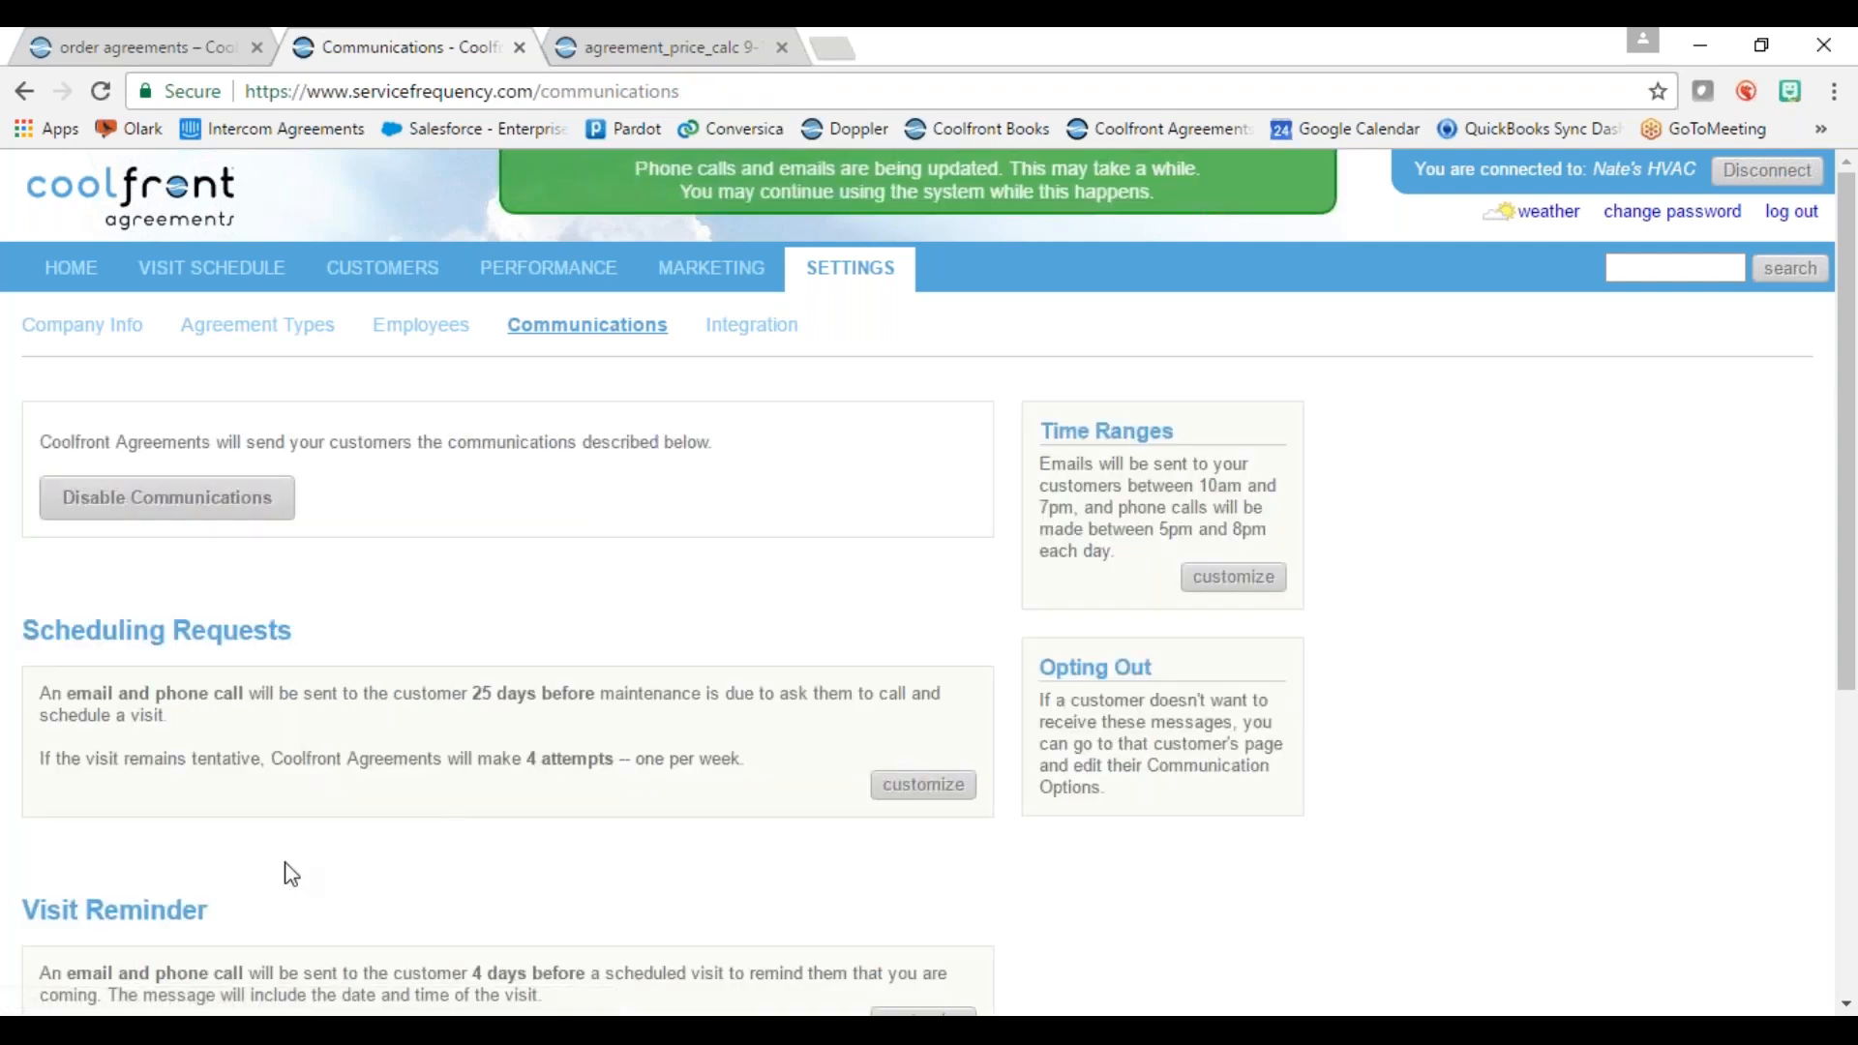
{"action": "scroll", "coordinate": [295, 866], "scroll_direction": "down", "scroll_amount": 4}
{"action": "scroll", "coordinate": [300, 860], "scroll_direction": "down", "scroll_amount": 1}
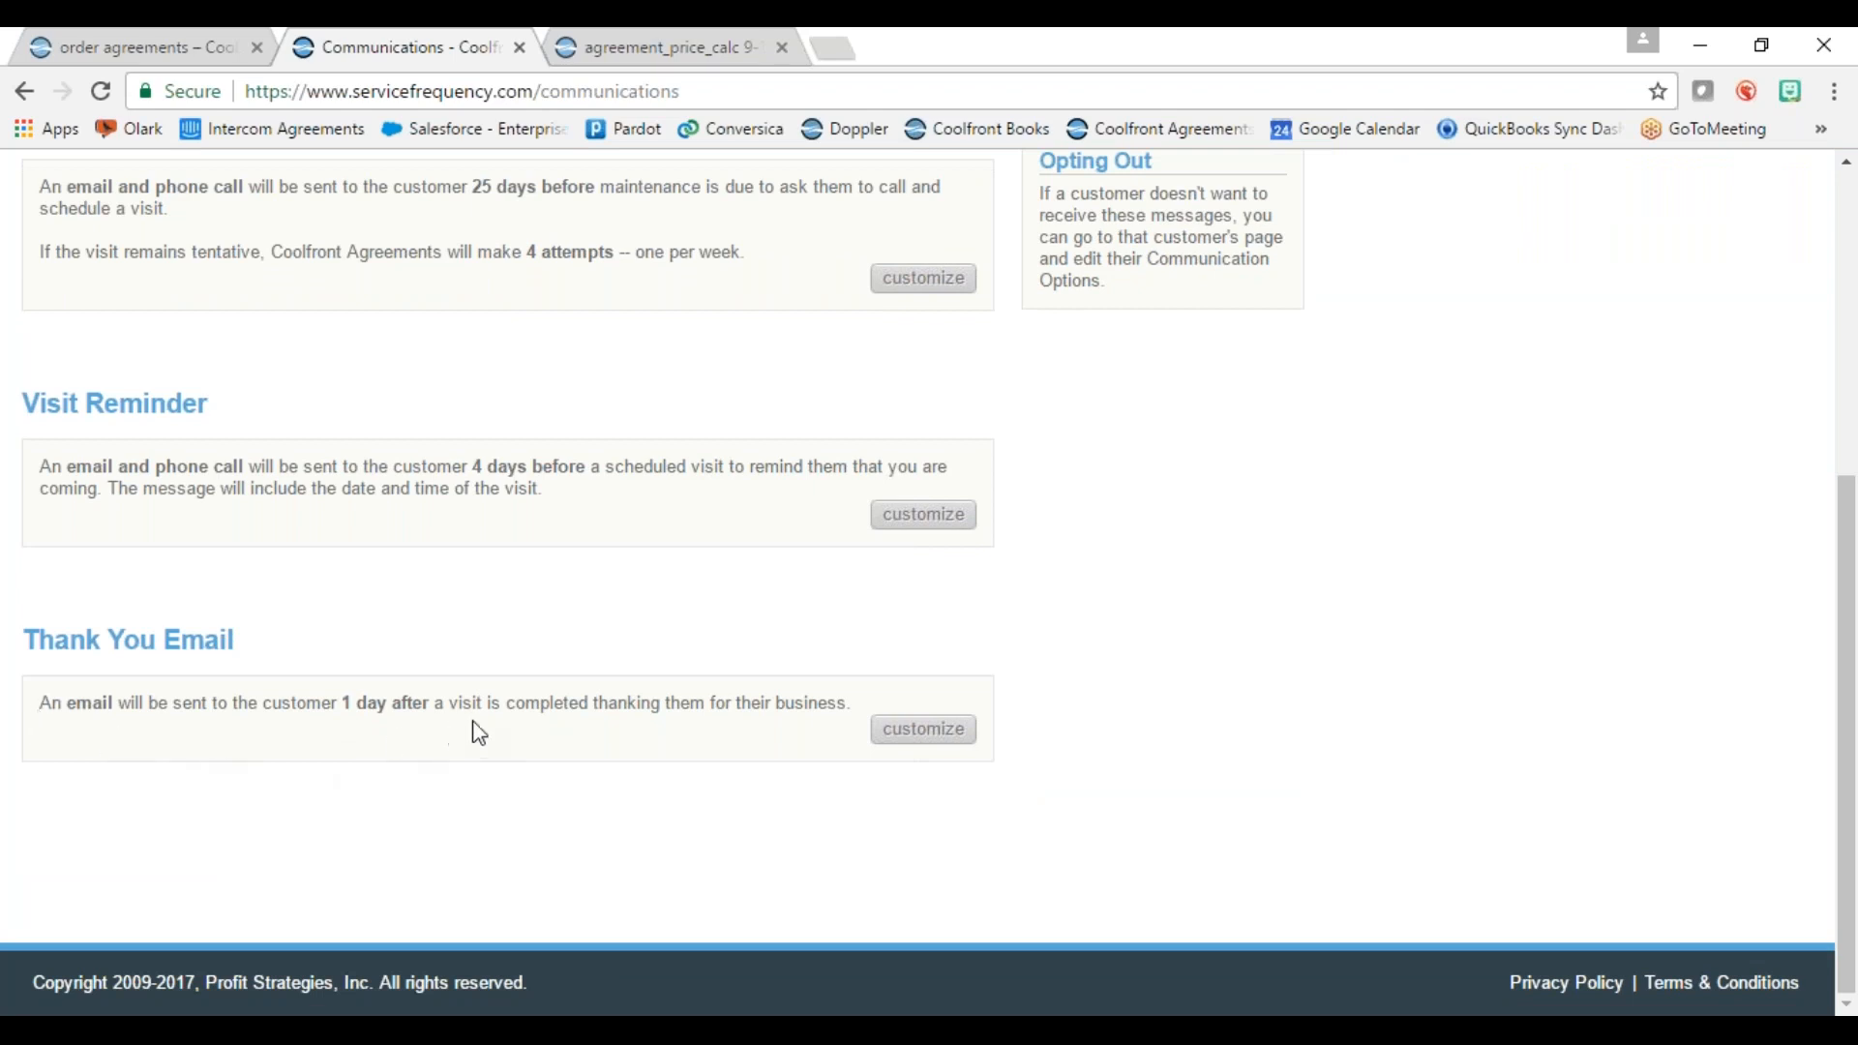
{"action": "left_click", "coordinate": [920, 738]}
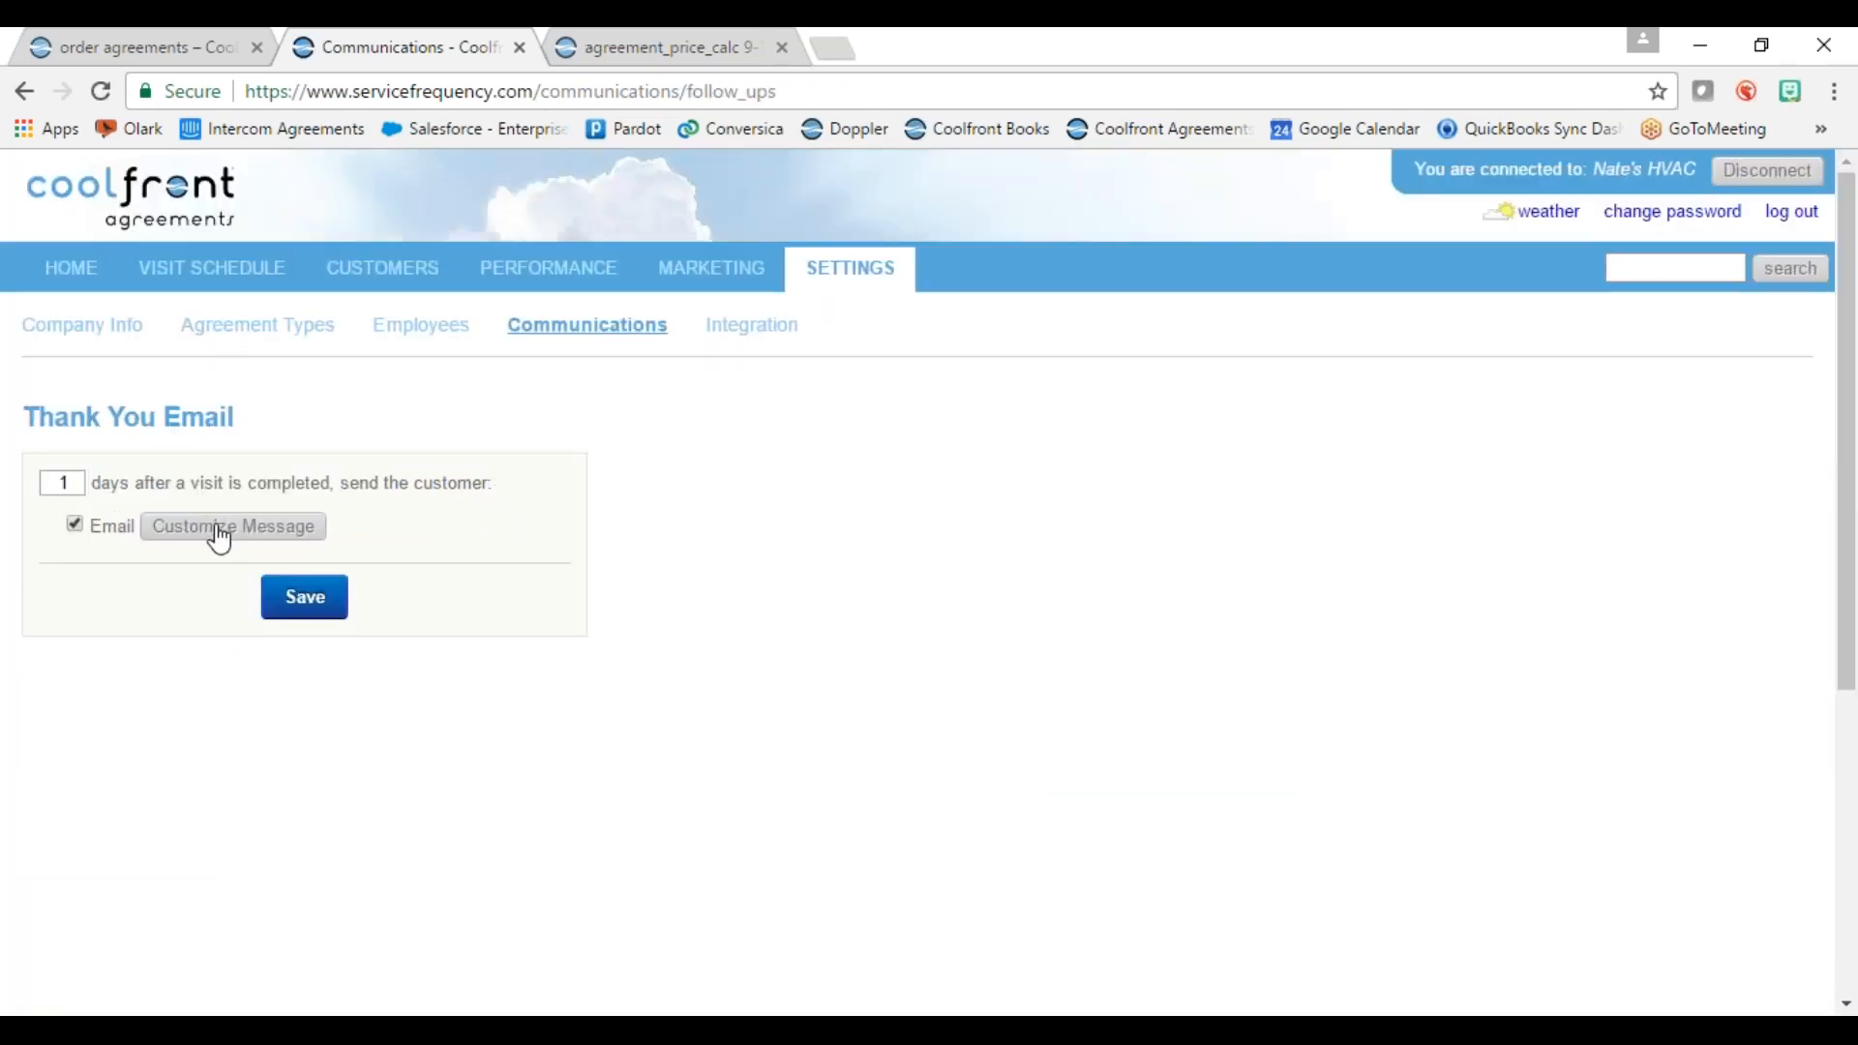
{"action": "left_click", "coordinate": [220, 532]}
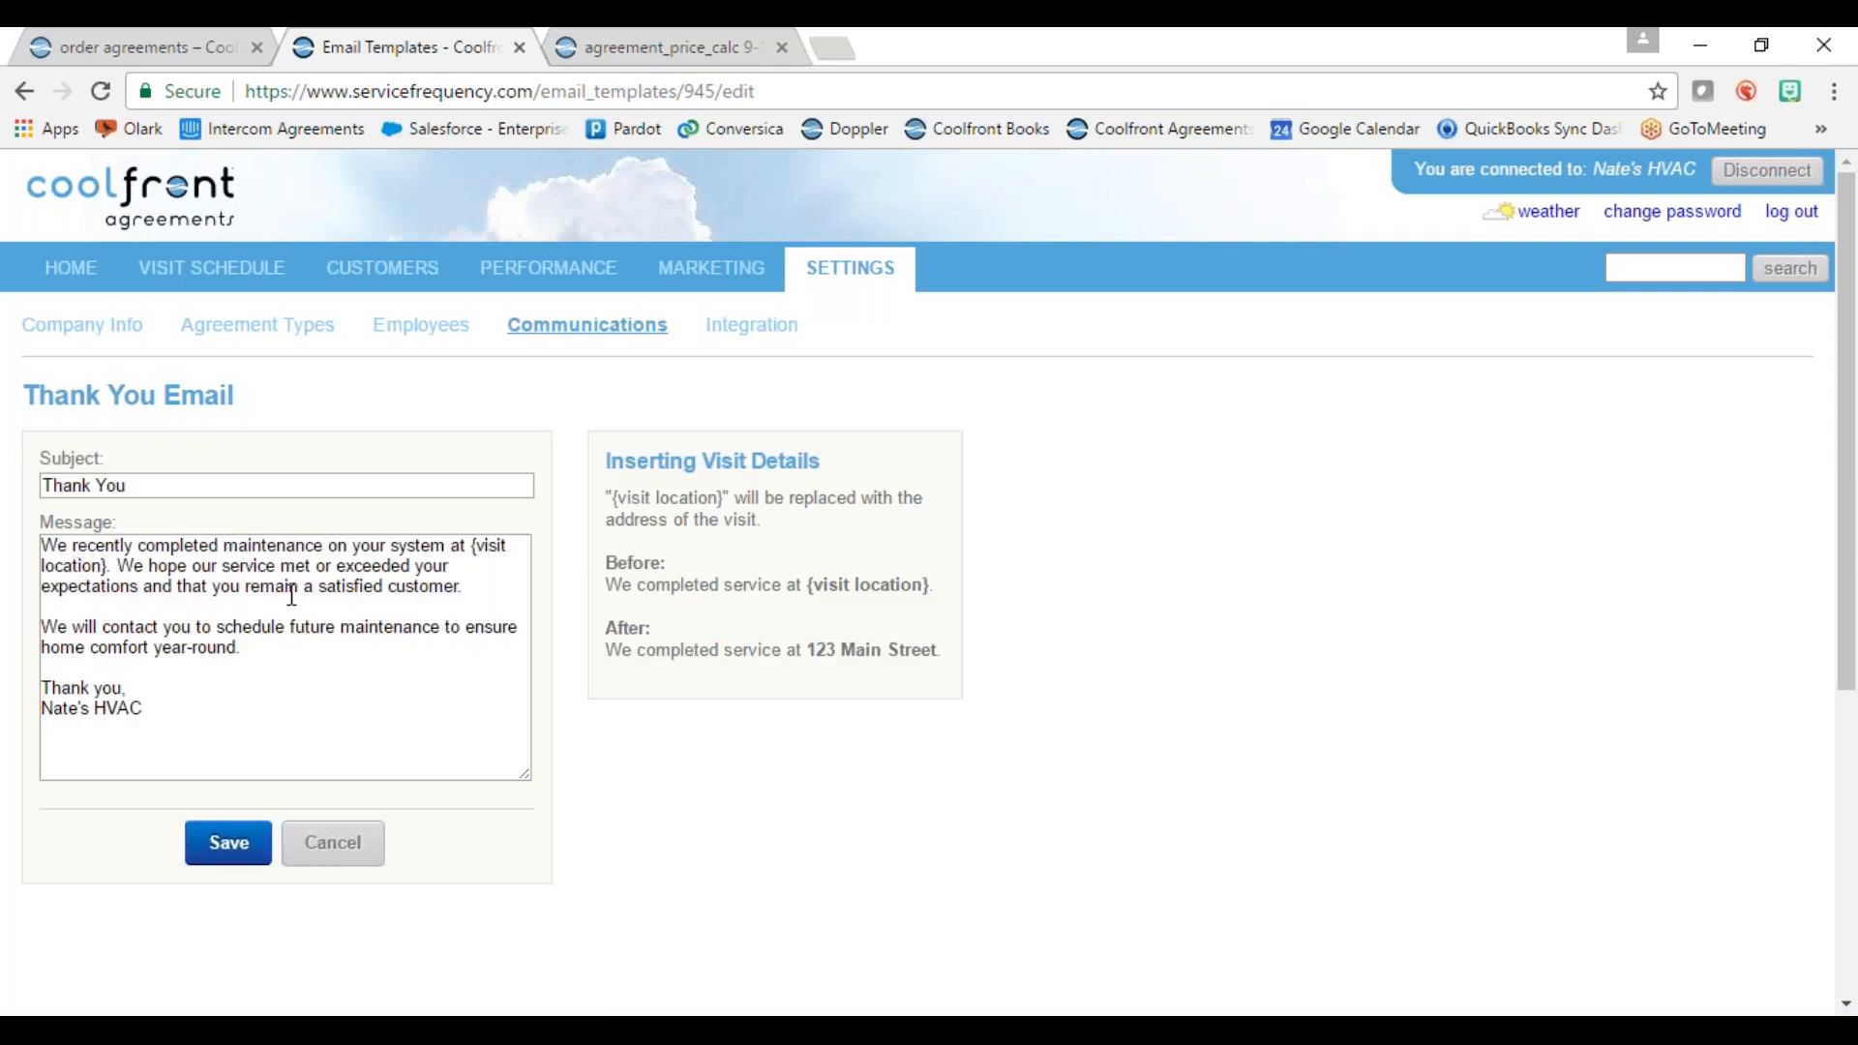
{"action": "left_click", "coordinate": [237, 864]}
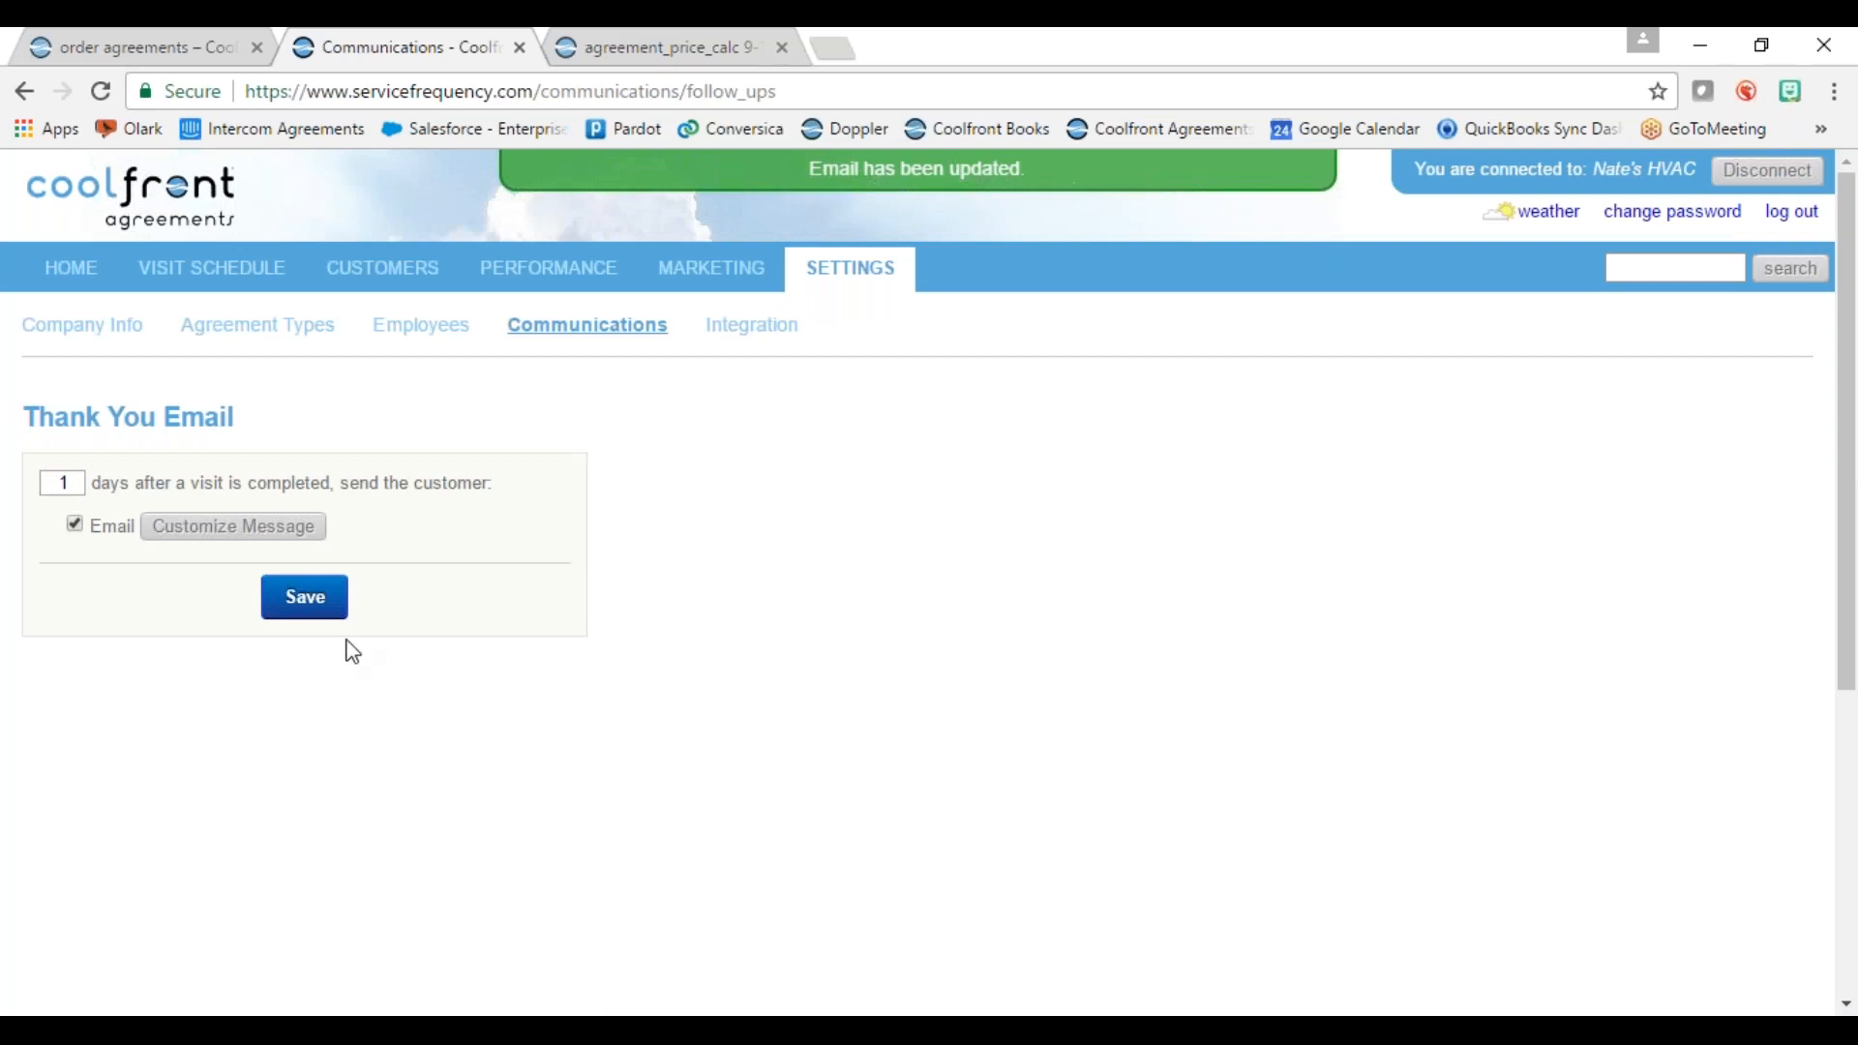
{"action": "left_click", "coordinate": [304, 608]}
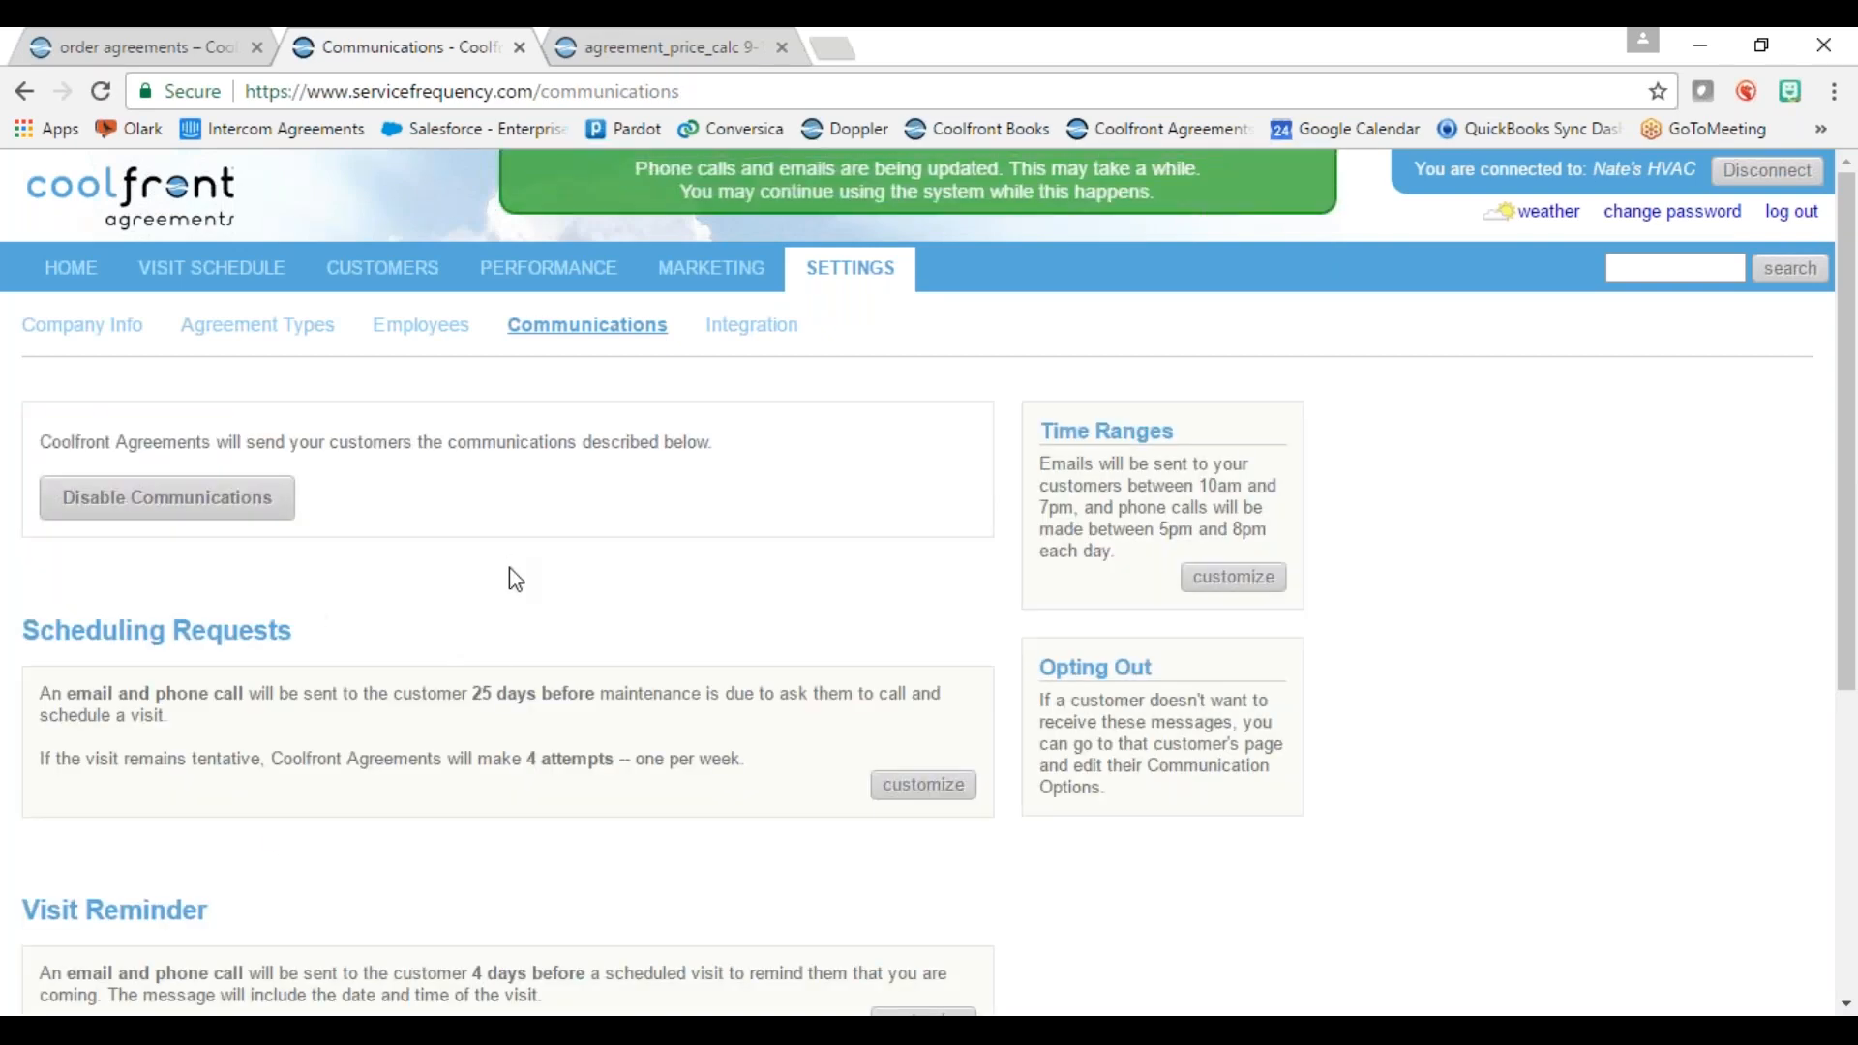
Step: Reopen scheduling requests, keep both email and phone call checked, and save at 25 days
{"action": "scroll", "coordinate": [913, 560], "scroll_direction": "down", "scroll_amount": 3}
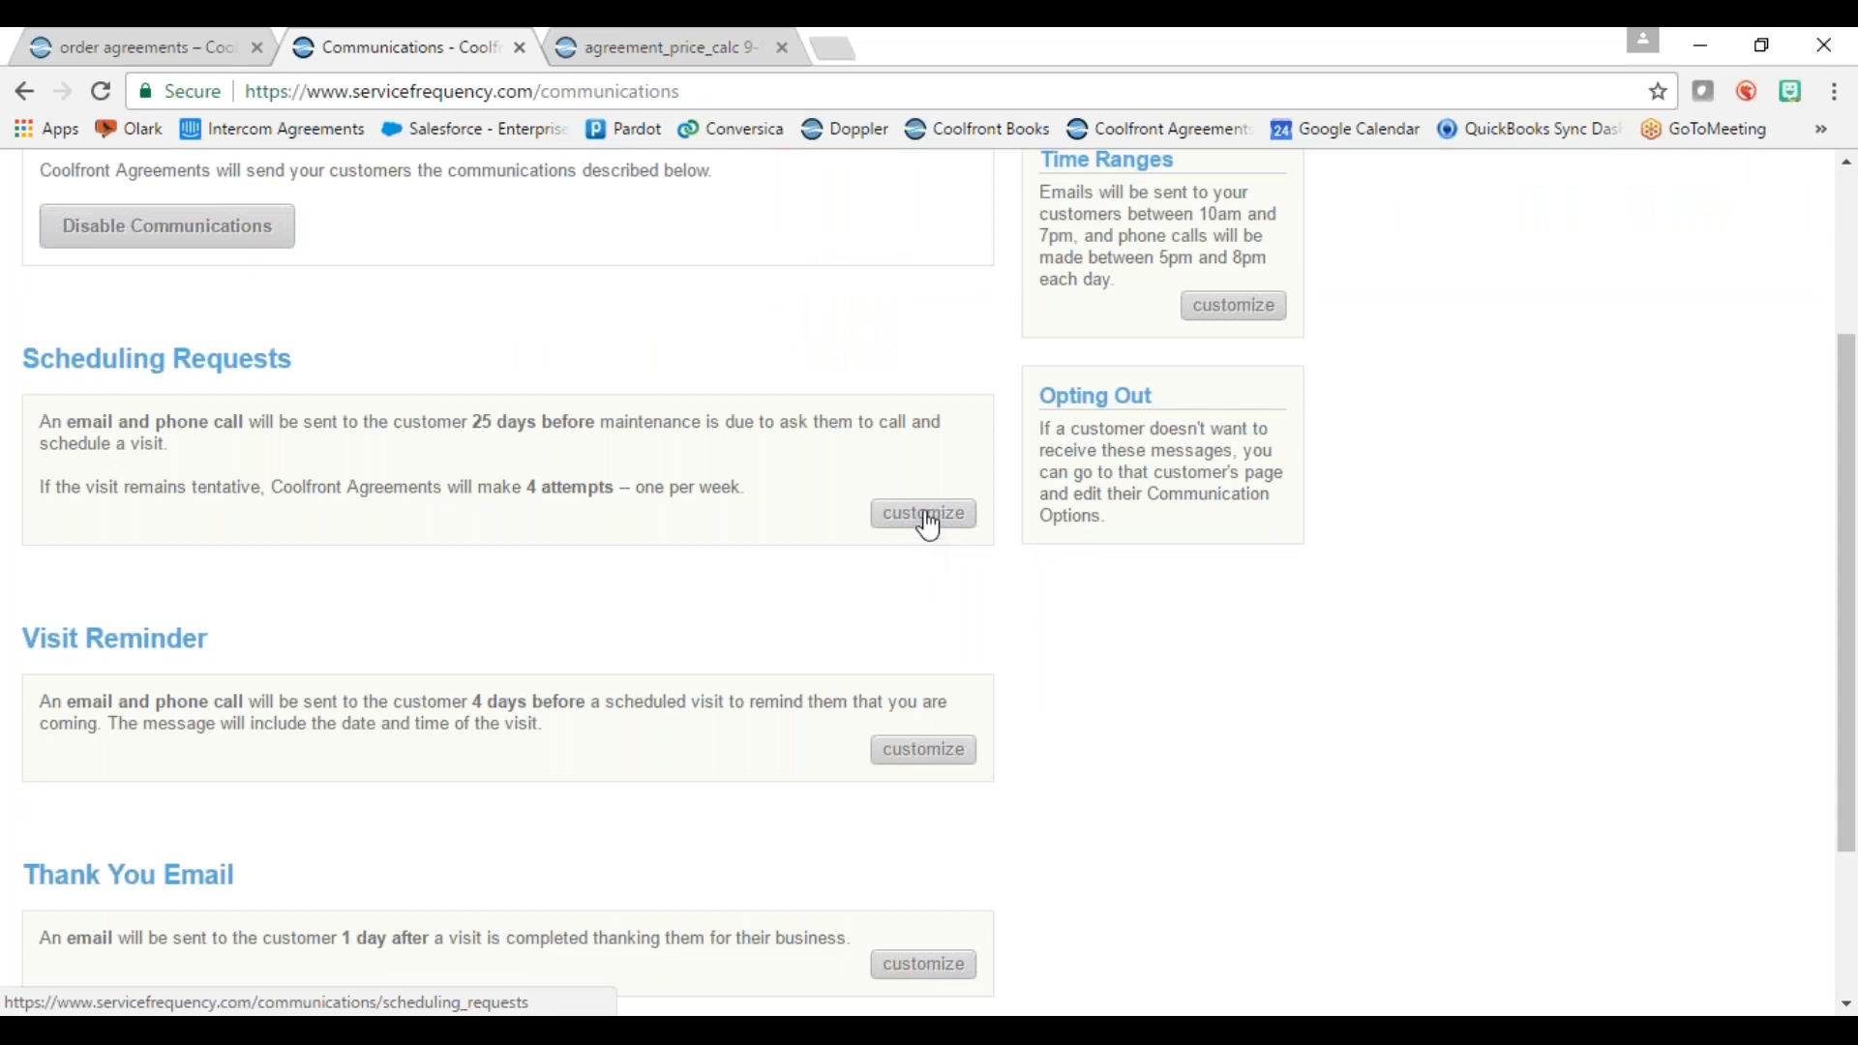
{"action": "left_click", "coordinate": [917, 529]}
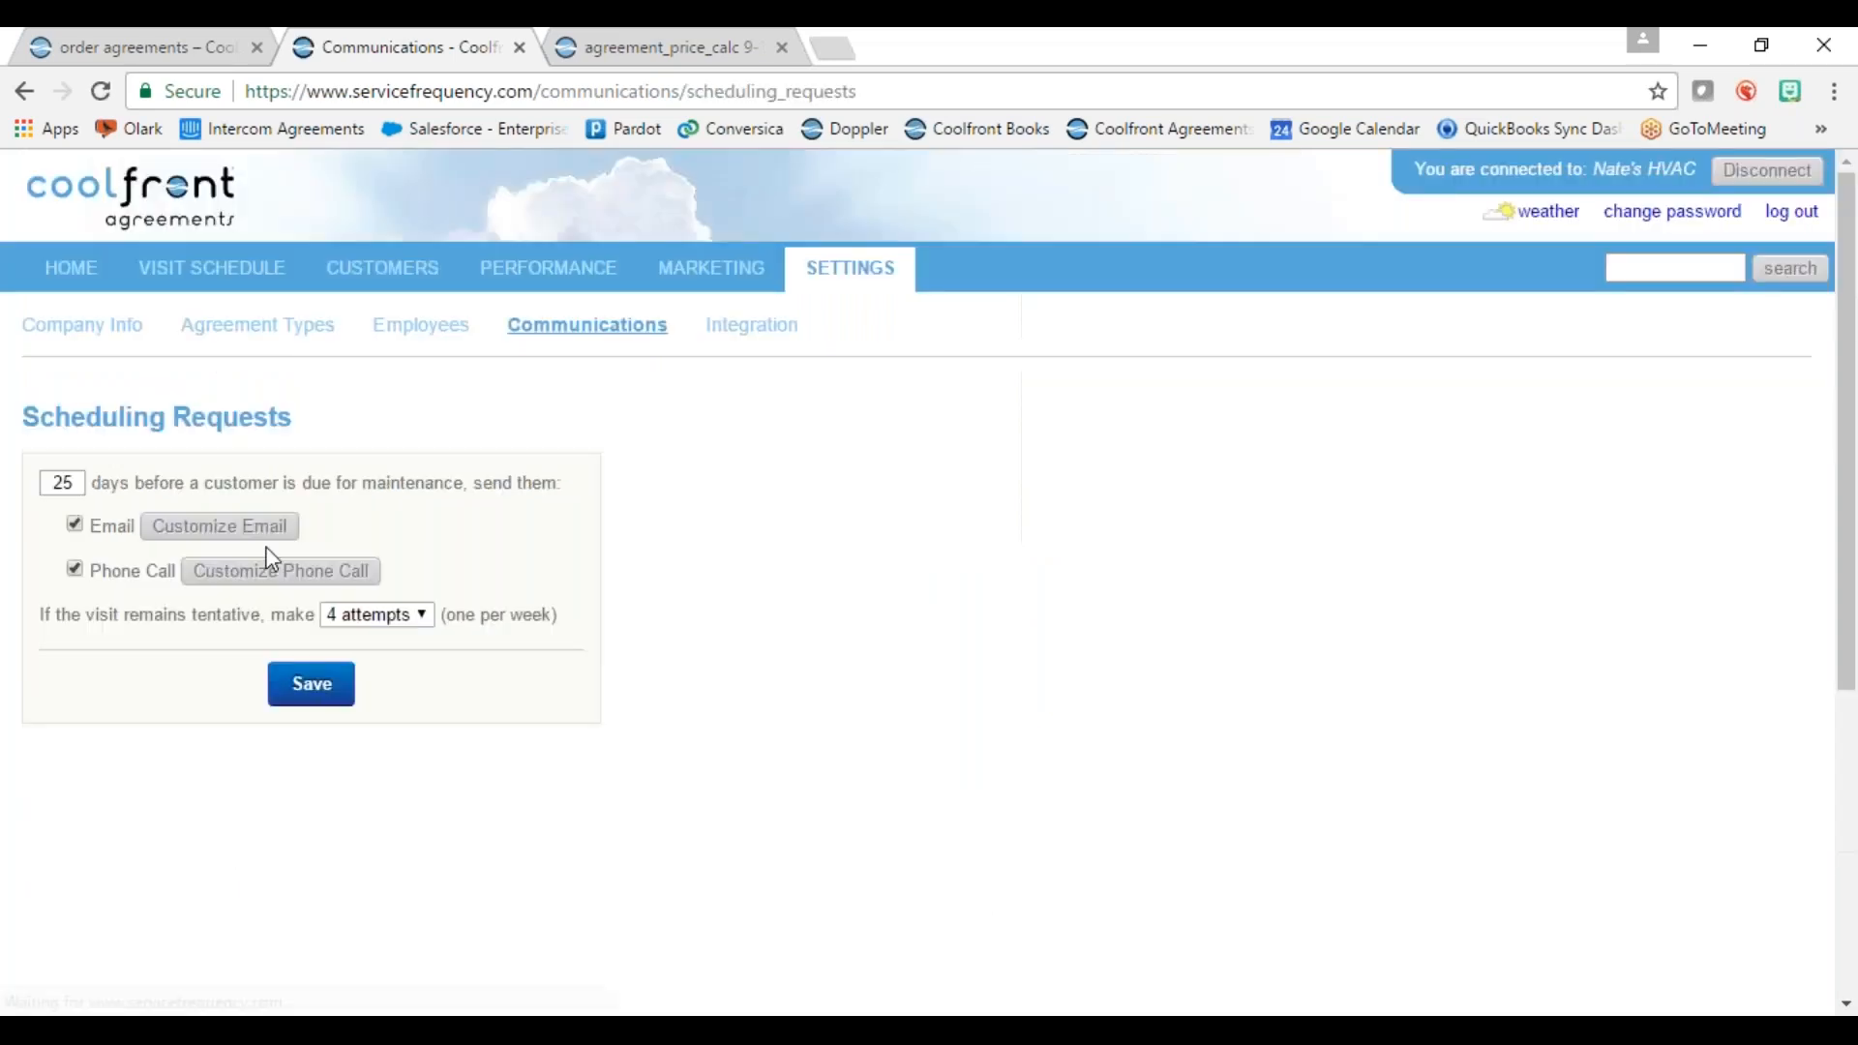
{"action": "left_click", "coordinate": [74, 523]}
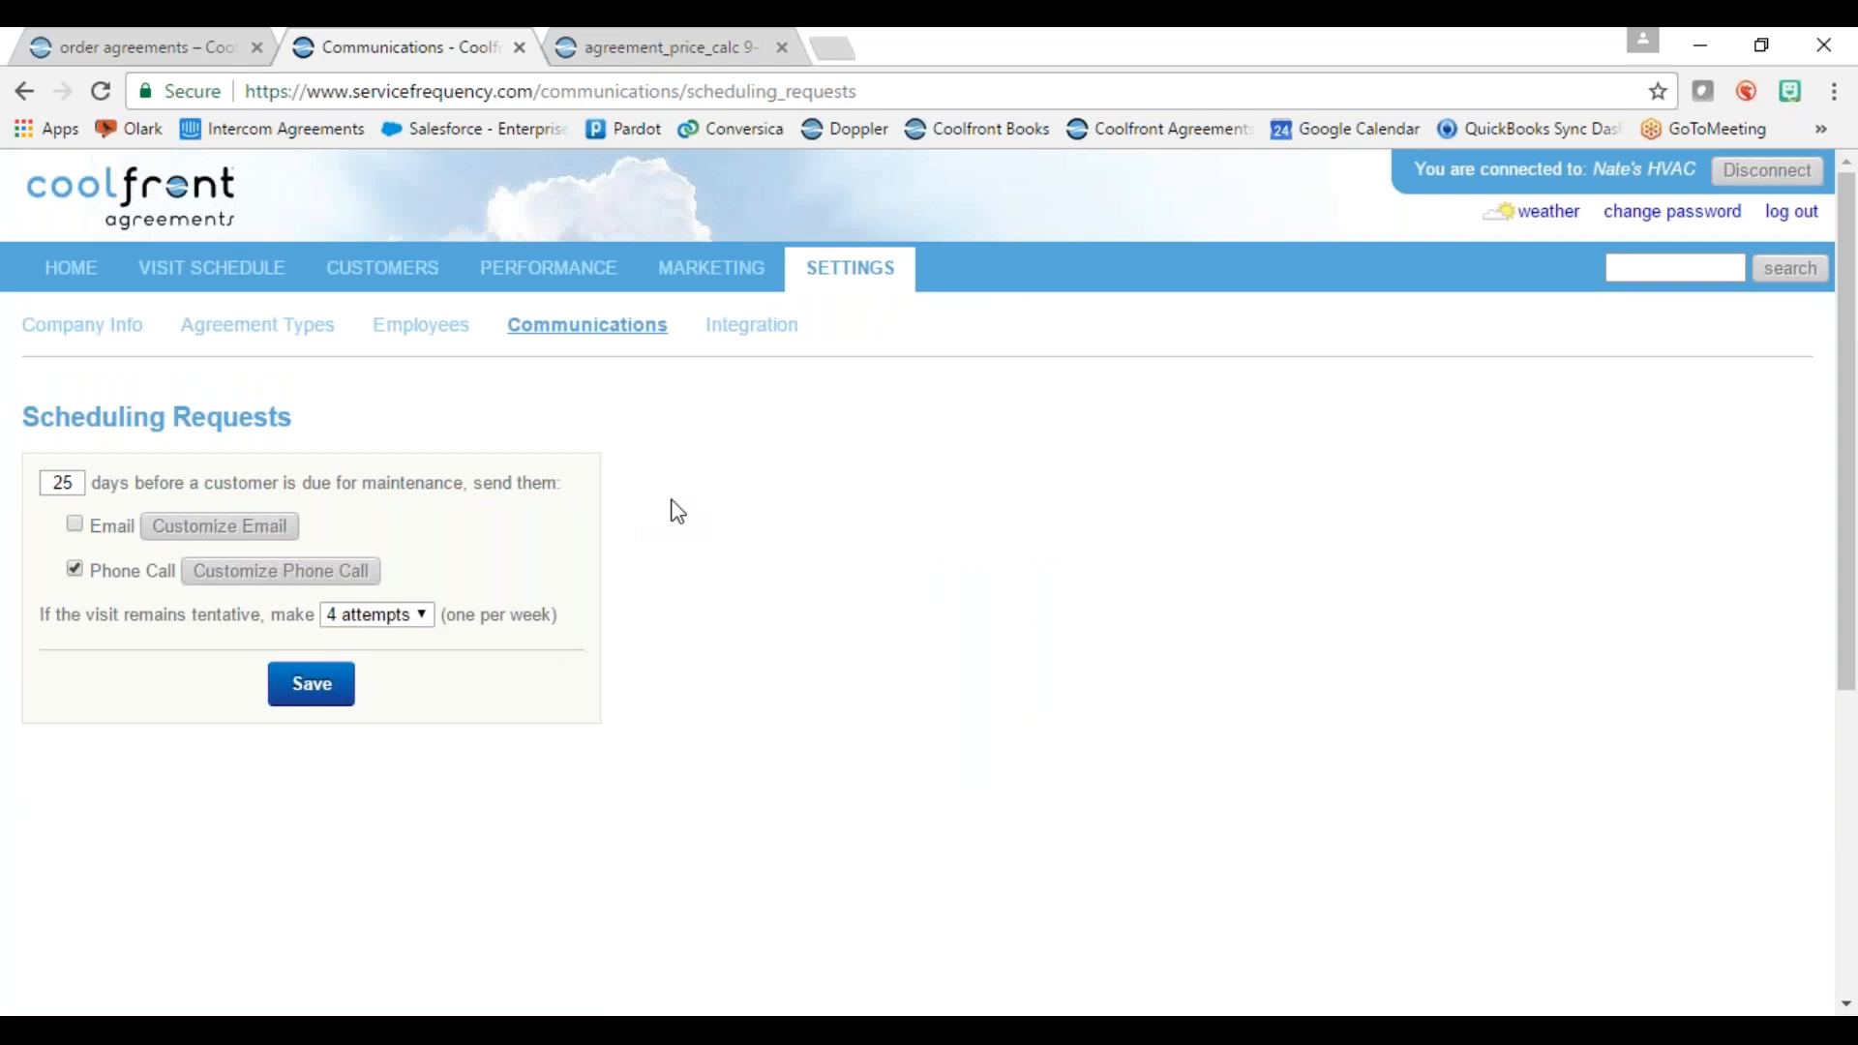
{"action": "left_click", "coordinate": [74, 525]}
{"action": "left_click", "coordinate": [75, 568]}
{"action": "left_click", "coordinate": [75, 569]}
{"action": "left_click", "coordinate": [310, 687]}
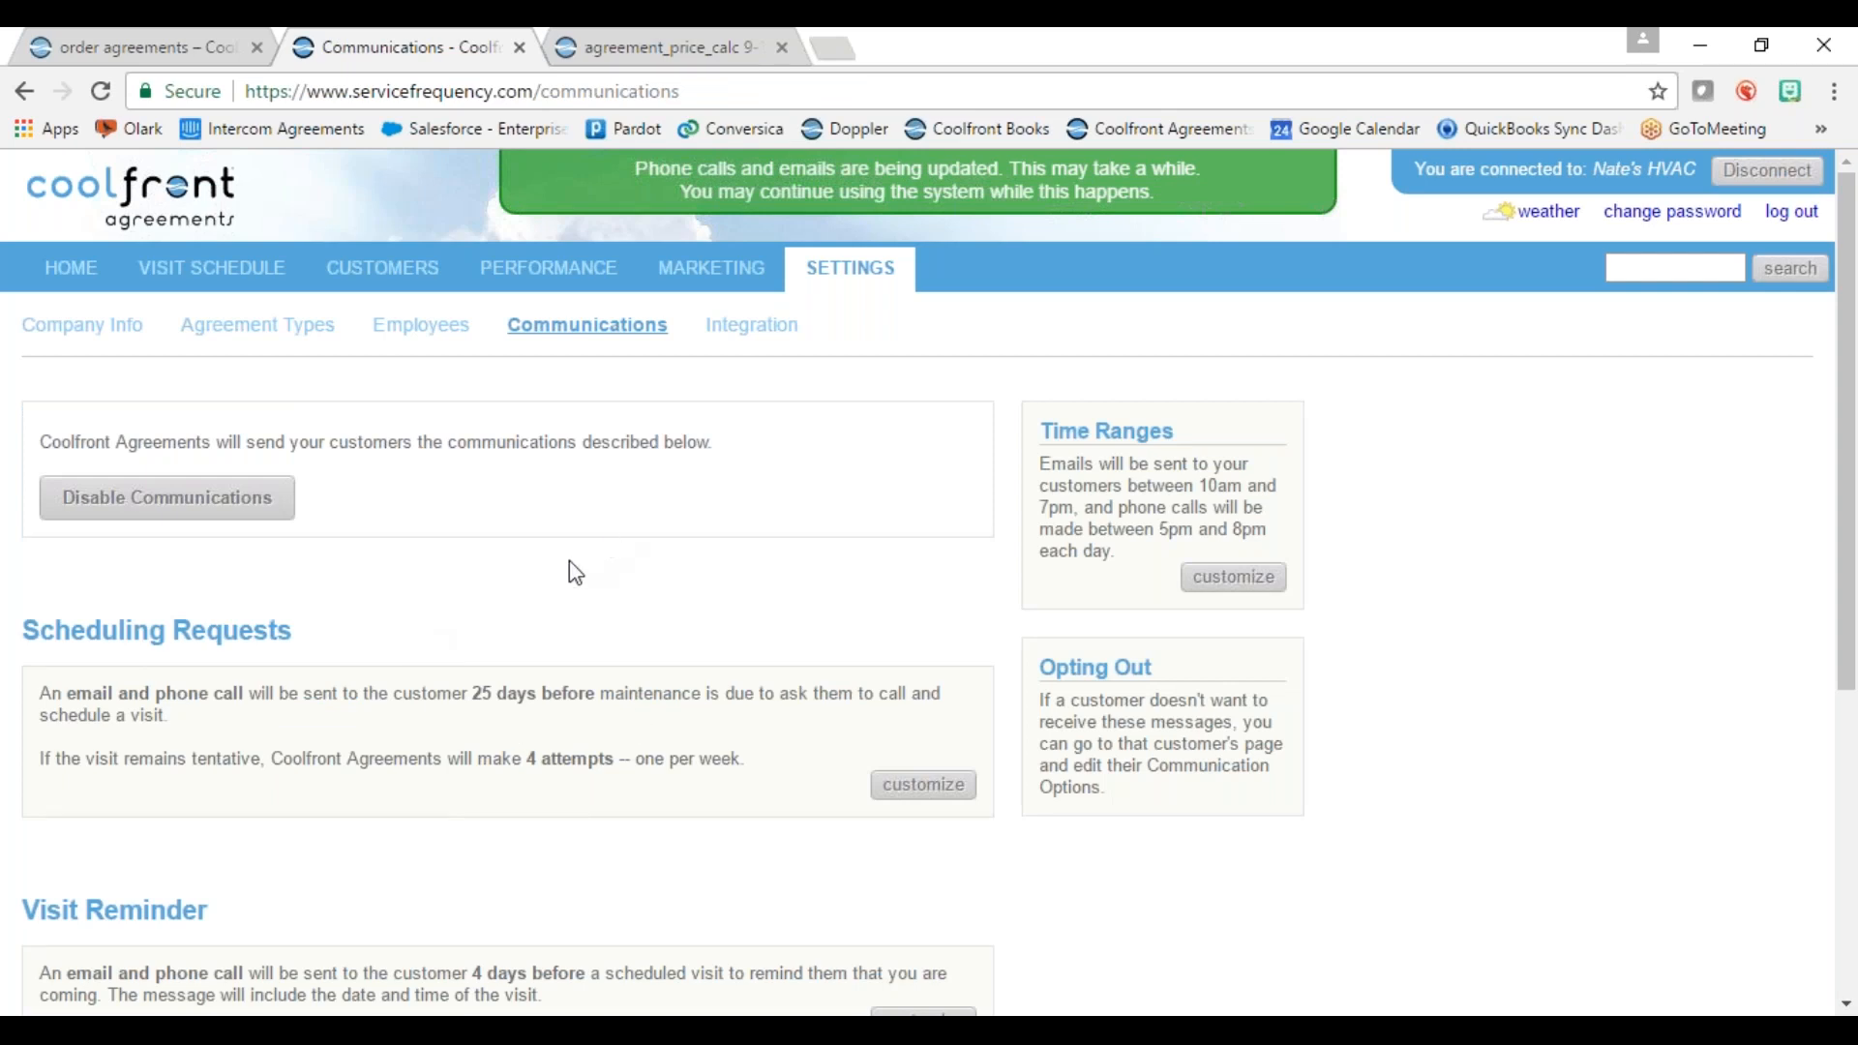
Step: Switch to the Customers list showing the two agreement customers and their phone numbers
{"action": "left_click", "coordinate": [380, 276]}
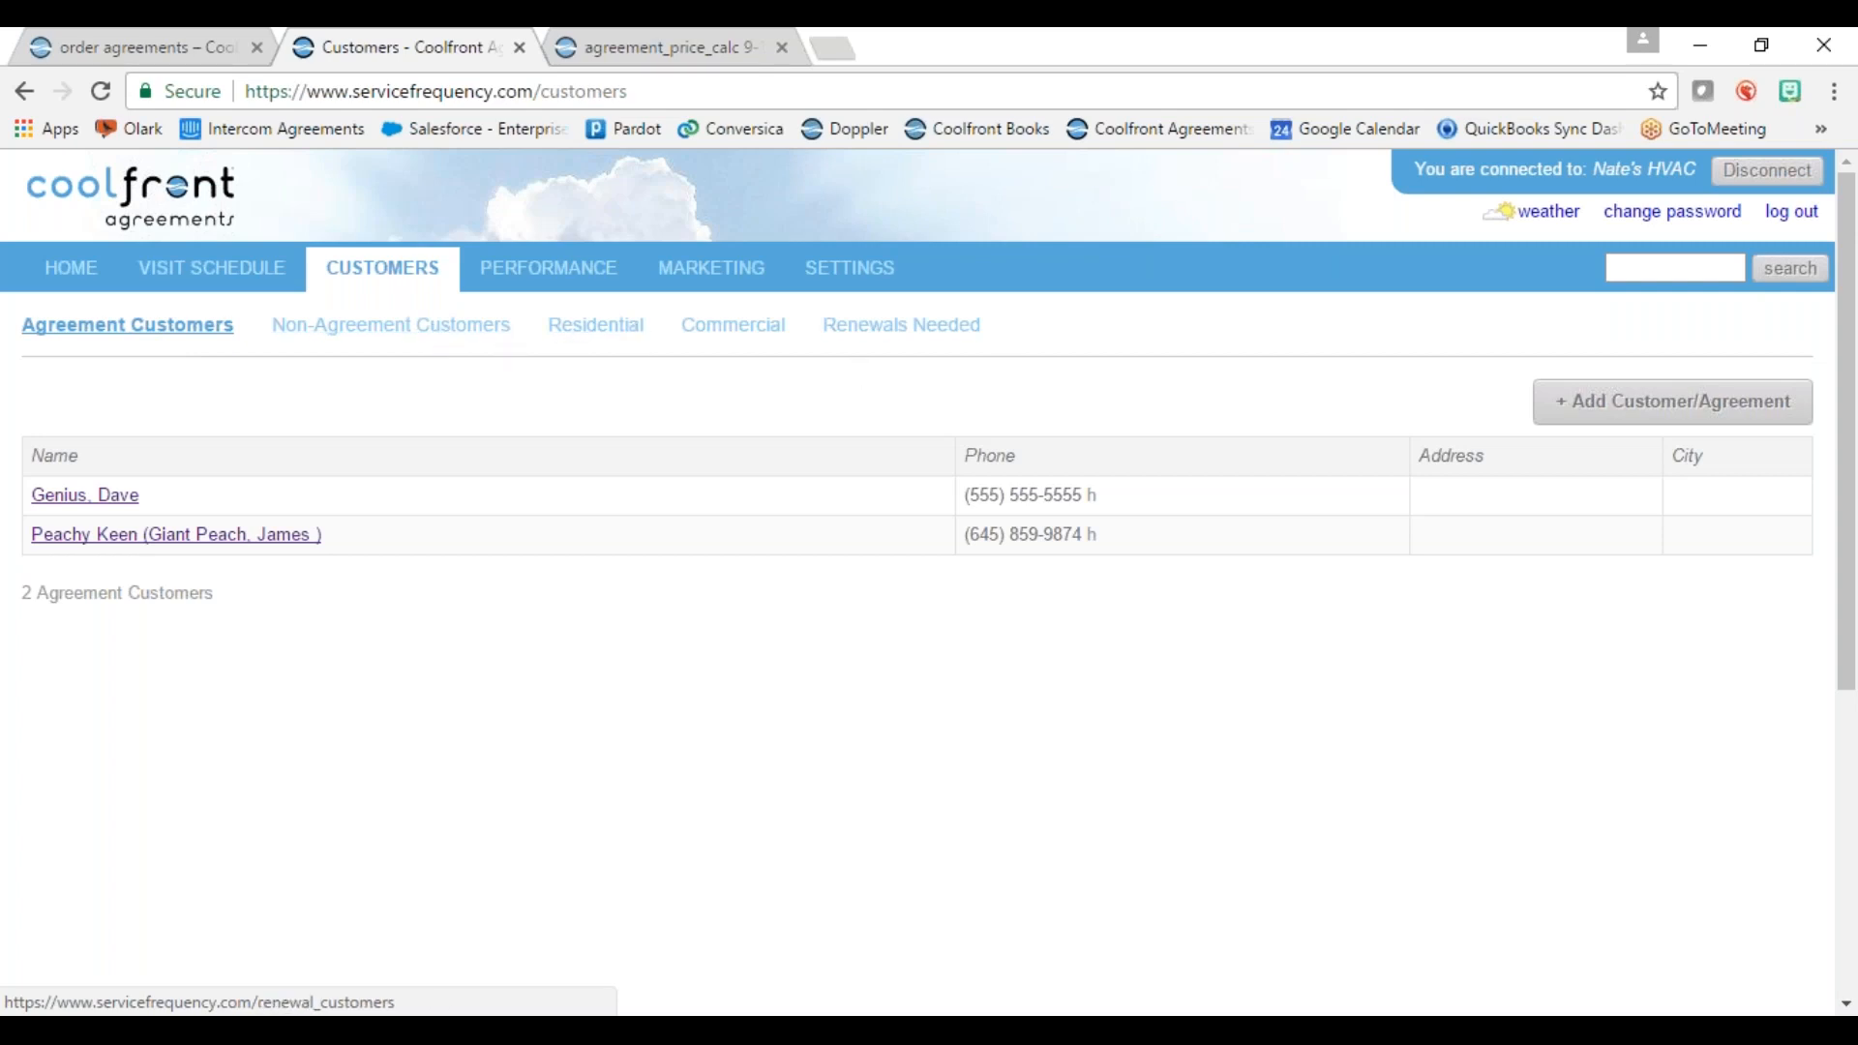
Step: Start a new customer agreement with the contact's first and last name, company Corner Market, and e-mail
{"action": "left_click", "coordinate": [1621, 418]}
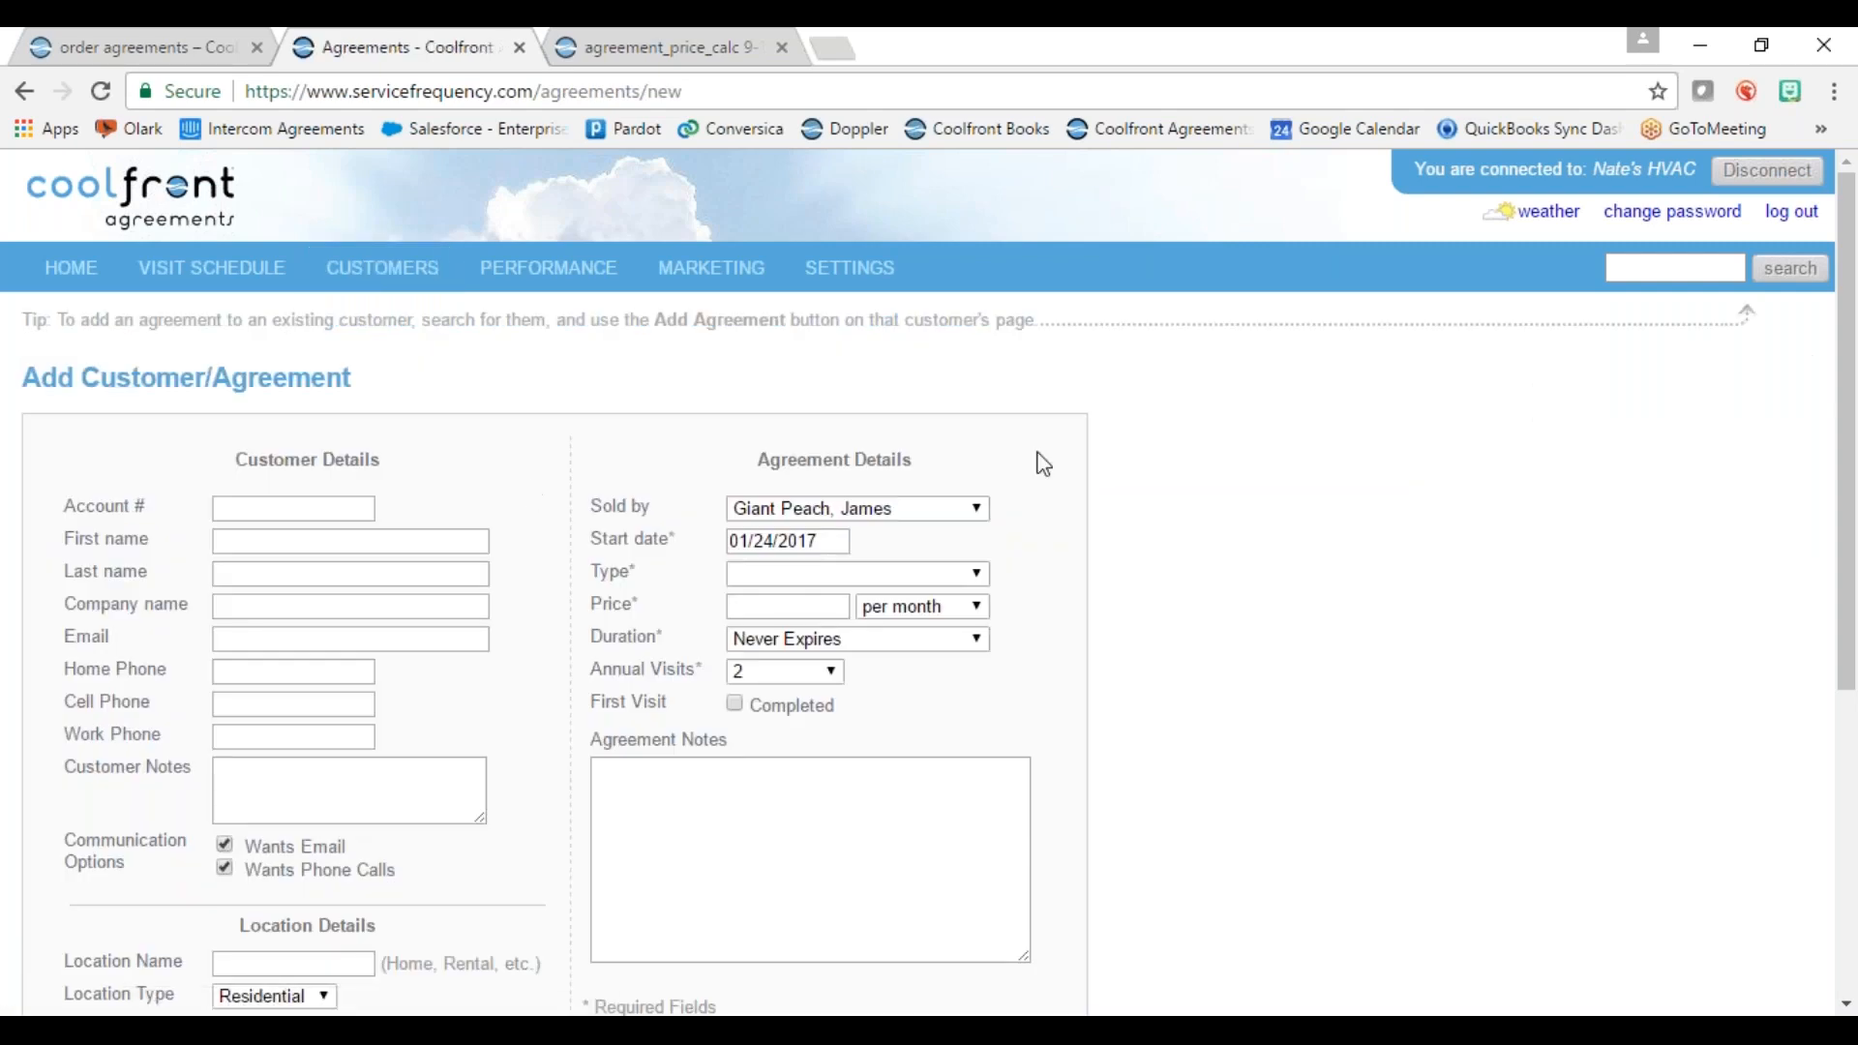
{"action": "scroll", "coordinate": [577, 427], "scroll_direction": "down", "scroll_amount": 1}
{"action": "left_click", "coordinate": [320, 403]}
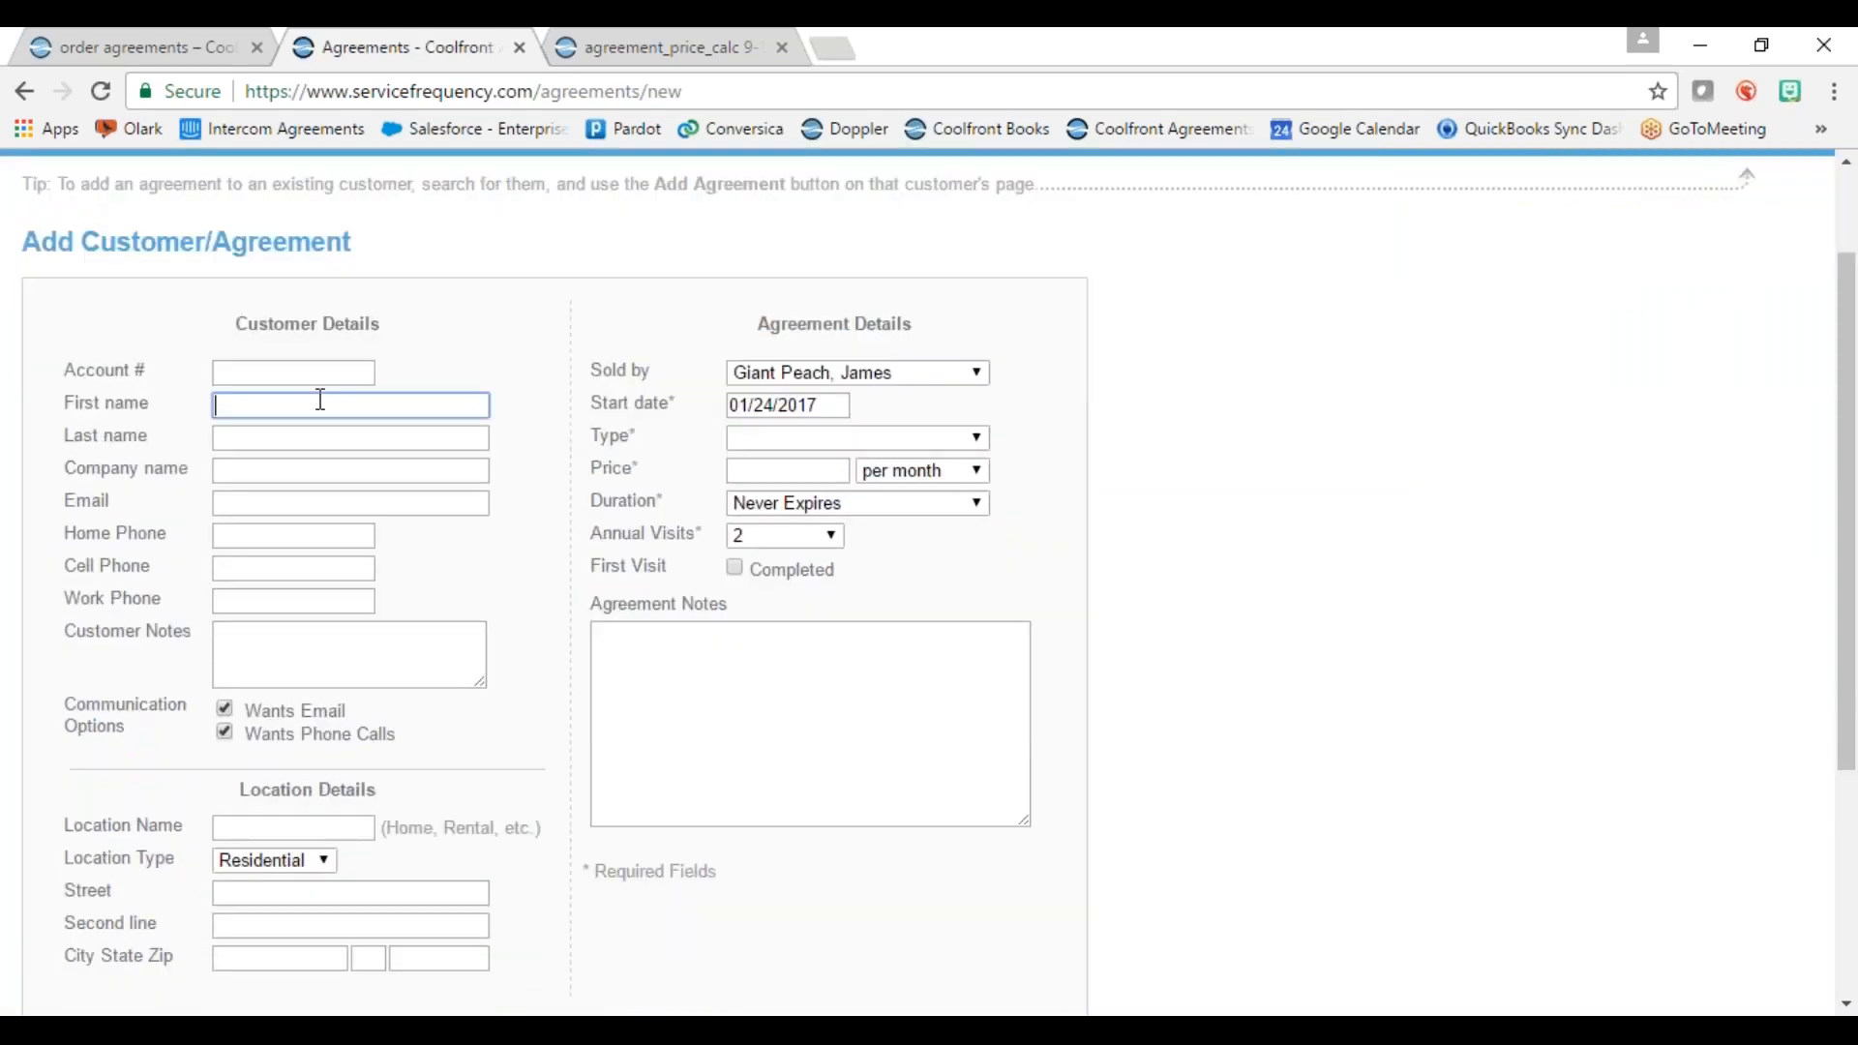
{"action": "left_click", "coordinate": [313, 441]}
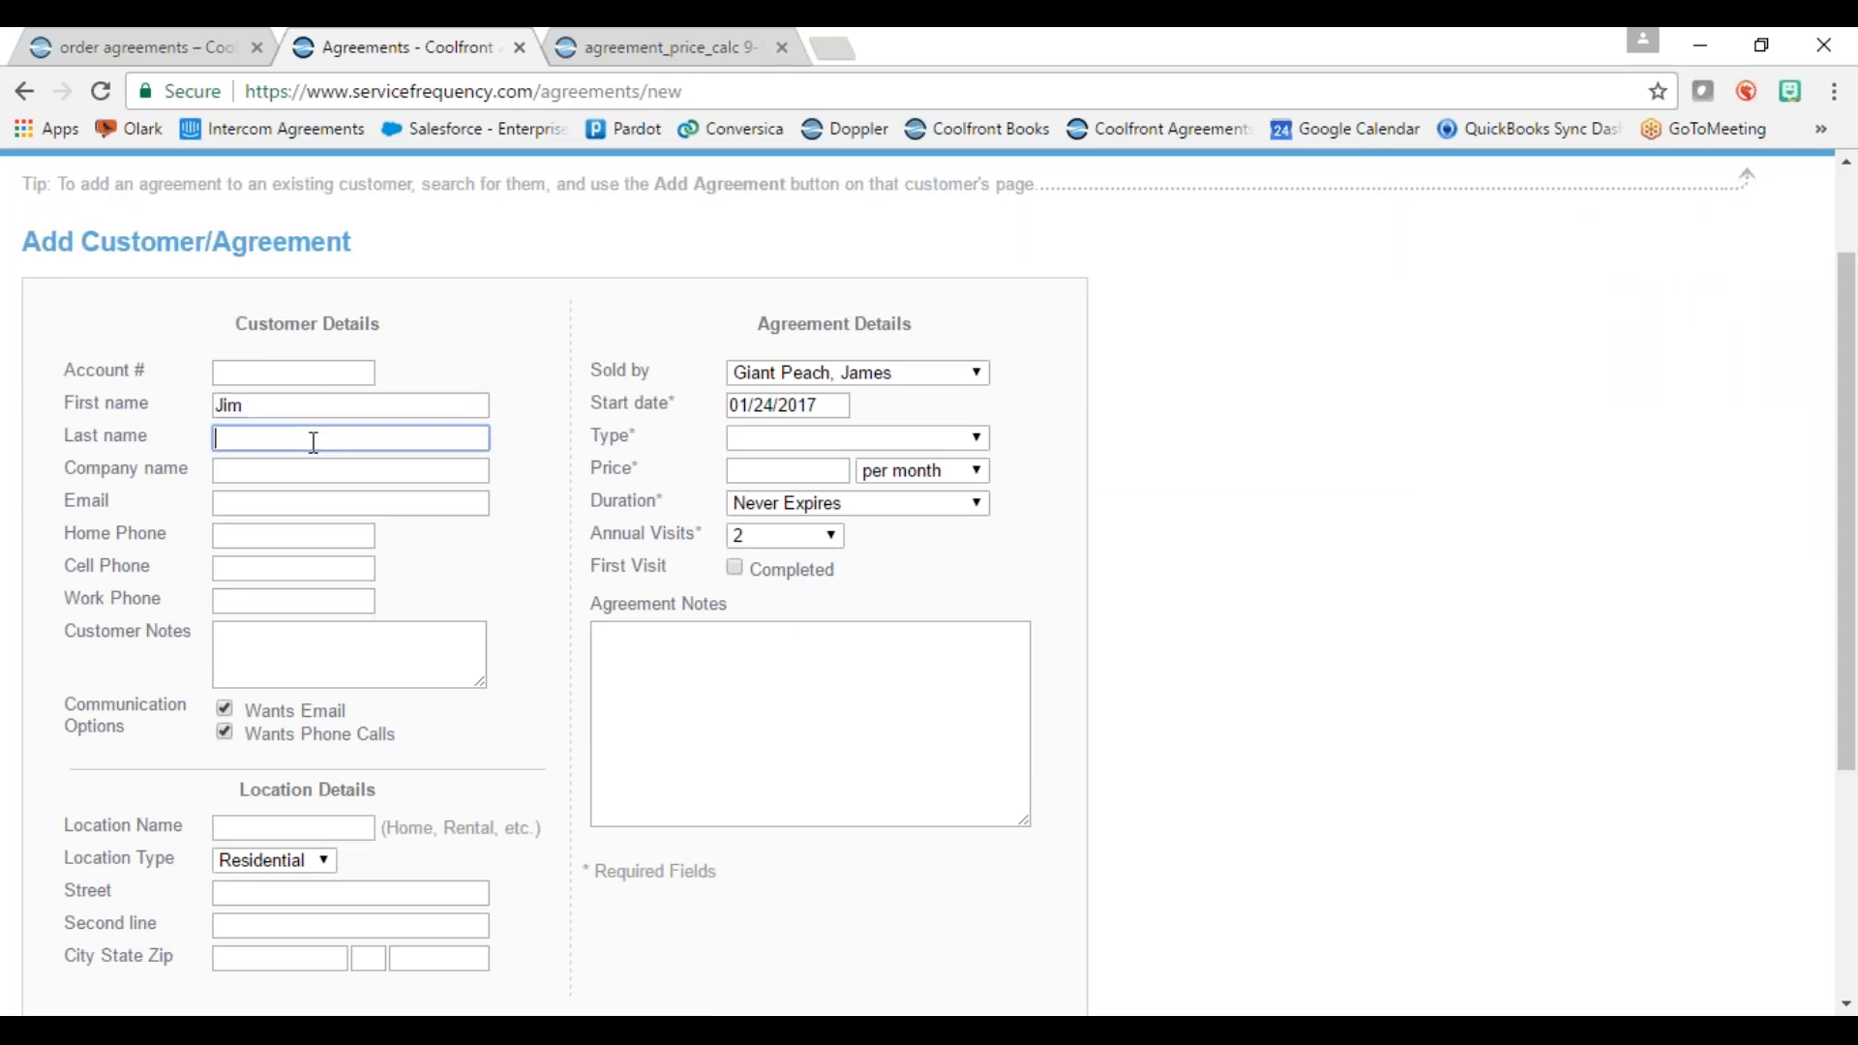
{"action": "type", "text": "Smith"}
{"action": "left_click", "coordinate": [349, 474]}
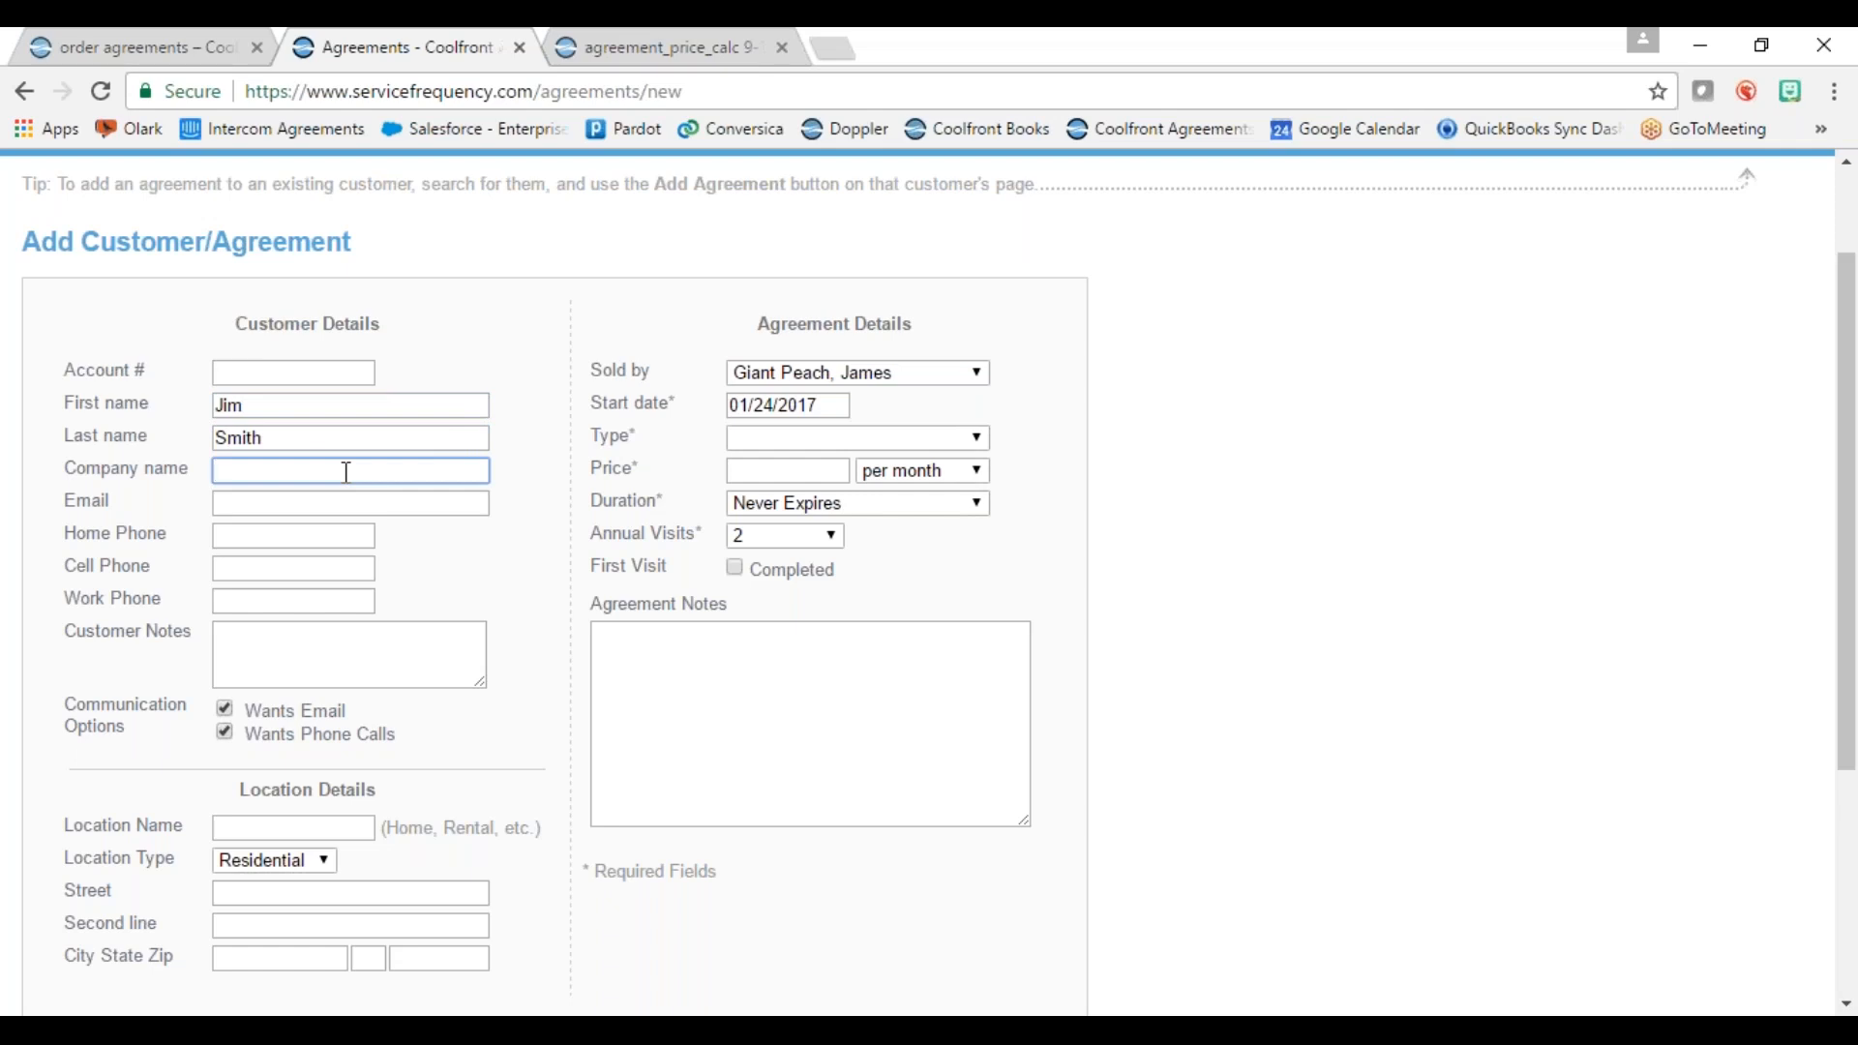
{"action": "type", "text": "Corner Market"}
{"action": "left_click", "coordinate": [309, 505]}
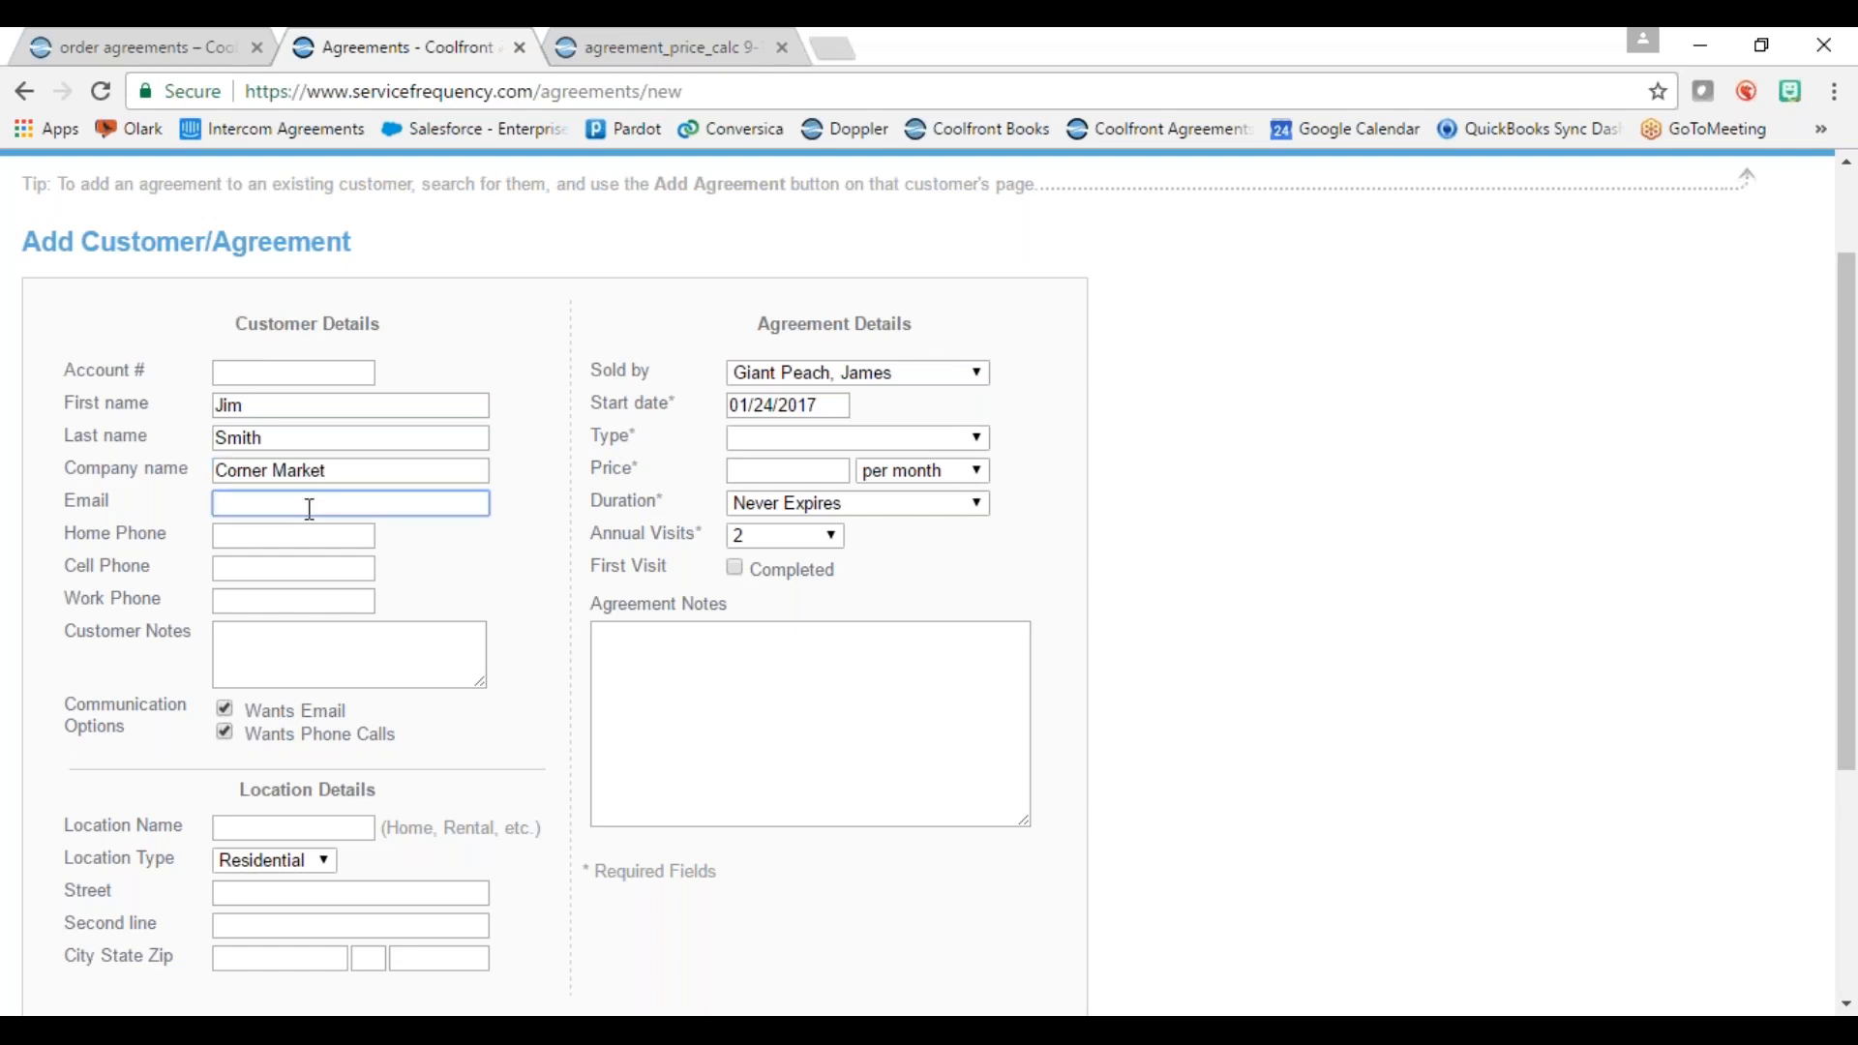
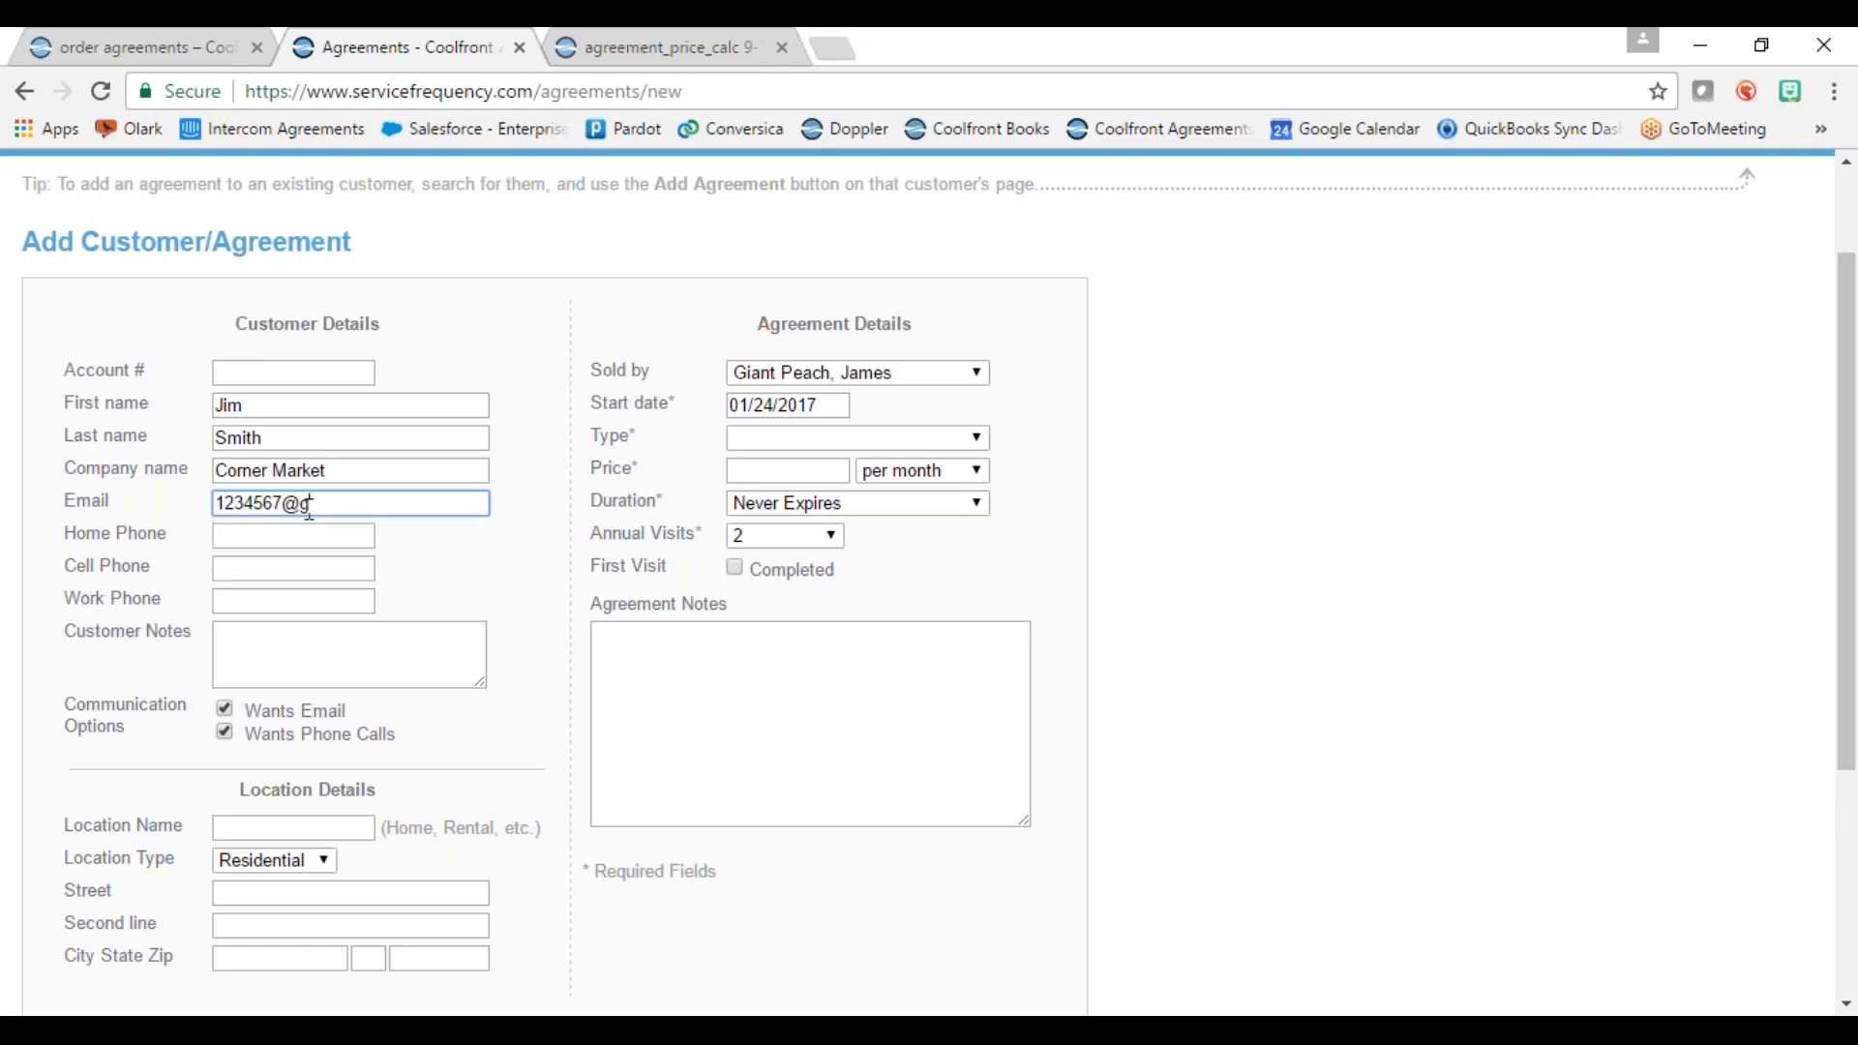
Step: Pass over the phone and notes fields, leaving e-mails and phone calls enabled for the customer
{"action": "left_click", "coordinate": [277, 534]}
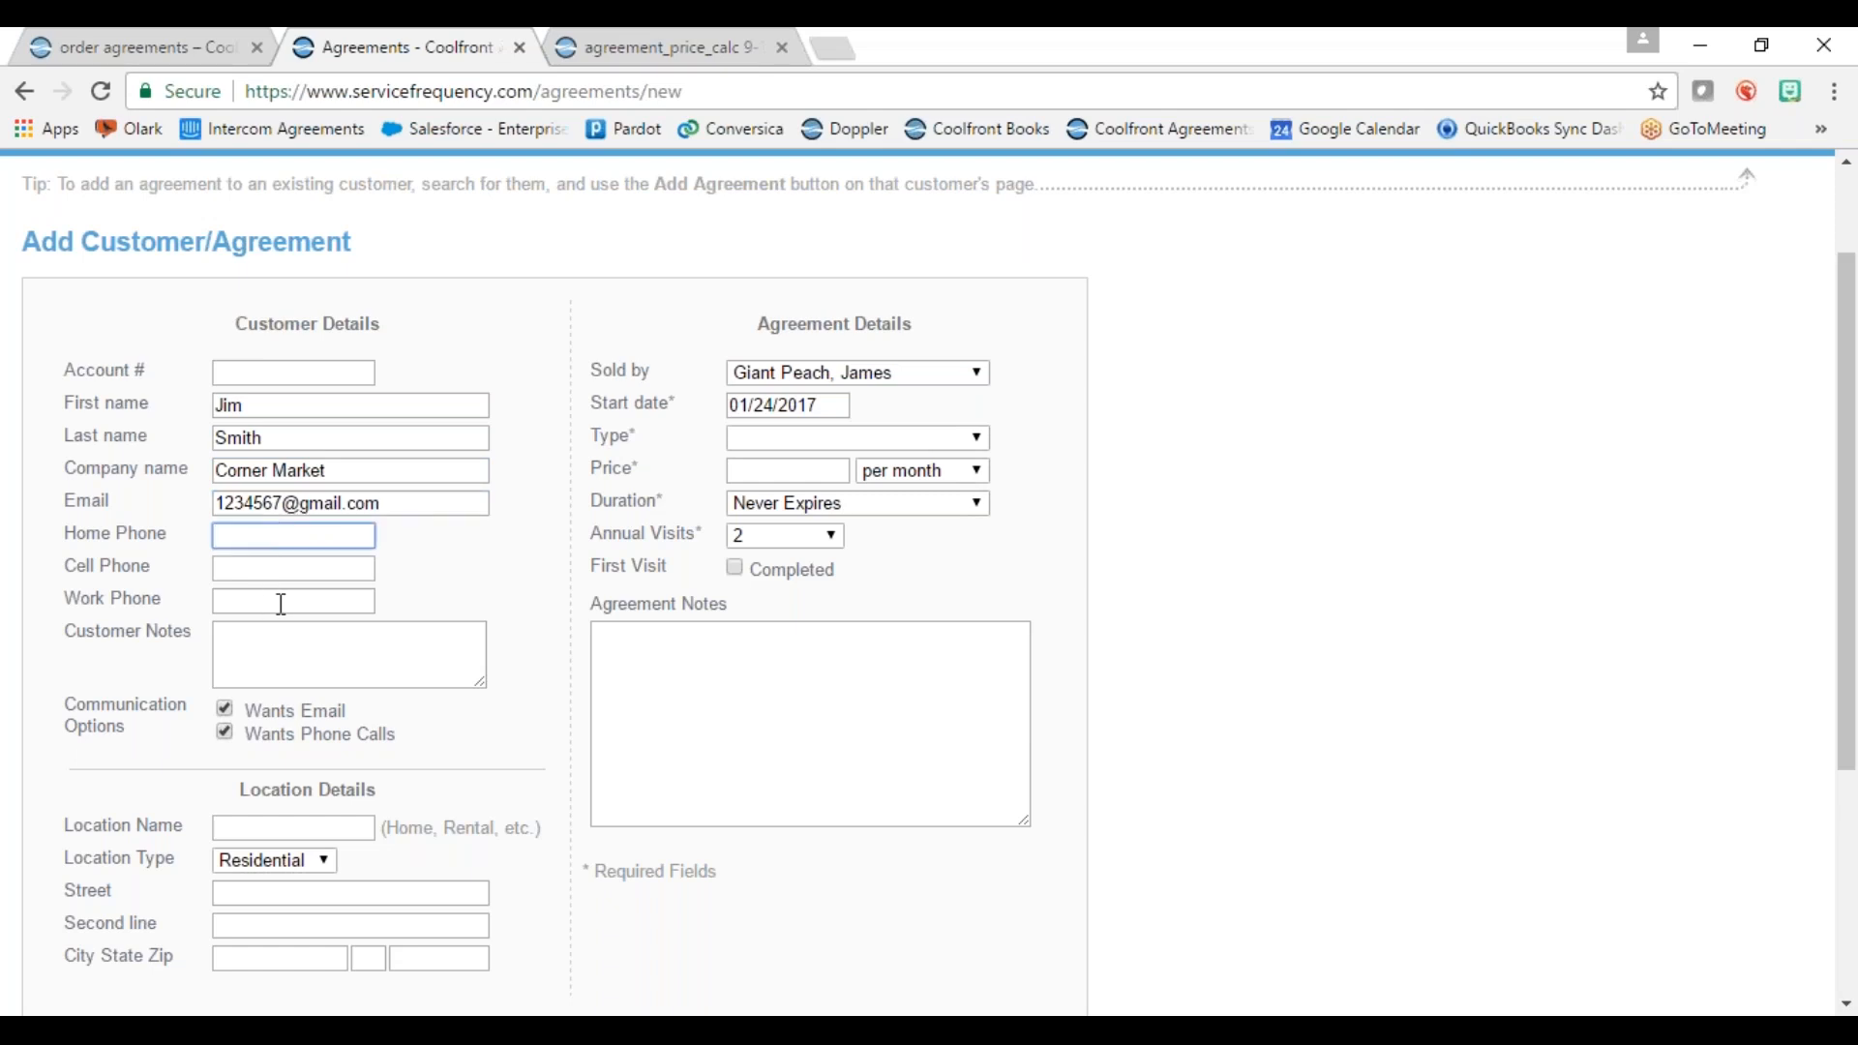
{"action": "left_click", "coordinate": [515, 594]}
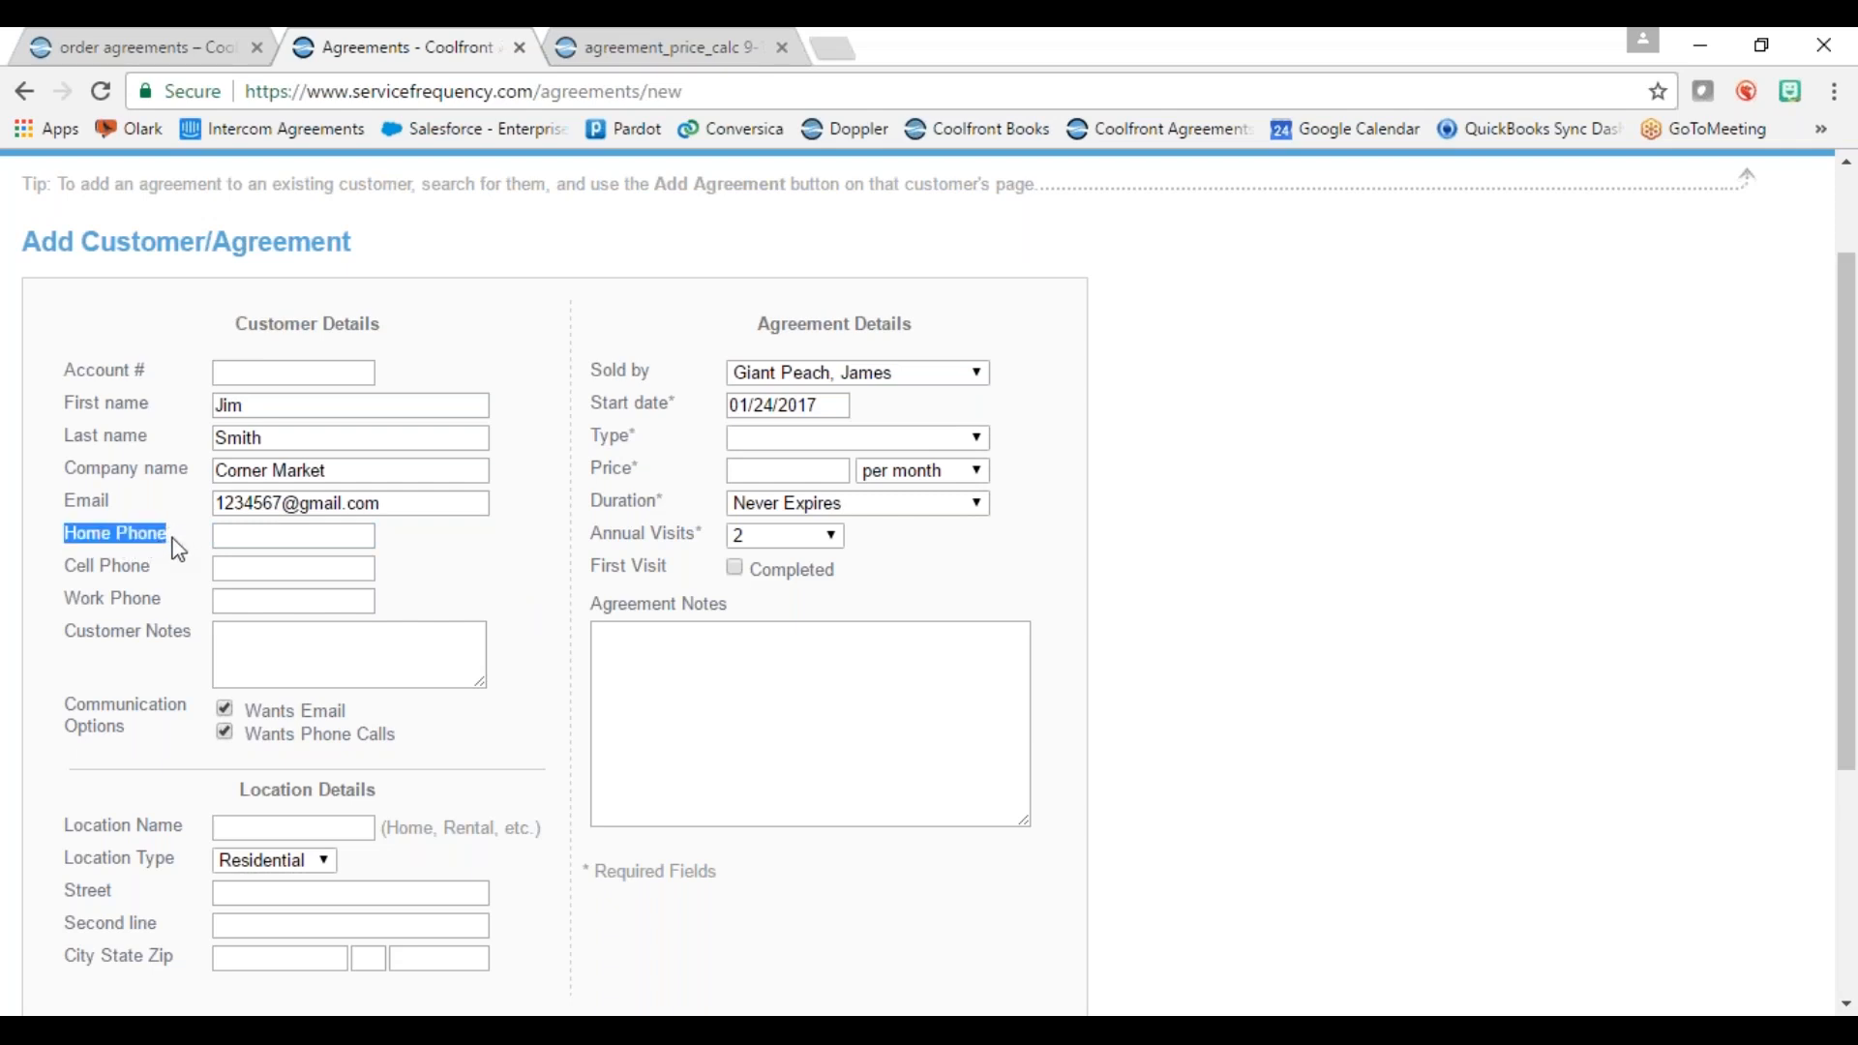
{"action": "left_click", "coordinate": [237, 567]}
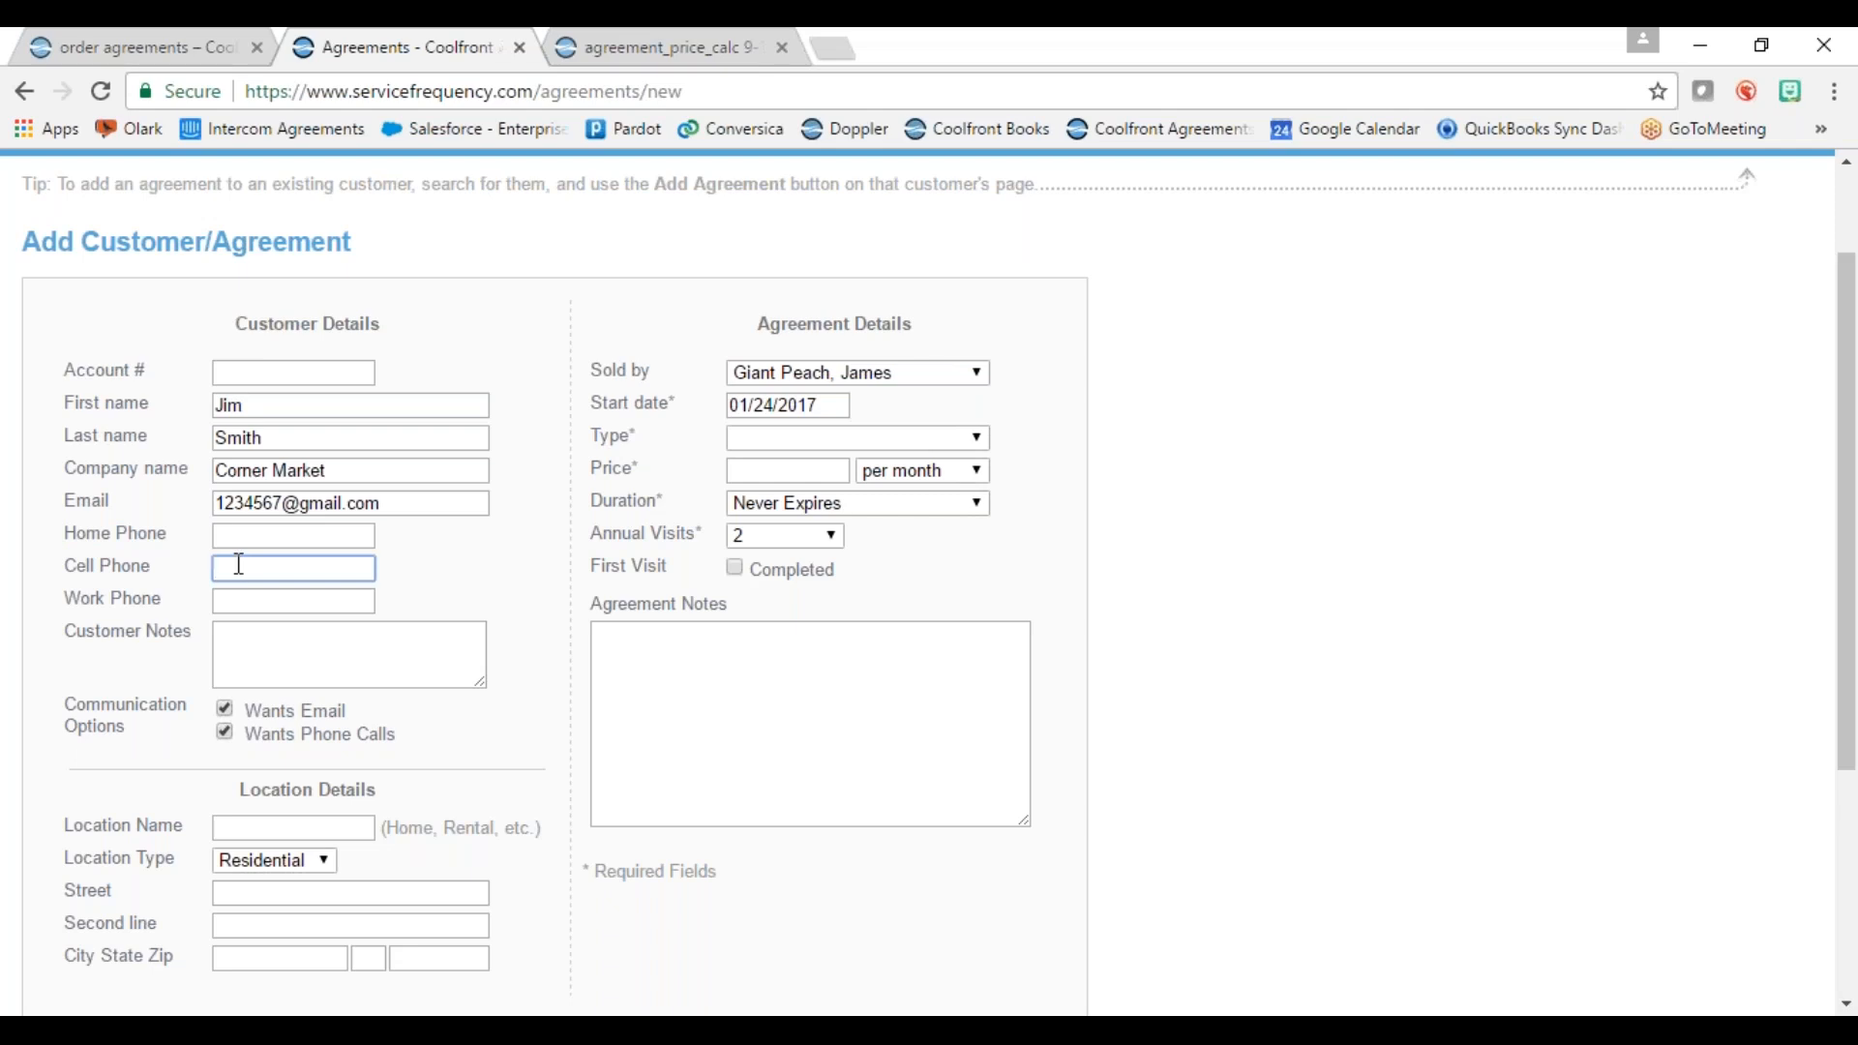
{"action": "left_click", "coordinate": [270, 601]}
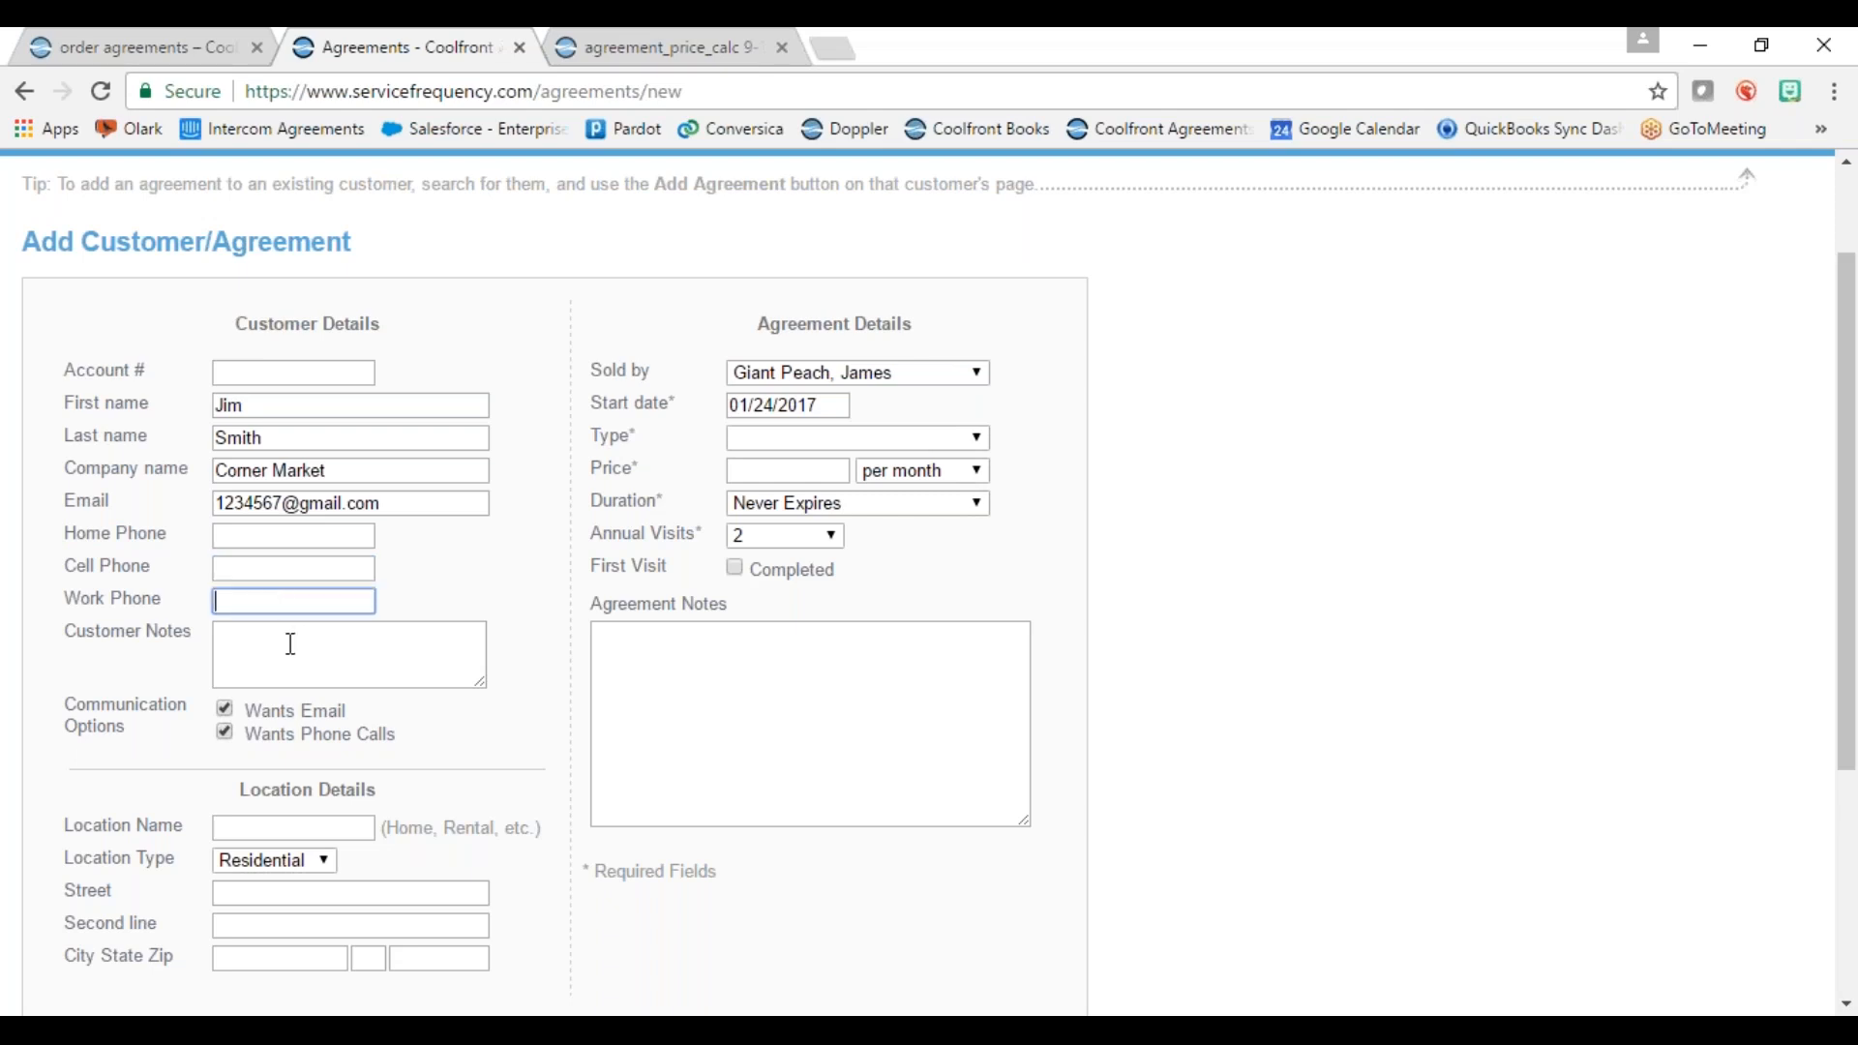
{"action": "left_click", "coordinate": [353, 644]}
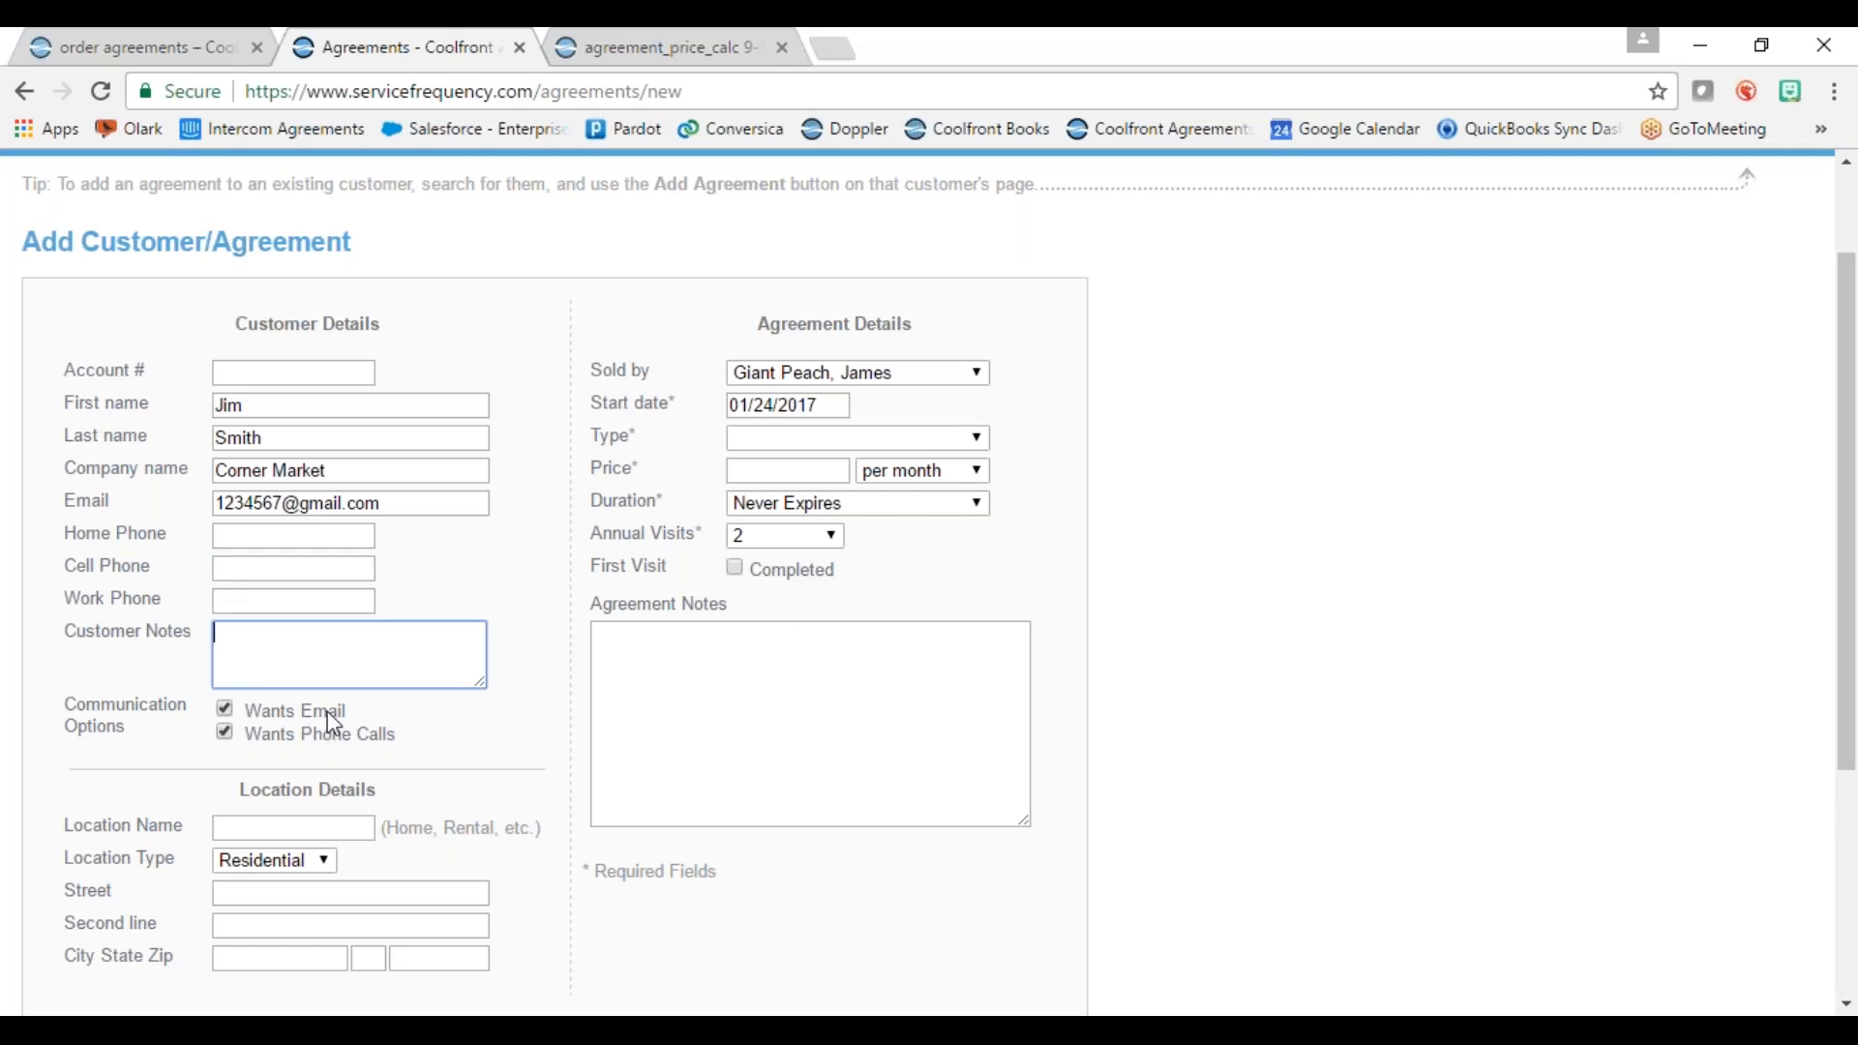
{"action": "left_click", "coordinate": [232, 736]}
{"action": "left_click", "coordinate": [225, 712]}
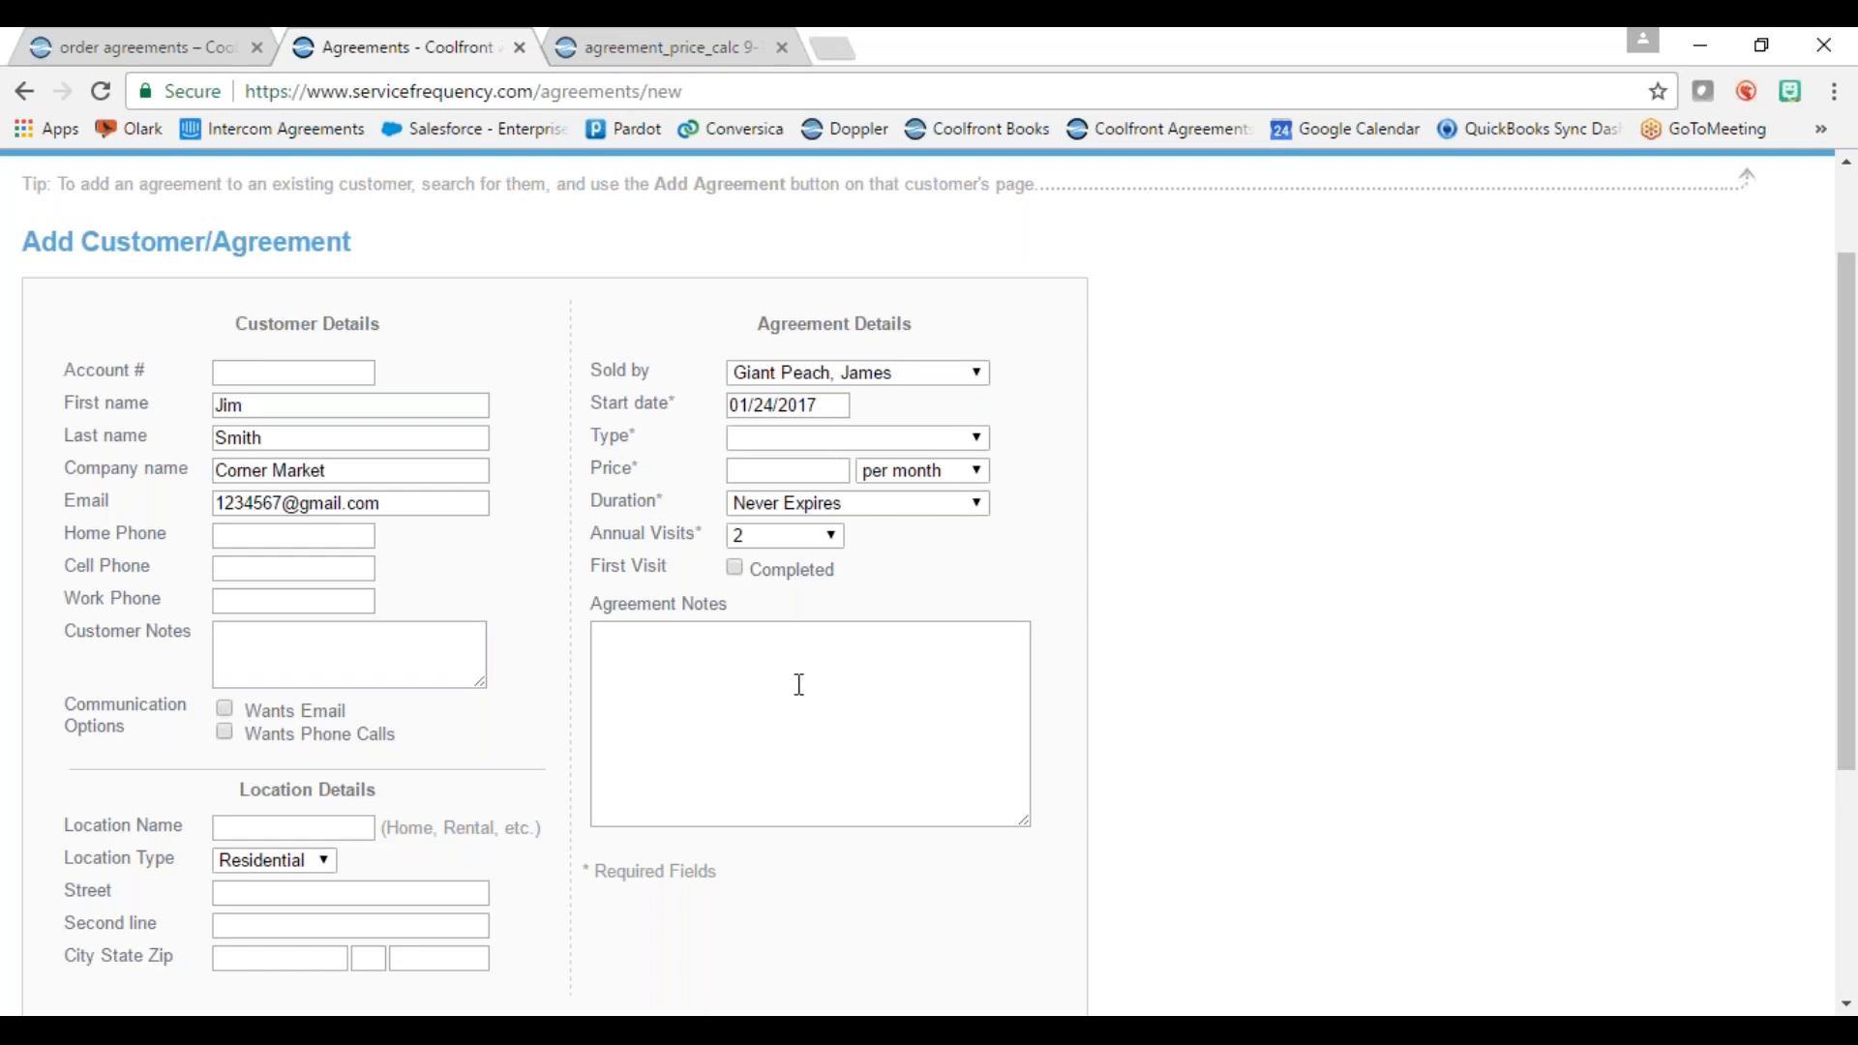
{"action": "left_click", "coordinate": [224, 709]}
{"action": "left_click", "coordinate": [226, 733]}
Step: Name the customer location 'Business' and set its location type to Commercial
{"action": "scroll", "coordinate": [469, 750], "scroll_direction": "down", "scroll_amount": 3}
{"action": "left_click", "coordinate": [255, 556]}
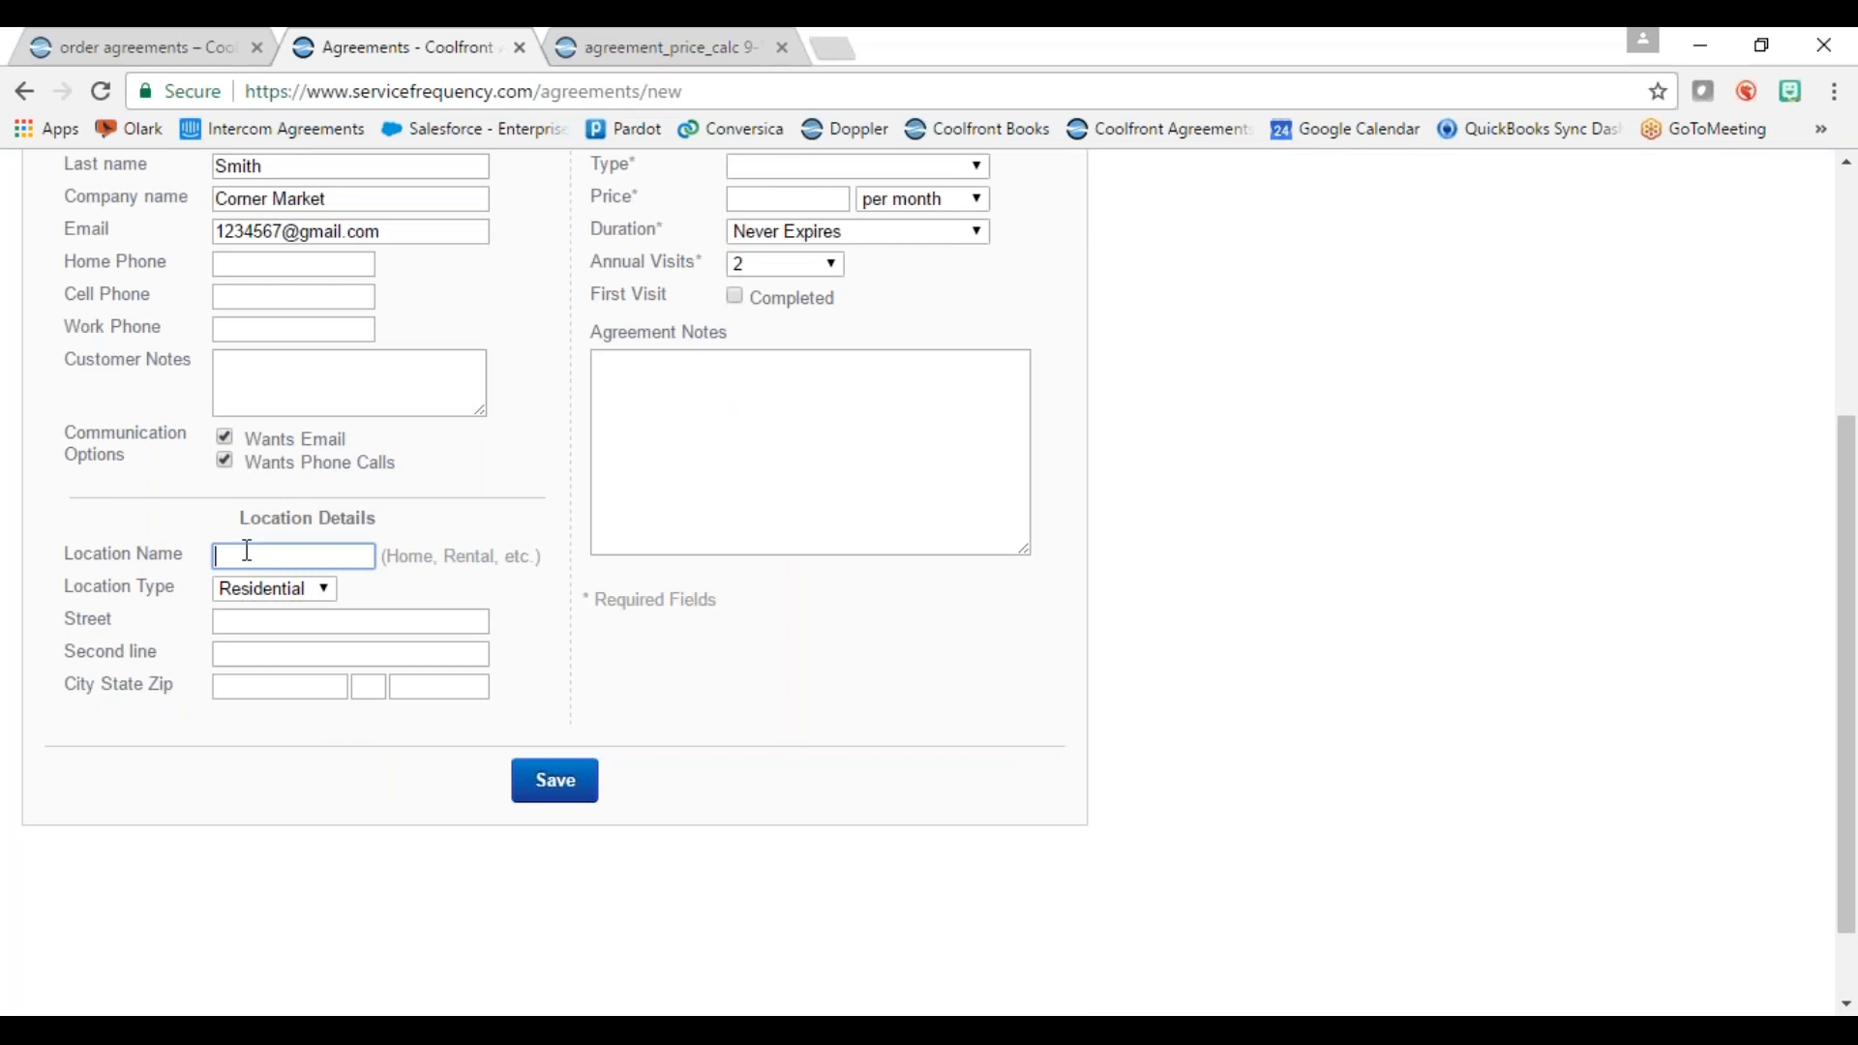
{"action": "scroll", "coordinate": [527, 518], "scroll_direction": "up", "scroll_amount": 2}
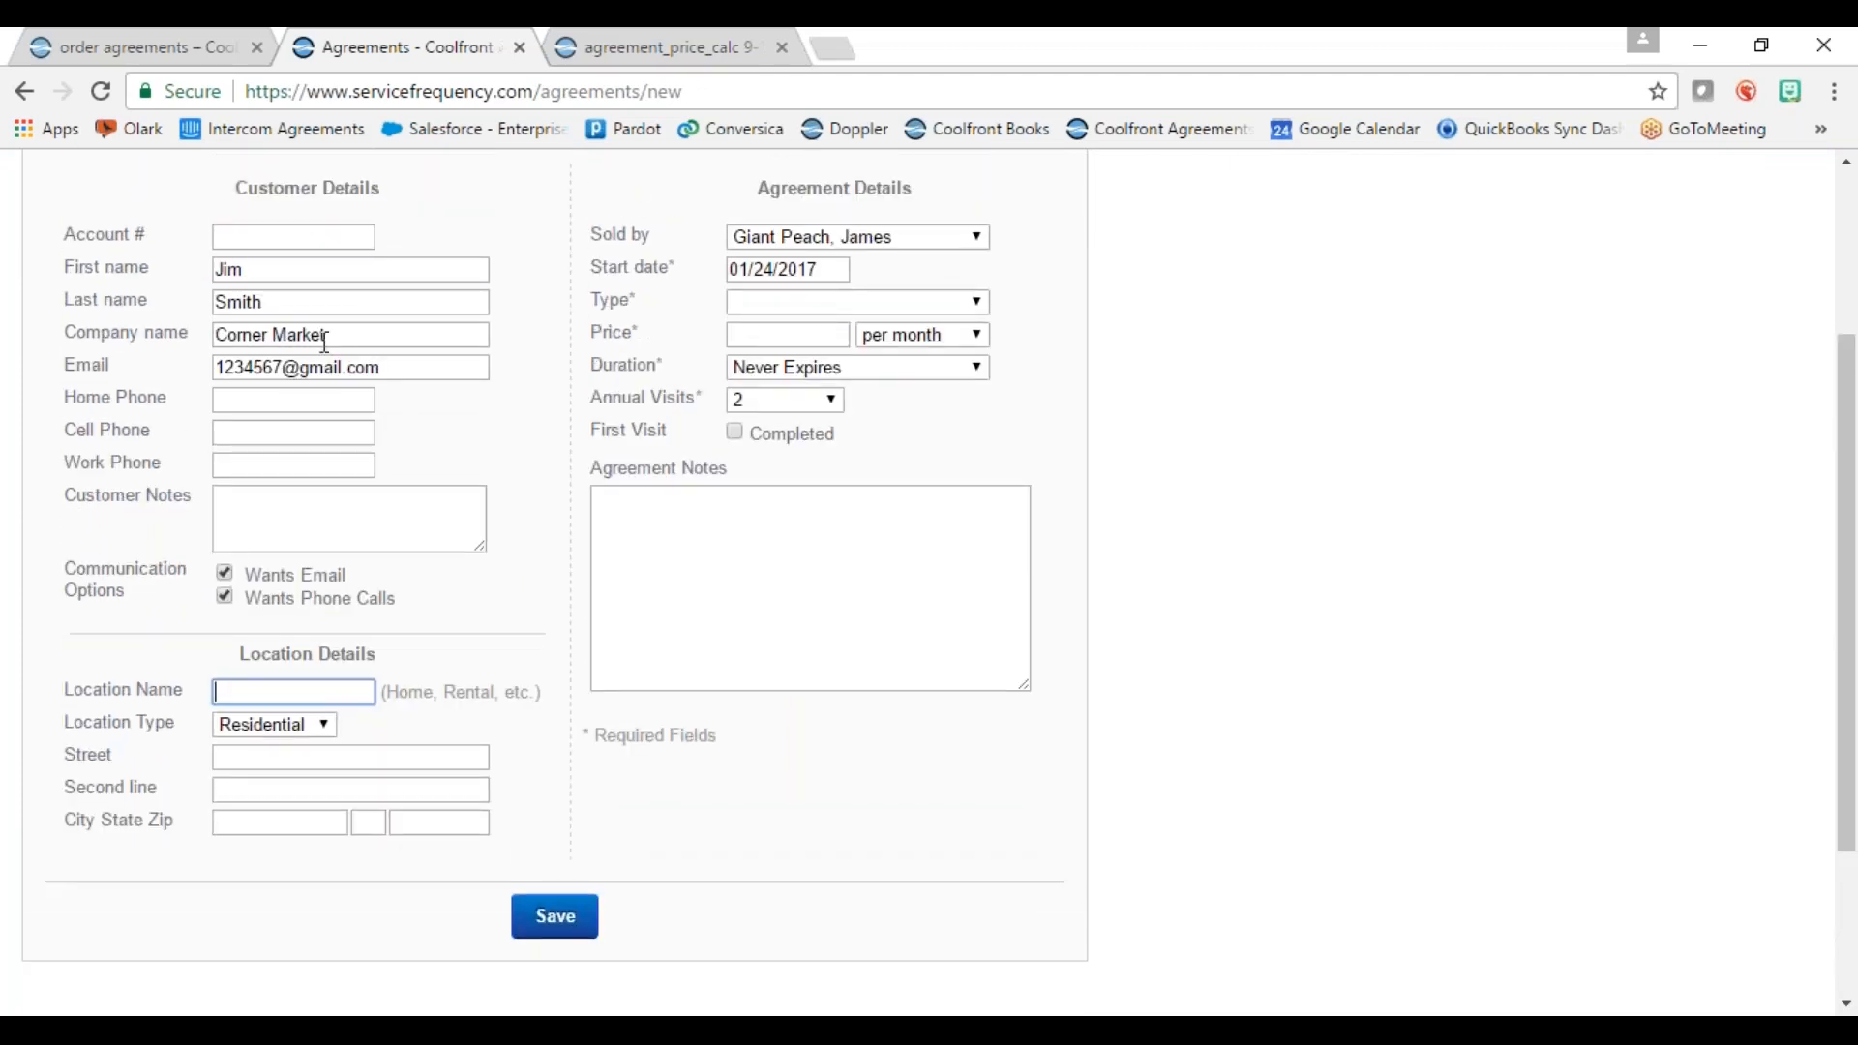
{"action": "left_click", "coordinate": [295, 694]}
{"action": "type", "text": "Business"}
{"action": "left_click", "coordinate": [307, 726]}
{"action": "left_click", "coordinate": [308, 747]}
Step: Enter the business location's street address, city, state and zip code
{"action": "left_click", "coordinate": [292, 758]}
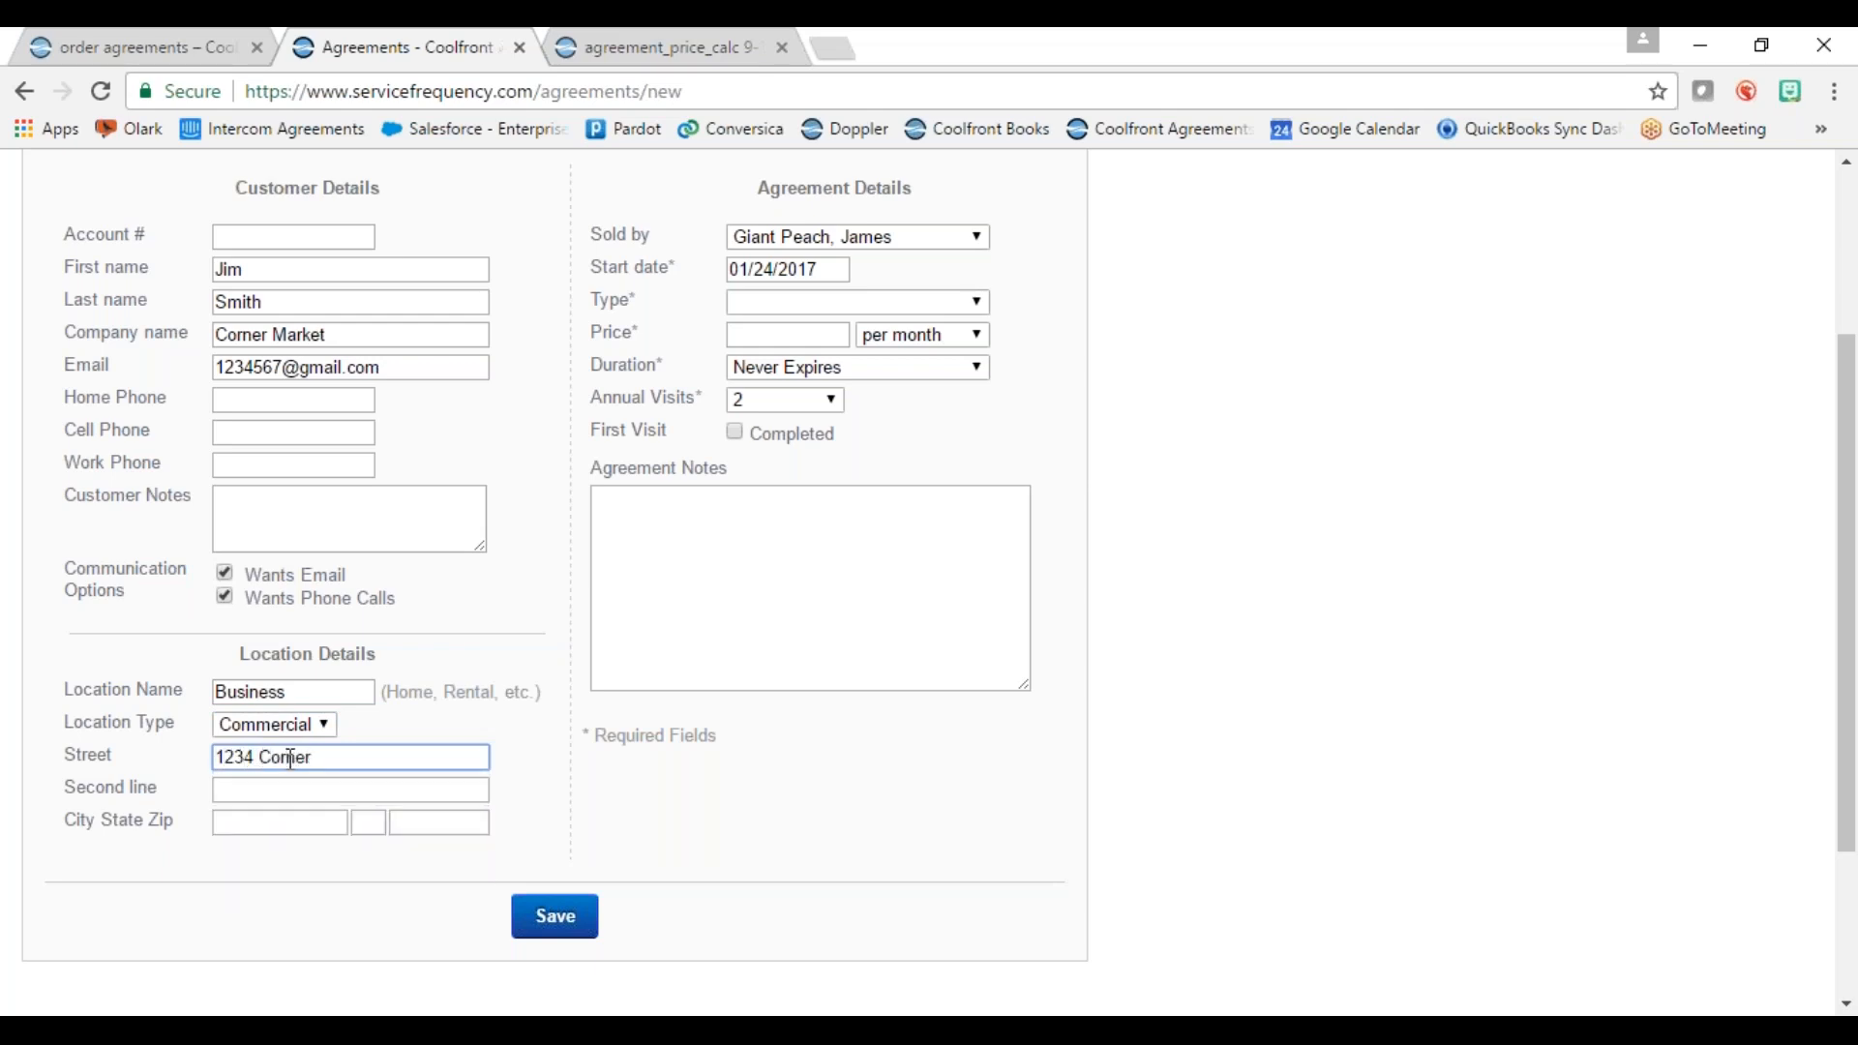
{"action": "key", "text": "Tab"}
{"action": "key", "text": "Tab"}
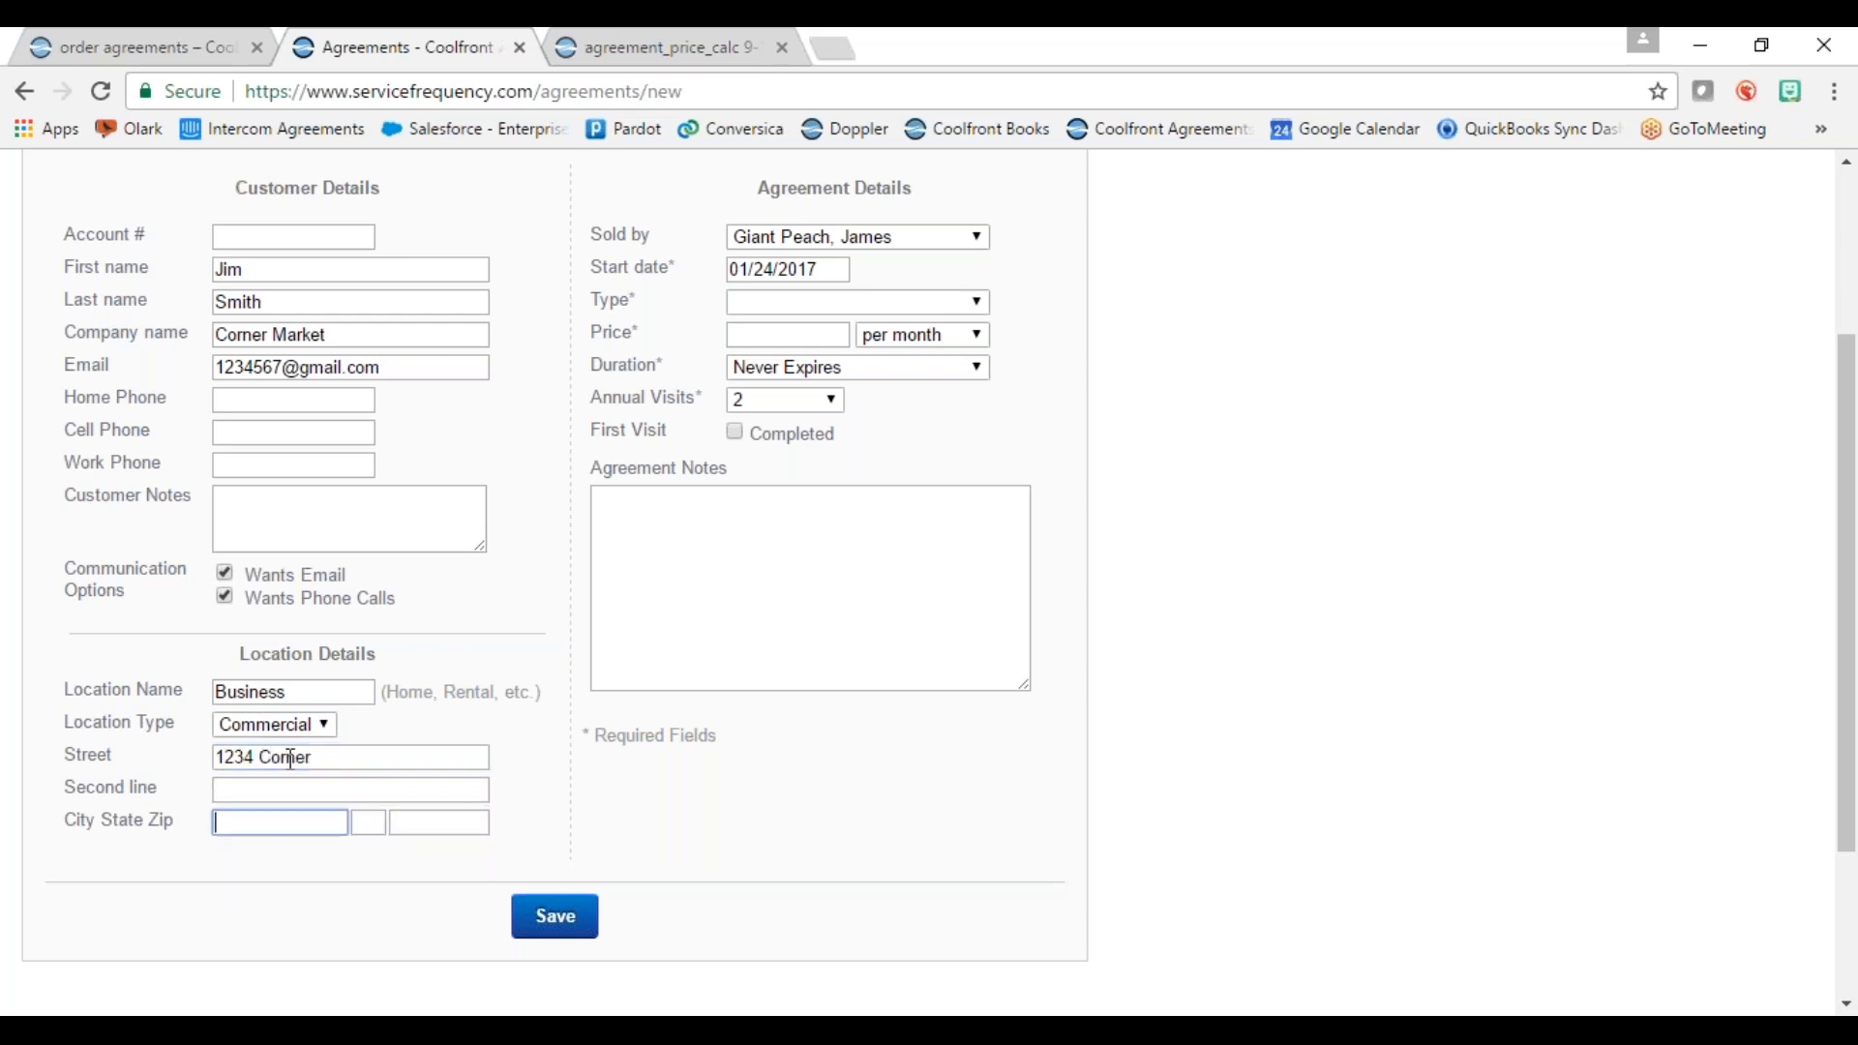
{"action": "key", "text": "Tab"}
{"action": "key", "text": "Tab"}
{"action": "left_click", "coordinate": [818, 836]}
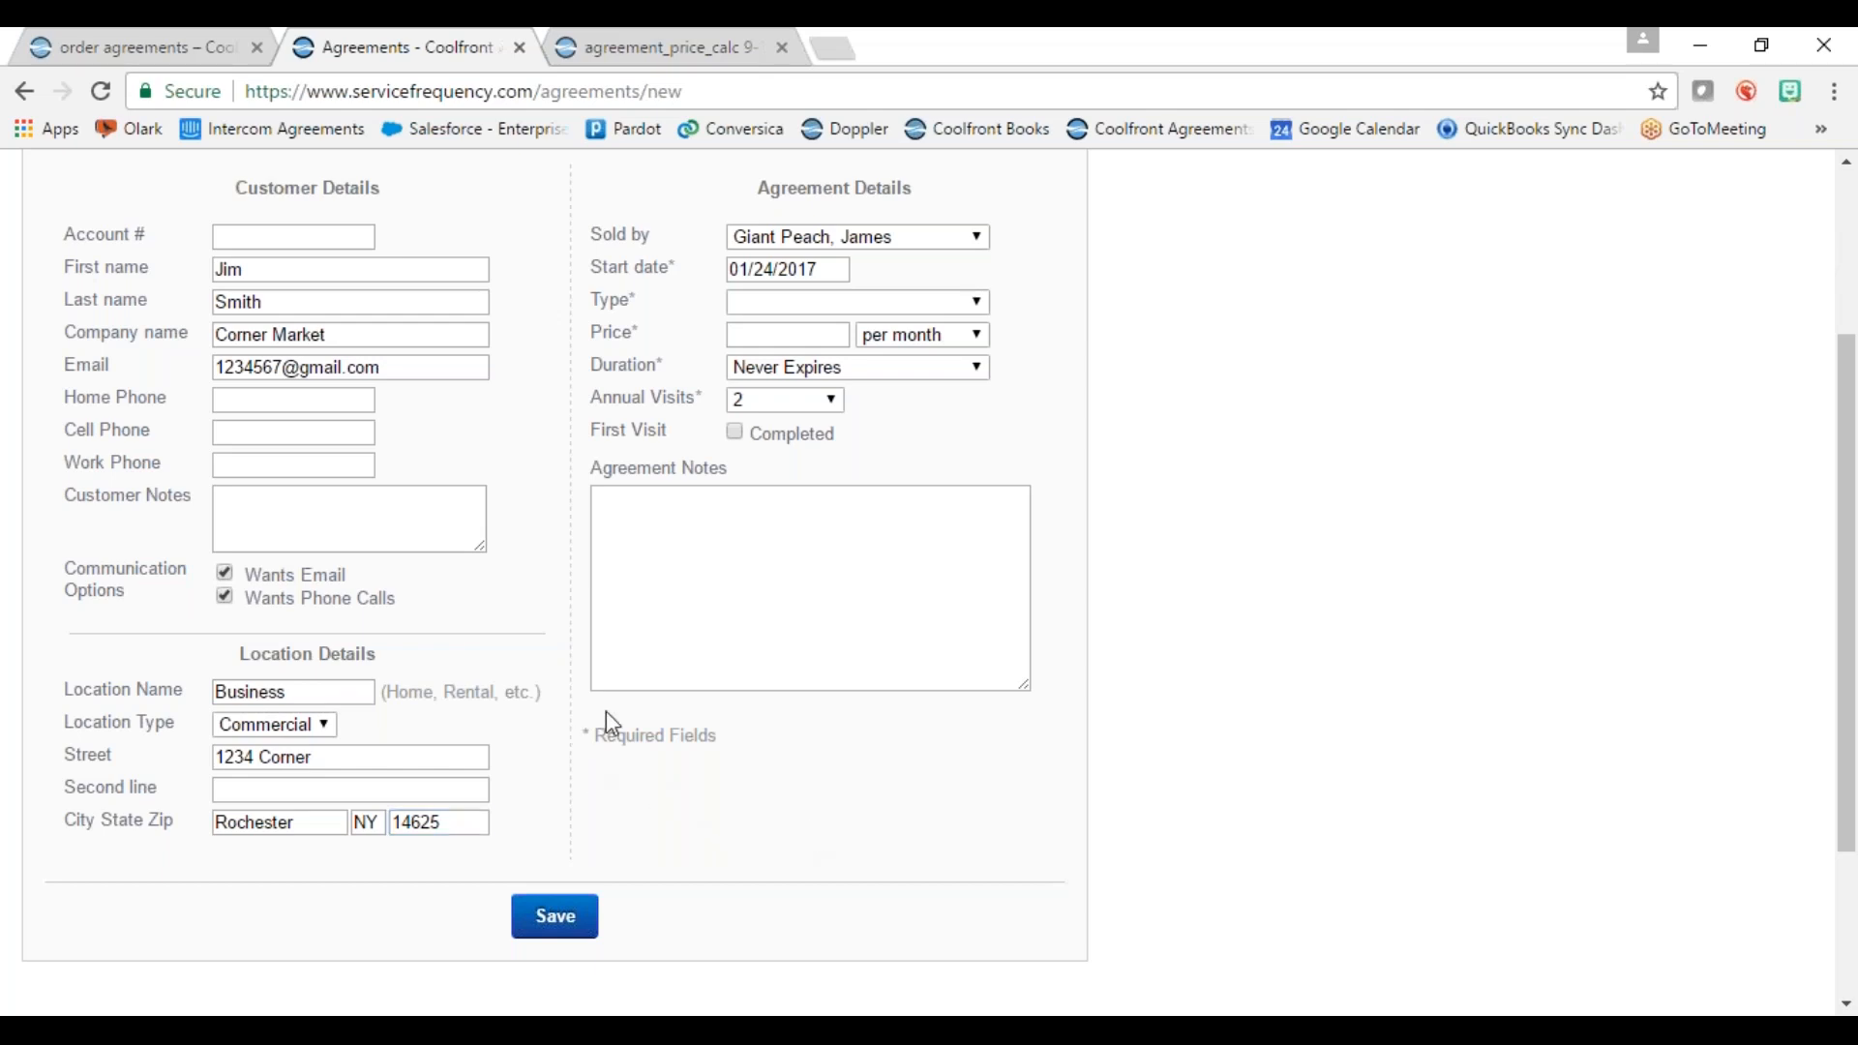
Step: Credit the sale to another salesperson and set the agreement type to Heating & Cooling
{"action": "left_click", "coordinate": [965, 240]}
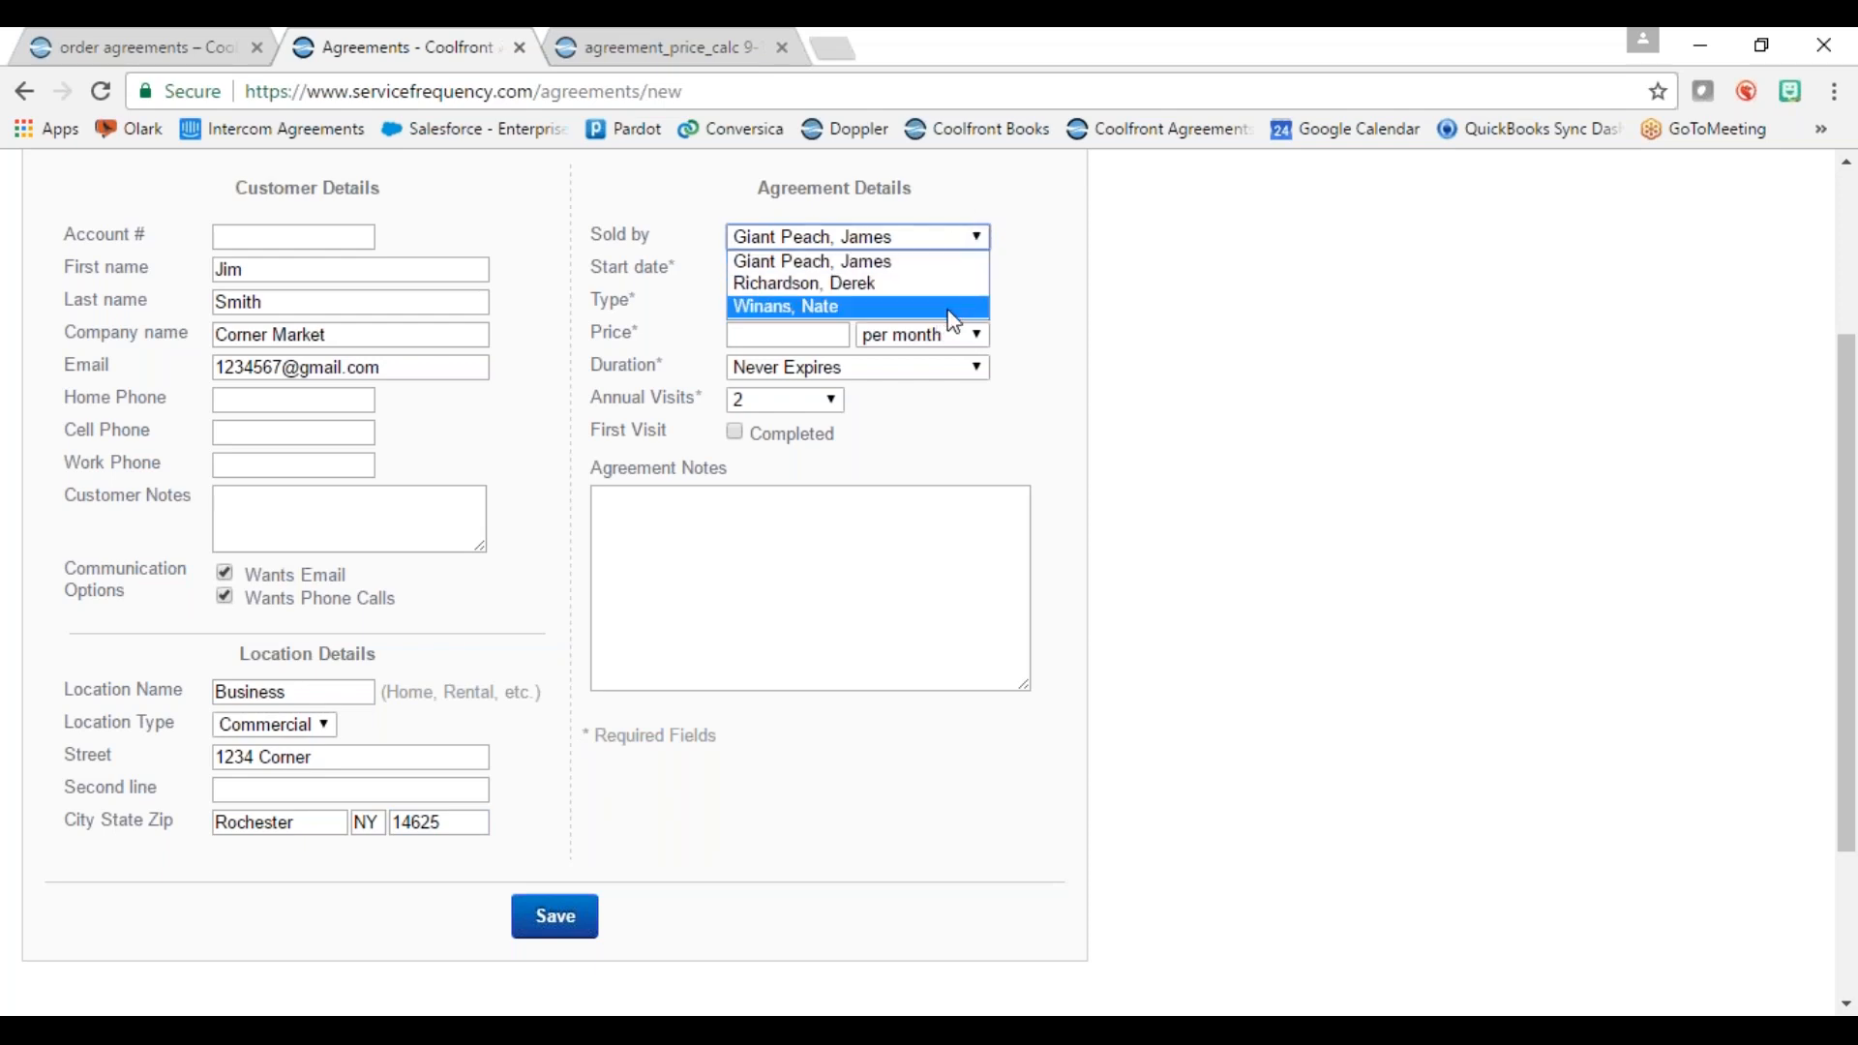
{"action": "left_click", "coordinate": [891, 308]}
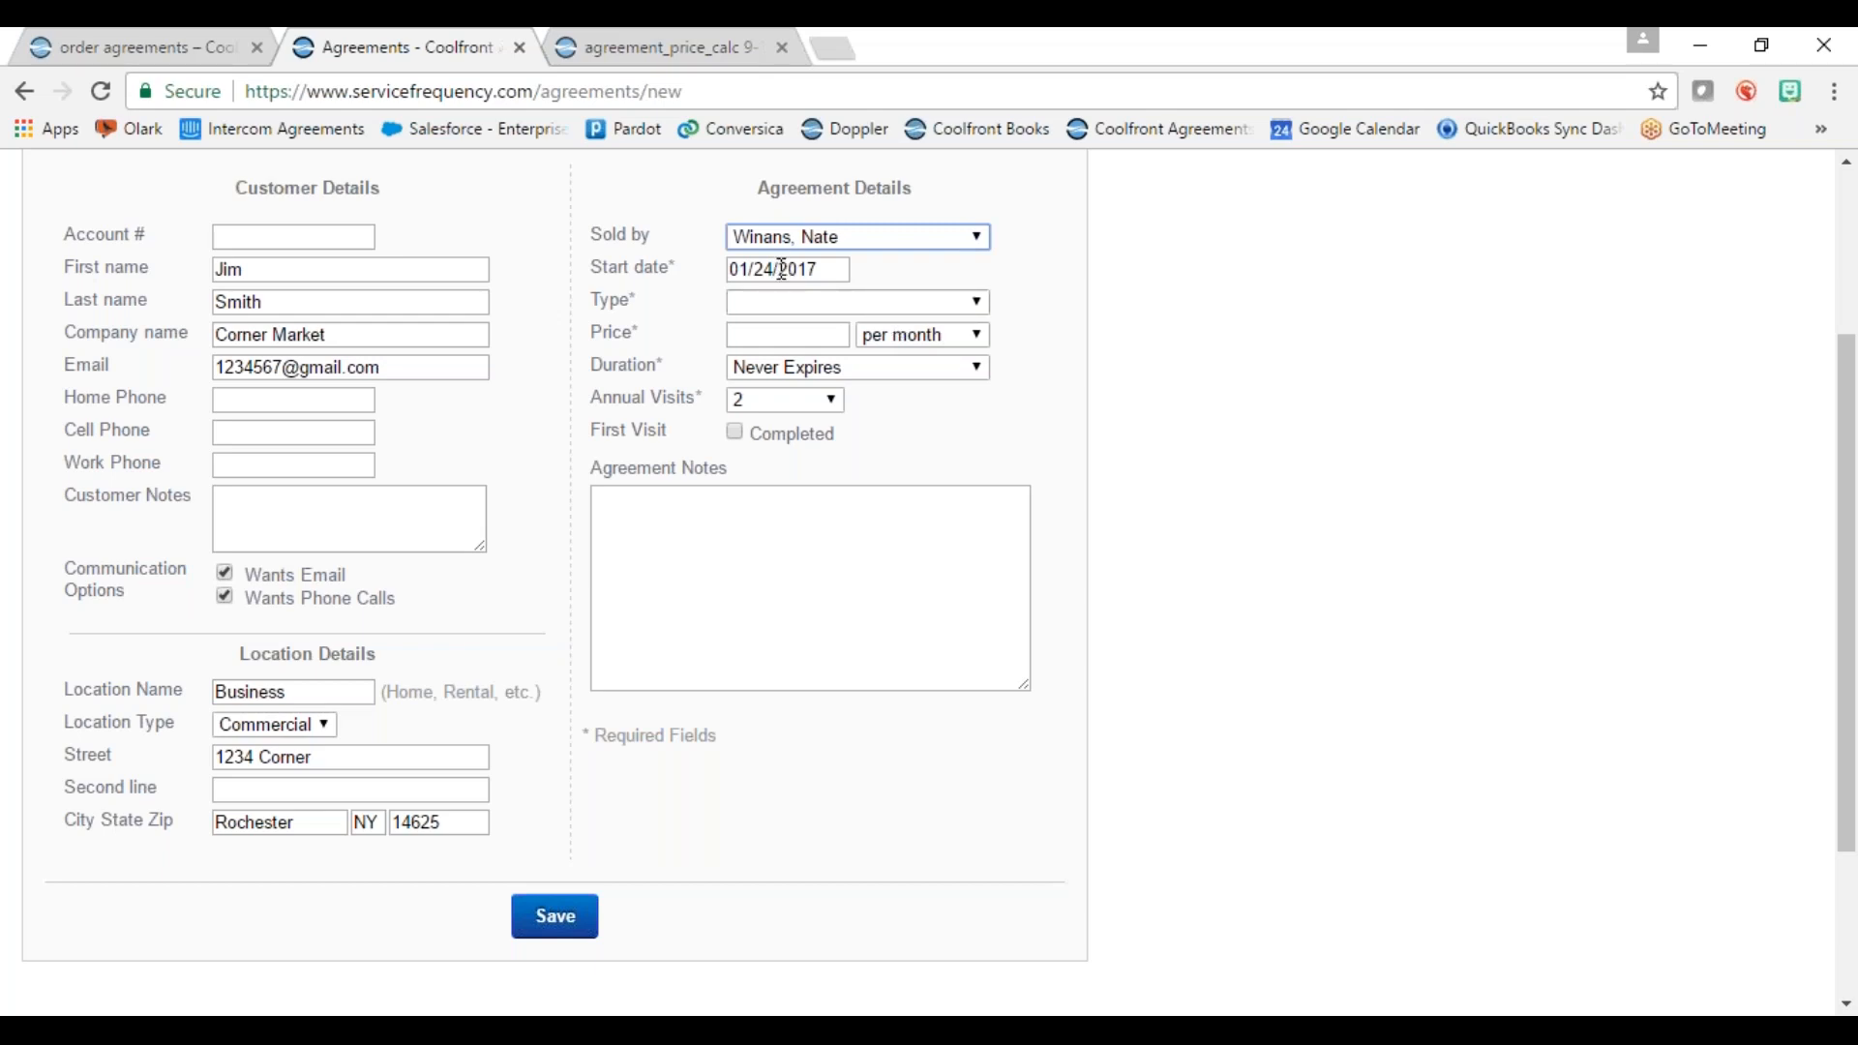
{"action": "left_click", "coordinate": [791, 303]}
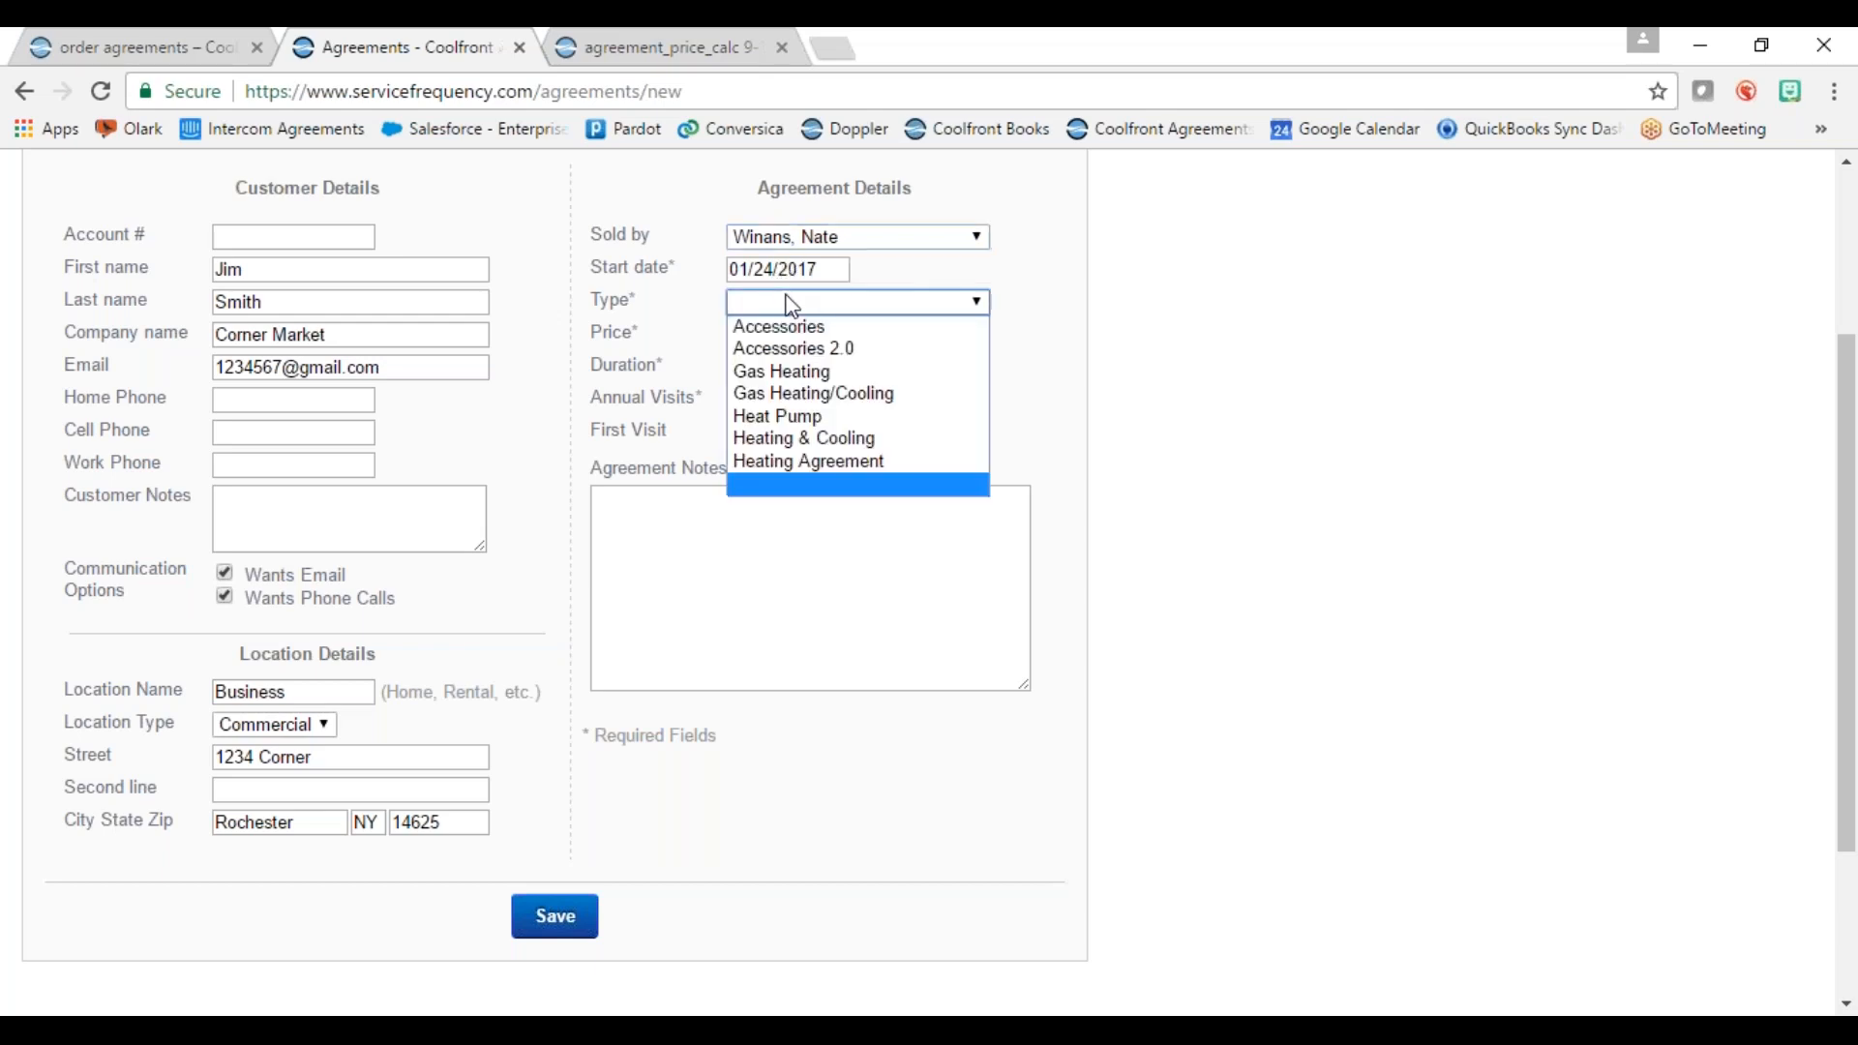
{"action": "left_click", "coordinate": [917, 447]}
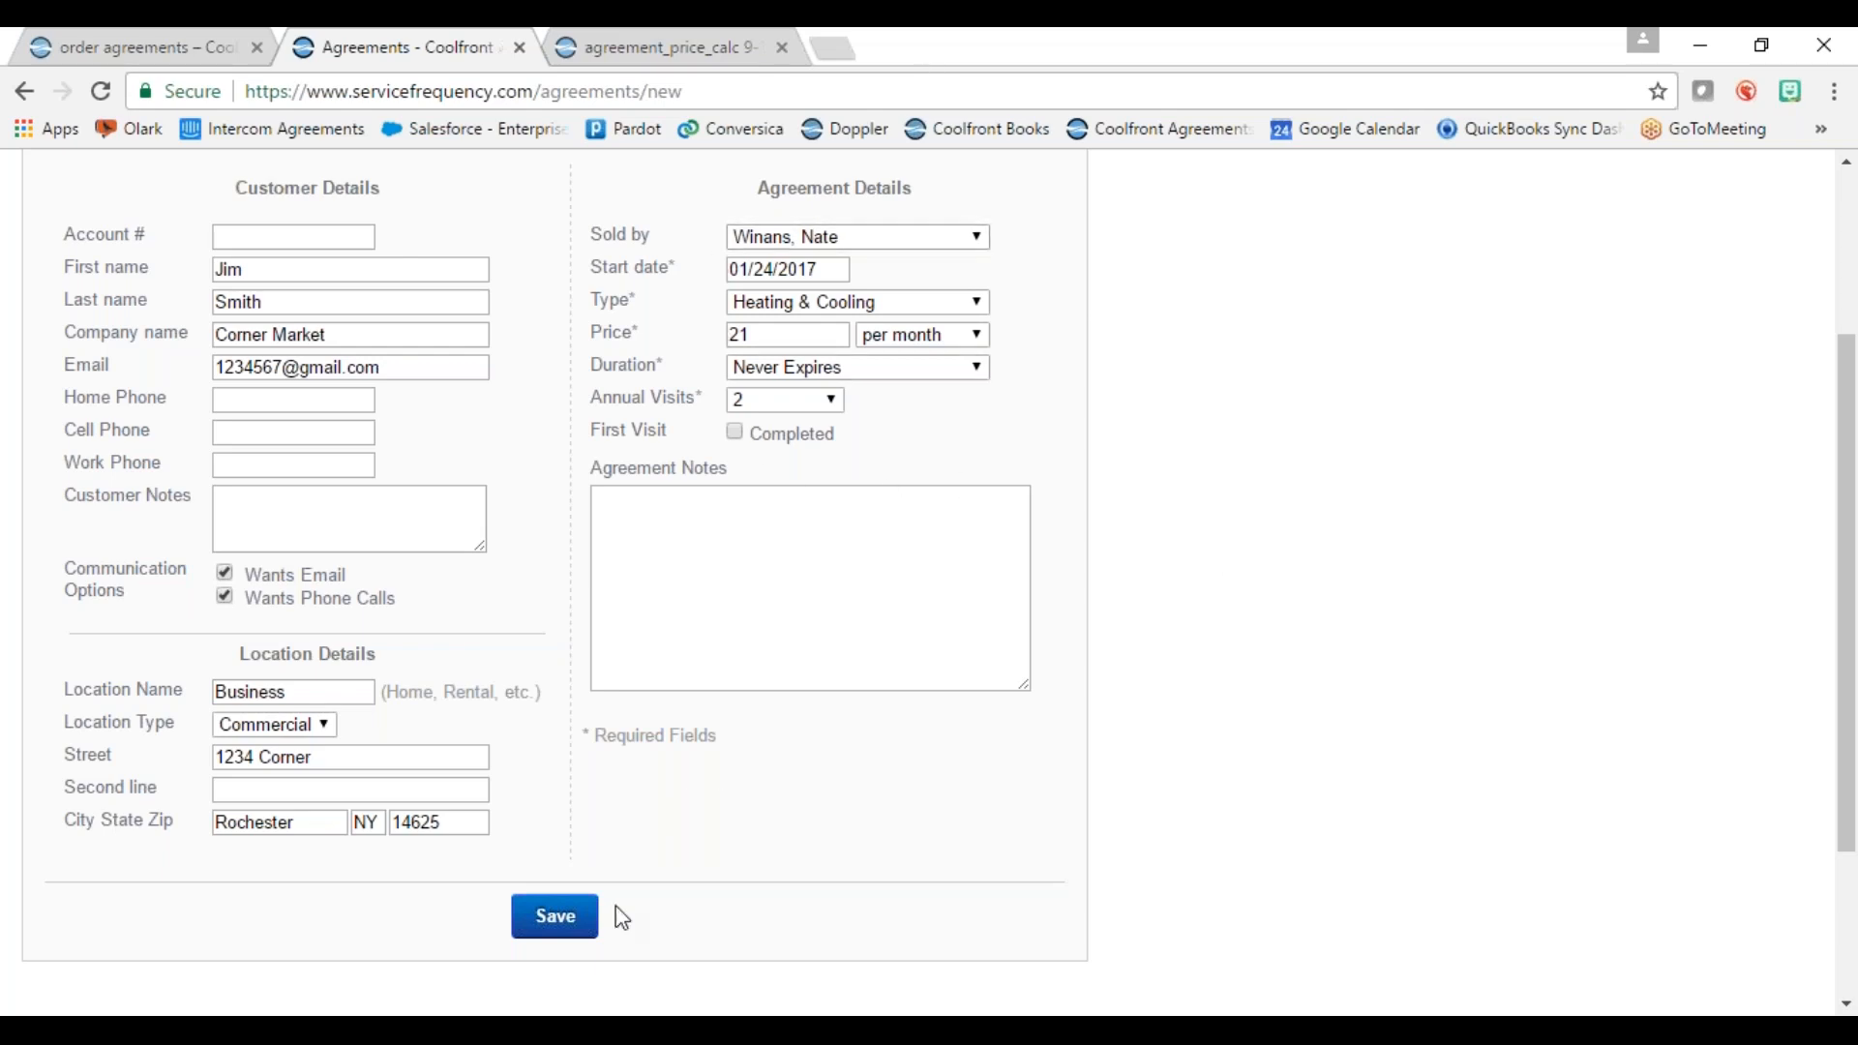
Step: Save Corner Market's Heating & Cooling agreement, then reopen and re-save the customer's details
{"action": "left_click", "coordinate": [571, 919]}
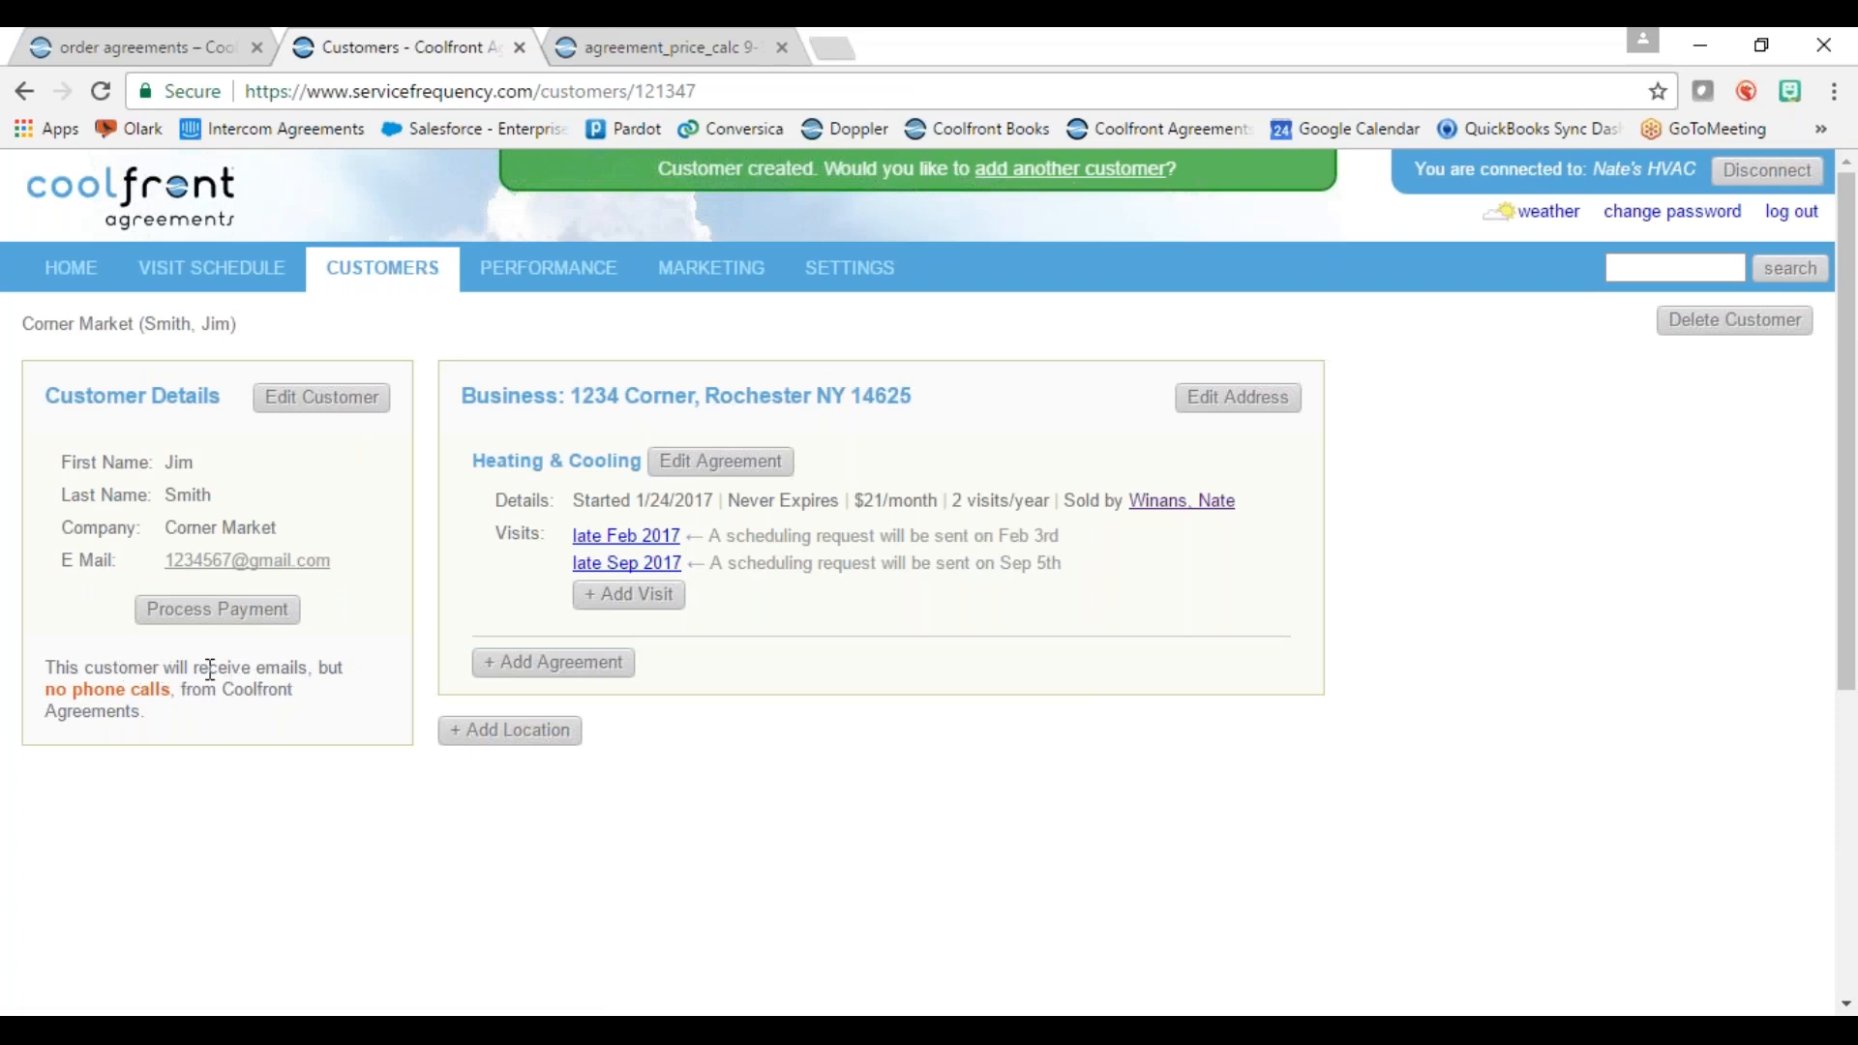
{"action": "left_click", "coordinate": [313, 406]}
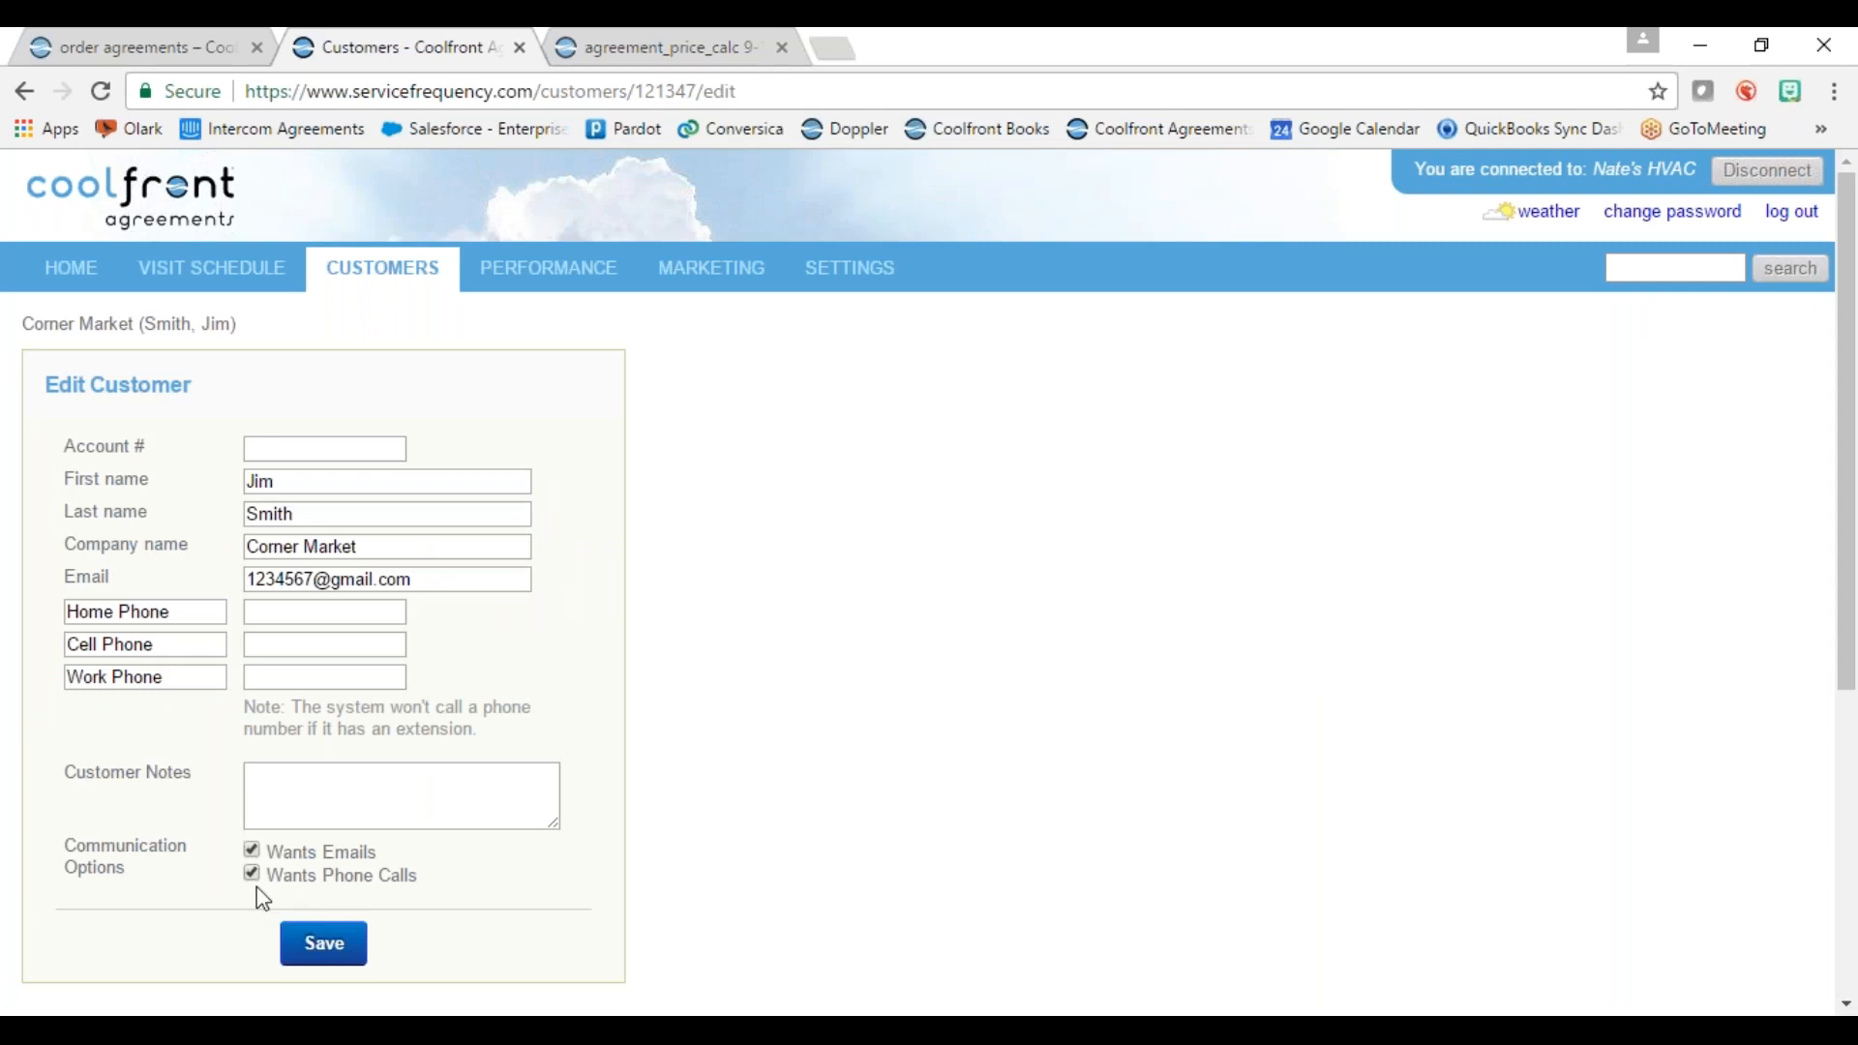
{"action": "left_click", "coordinate": [329, 956]}
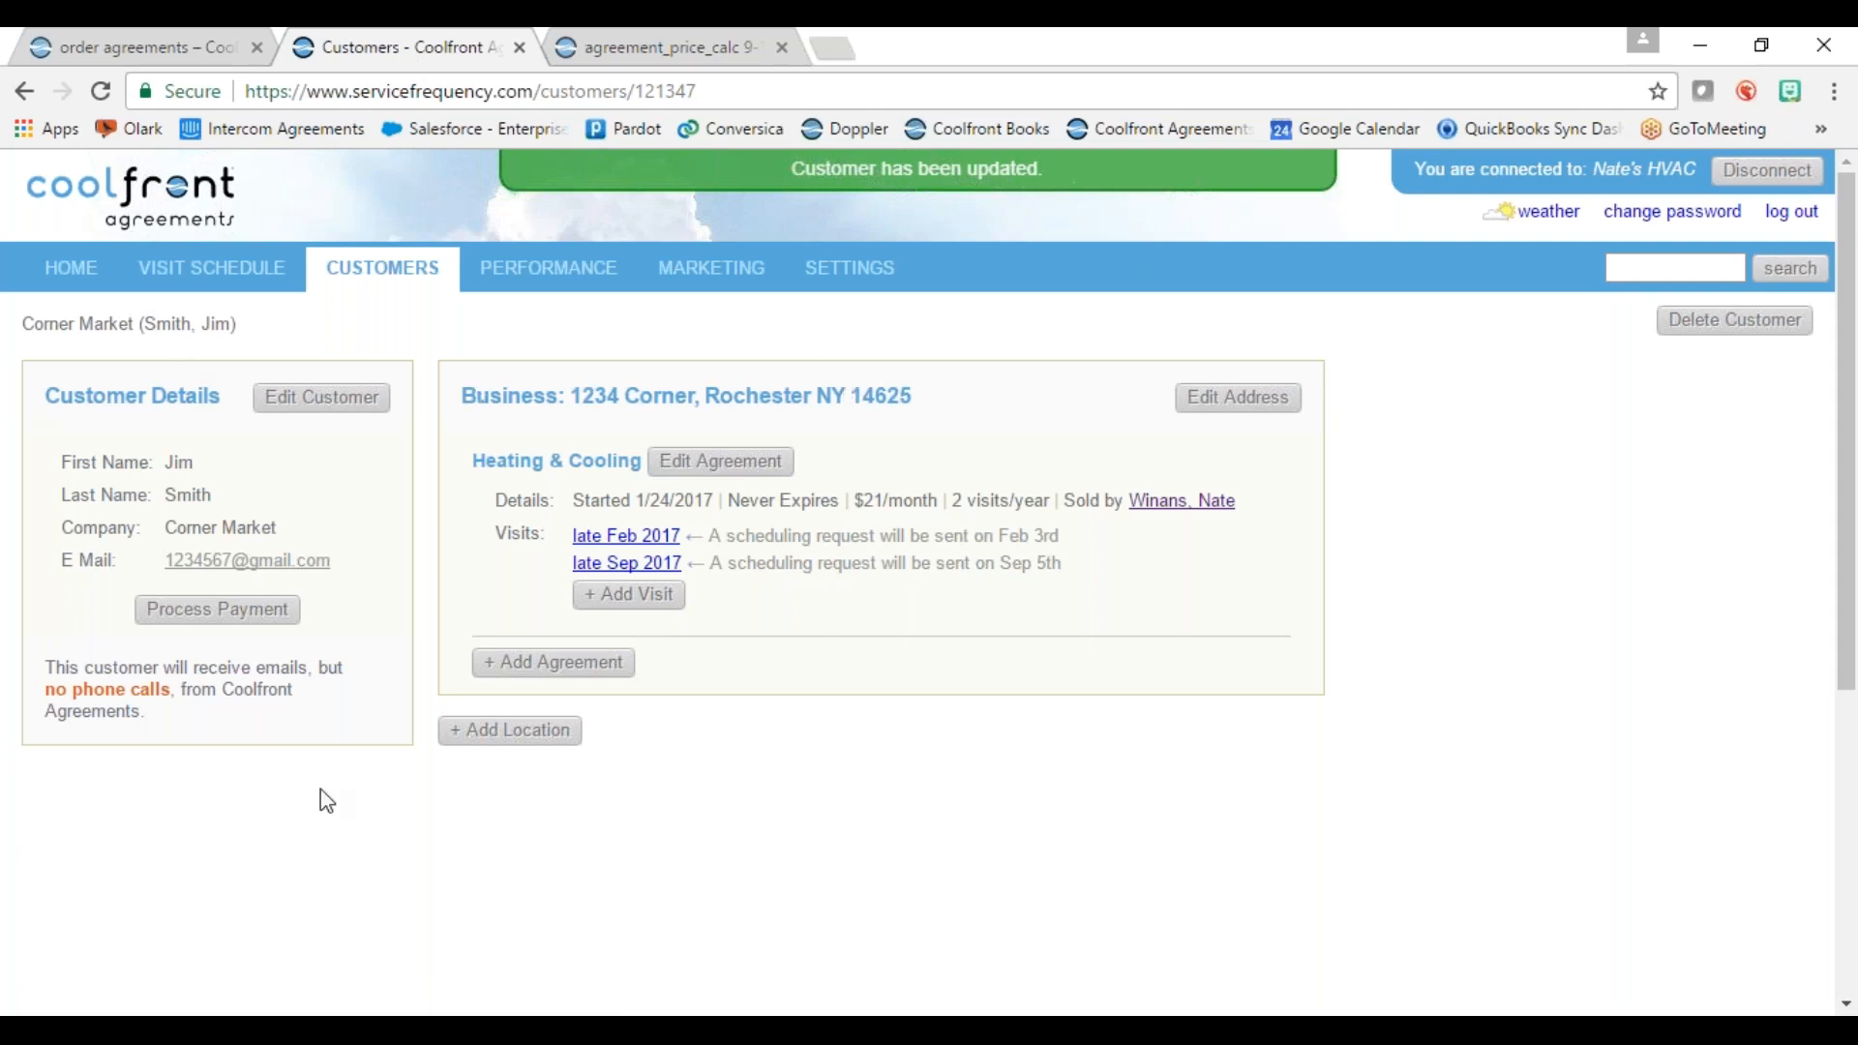
{"action": "left_click_drag", "start_coordinate": [46, 689], "coordinate": [175, 689]}
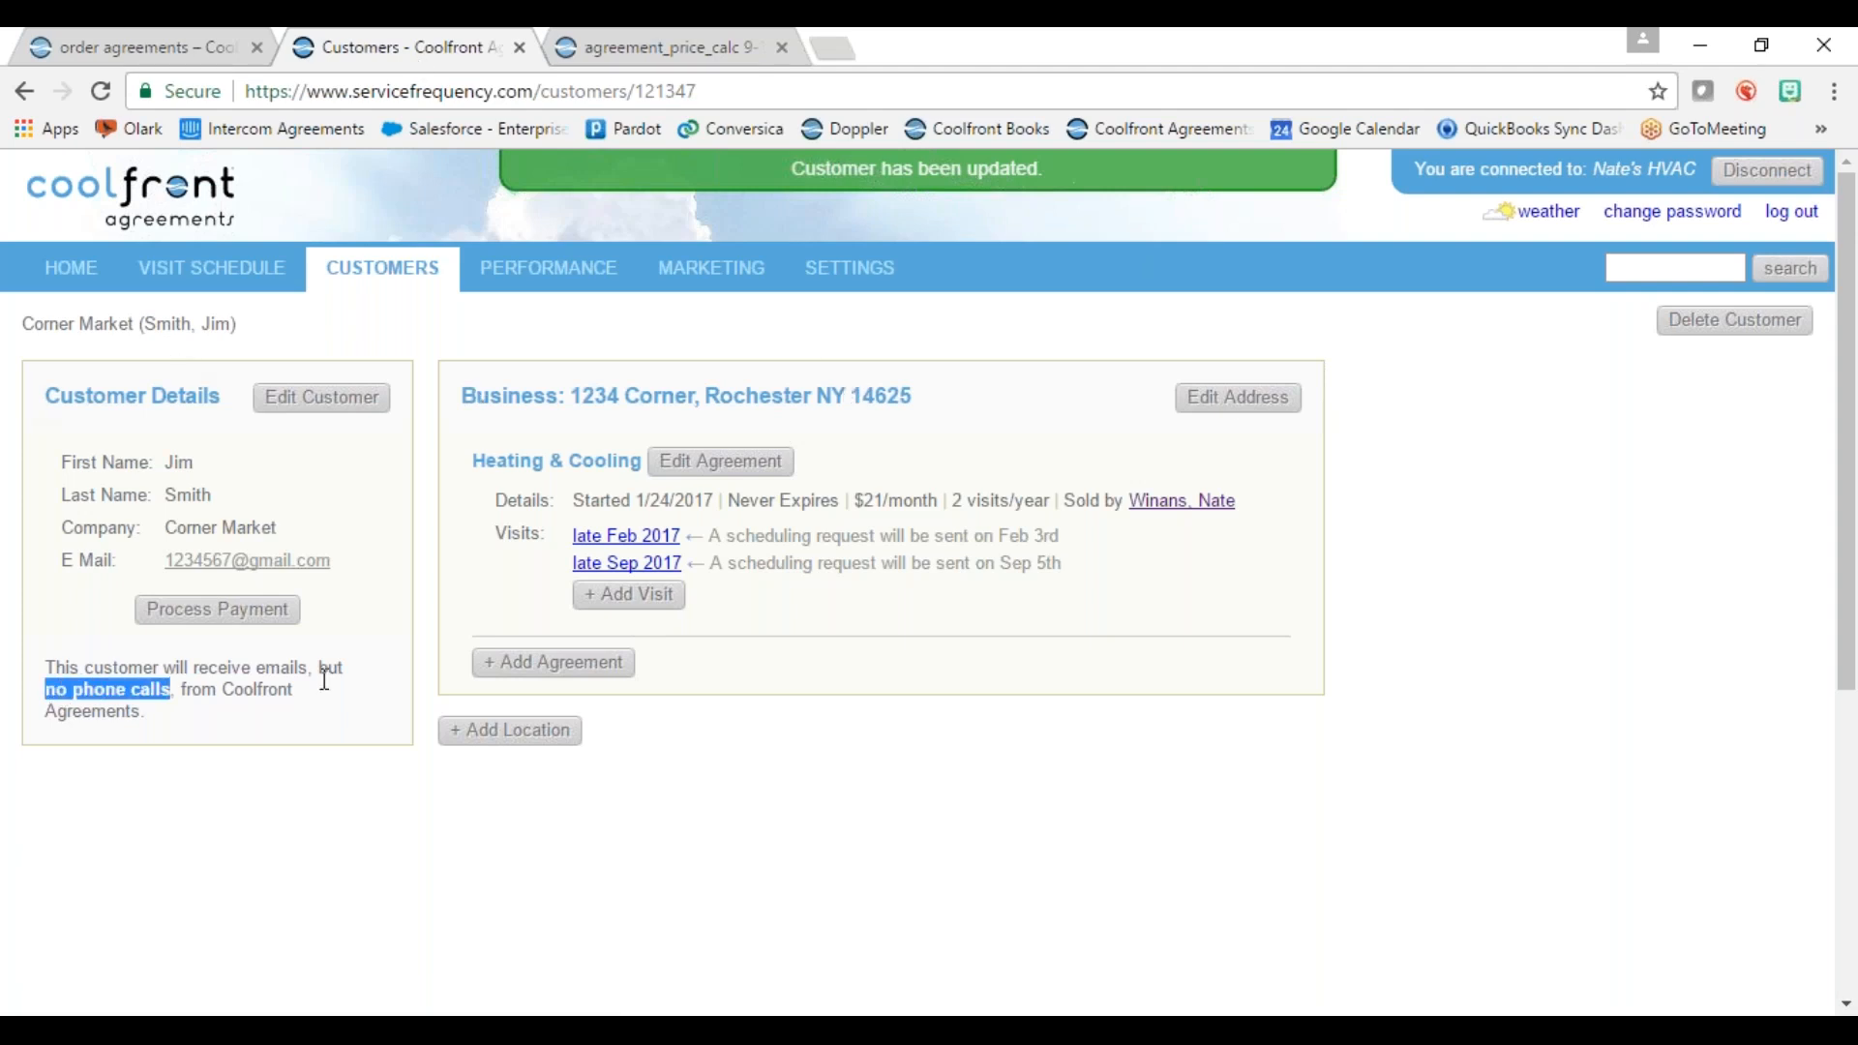
Step: Save the scheduling request settings under the account's communications settings
{"action": "left_click", "coordinate": [862, 279]}
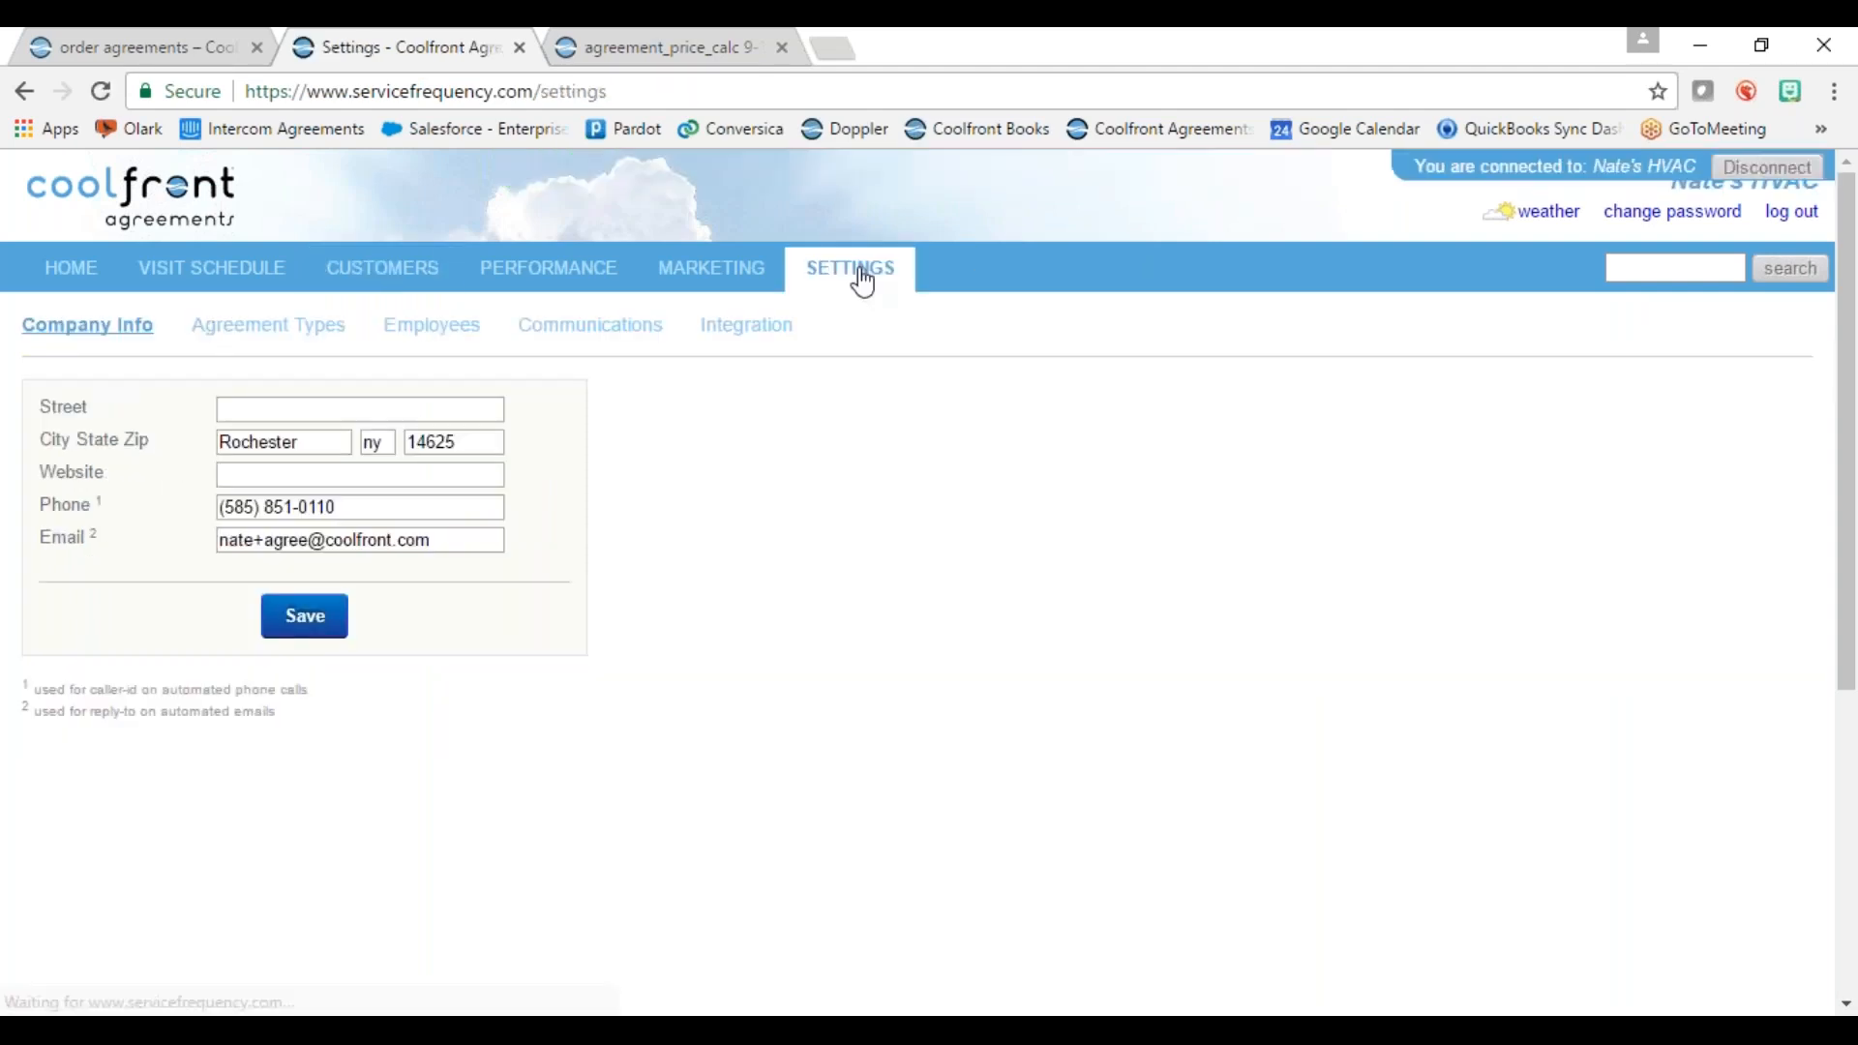
{"action": "left_click", "coordinate": [577, 329]}
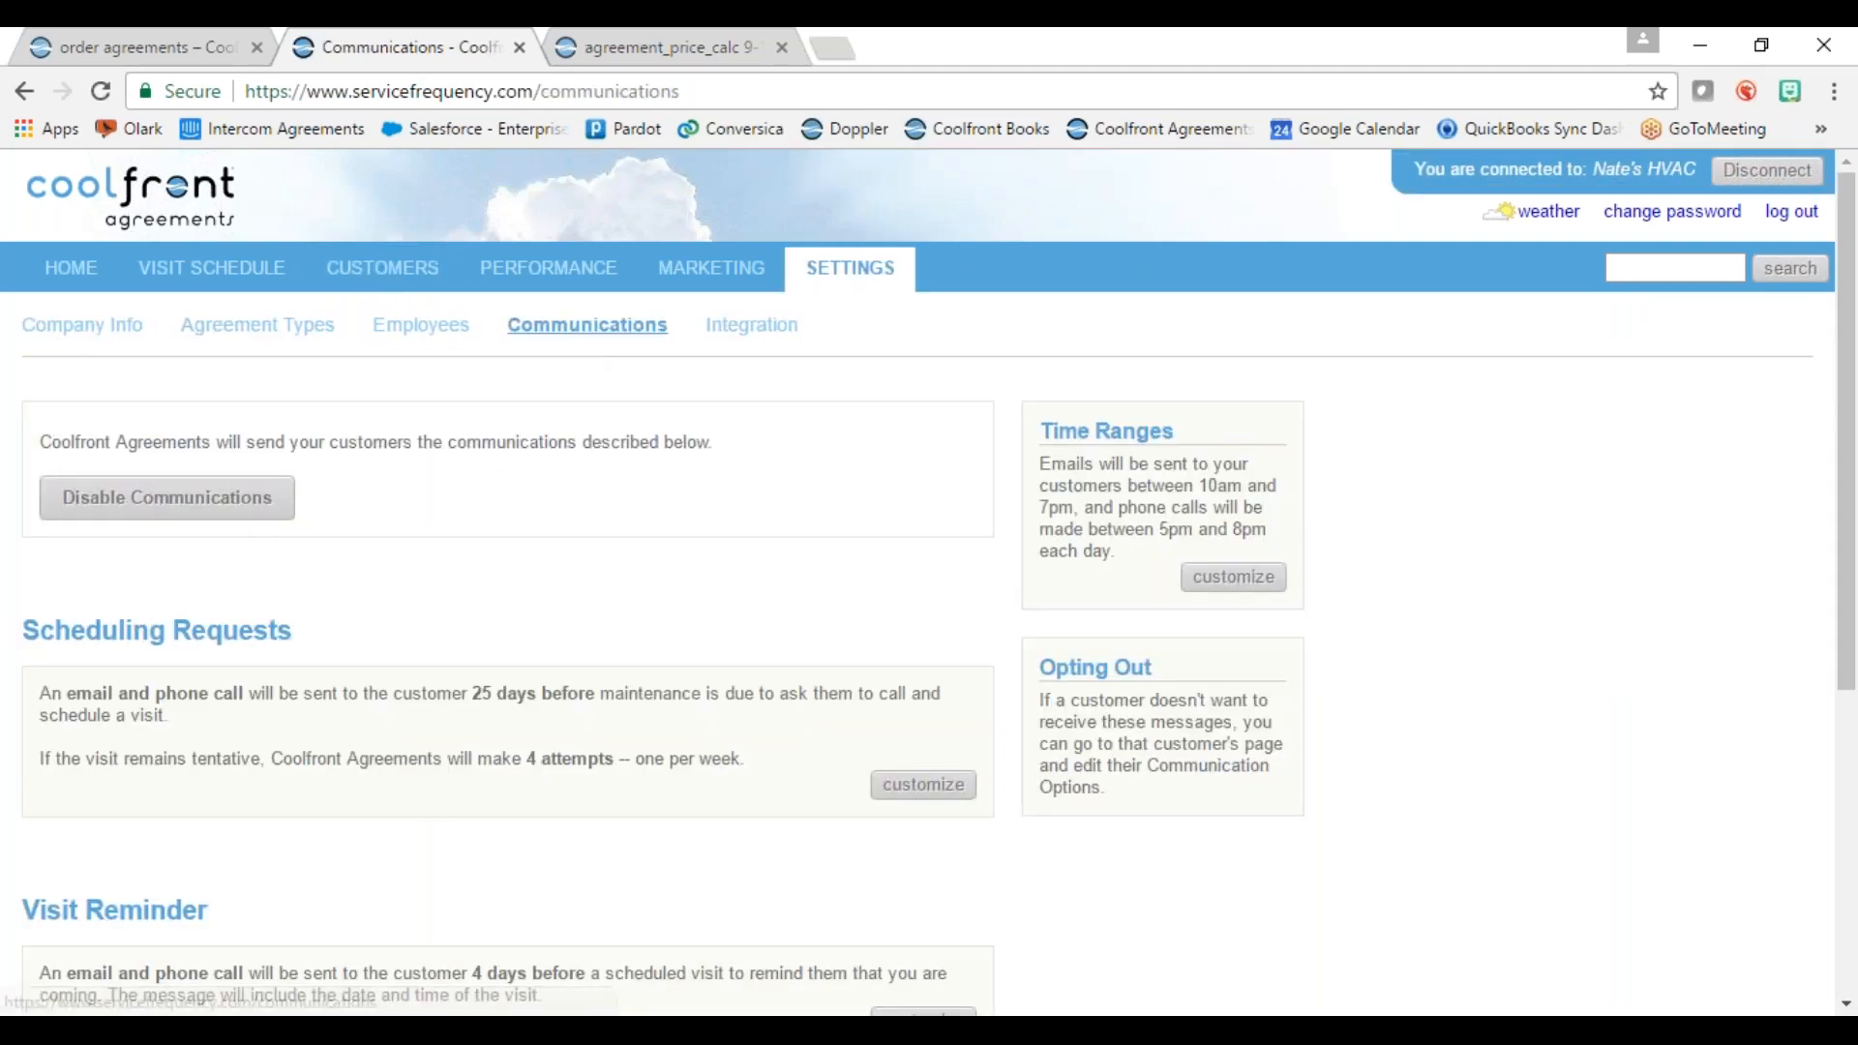
{"action": "left_click", "coordinate": [931, 795]}
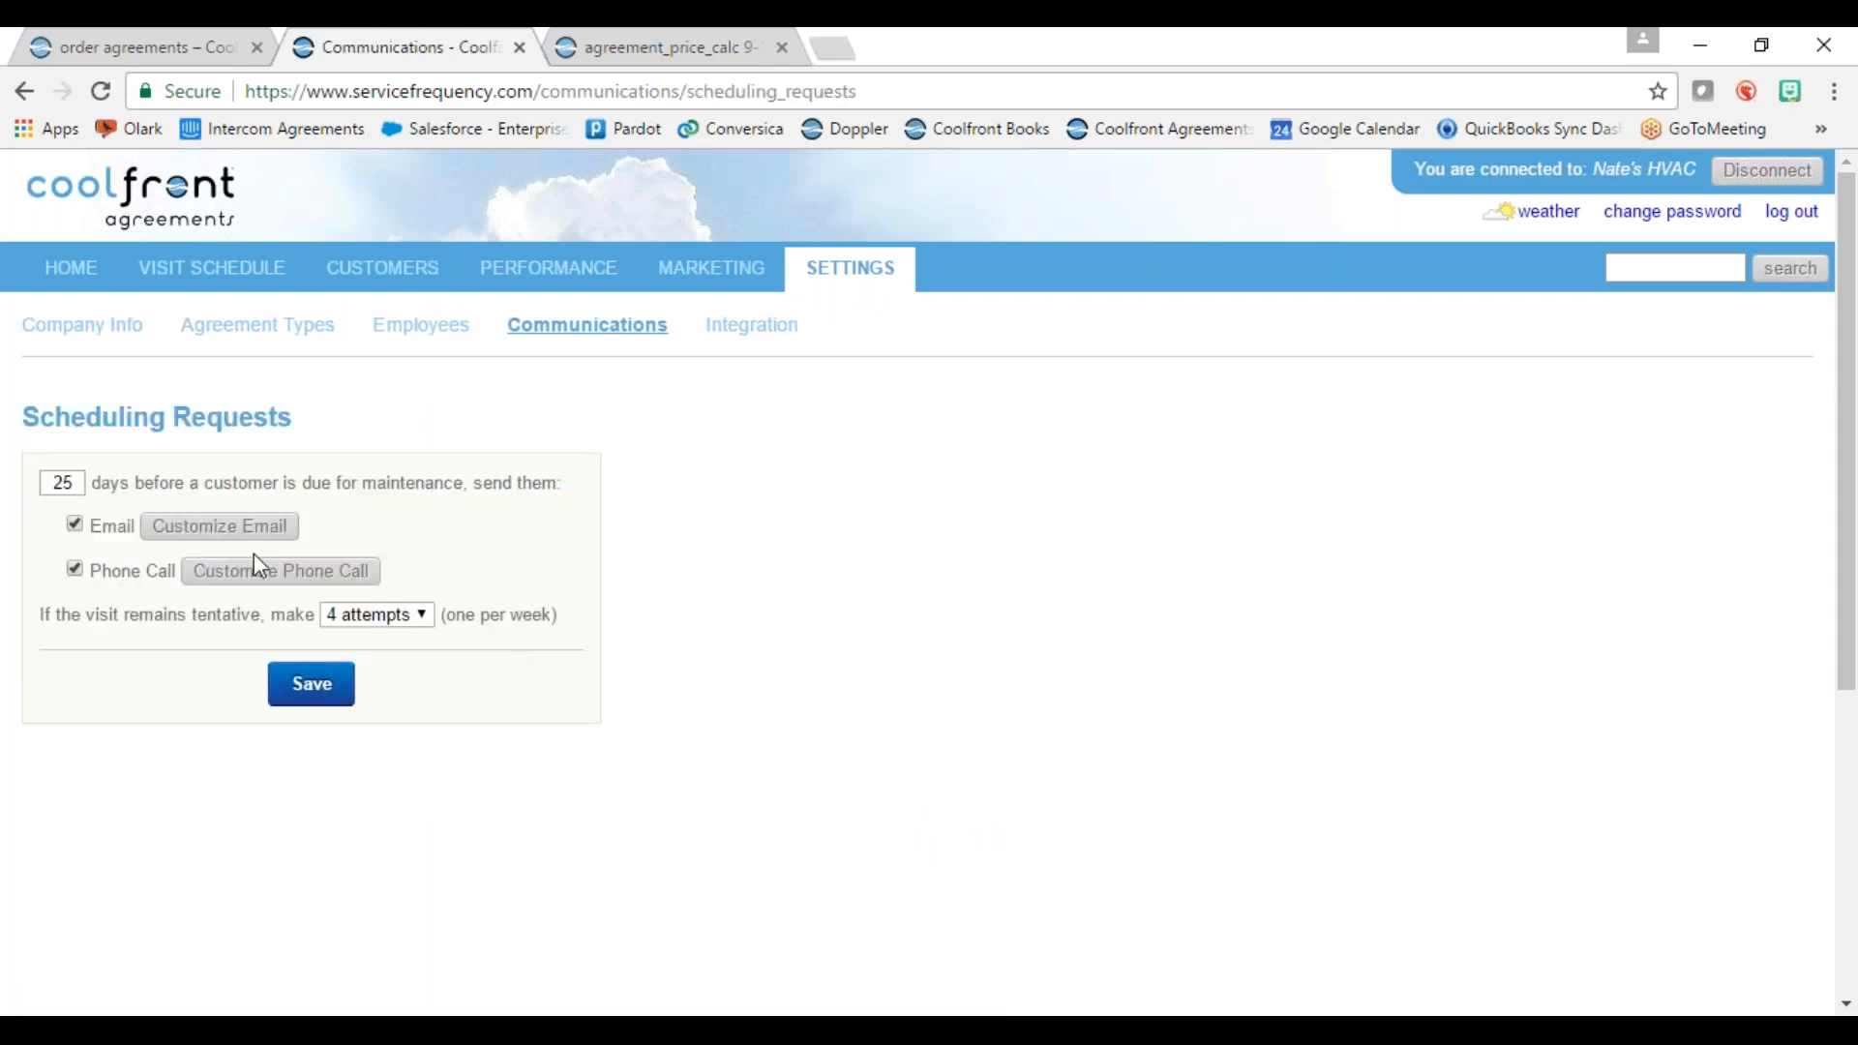
{"action": "left_click", "coordinate": [319, 689]}
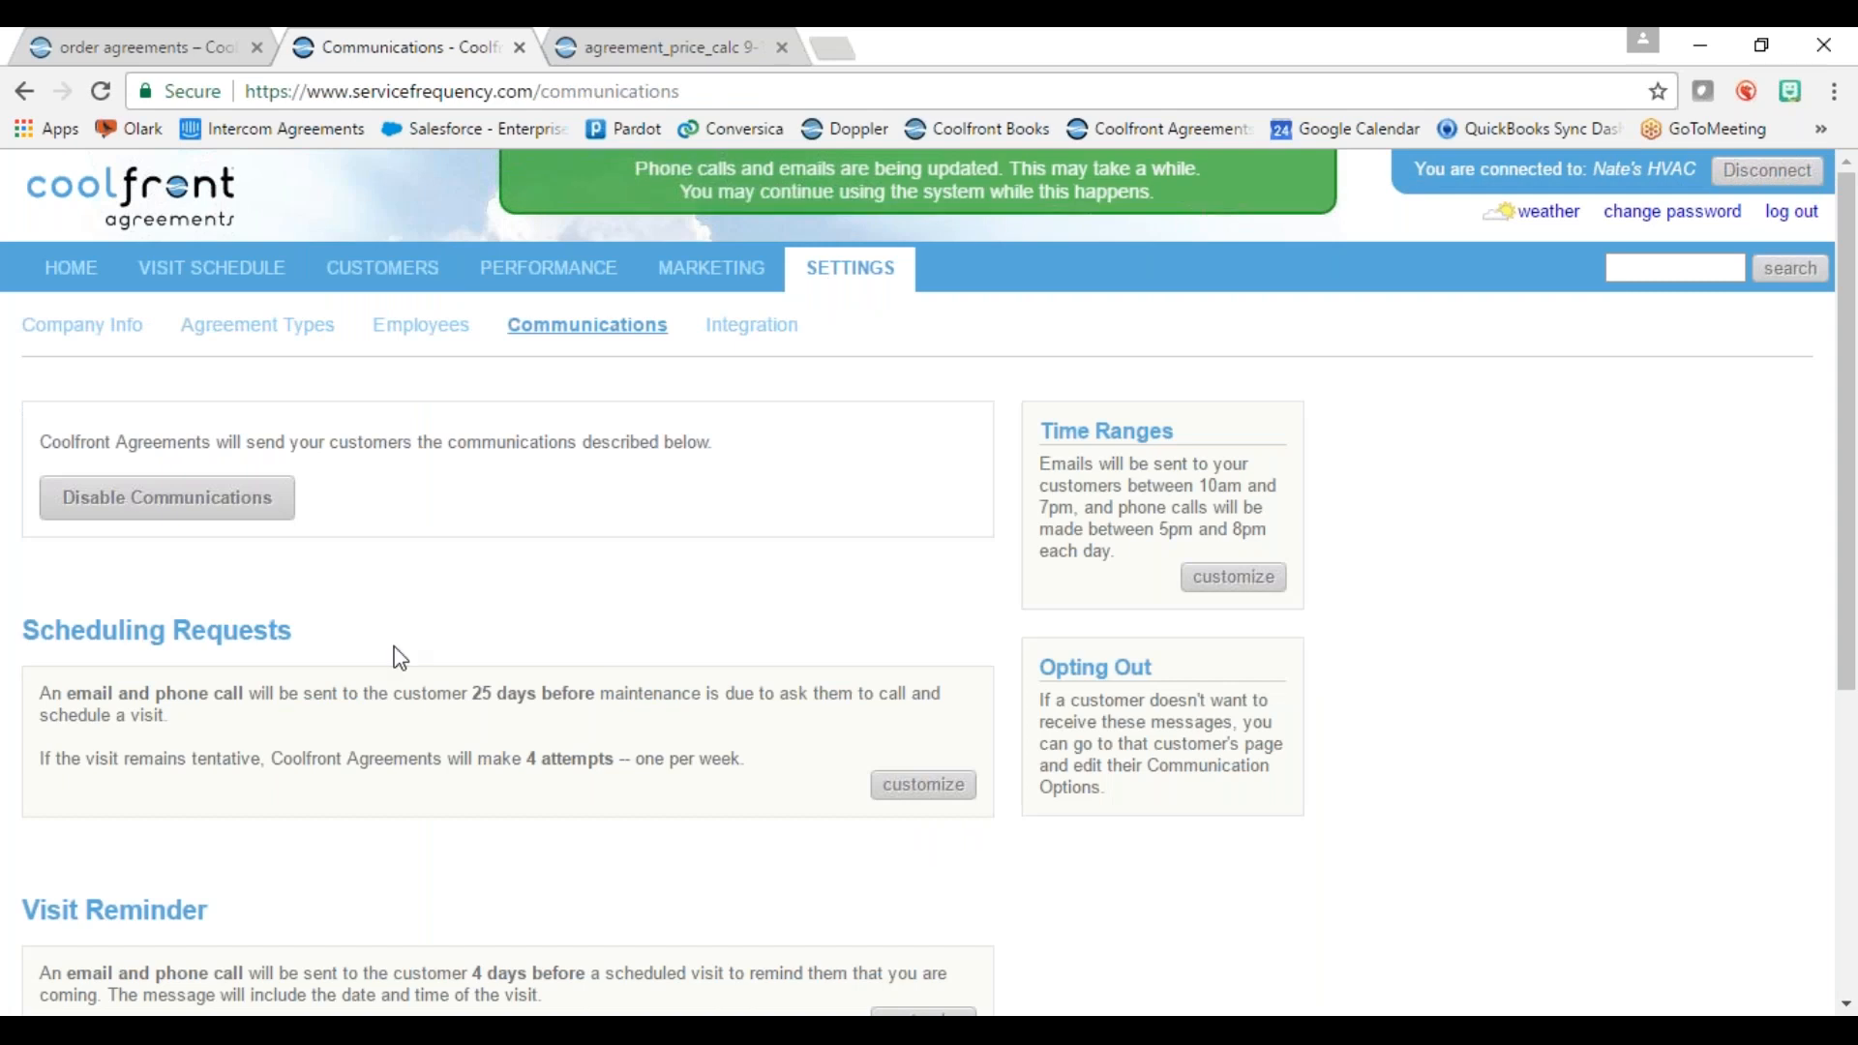
Step: Save the visit reminder and thank-you email settings, then show the Agreement Customers list
{"action": "scroll", "coordinate": [400, 658], "scroll_direction": "down", "scroll_amount": 4}
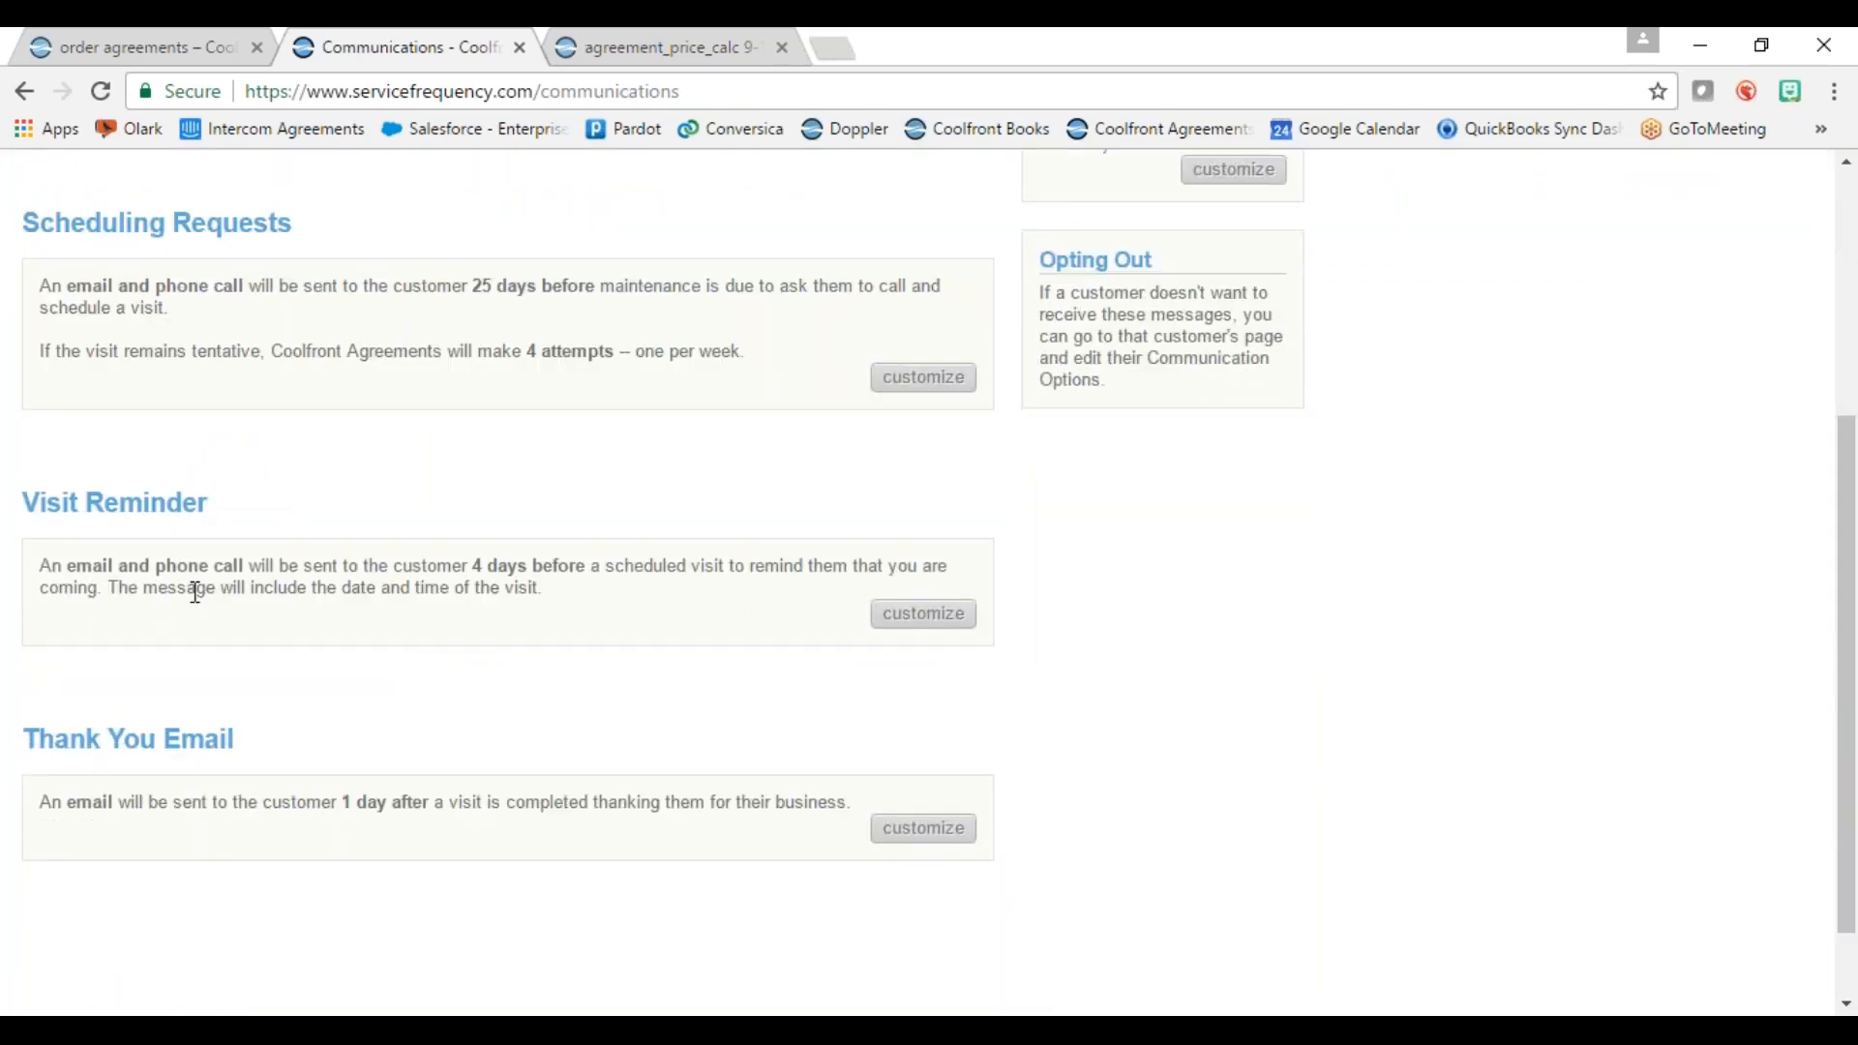
{"action": "left_click", "coordinate": [930, 620]}
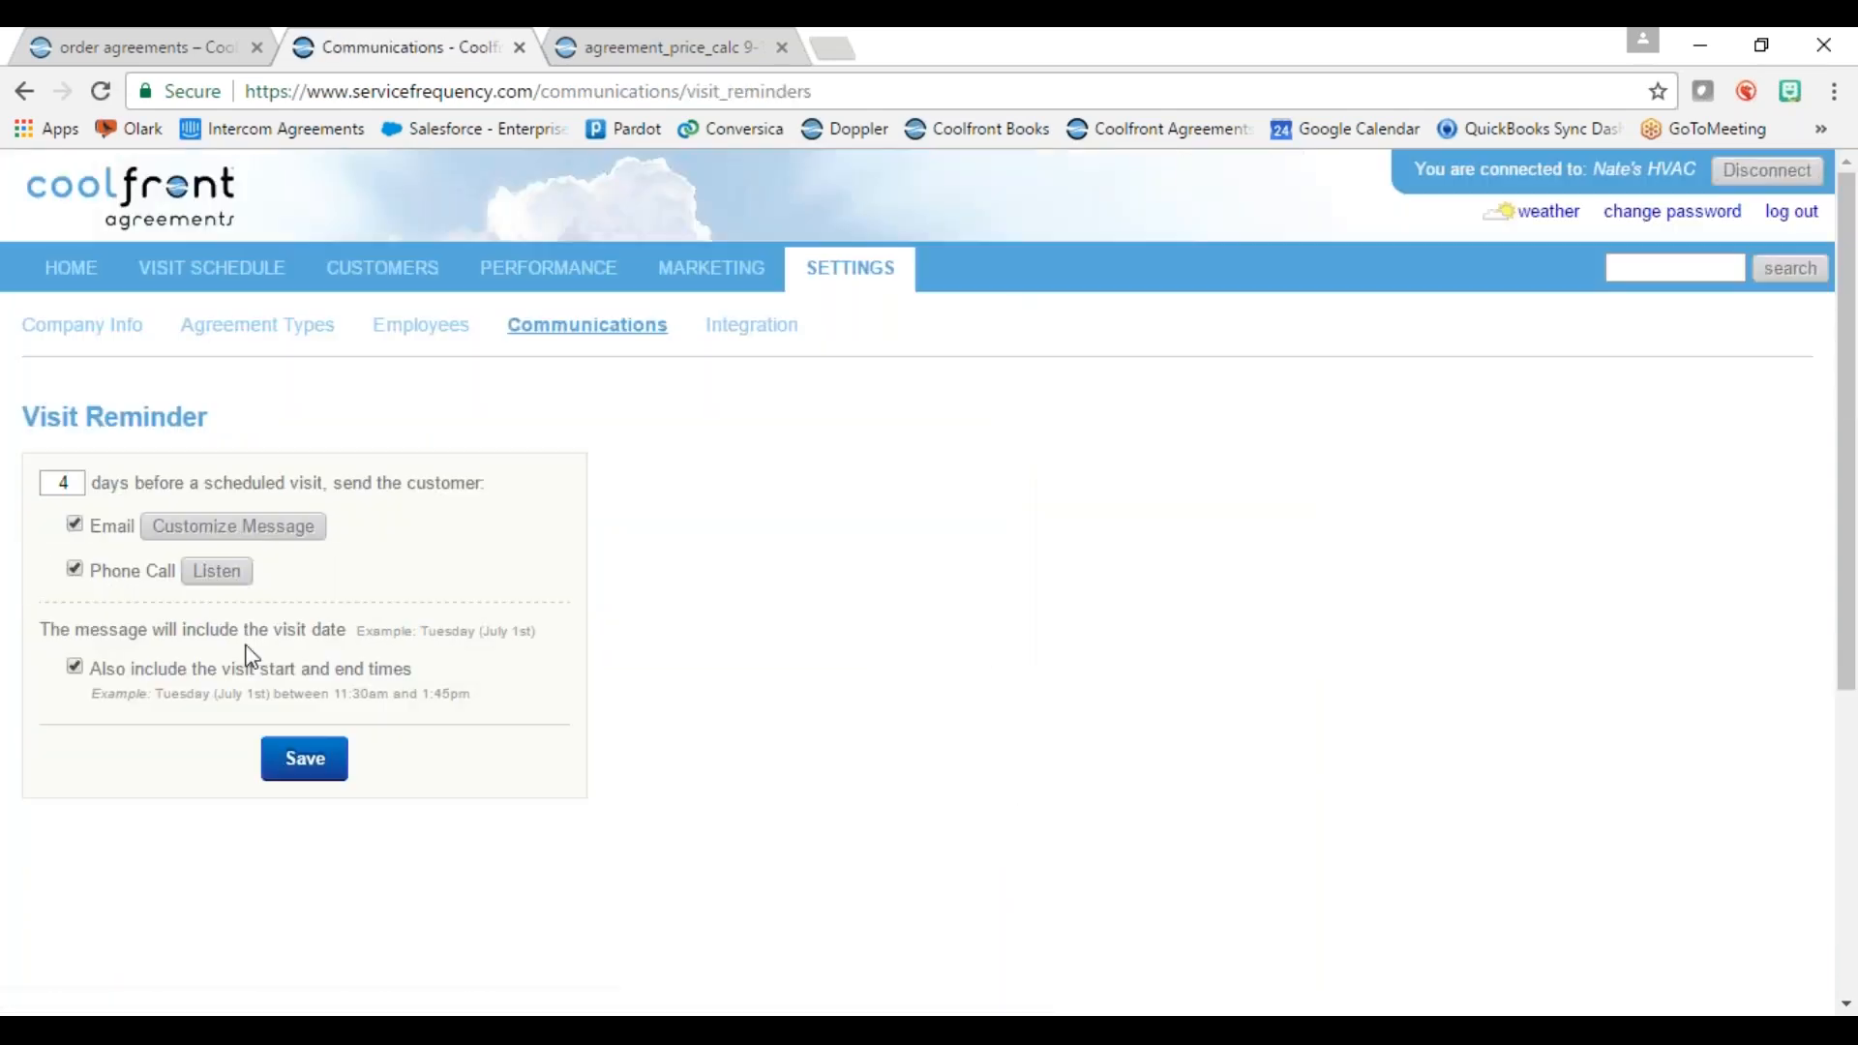
{"action": "left_click", "coordinate": [311, 767]}
{"action": "scroll", "coordinate": [425, 823], "scroll_direction": "down", "scroll_amount": 5}
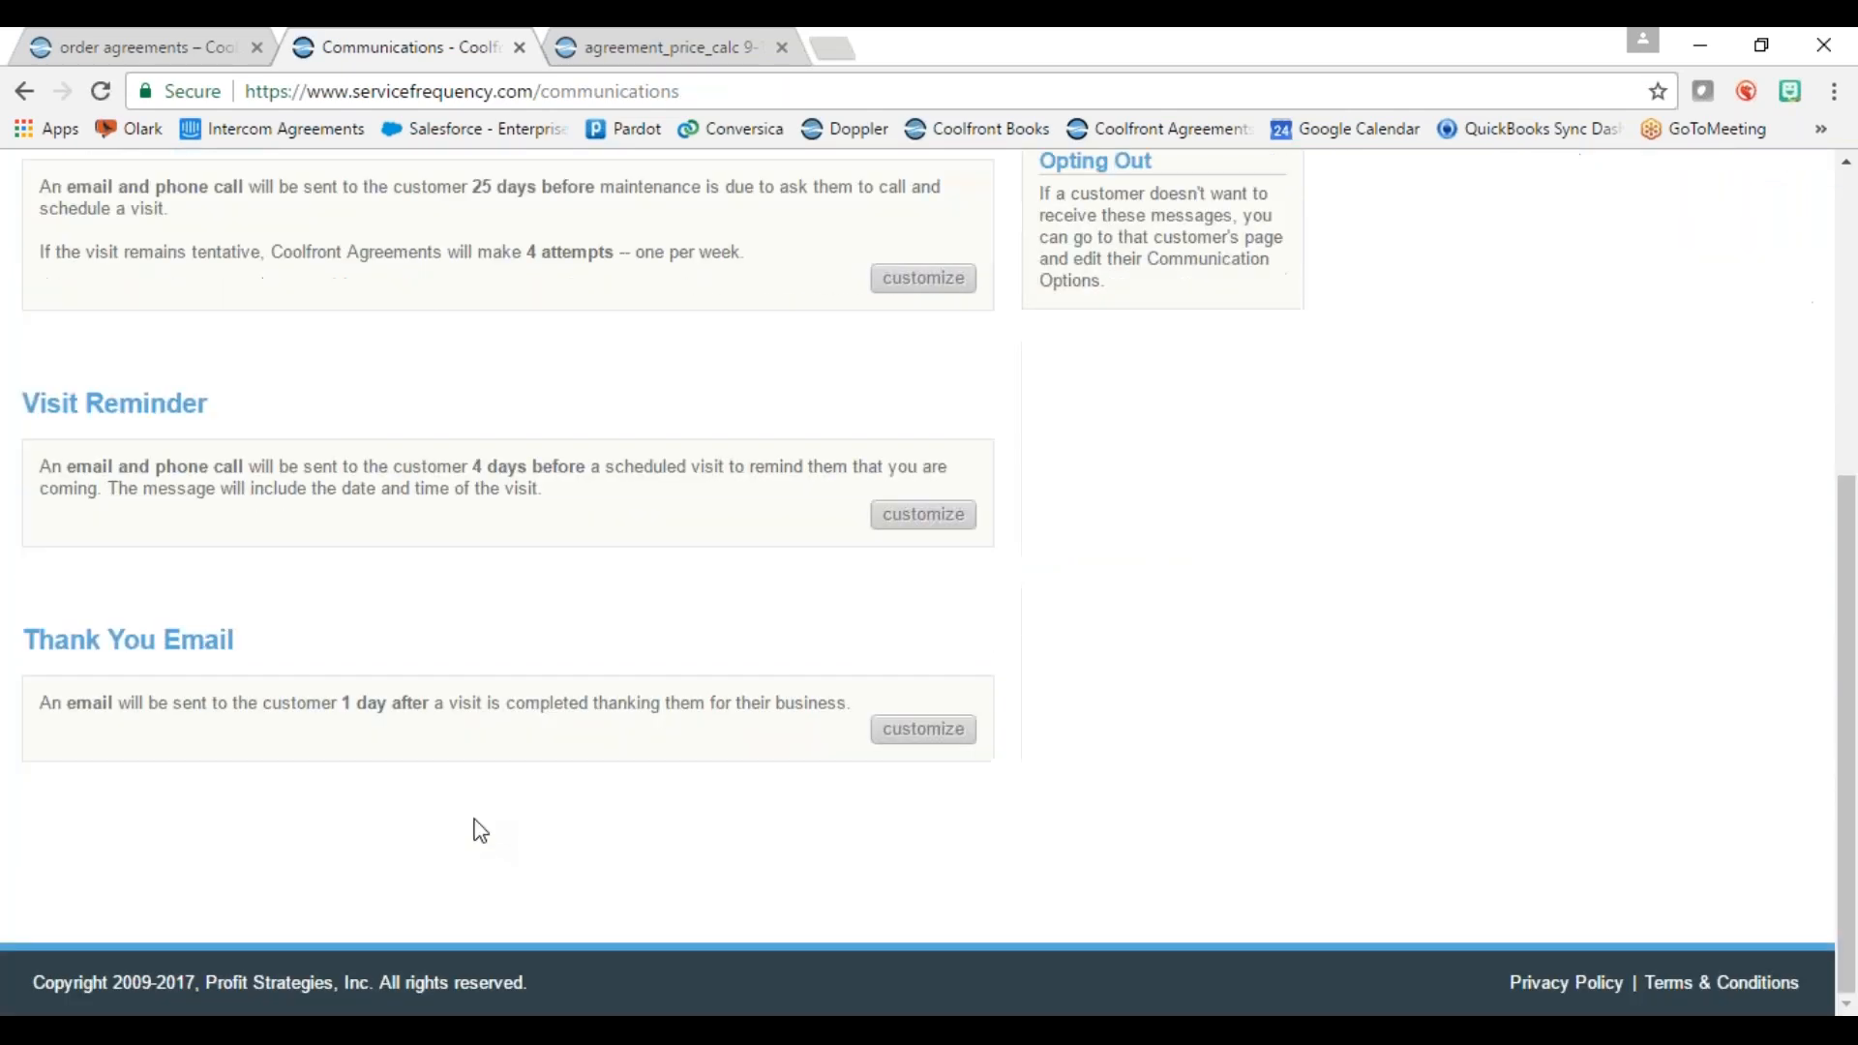
{"action": "left_click", "coordinate": [927, 736]}
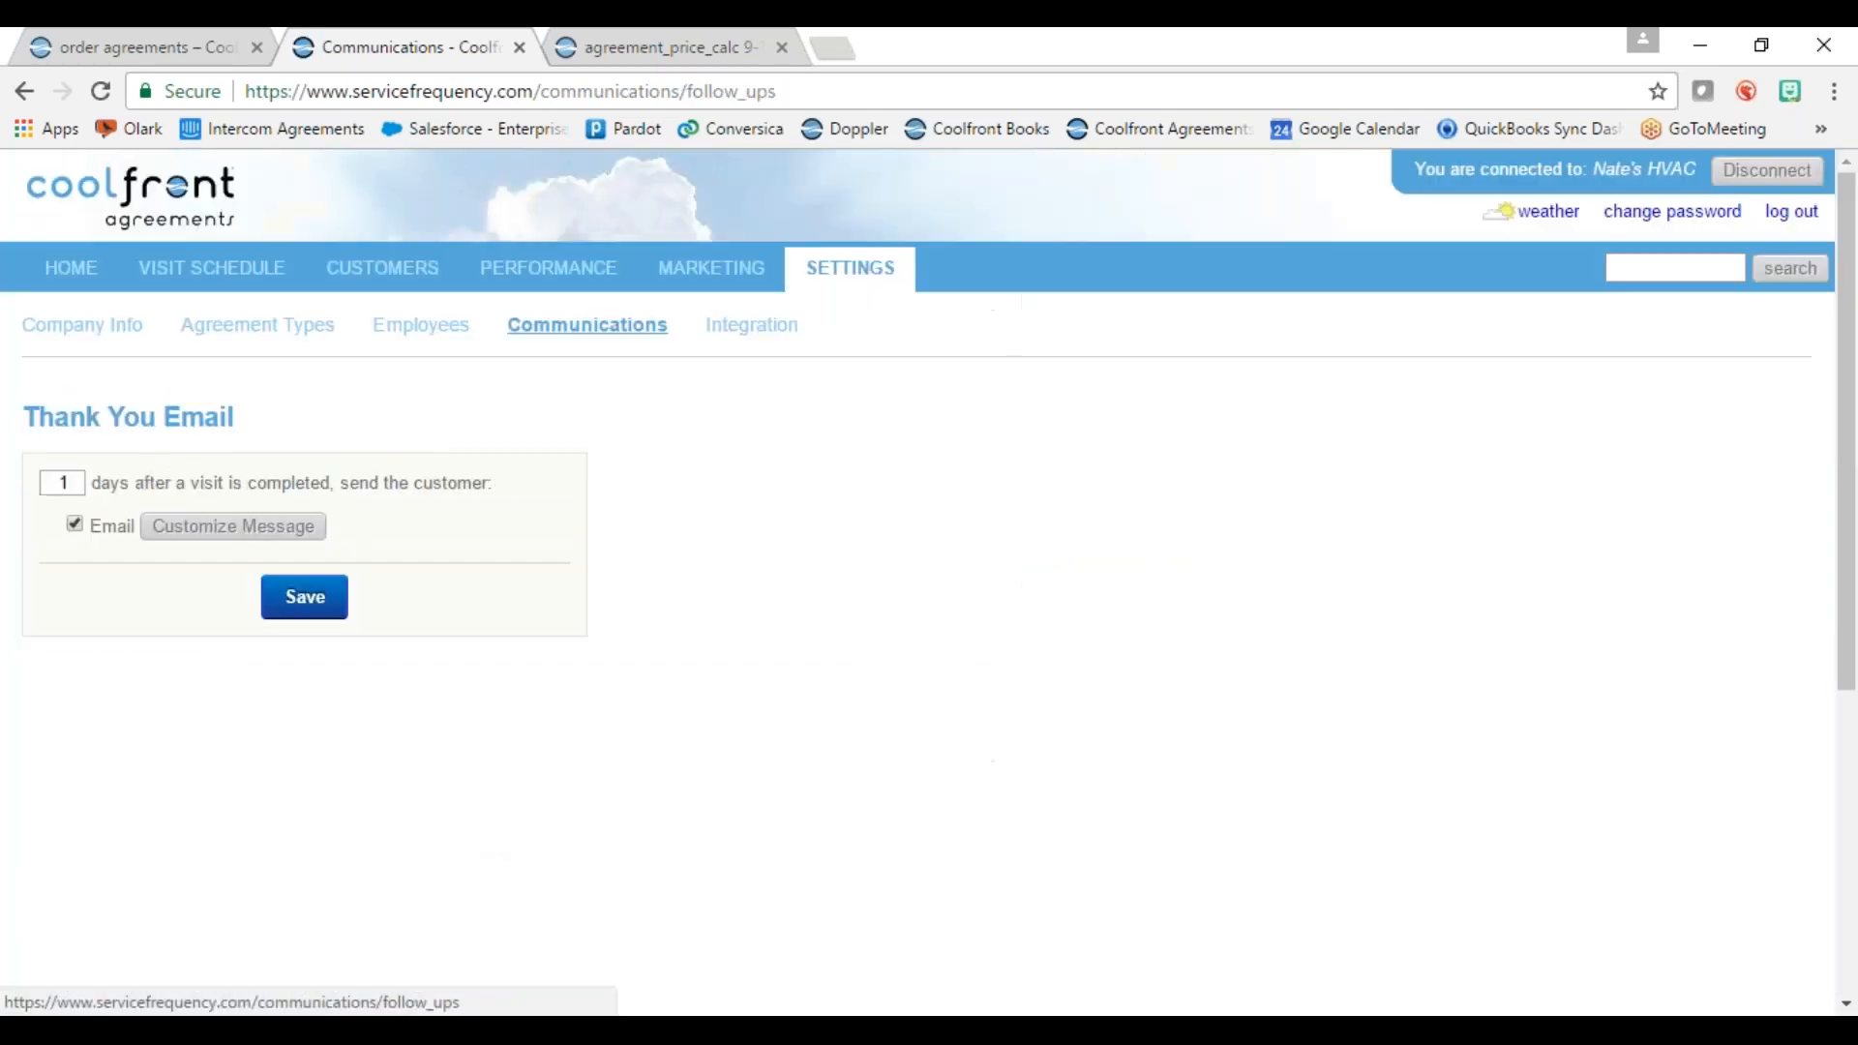
{"action": "left_click", "coordinate": [308, 602]}
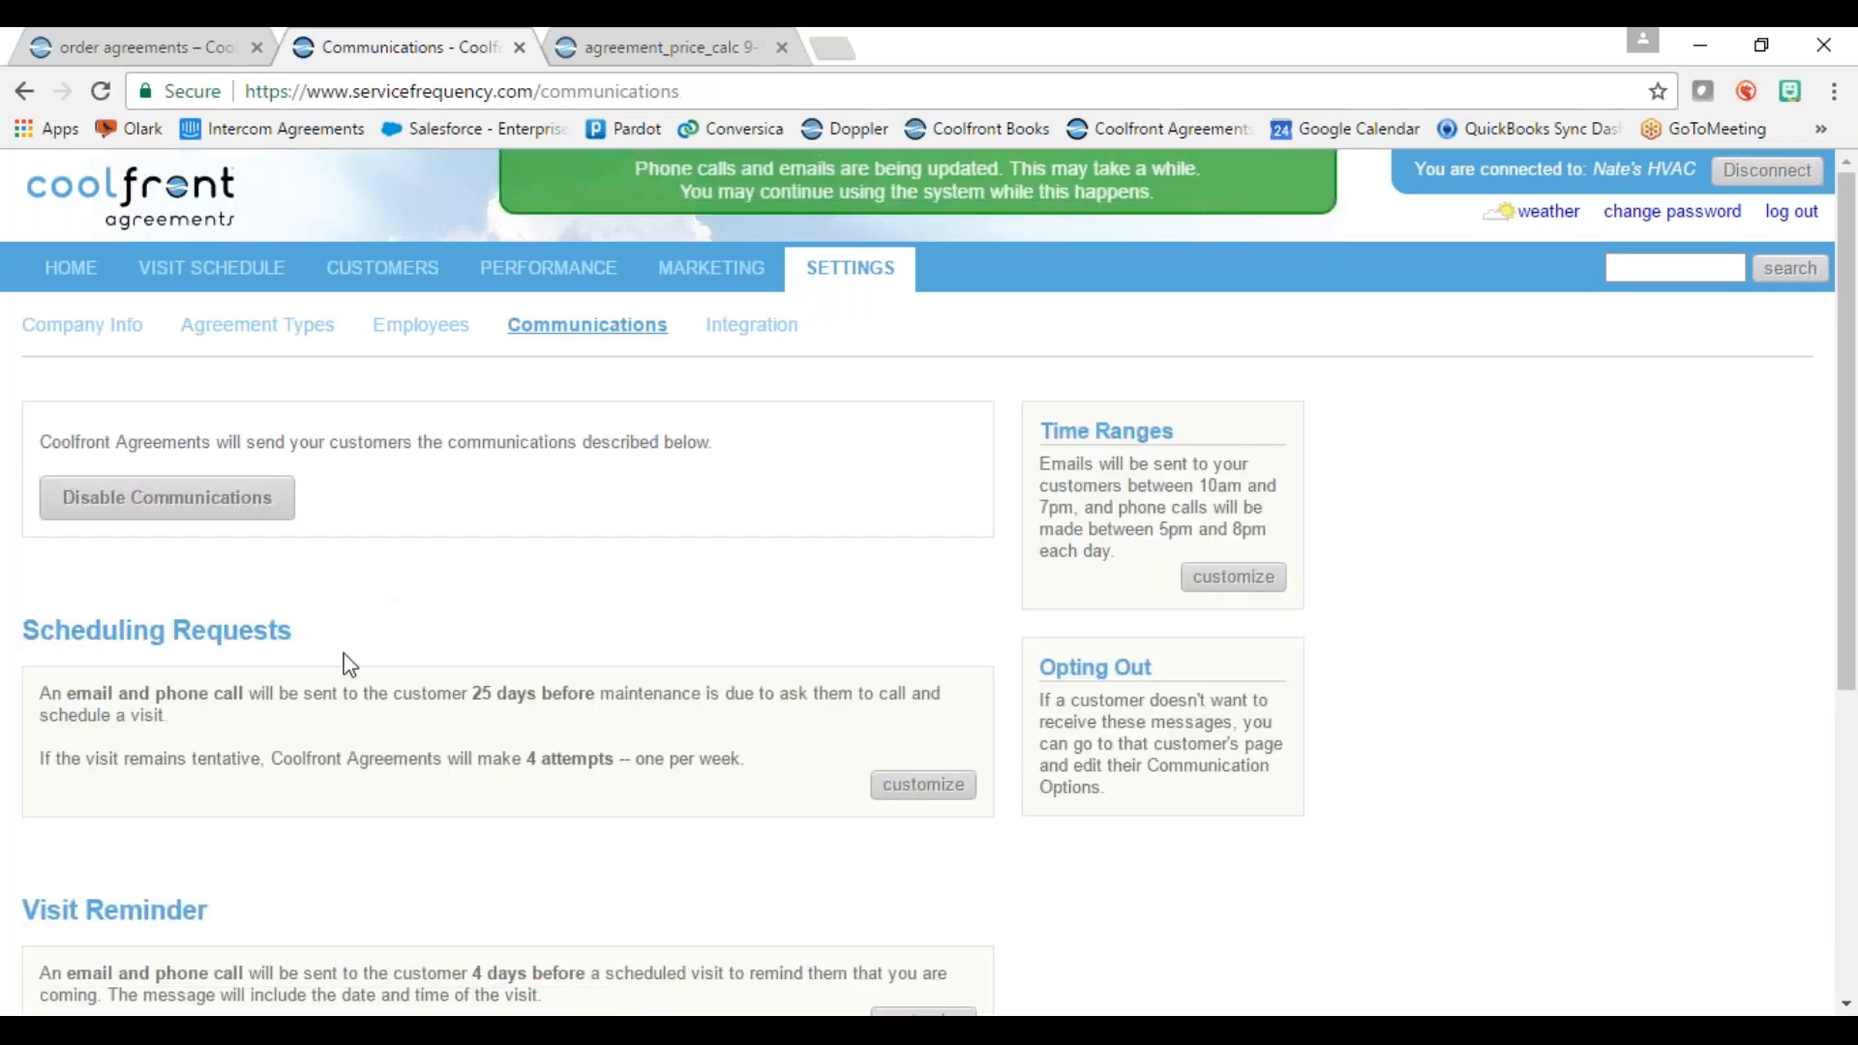
{"action": "left_click", "coordinate": [376, 283]}
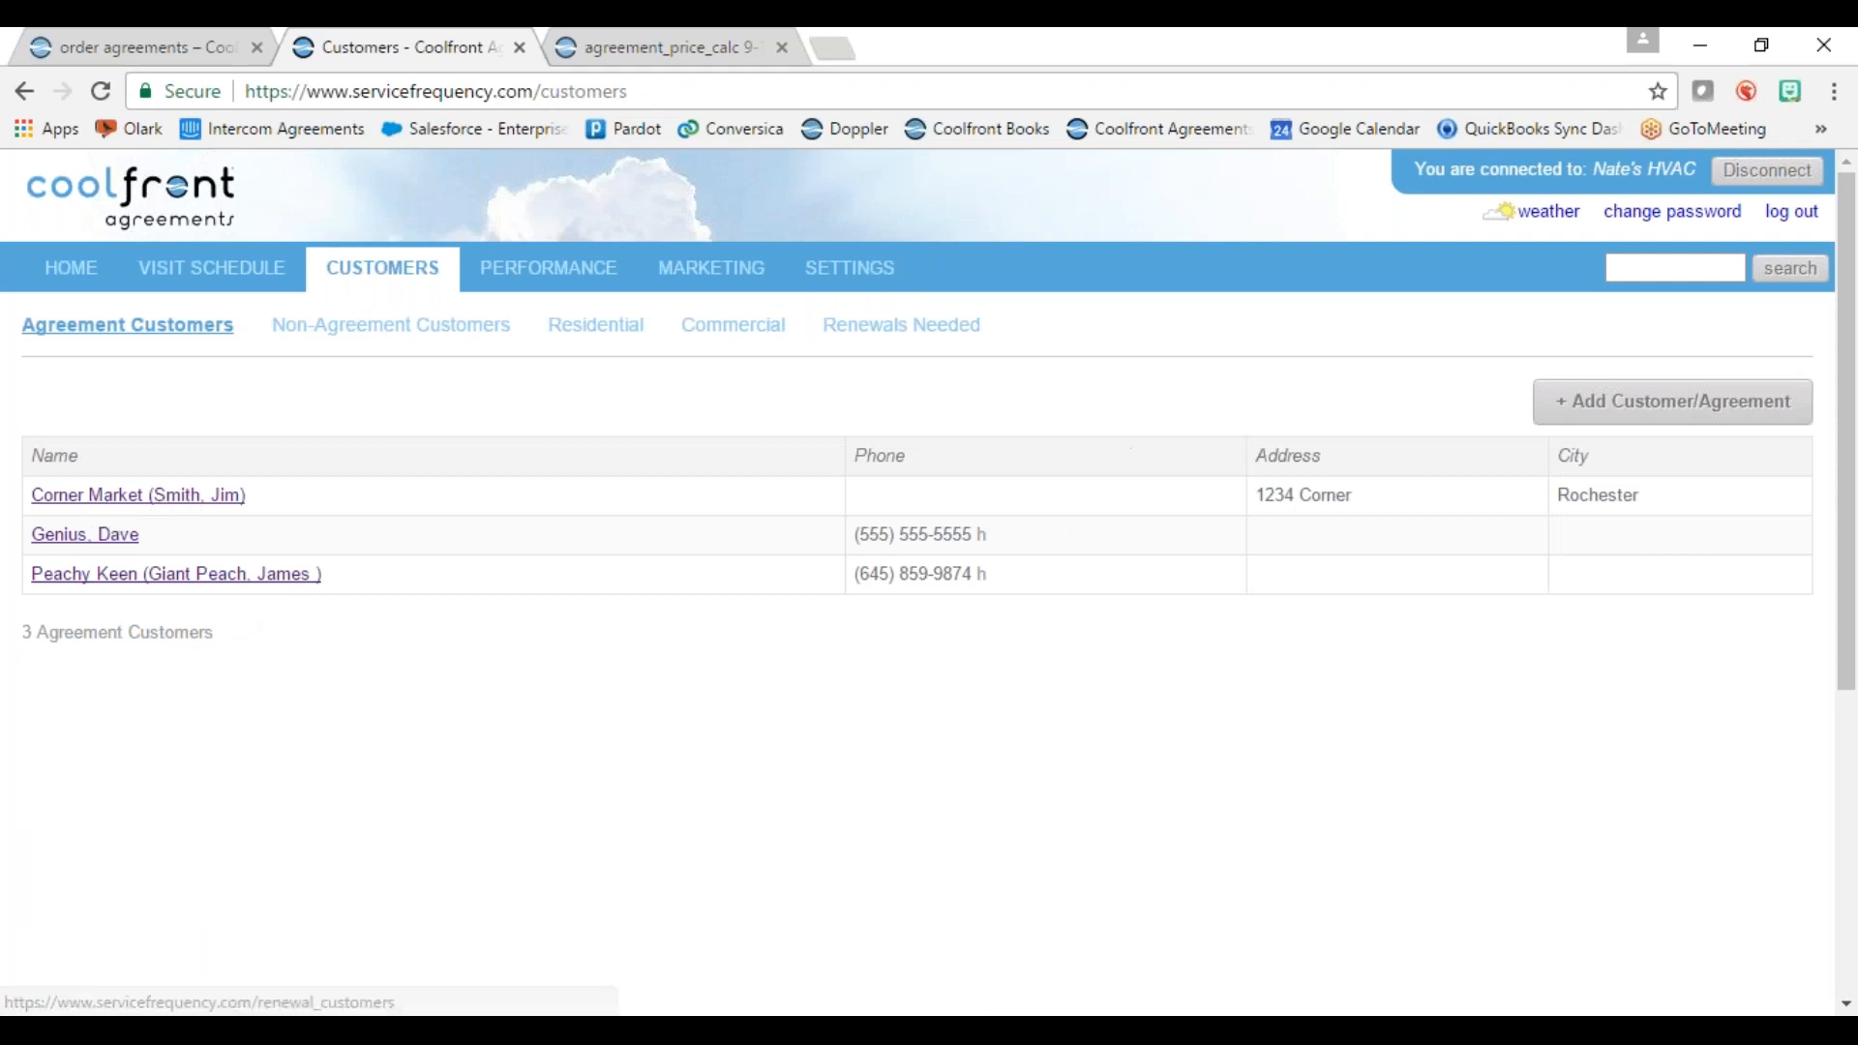
Step: Review commercial customers and Corner Market's tentative visits, then start a new customer/agreement form
{"action": "left_click", "coordinate": [735, 329]}
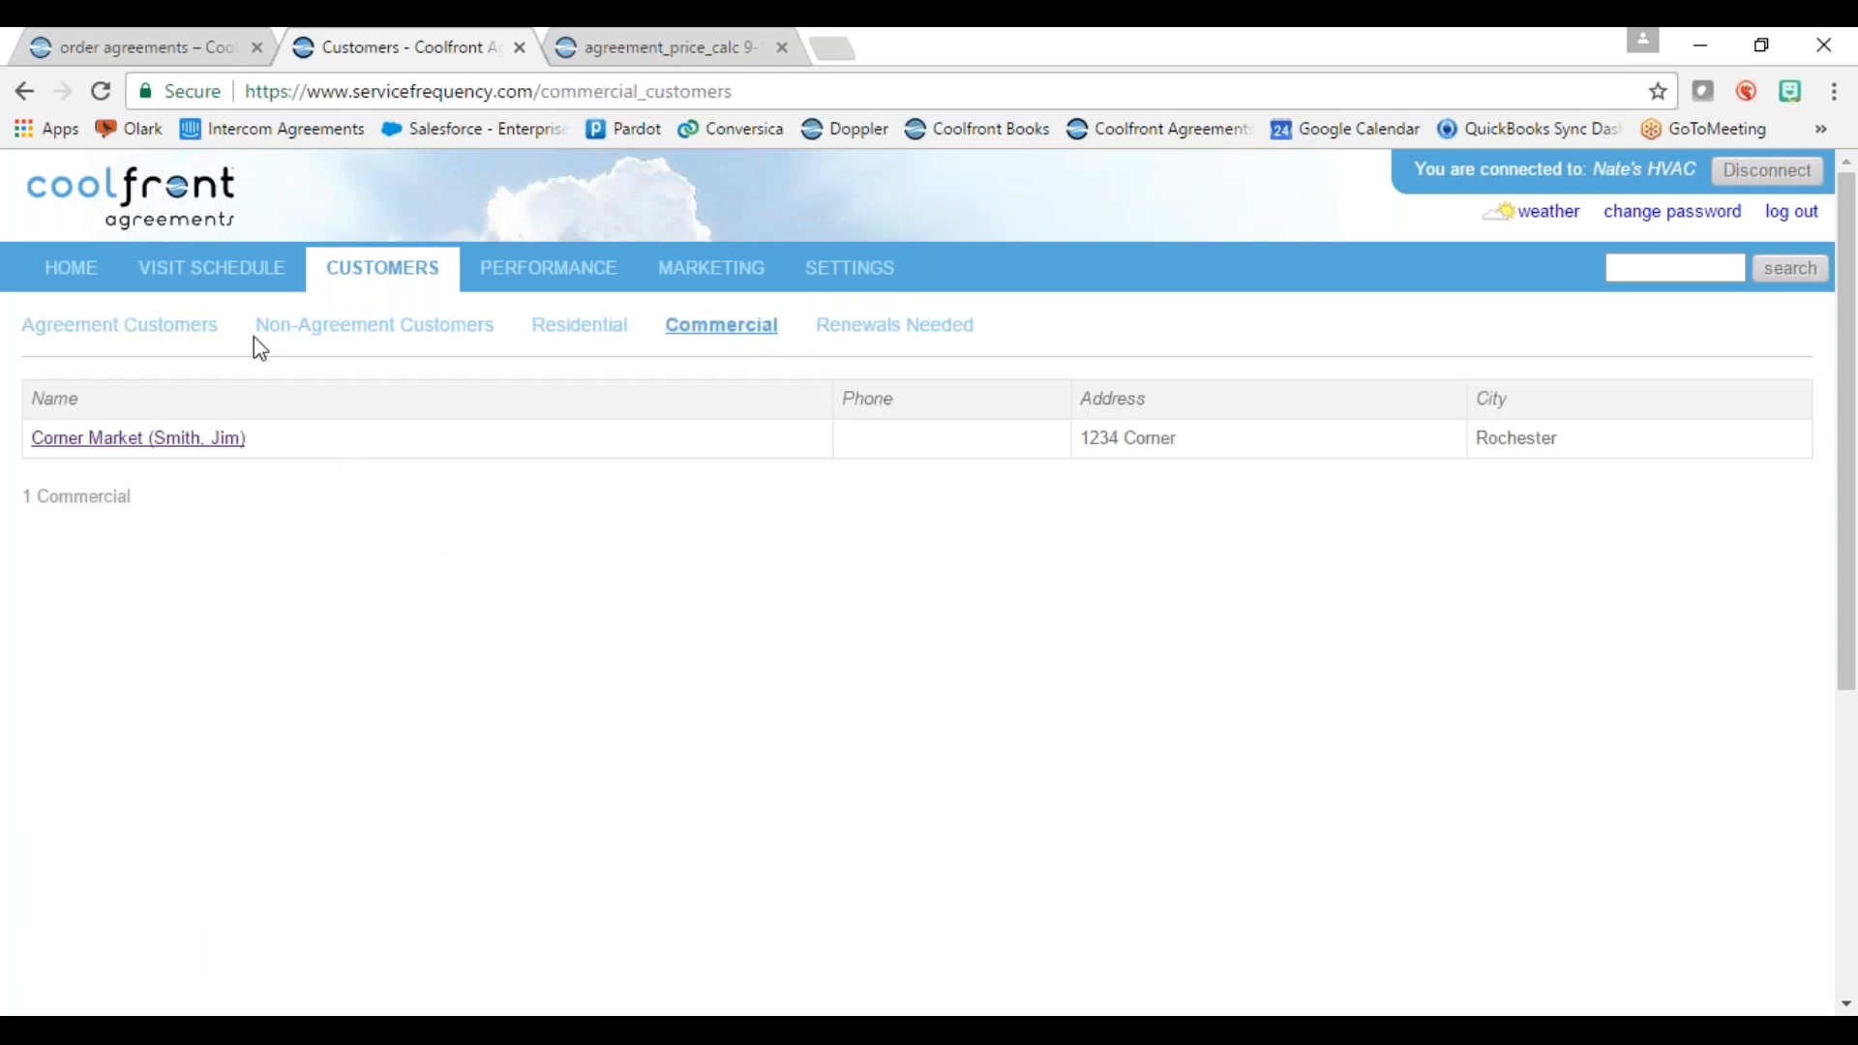
{"action": "left_click", "coordinate": [233, 290]}
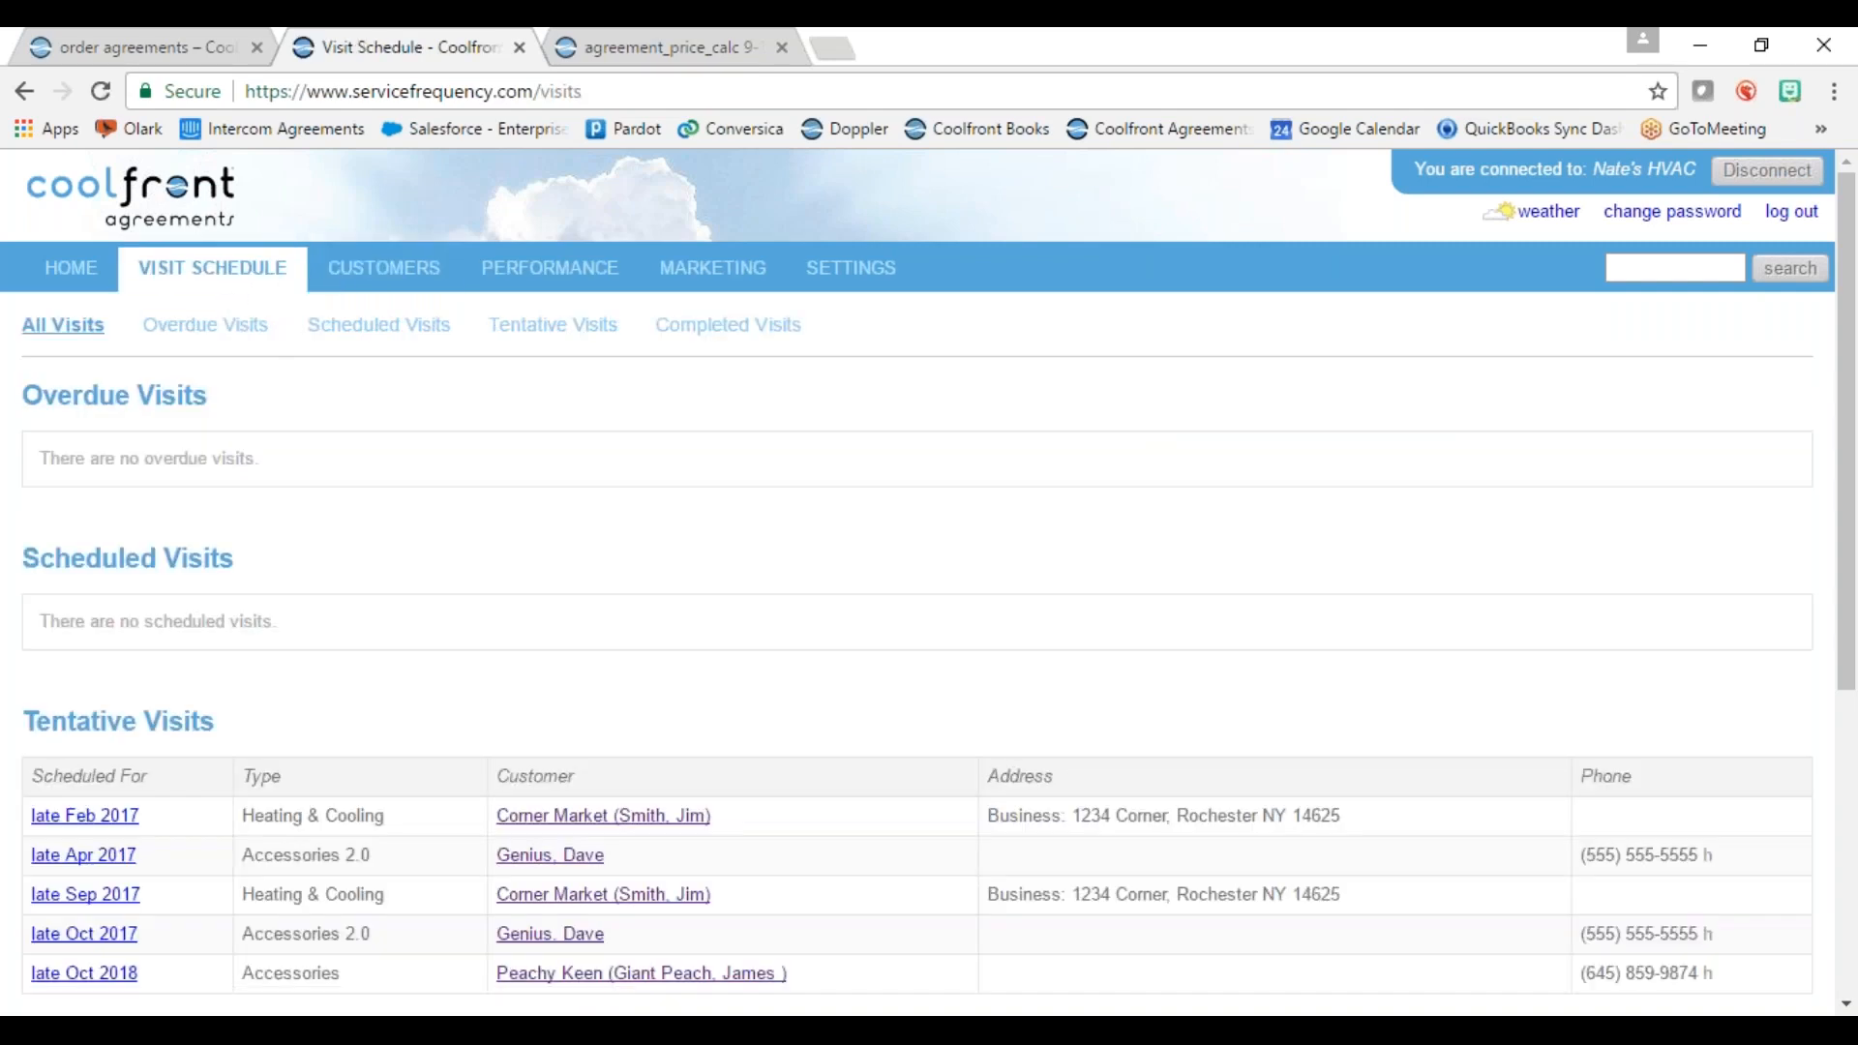
{"action": "scroll", "coordinate": [741, 745], "scroll_direction": "down", "scroll_amount": 3}
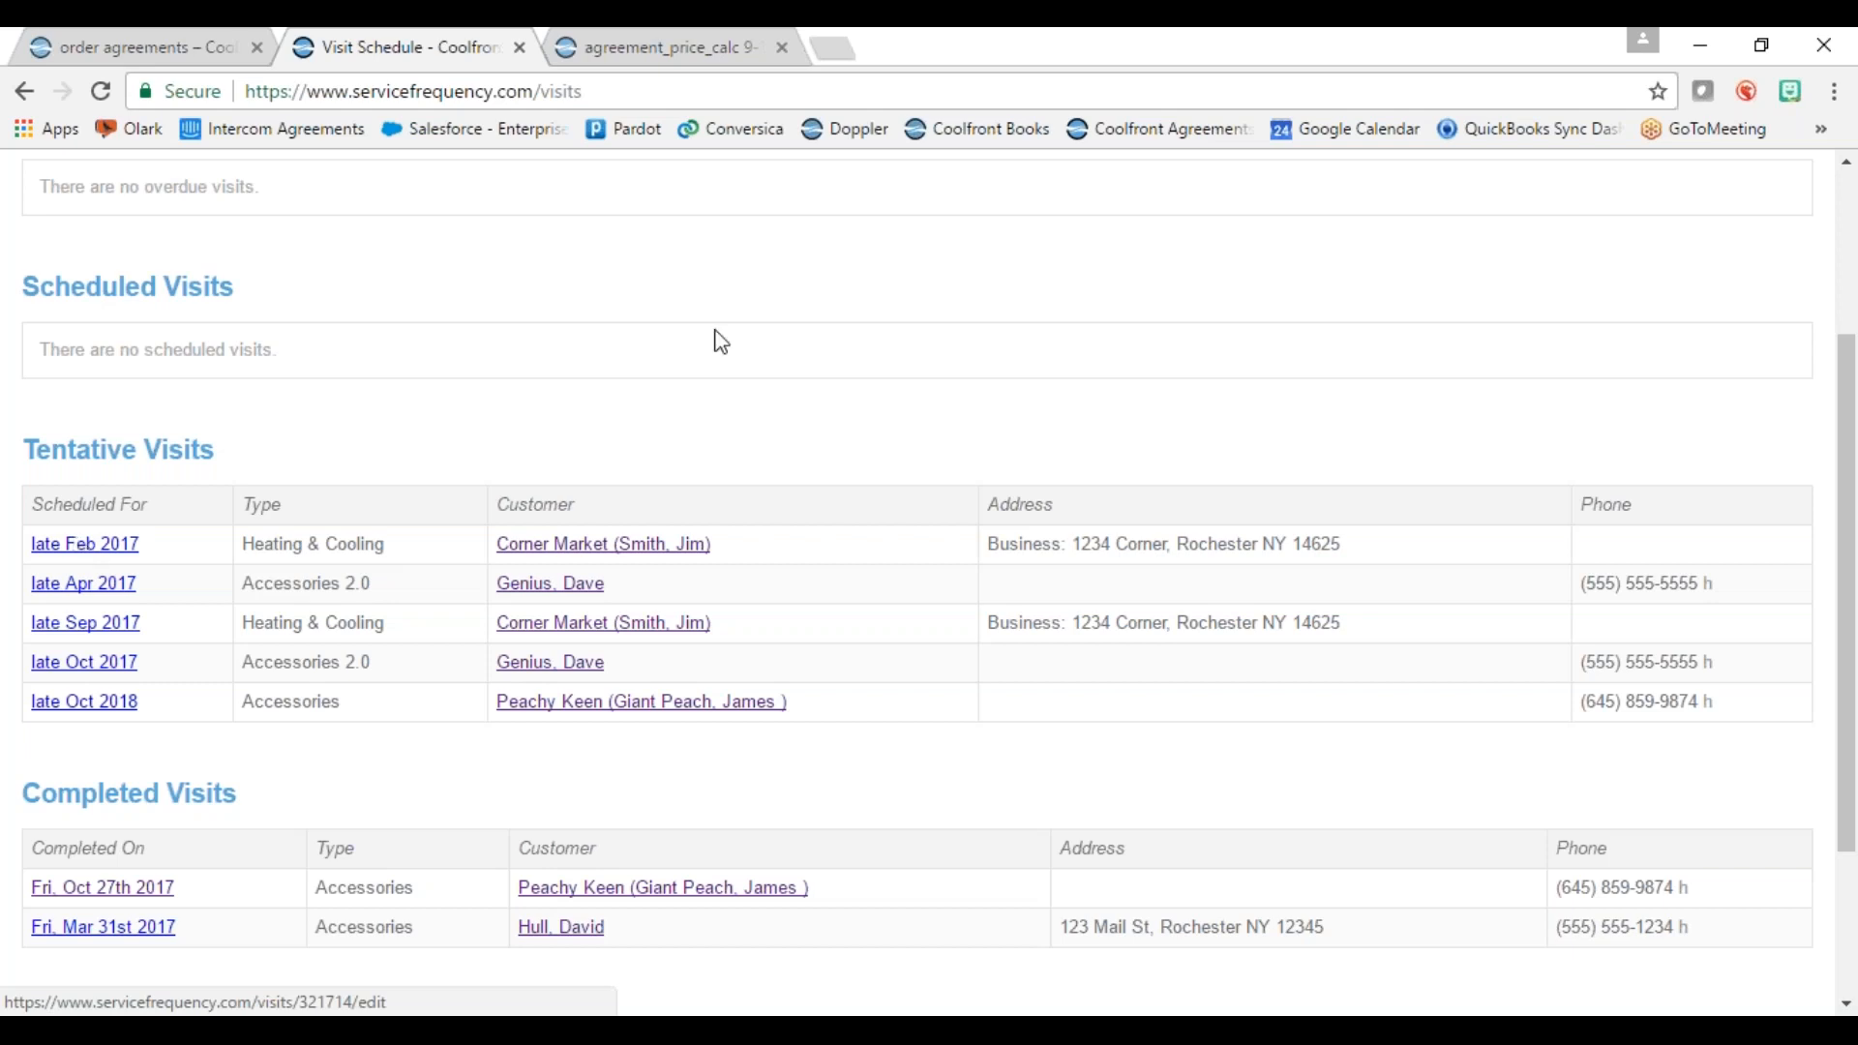
{"action": "scroll", "coordinate": [801, 584], "scroll_direction": "up", "scroll_amount": 3}
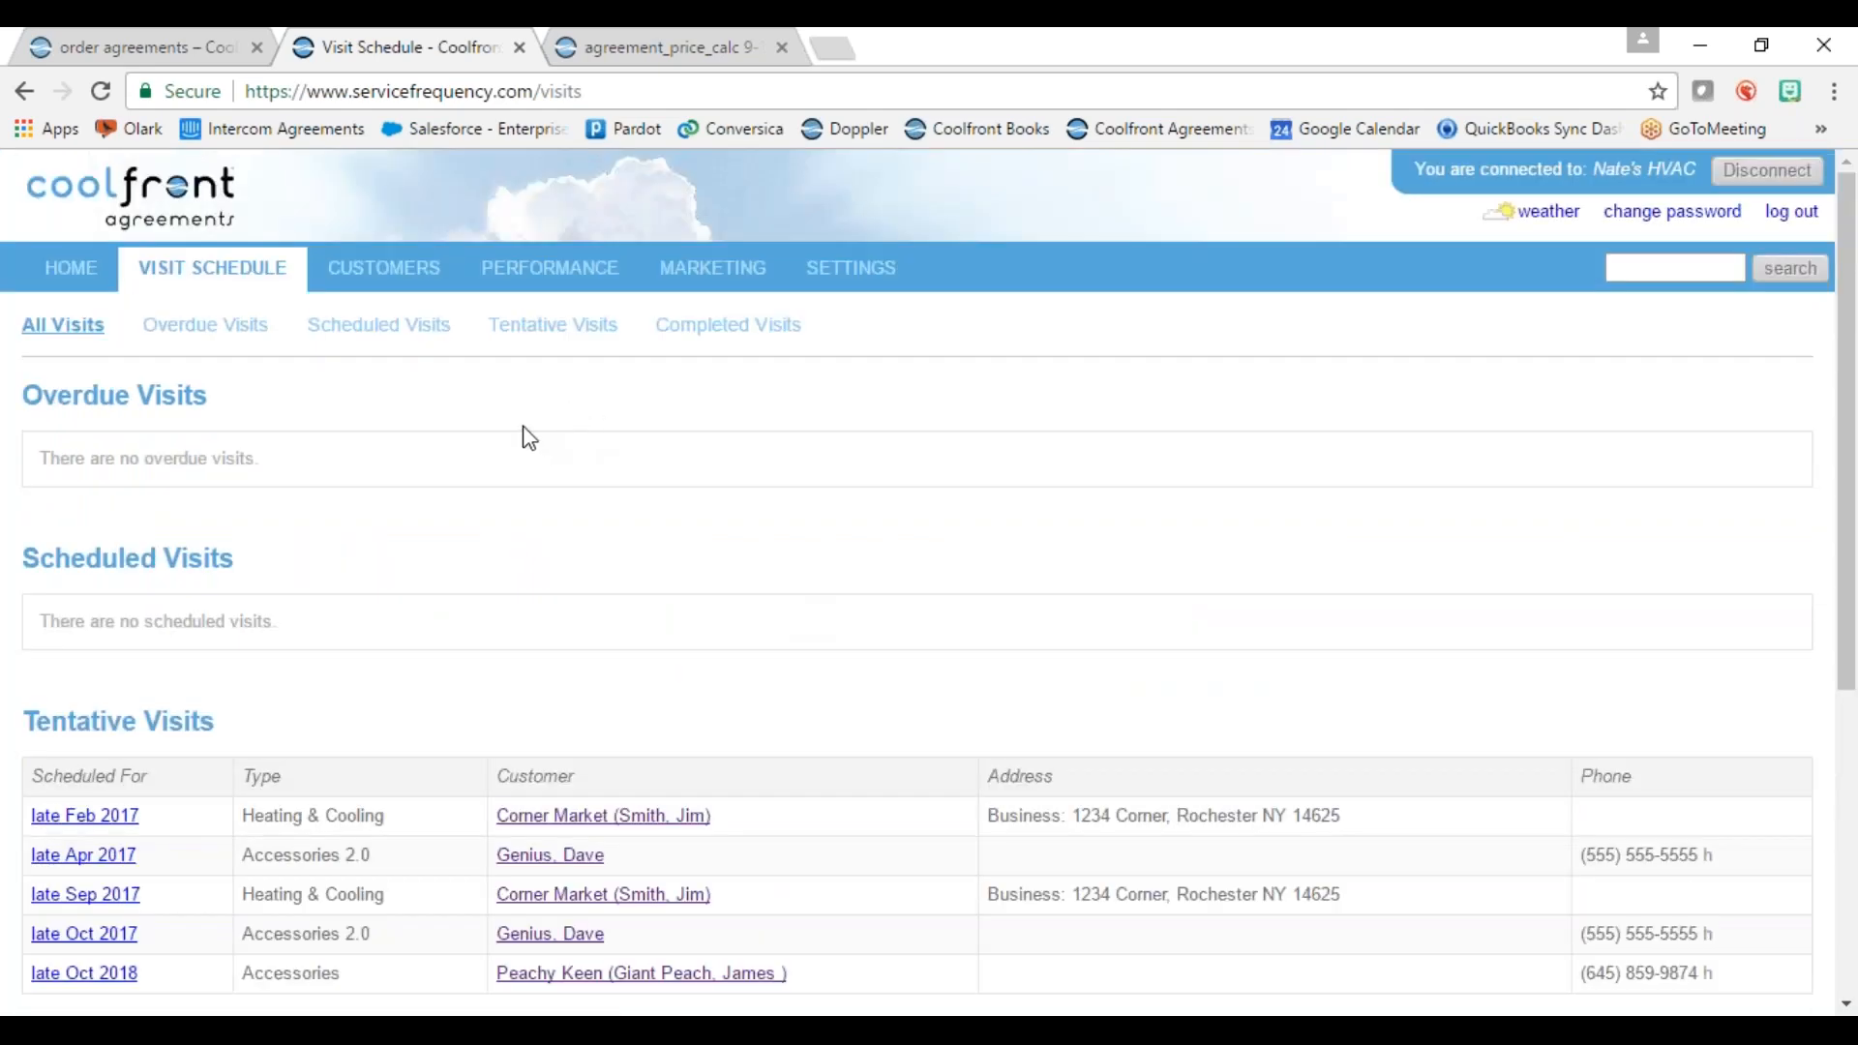
{"action": "left_click", "coordinate": [368, 278]}
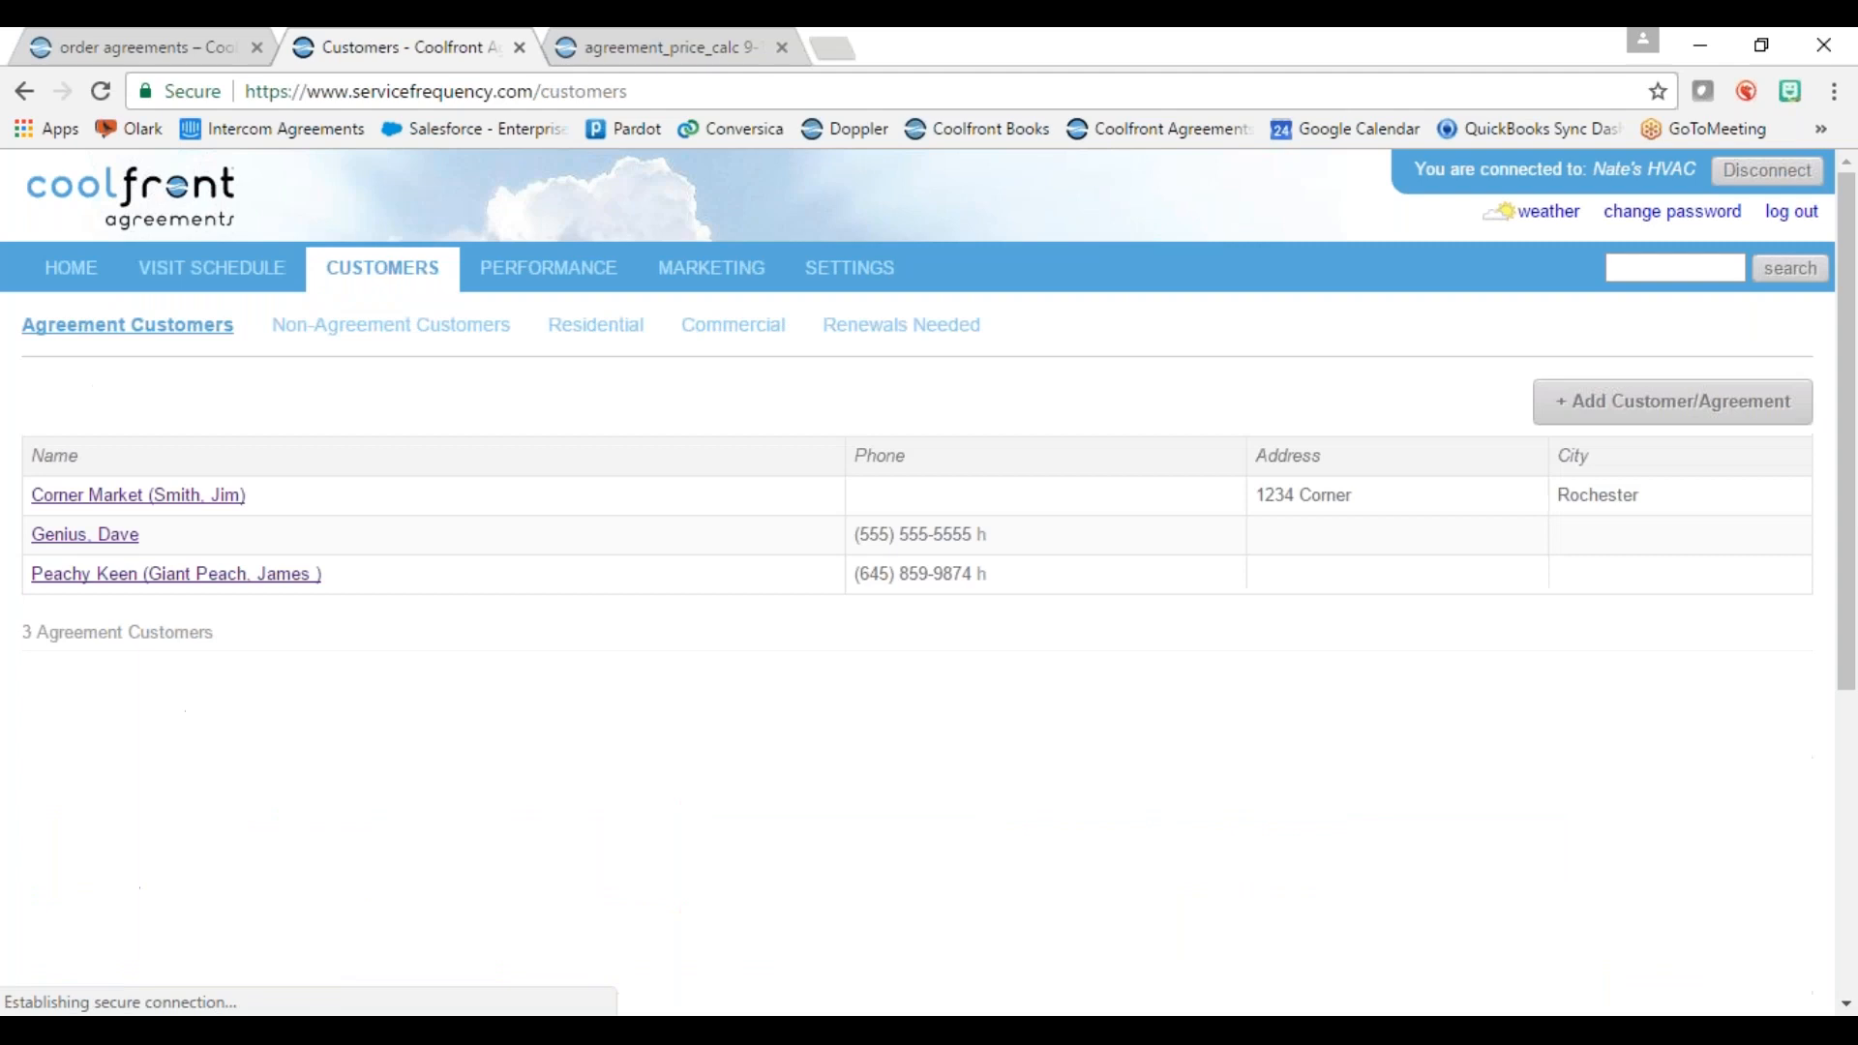
{"action": "left_click", "coordinate": [1640, 416]}
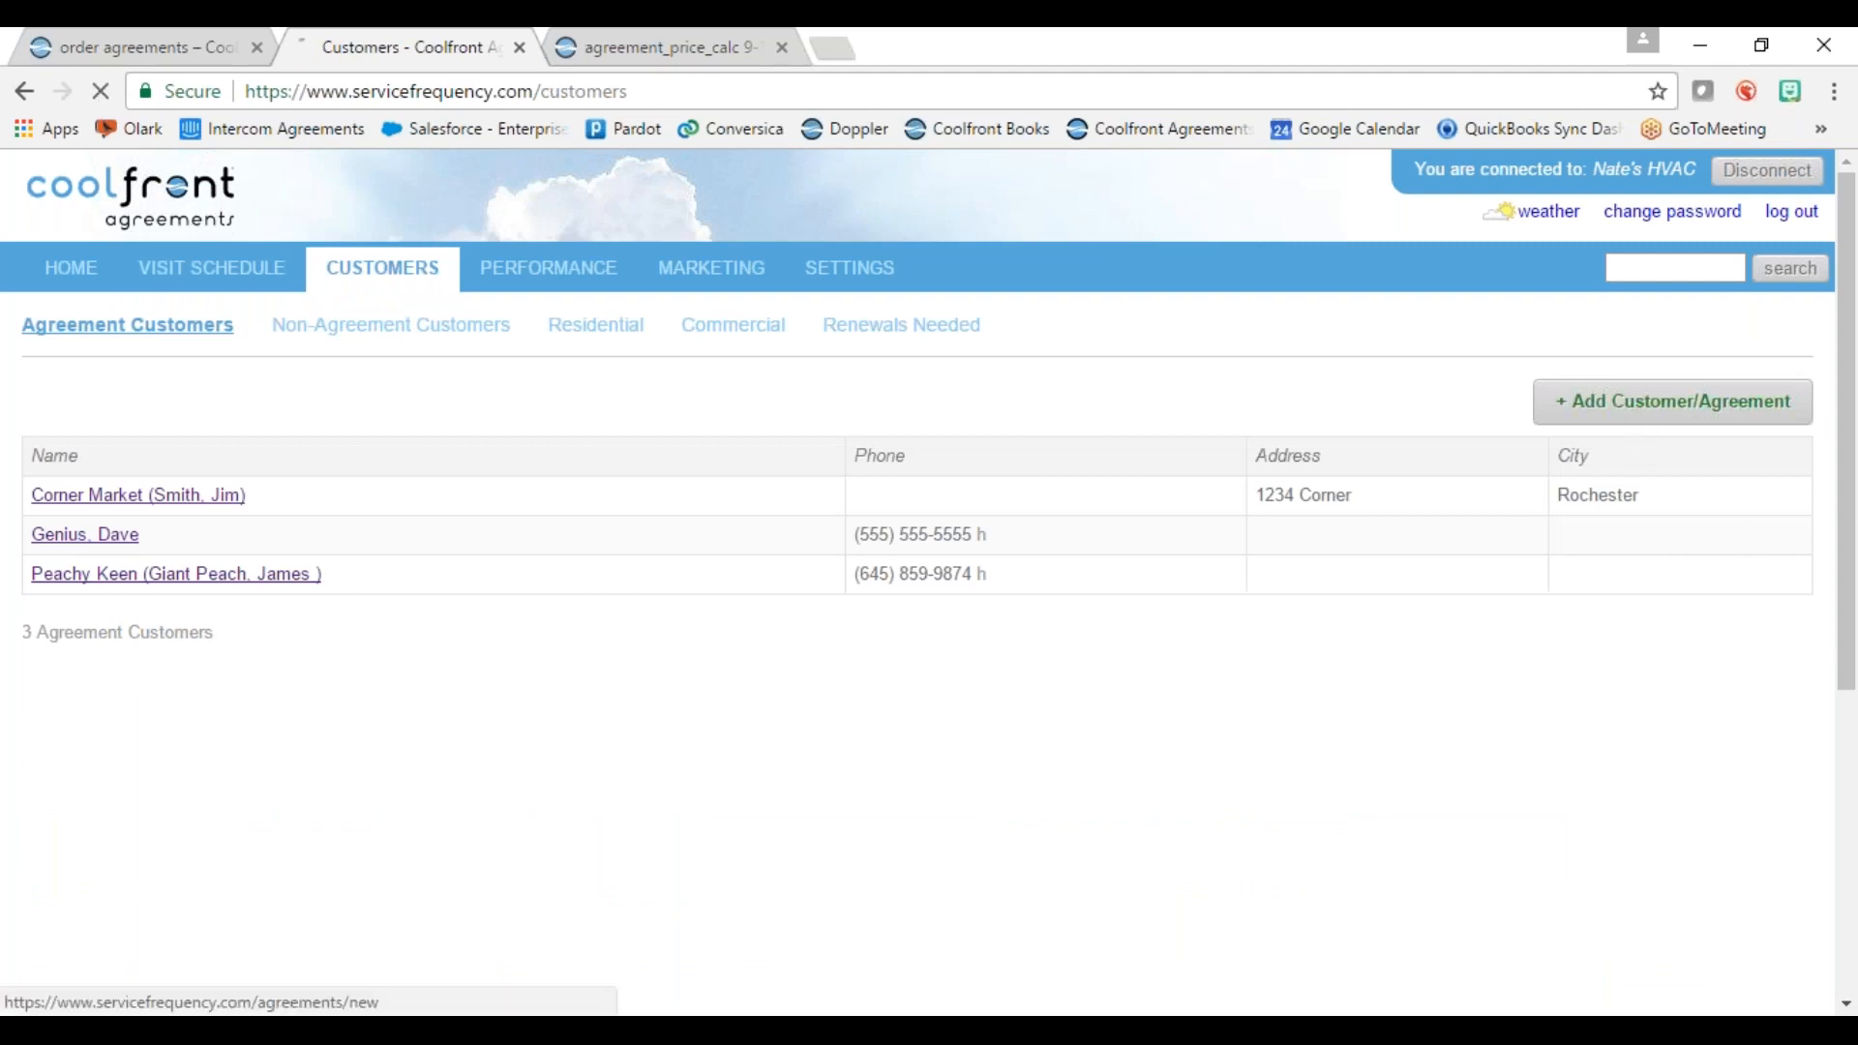
Step: Enter the new customer's first name, last name and e-mail address
{"action": "left_click", "coordinate": [370, 540]}
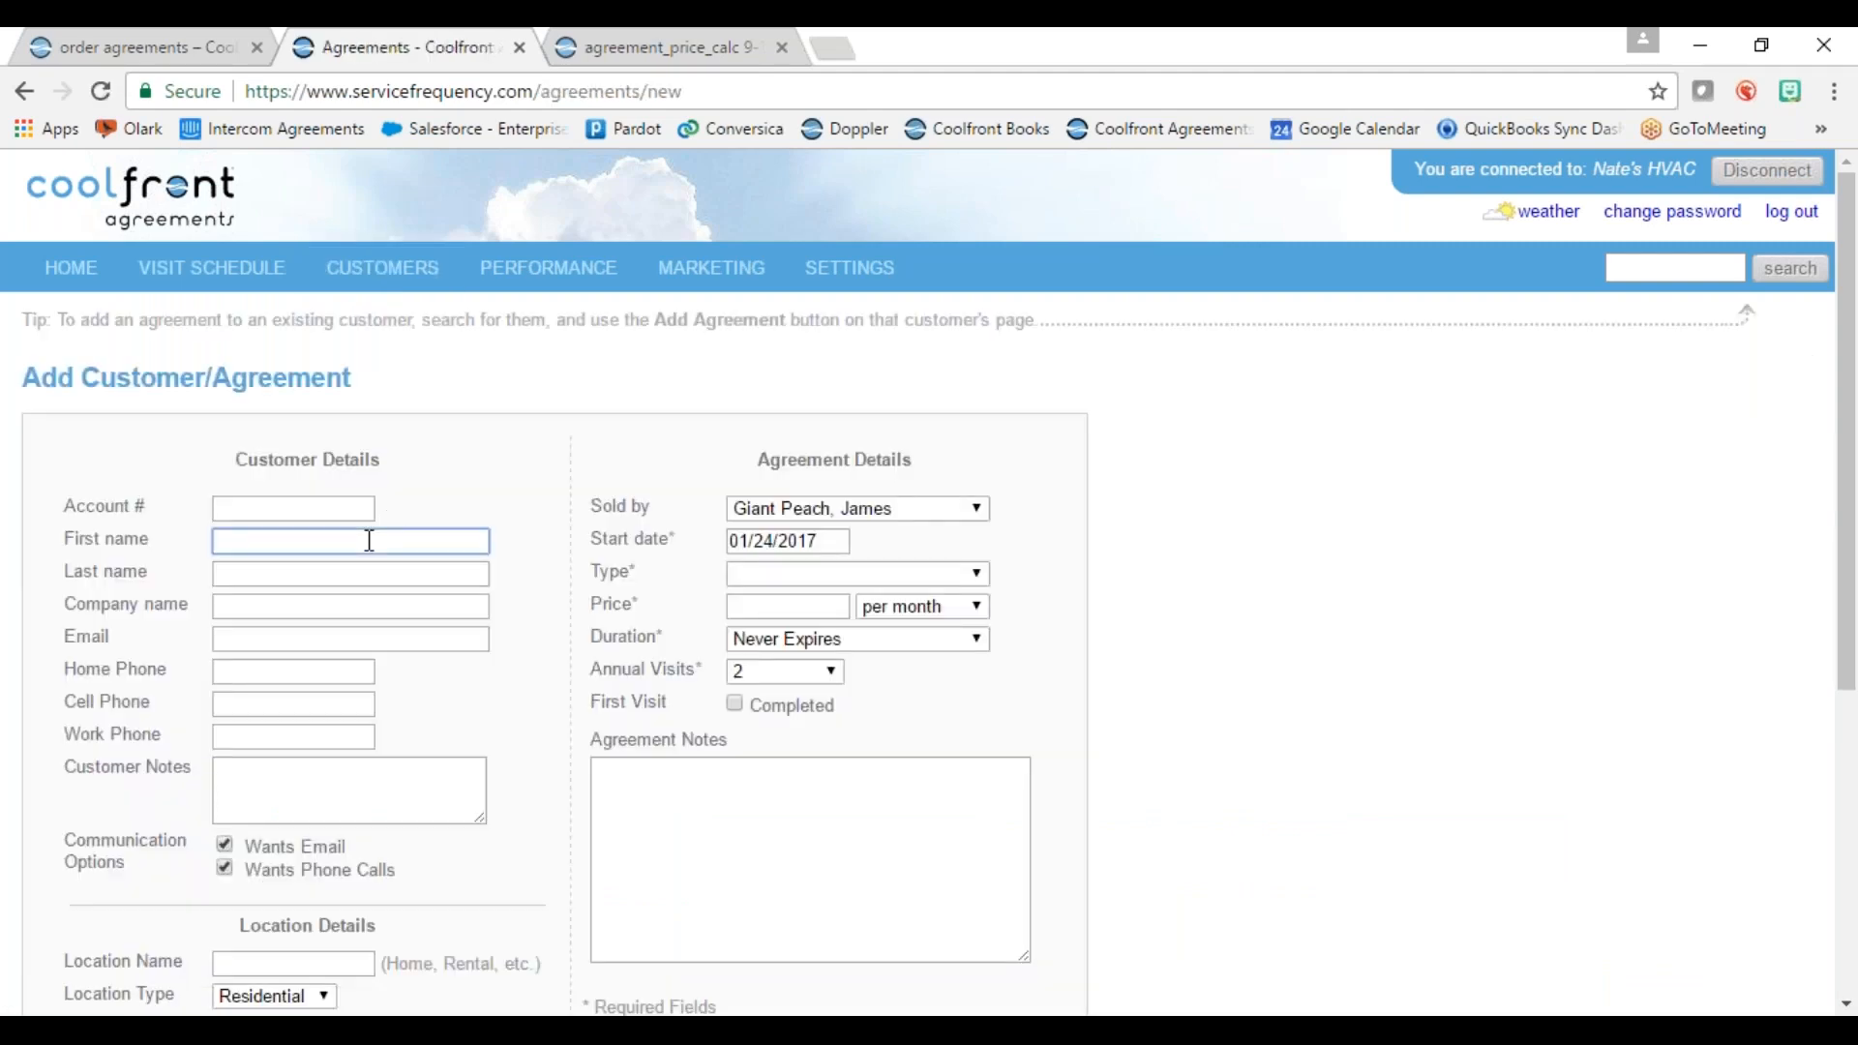
{"action": "left_click", "coordinate": [301, 577]}
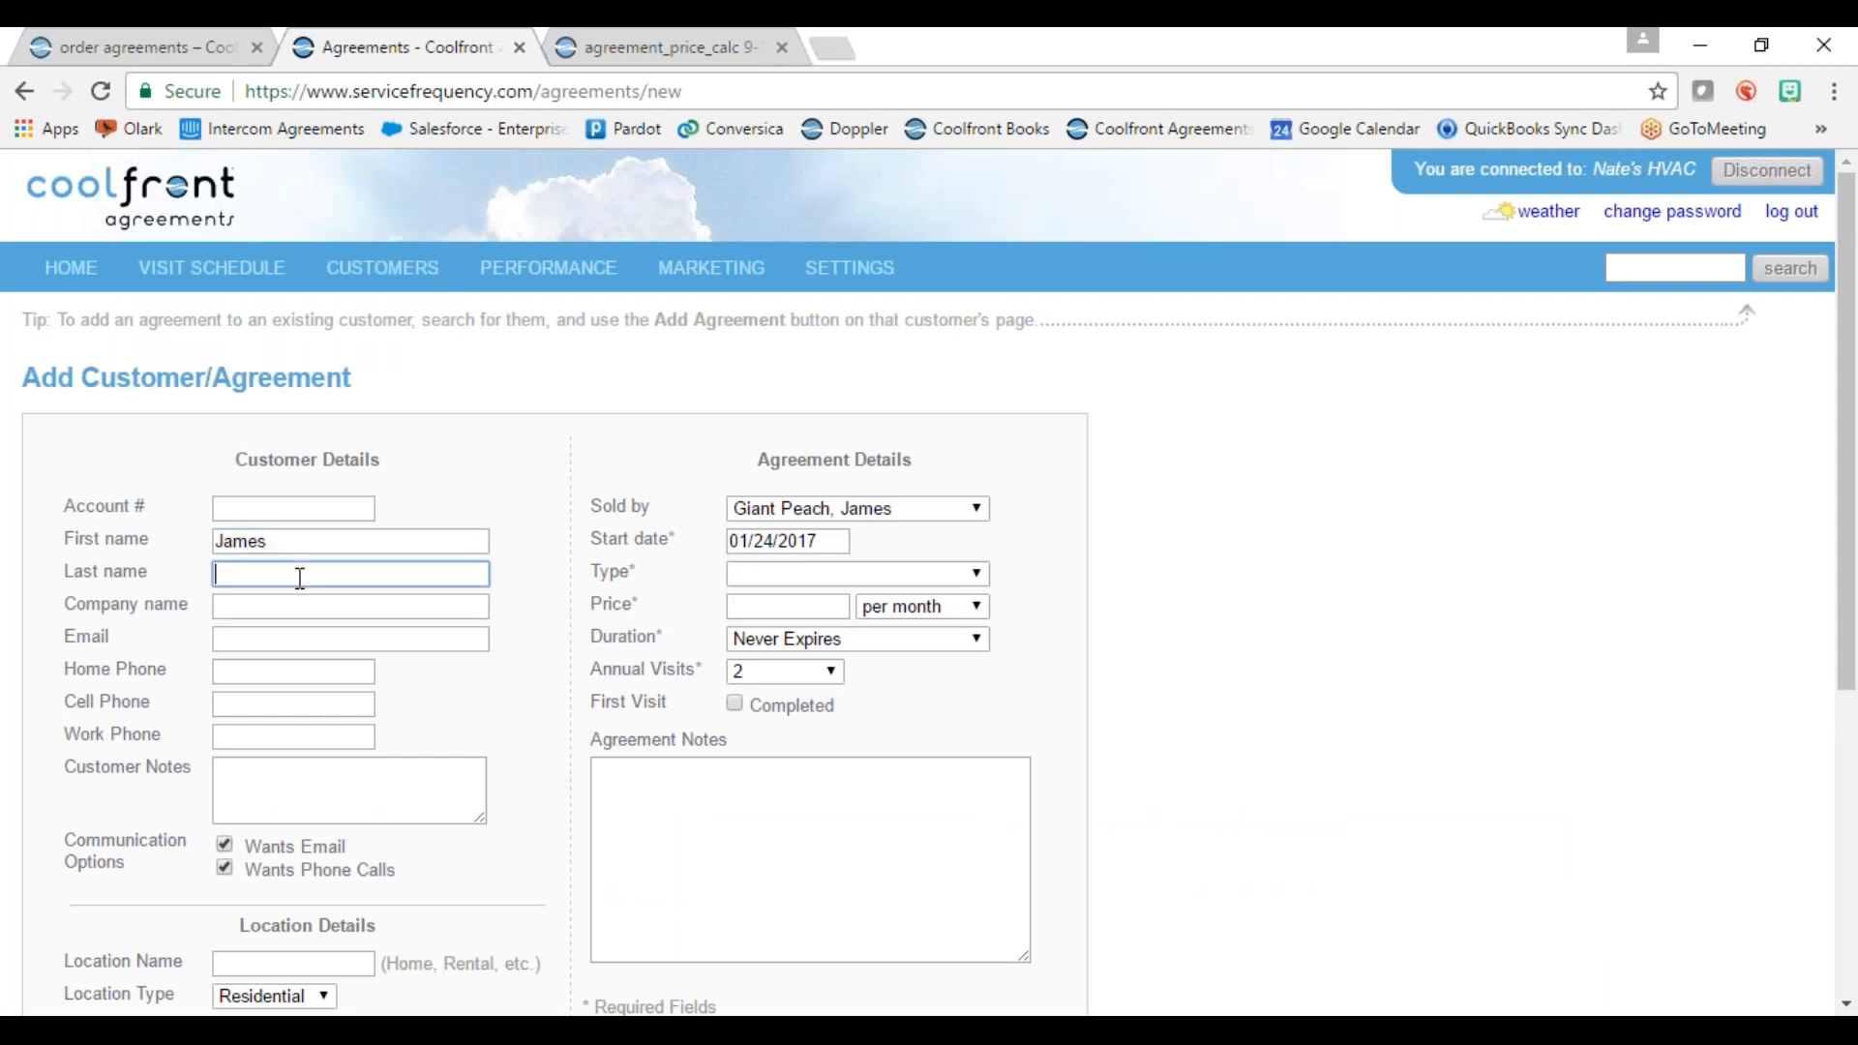
{"action": "left_click", "coordinate": [257, 634]}
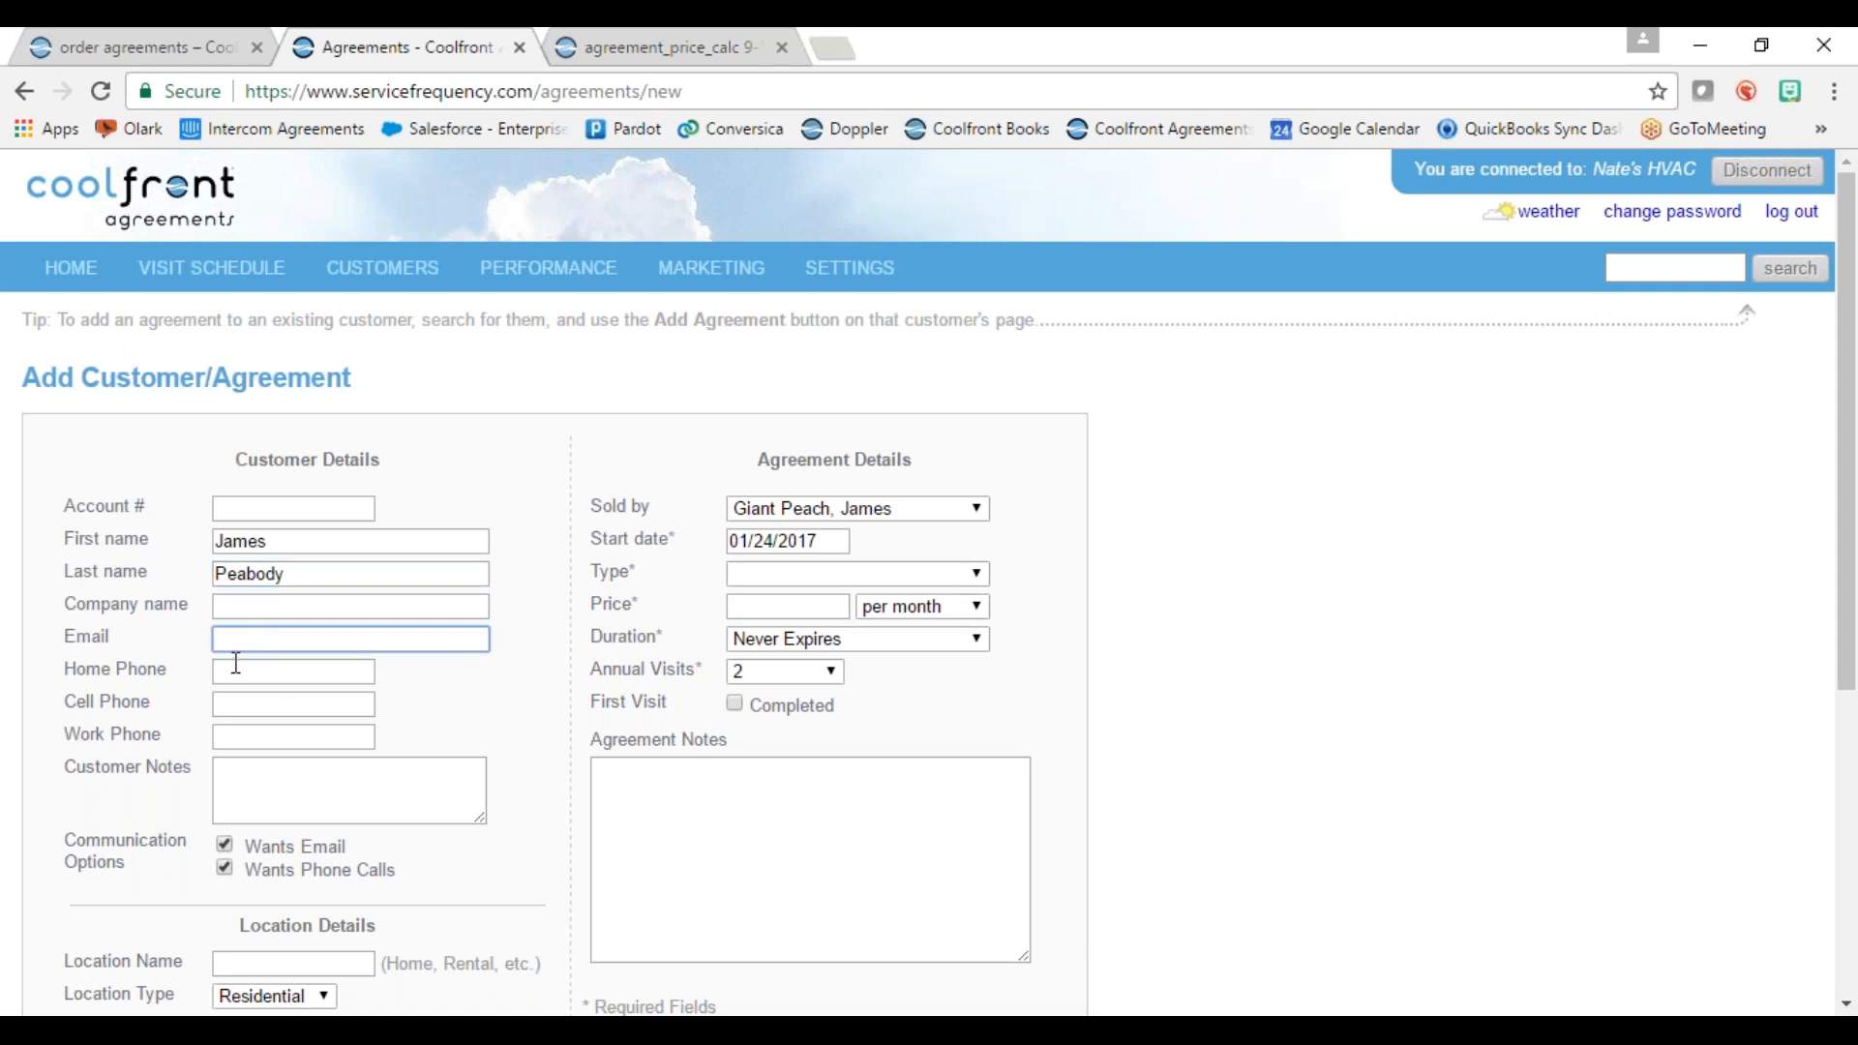
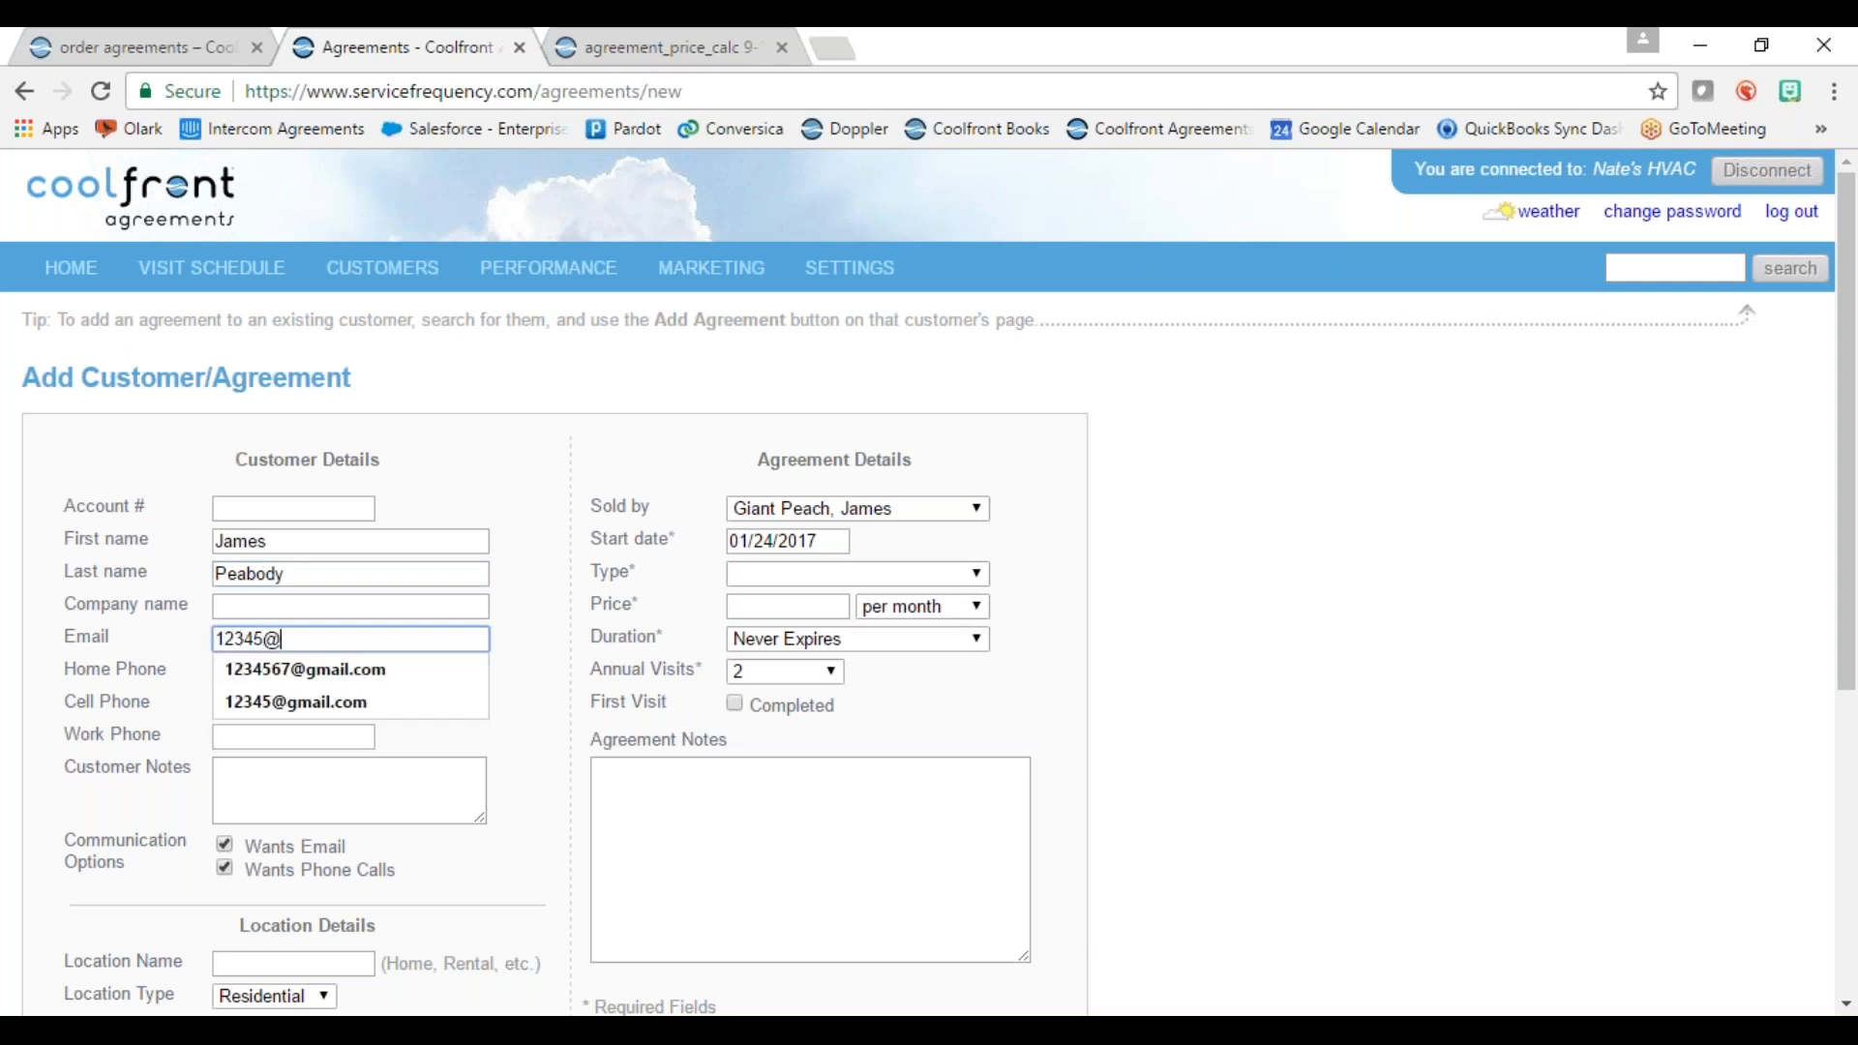
{"action": "left_click", "coordinate": [285, 679]}
{"action": "scroll", "coordinate": [397, 684], "scroll_direction": "down", "scroll_amount": 4}
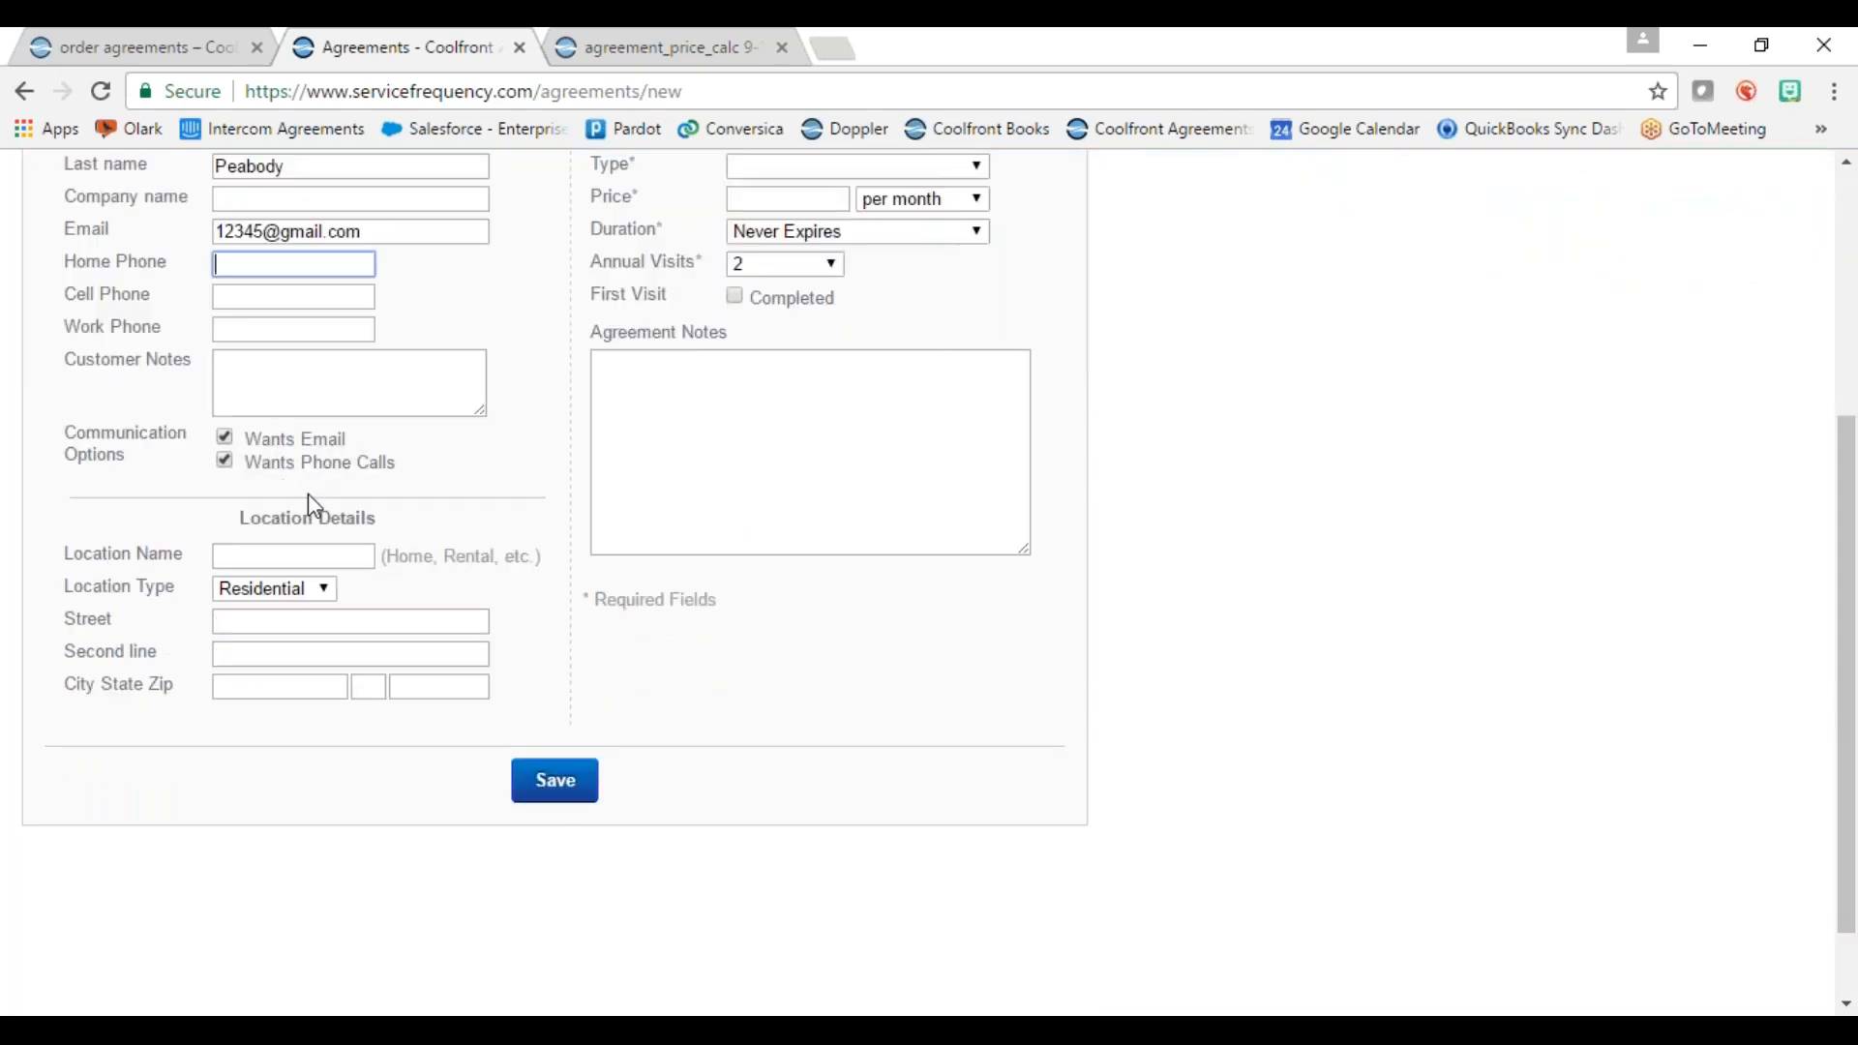
{"action": "scroll", "coordinate": [801, 472], "scroll_direction": "up", "scroll_amount": 2}
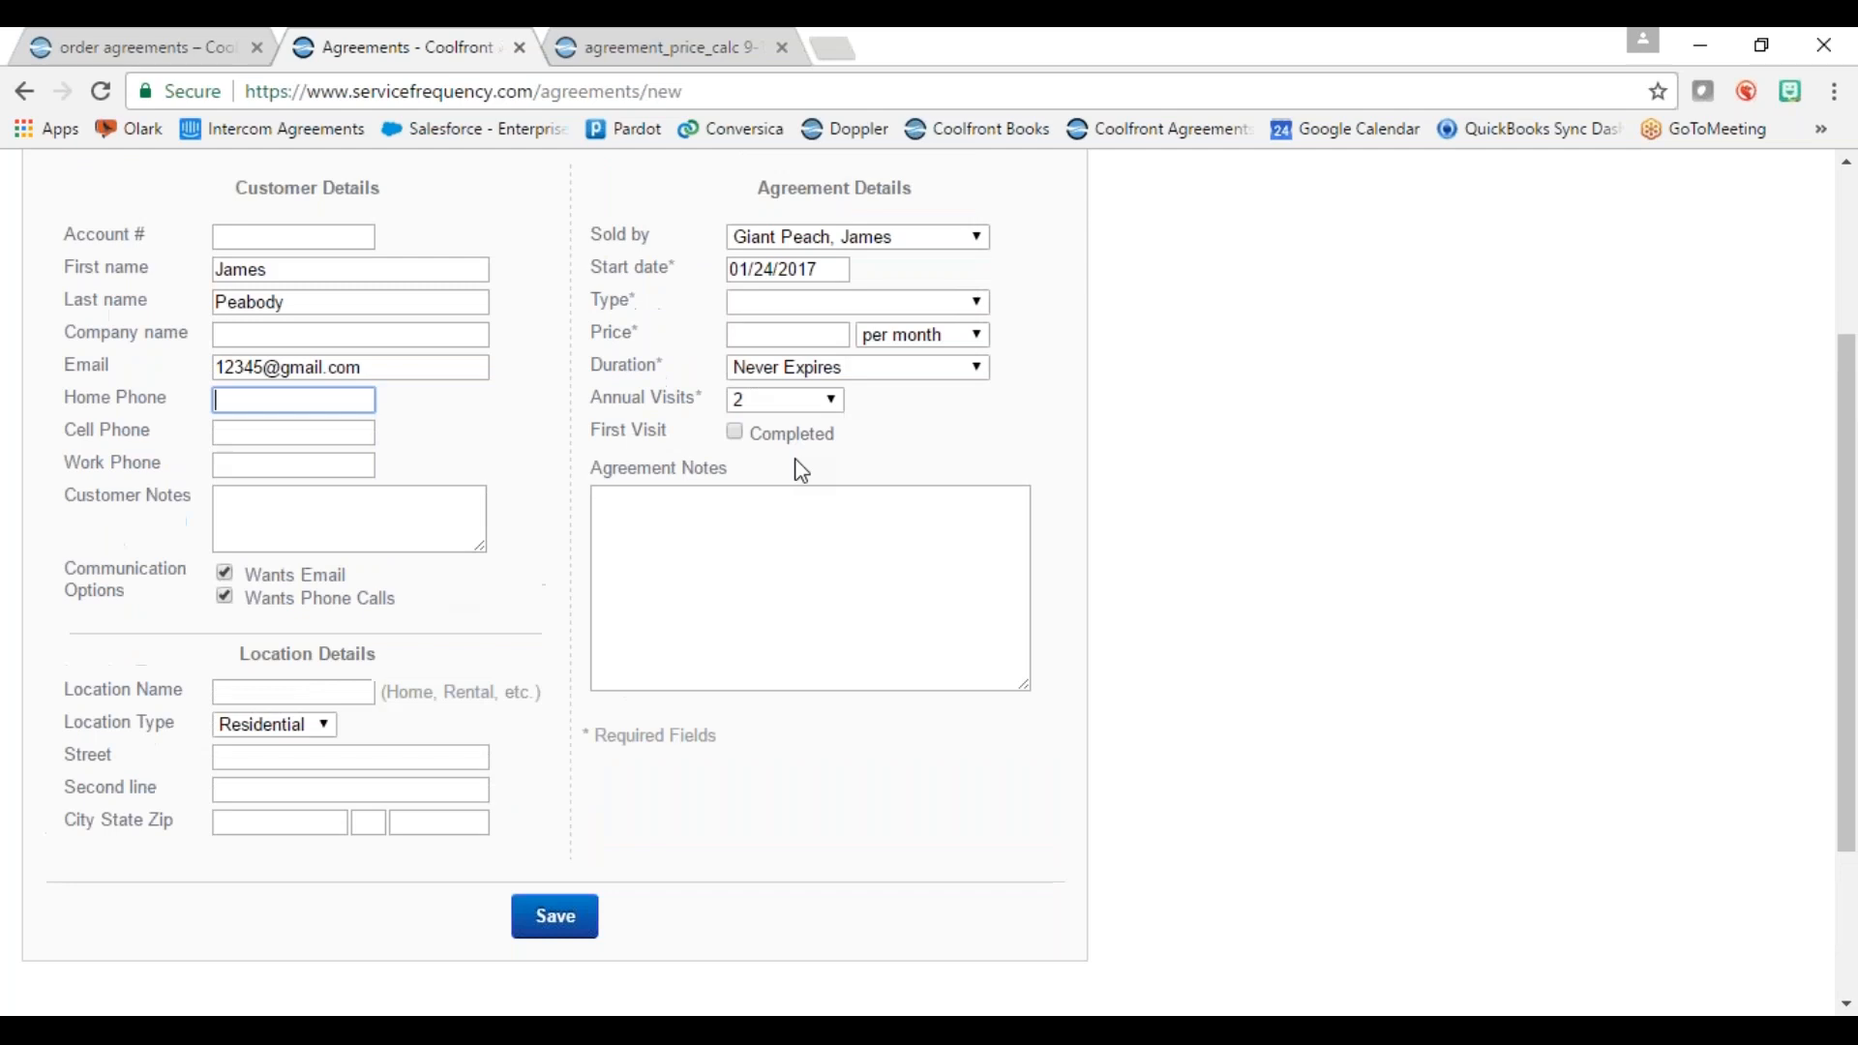
Step: Choose Heating & Cooling as the agreement type and save the customer
{"action": "left_click", "coordinate": [836, 315]}
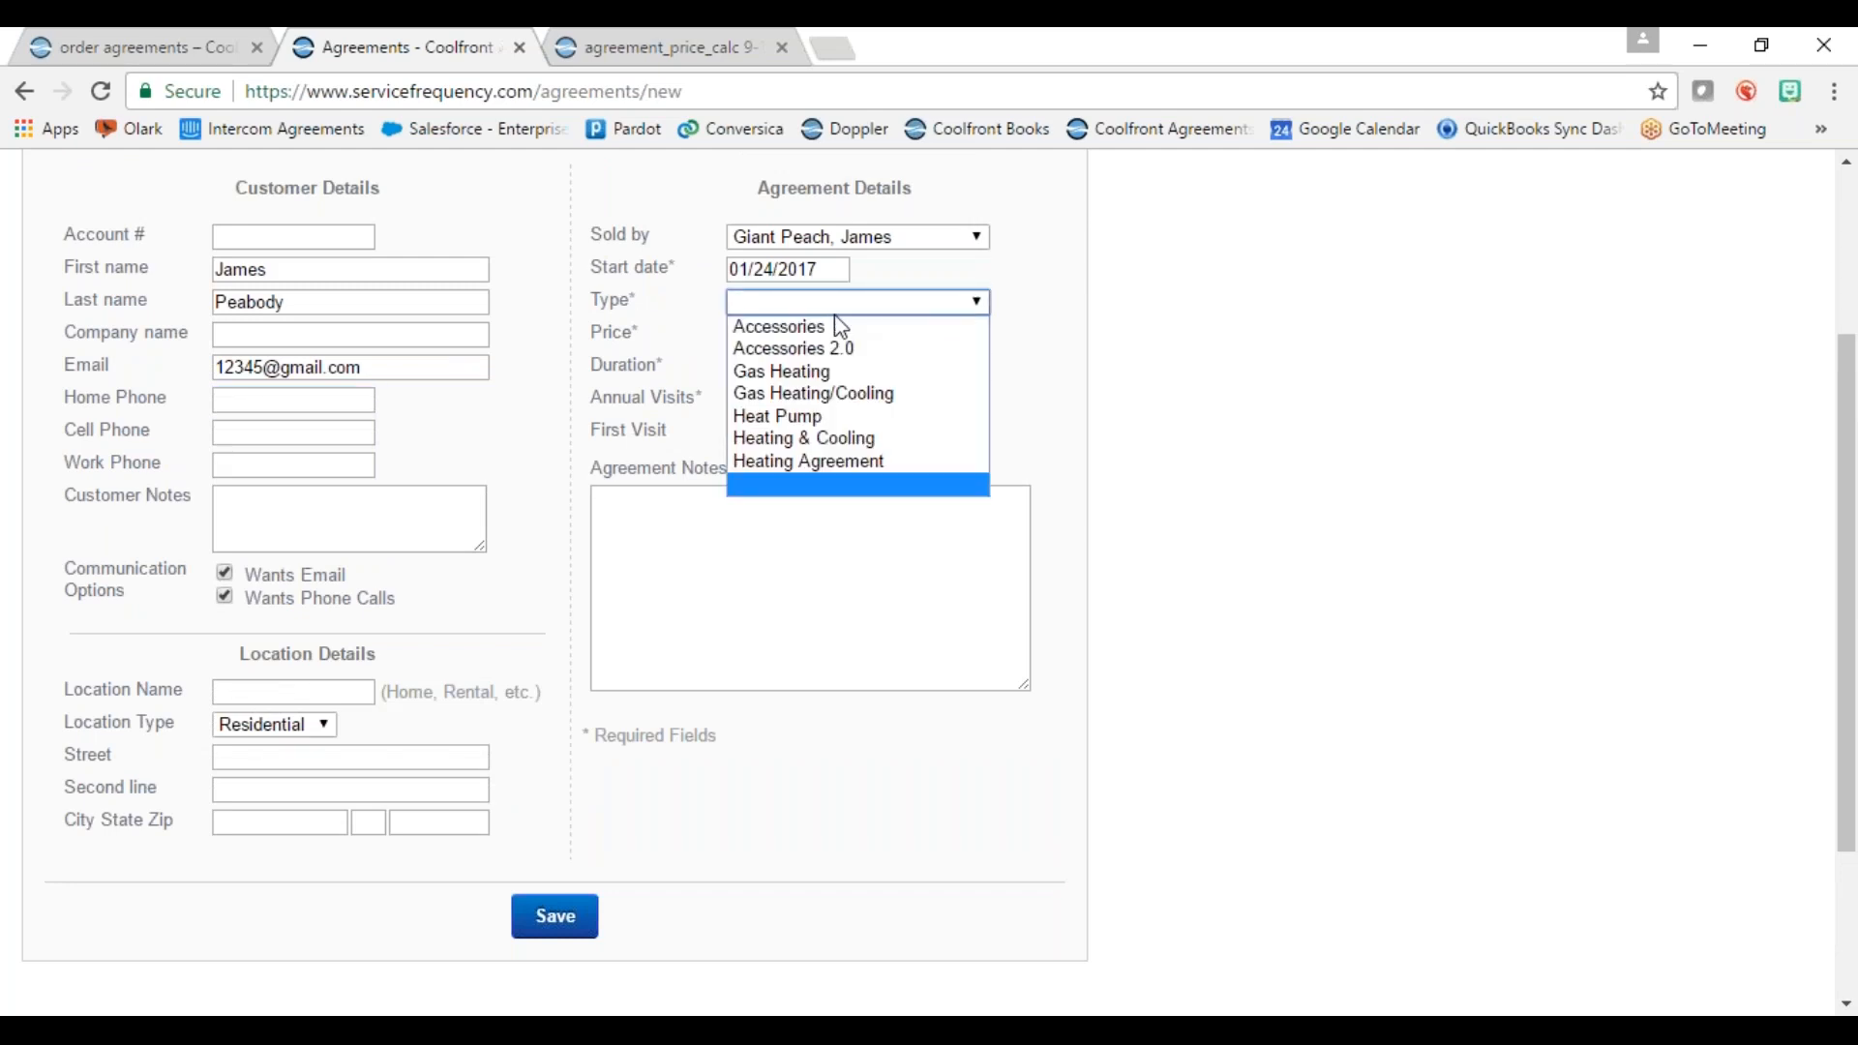
{"action": "left_click", "coordinate": [888, 441]}
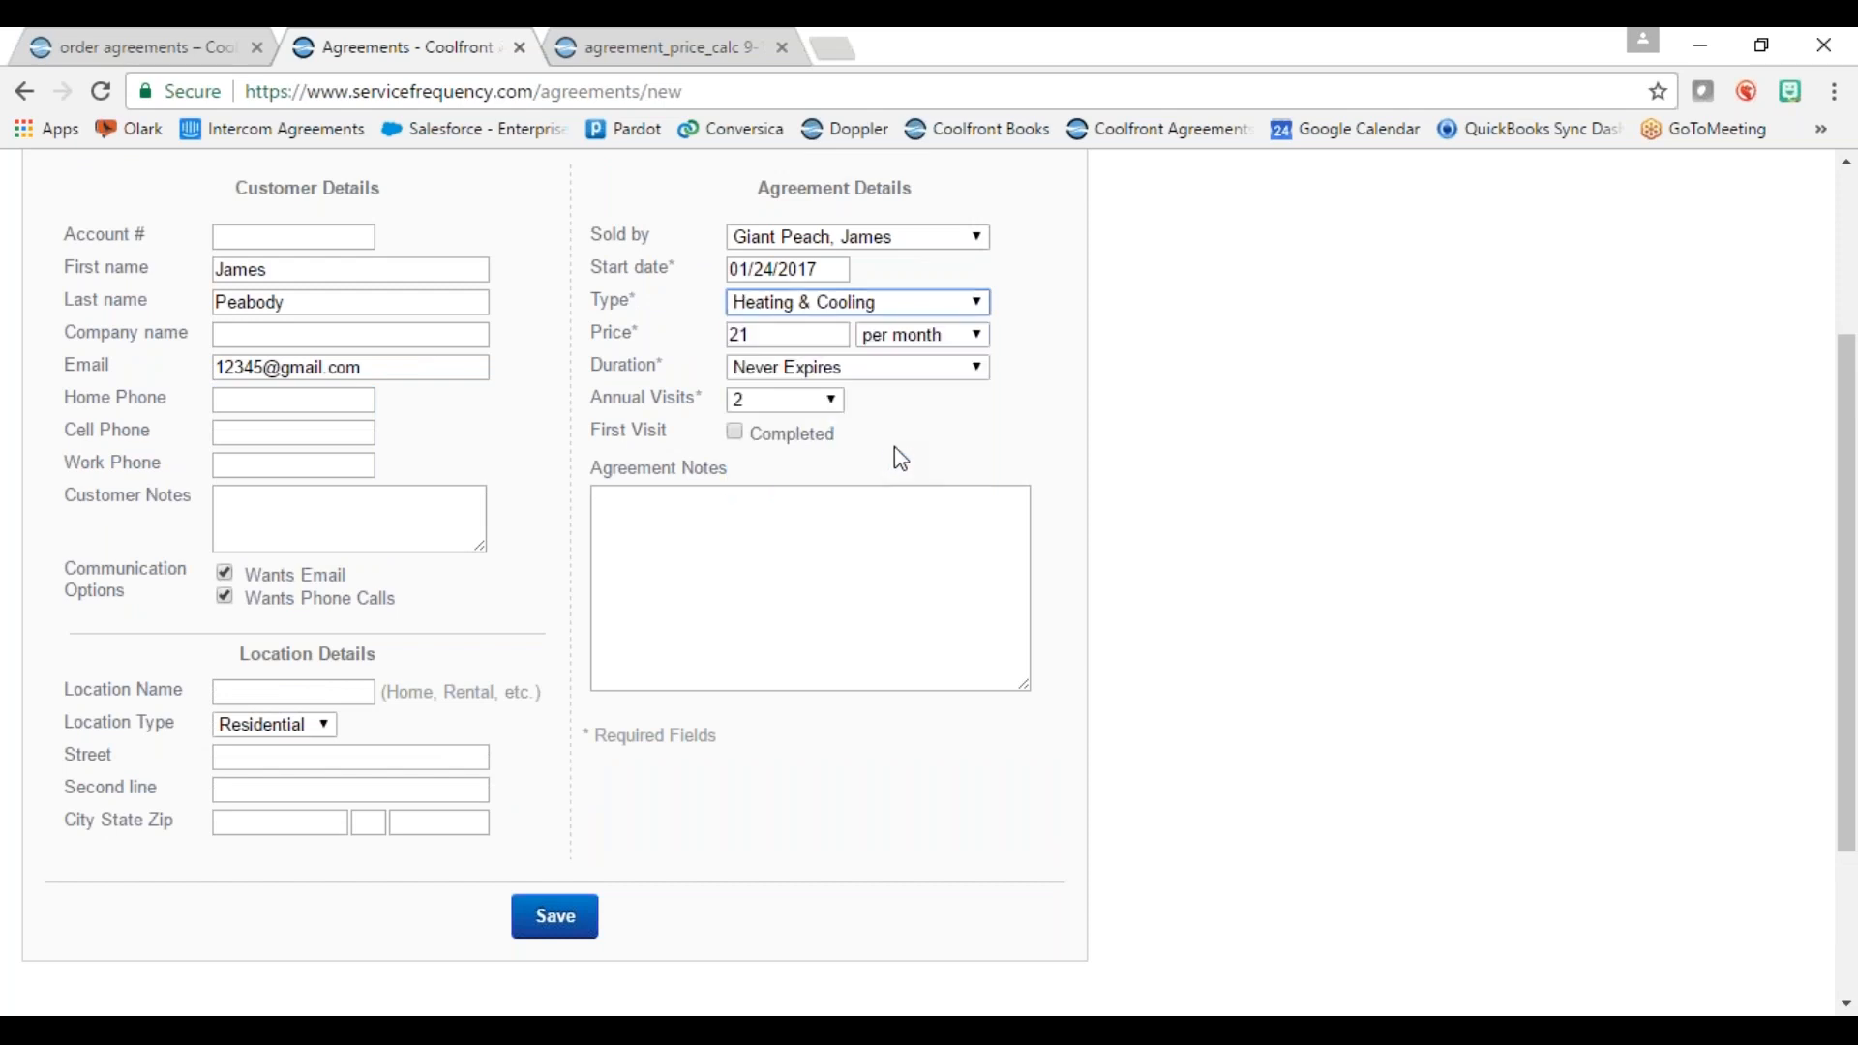
{"action": "left_click", "coordinate": [549, 931]}
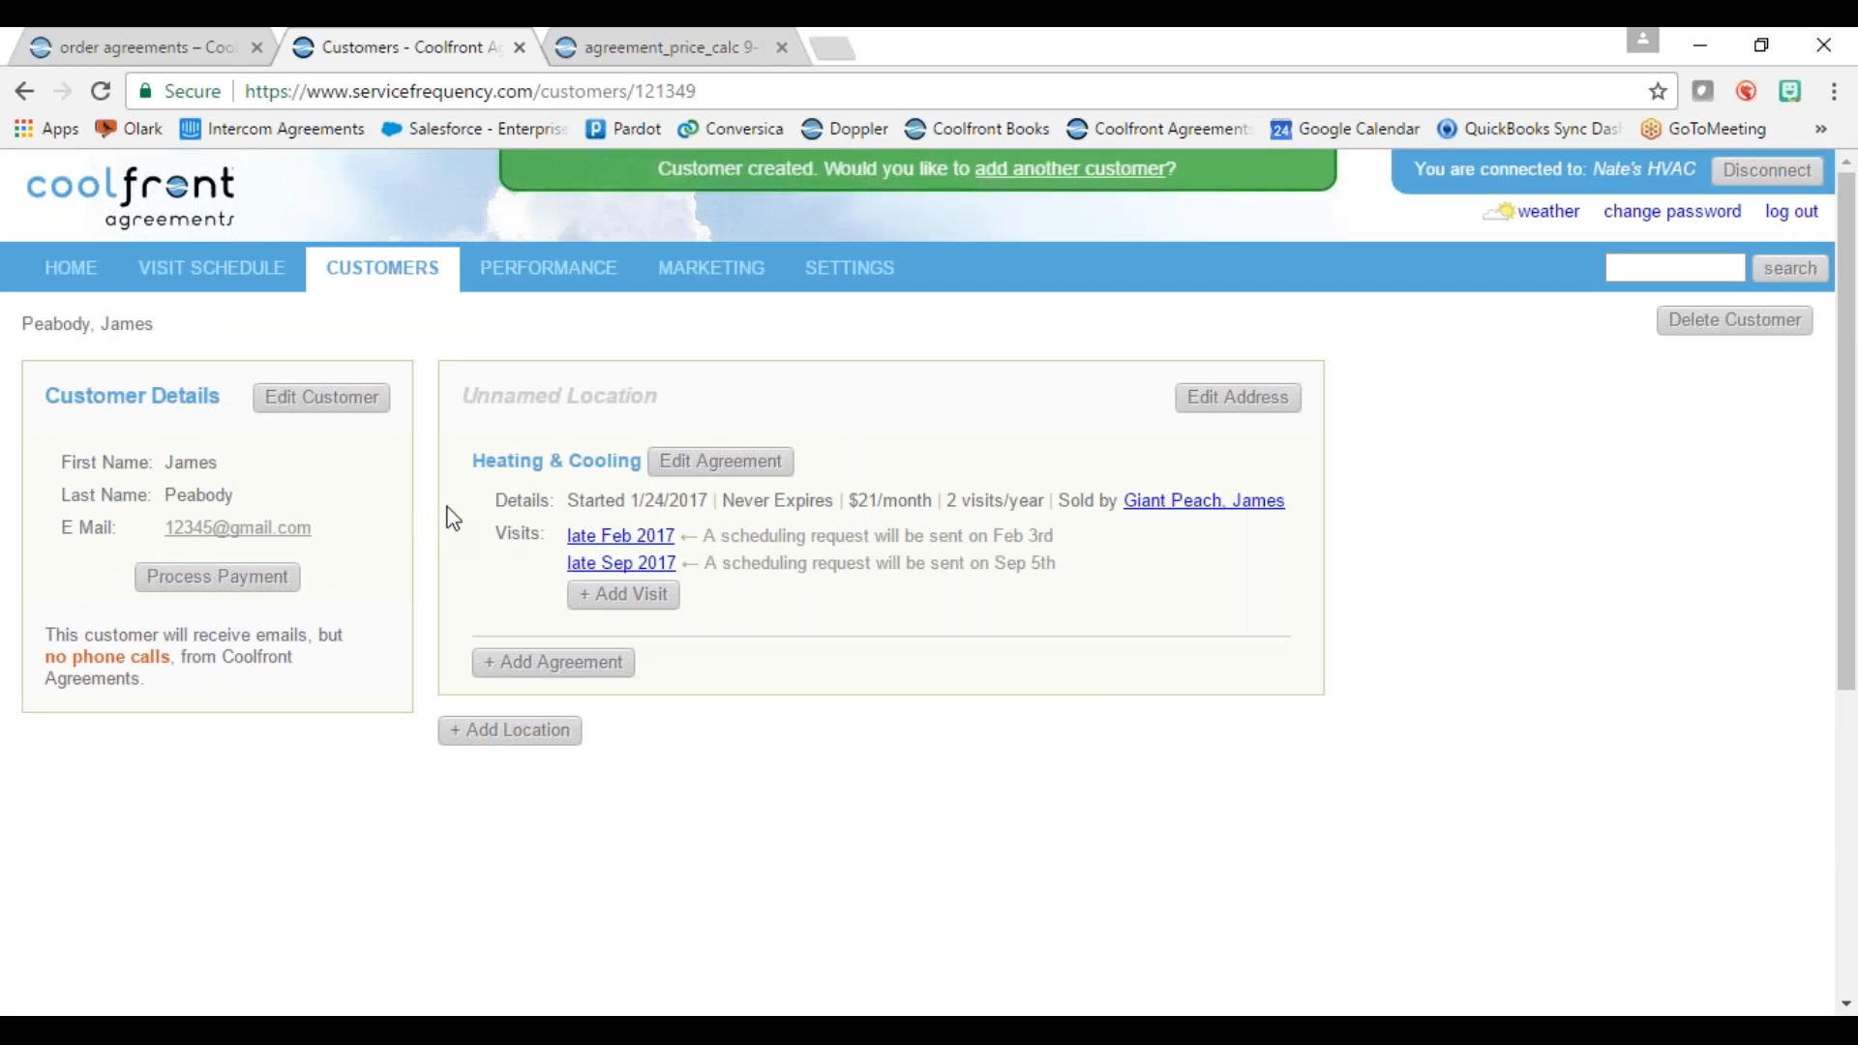
Step: Set the new customer's Heating & Cooling agreement to Cancelled and show cancelled agreements and deleted visits
{"action": "left_click", "coordinate": [707, 464]}
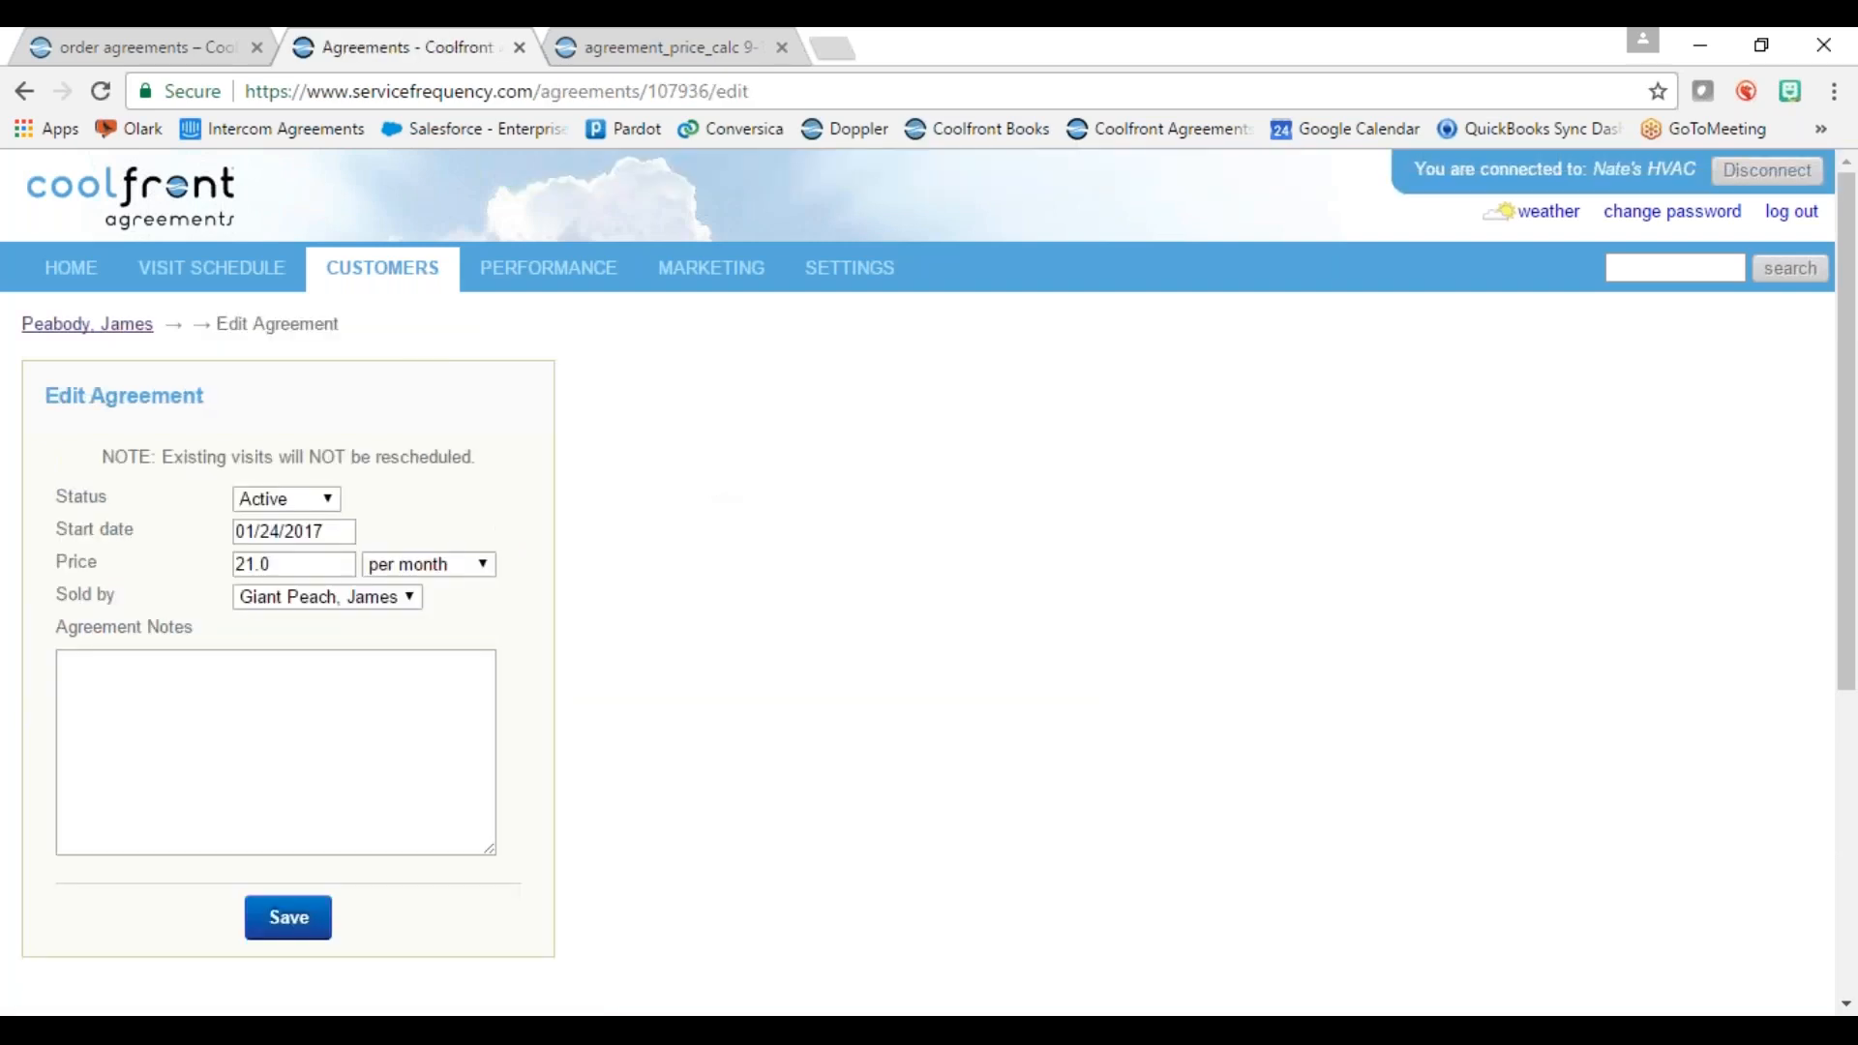
{"action": "left_click", "coordinate": [286, 499]}
{"action": "left_click", "coordinate": [305, 541]}
{"action": "left_click", "coordinate": [270, 921]}
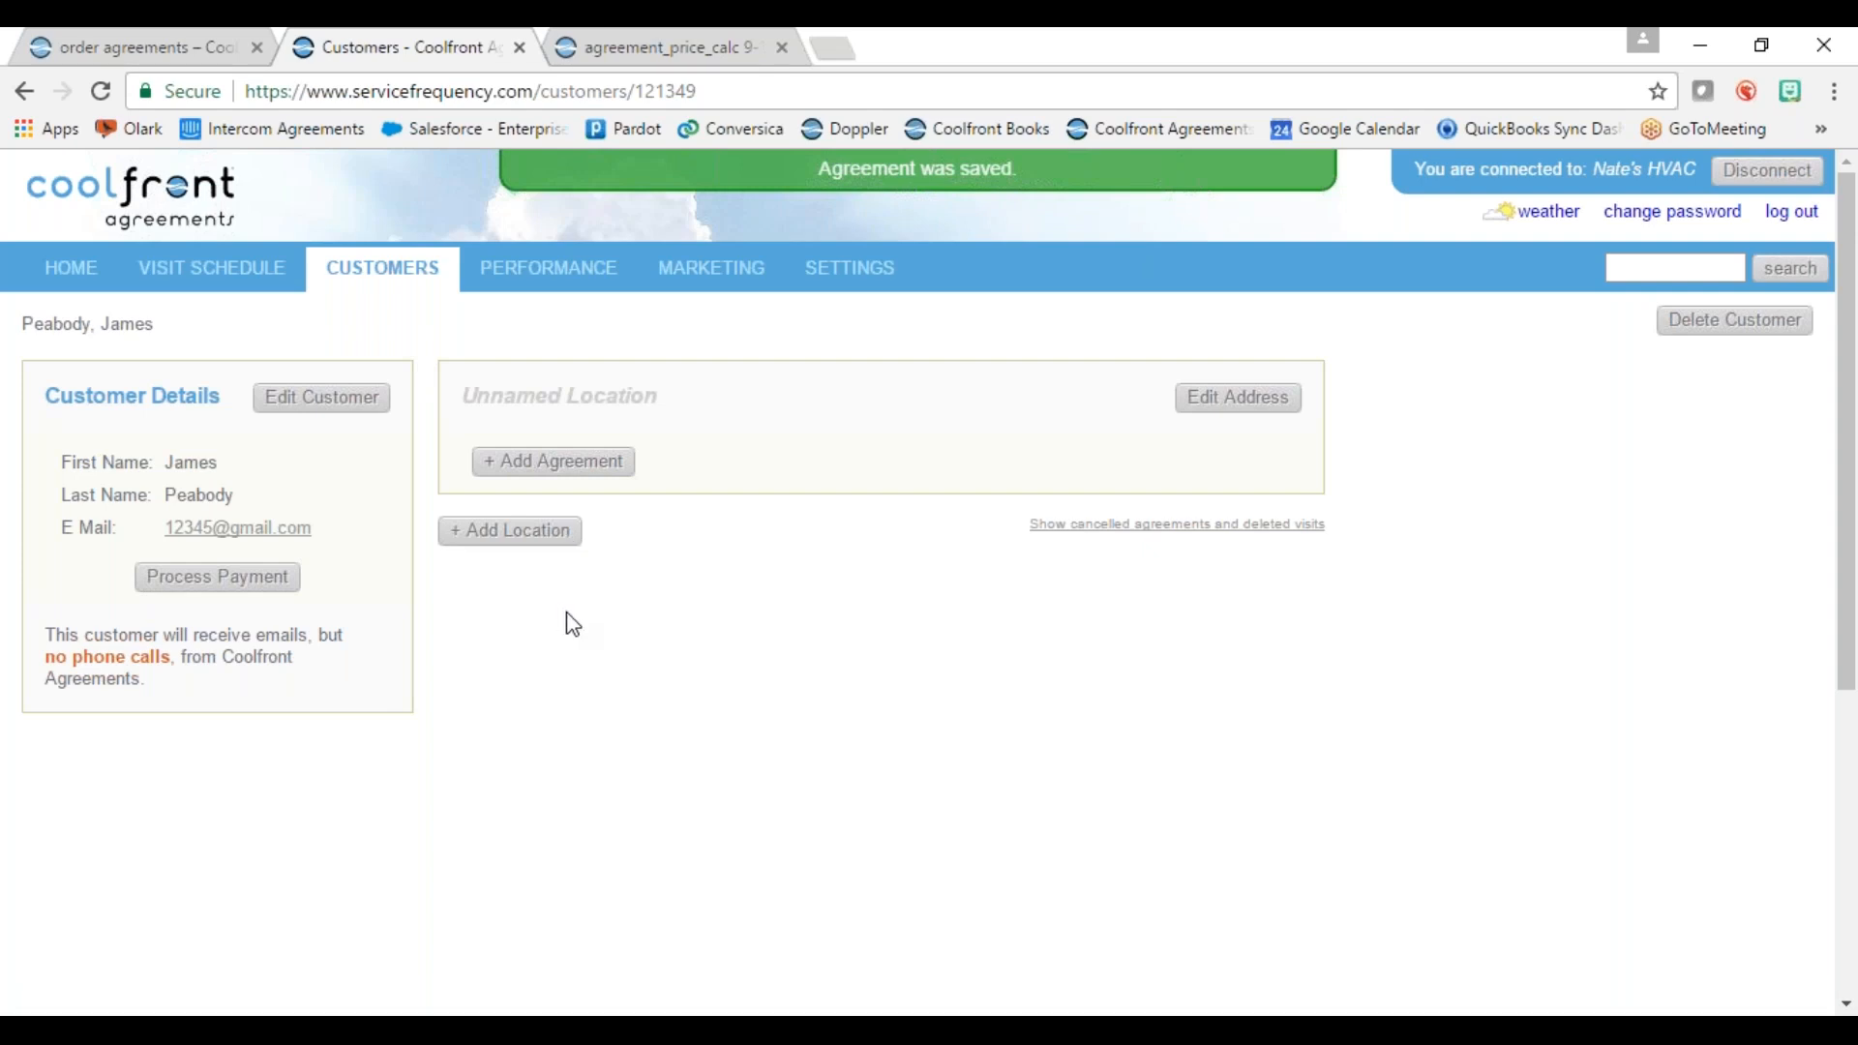
{"action": "left_click", "coordinate": [1153, 528]}
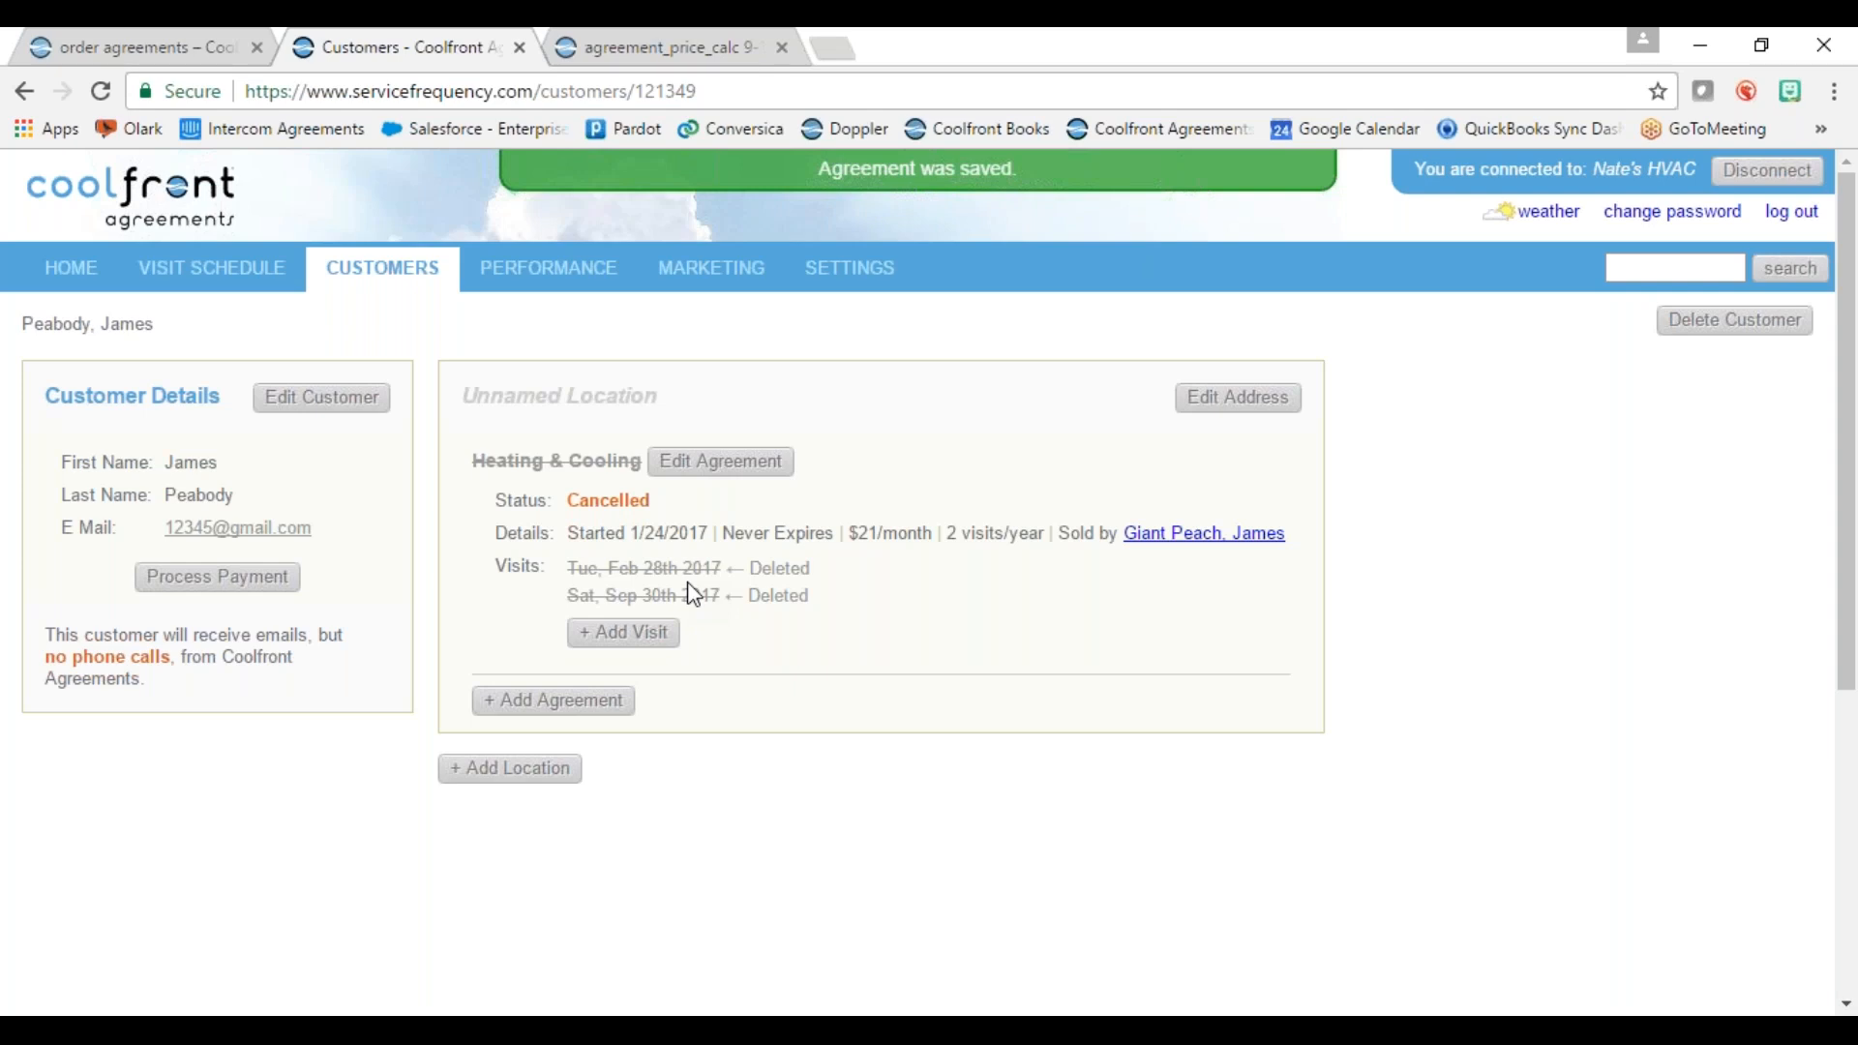
Step: Mark Corner Market's late-Feb visit as scheduled on February 14, 2017
{"action": "left_click", "coordinate": [193, 281]}
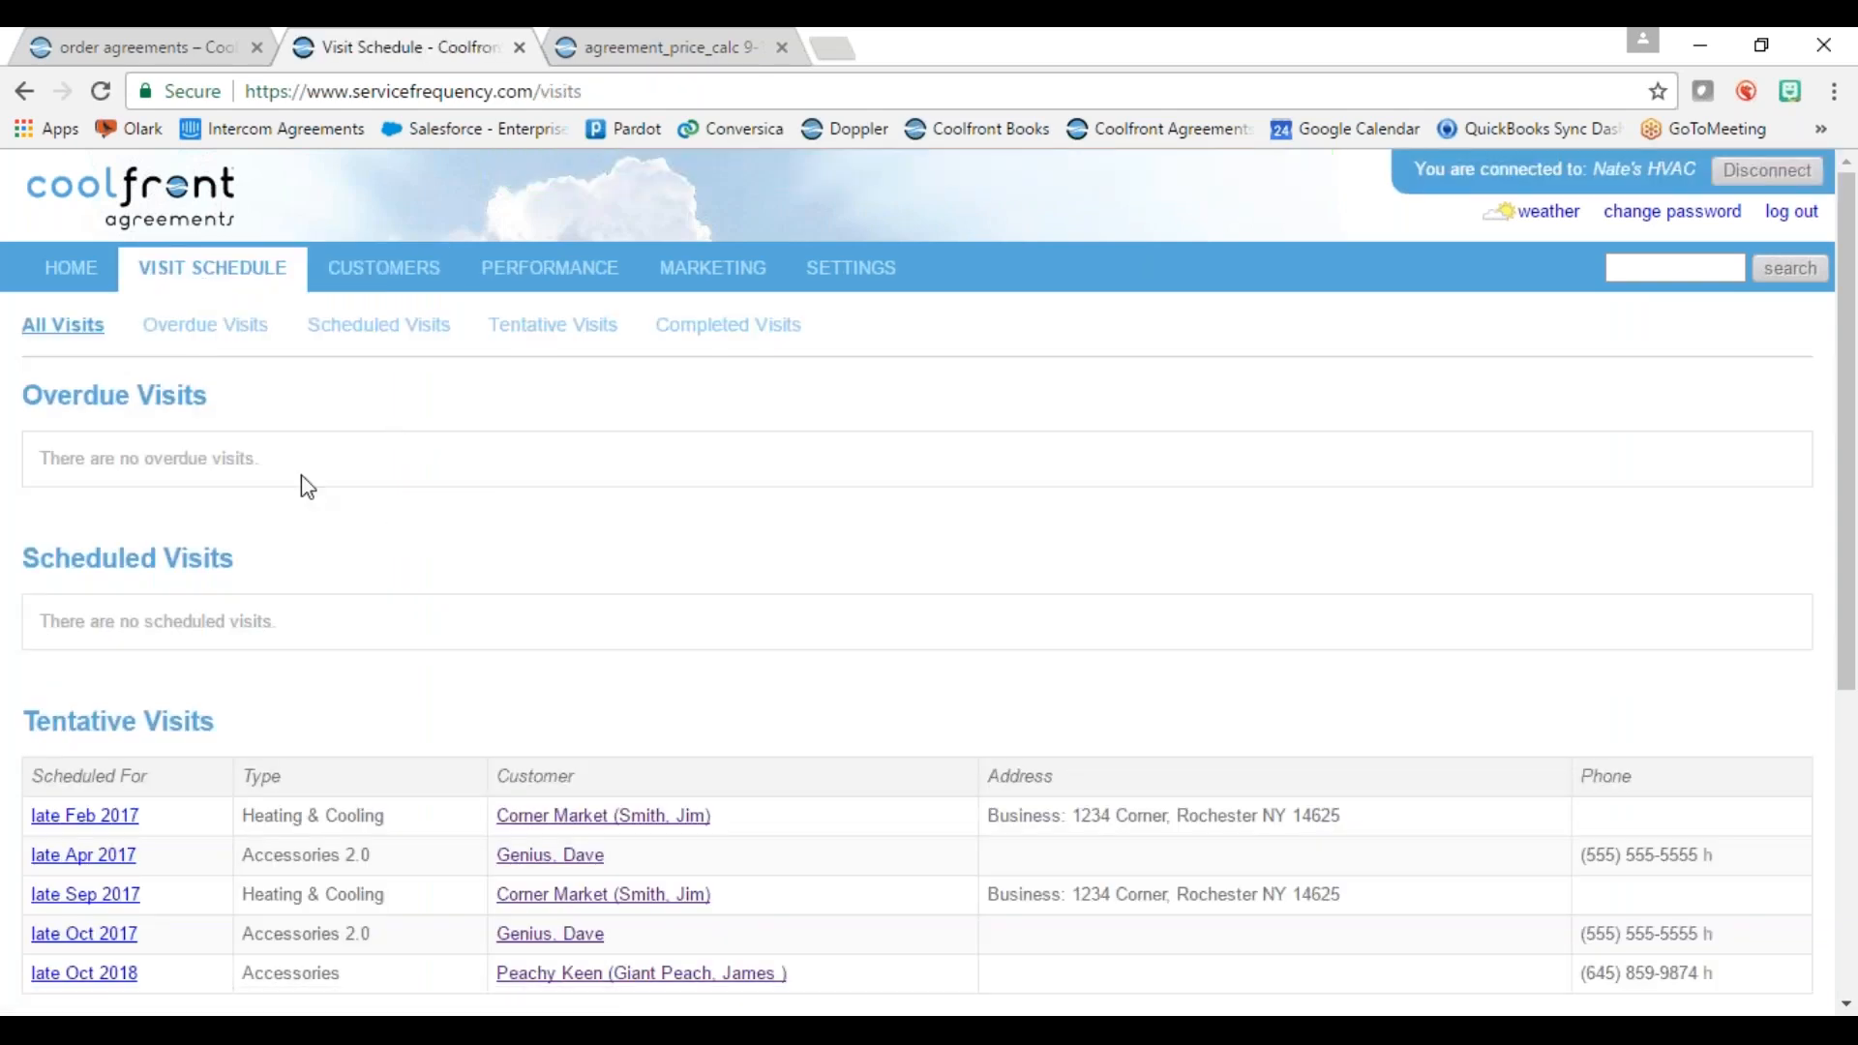
{"action": "scroll", "coordinate": [362, 591], "scroll_direction": "down", "scroll_amount": 1}
{"action": "scroll", "coordinate": [426, 655], "scroll_direction": "down", "scroll_amount": 5}
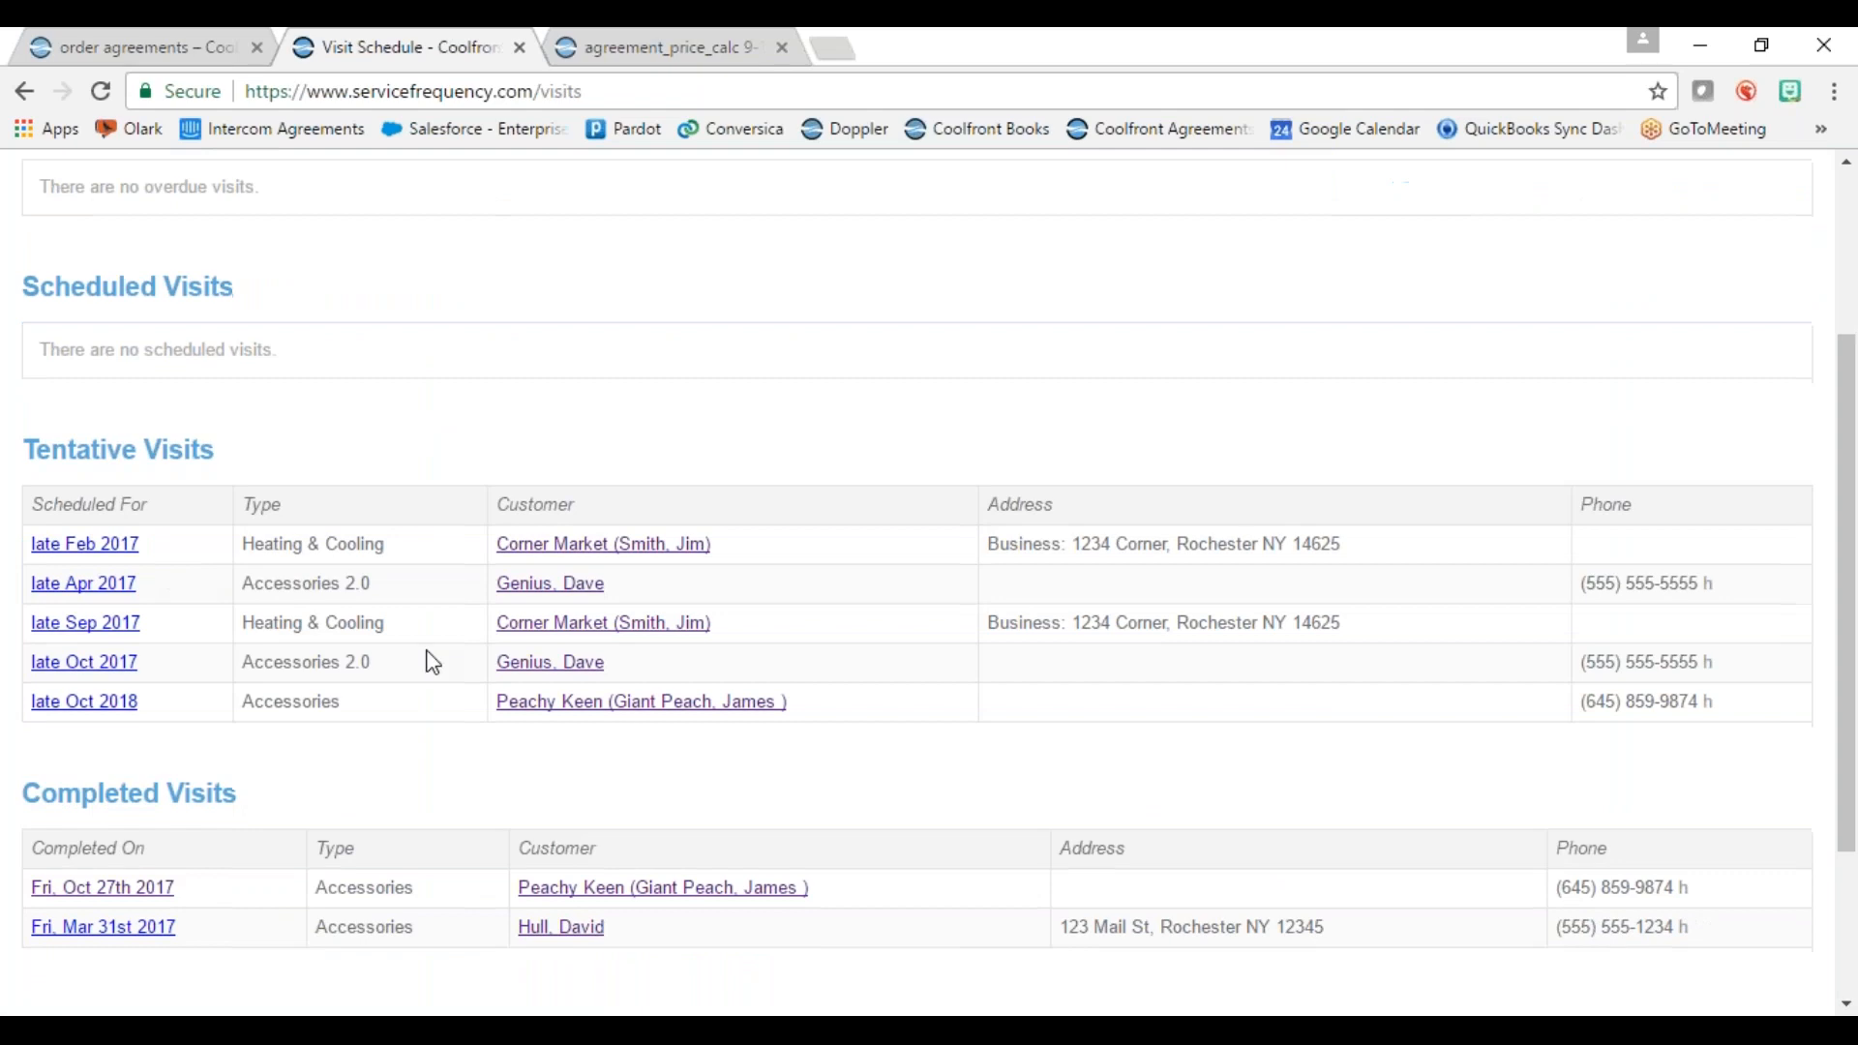
{"action": "scroll", "coordinate": [459, 827], "scroll_direction": "up", "scroll_amount": 5}
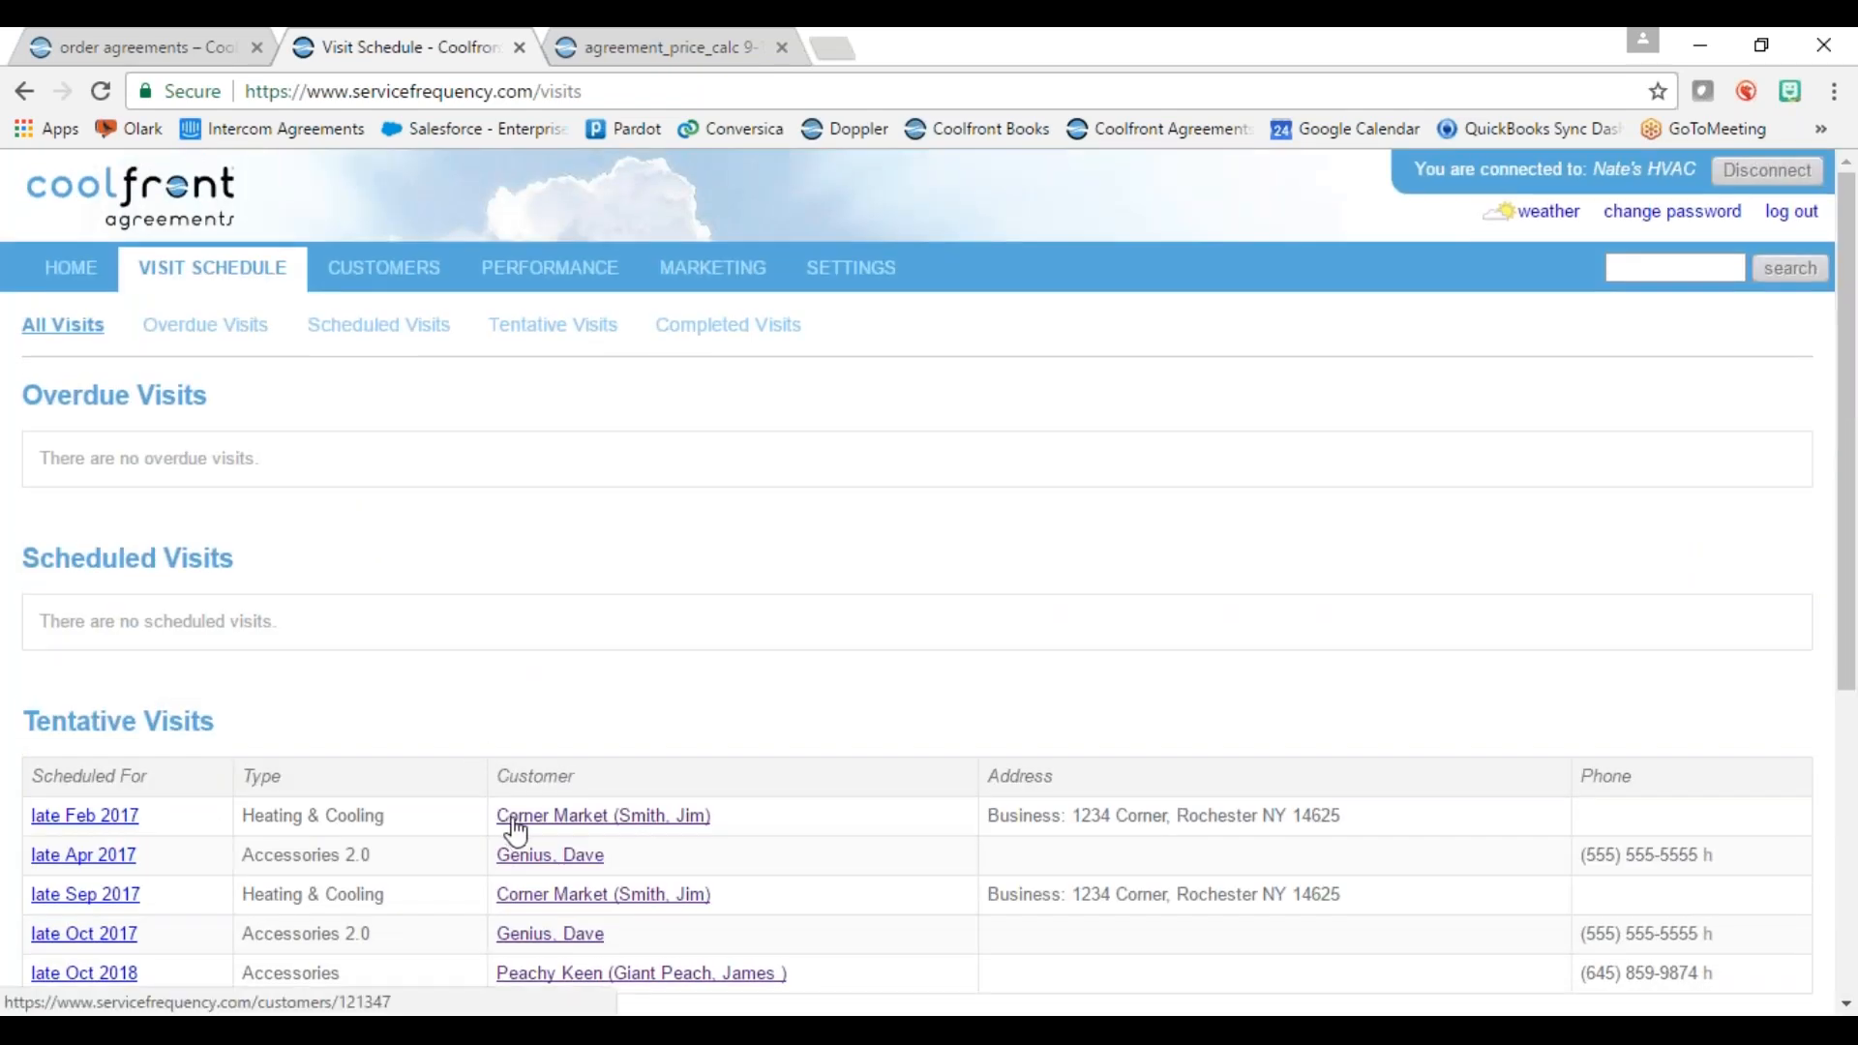
{"action": "left_click", "coordinate": [48, 819]}
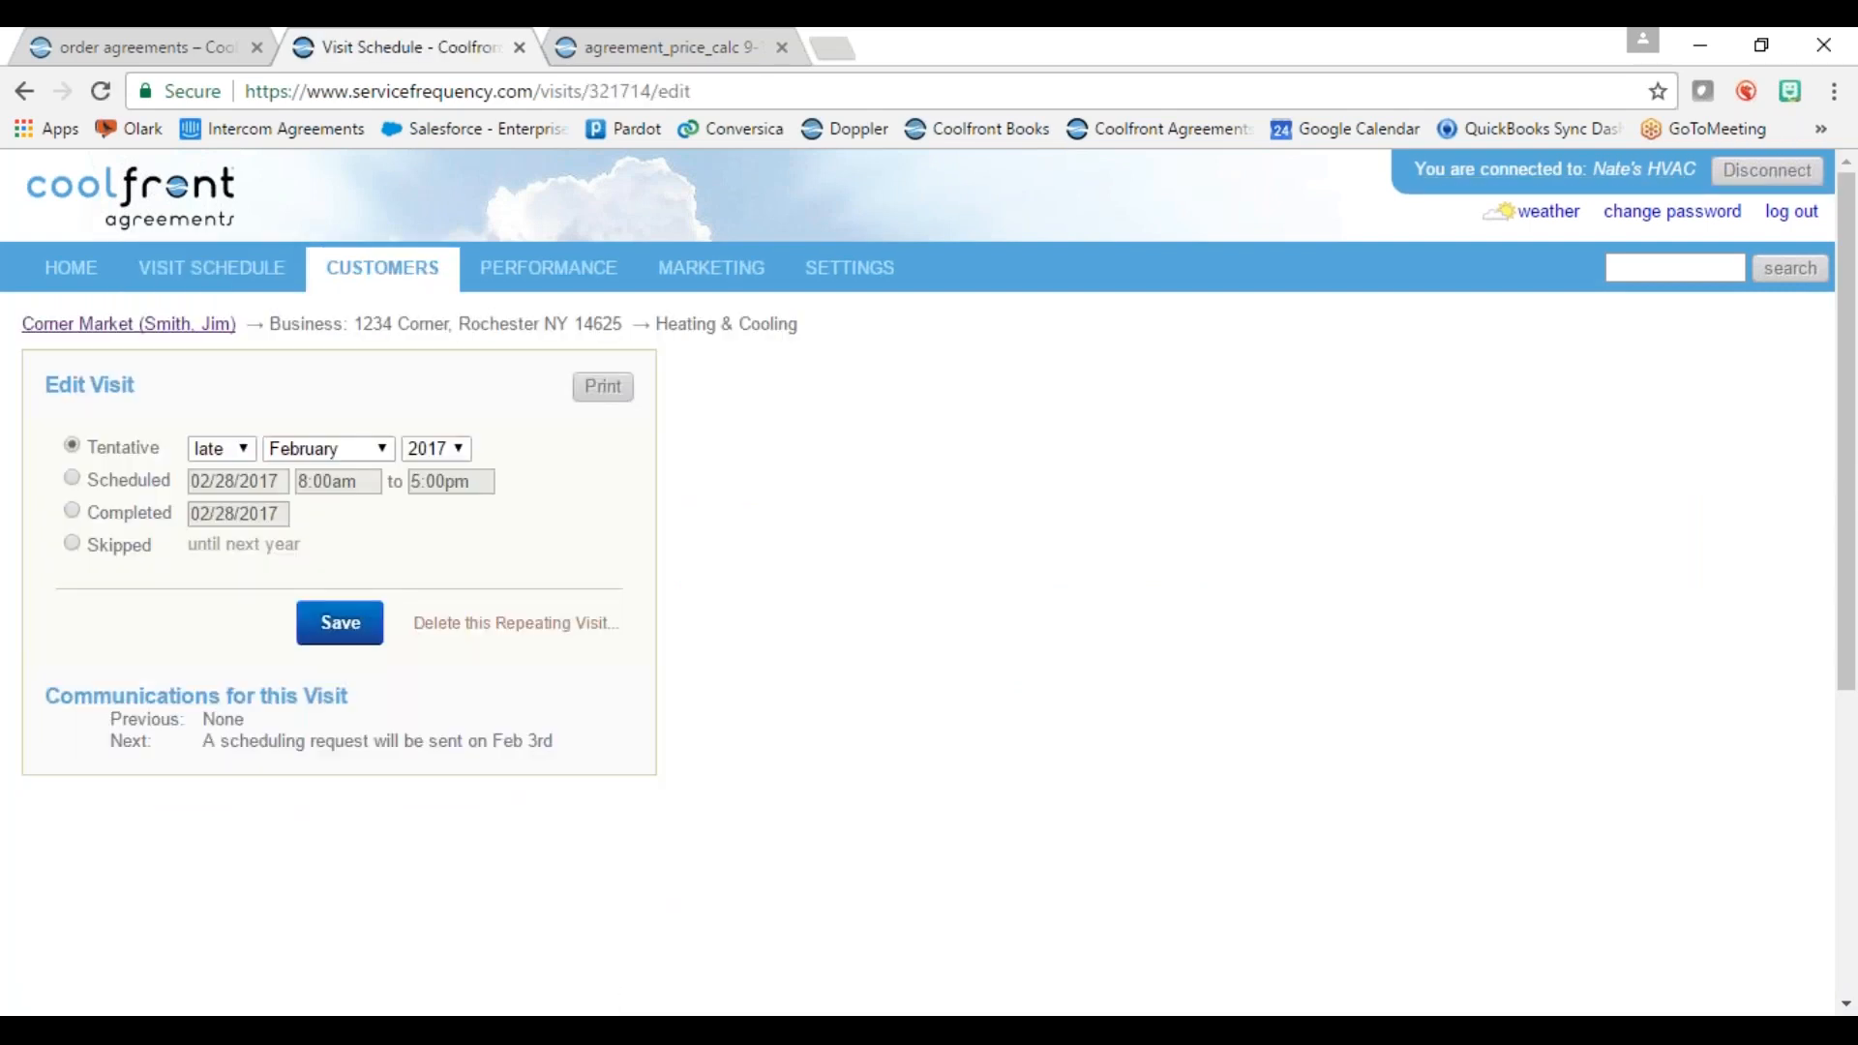
{"action": "left_click", "coordinate": [72, 478]}
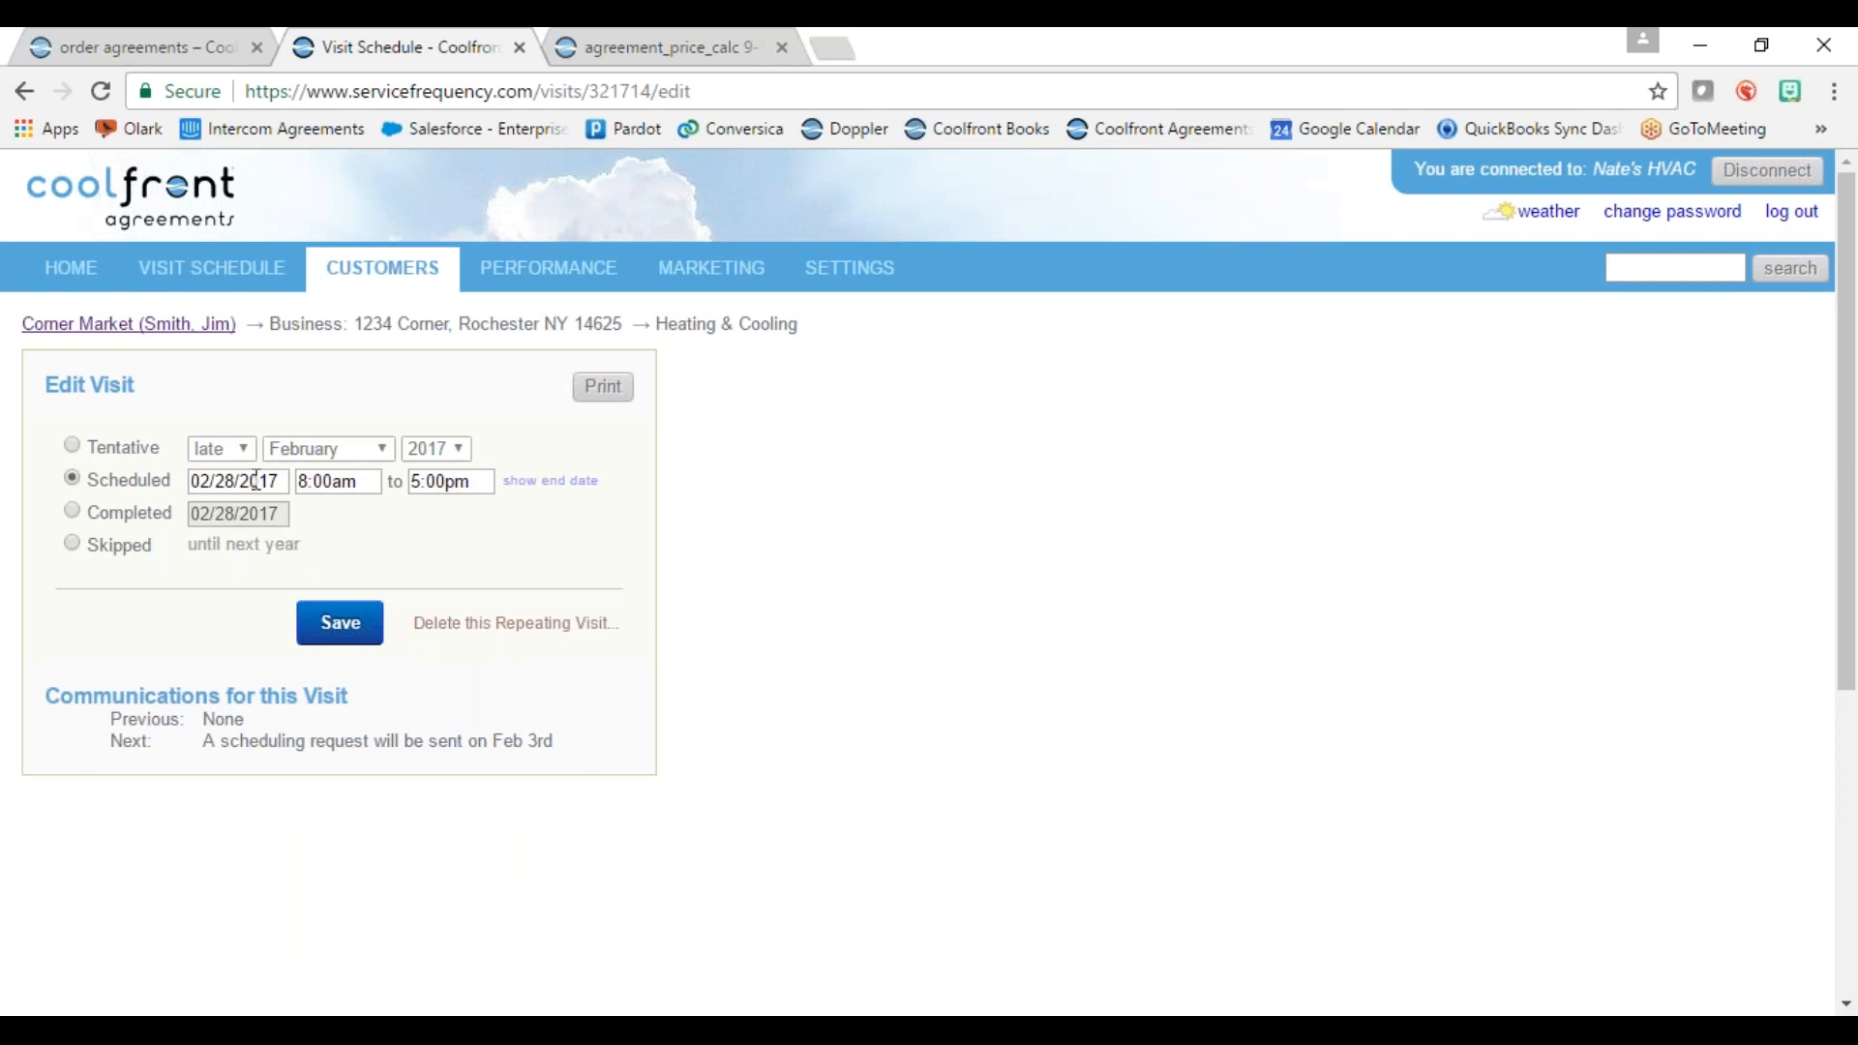
{"action": "left_click", "coordinate": [209, 476]}
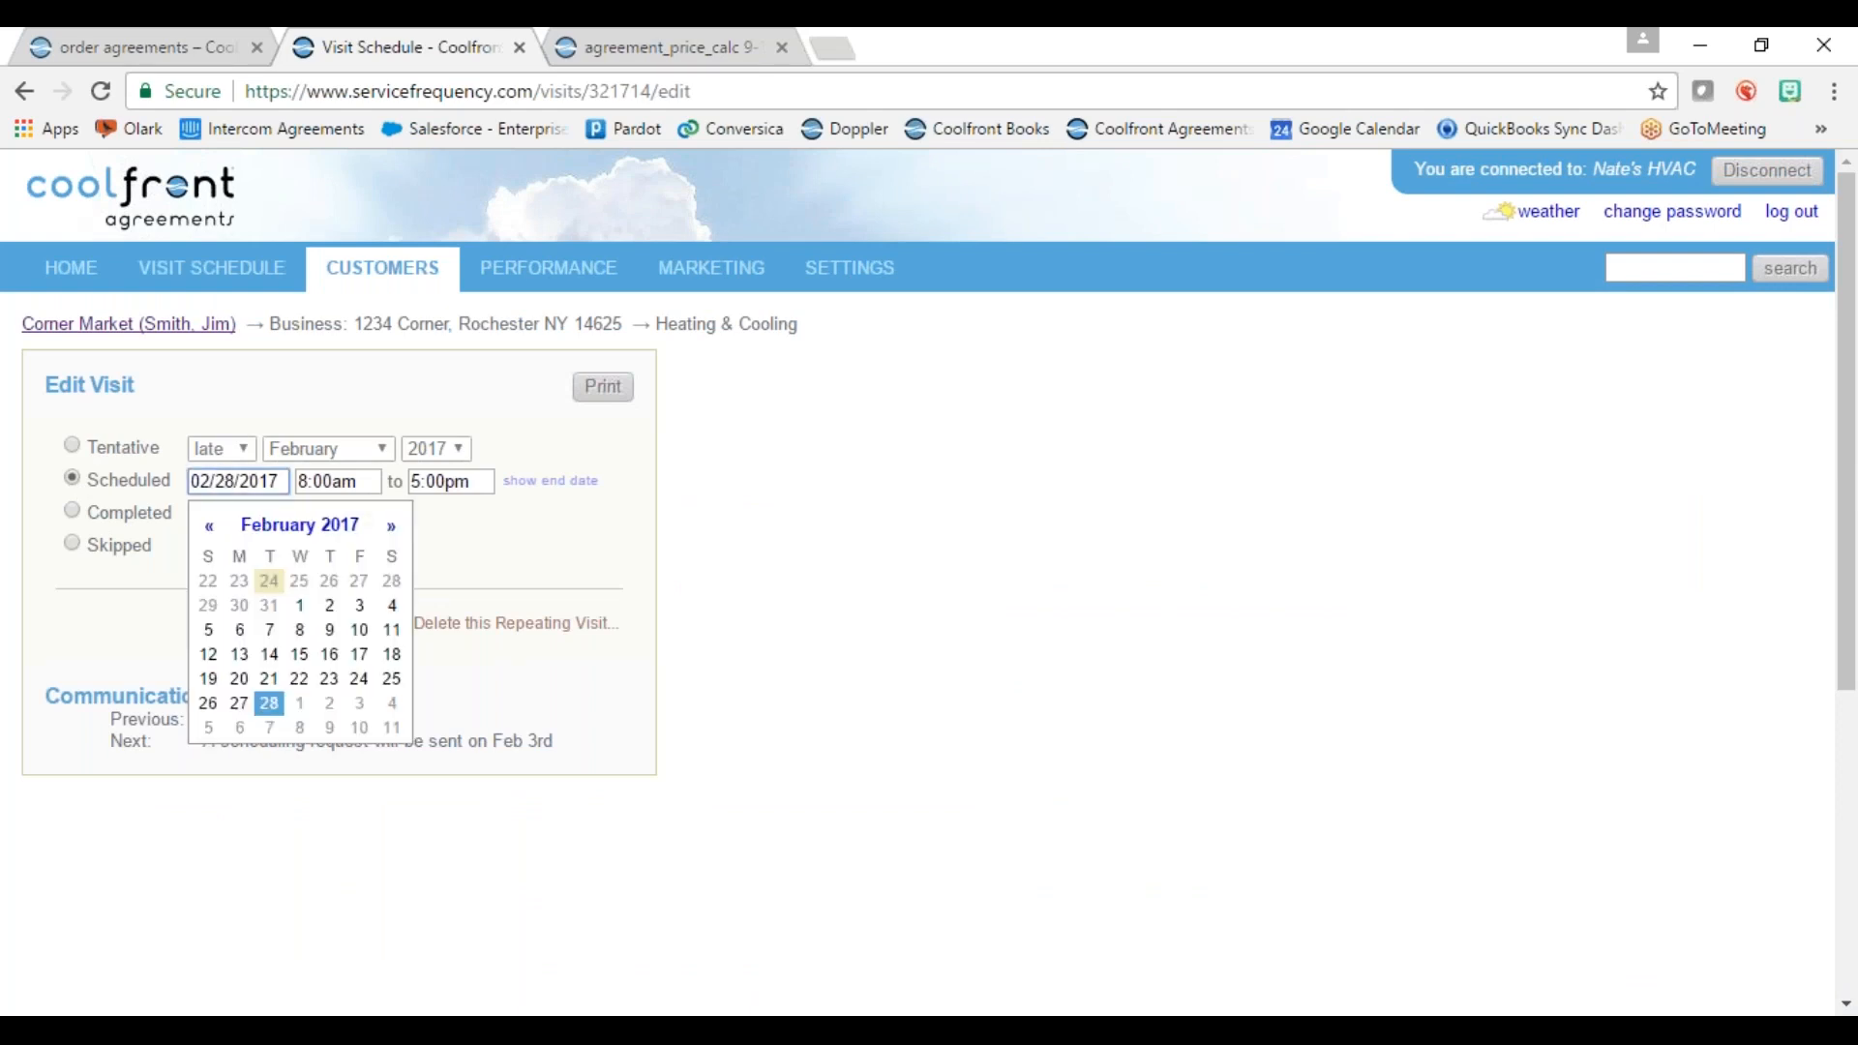
{"action": "left_click", "coordinate": [274, 658]}
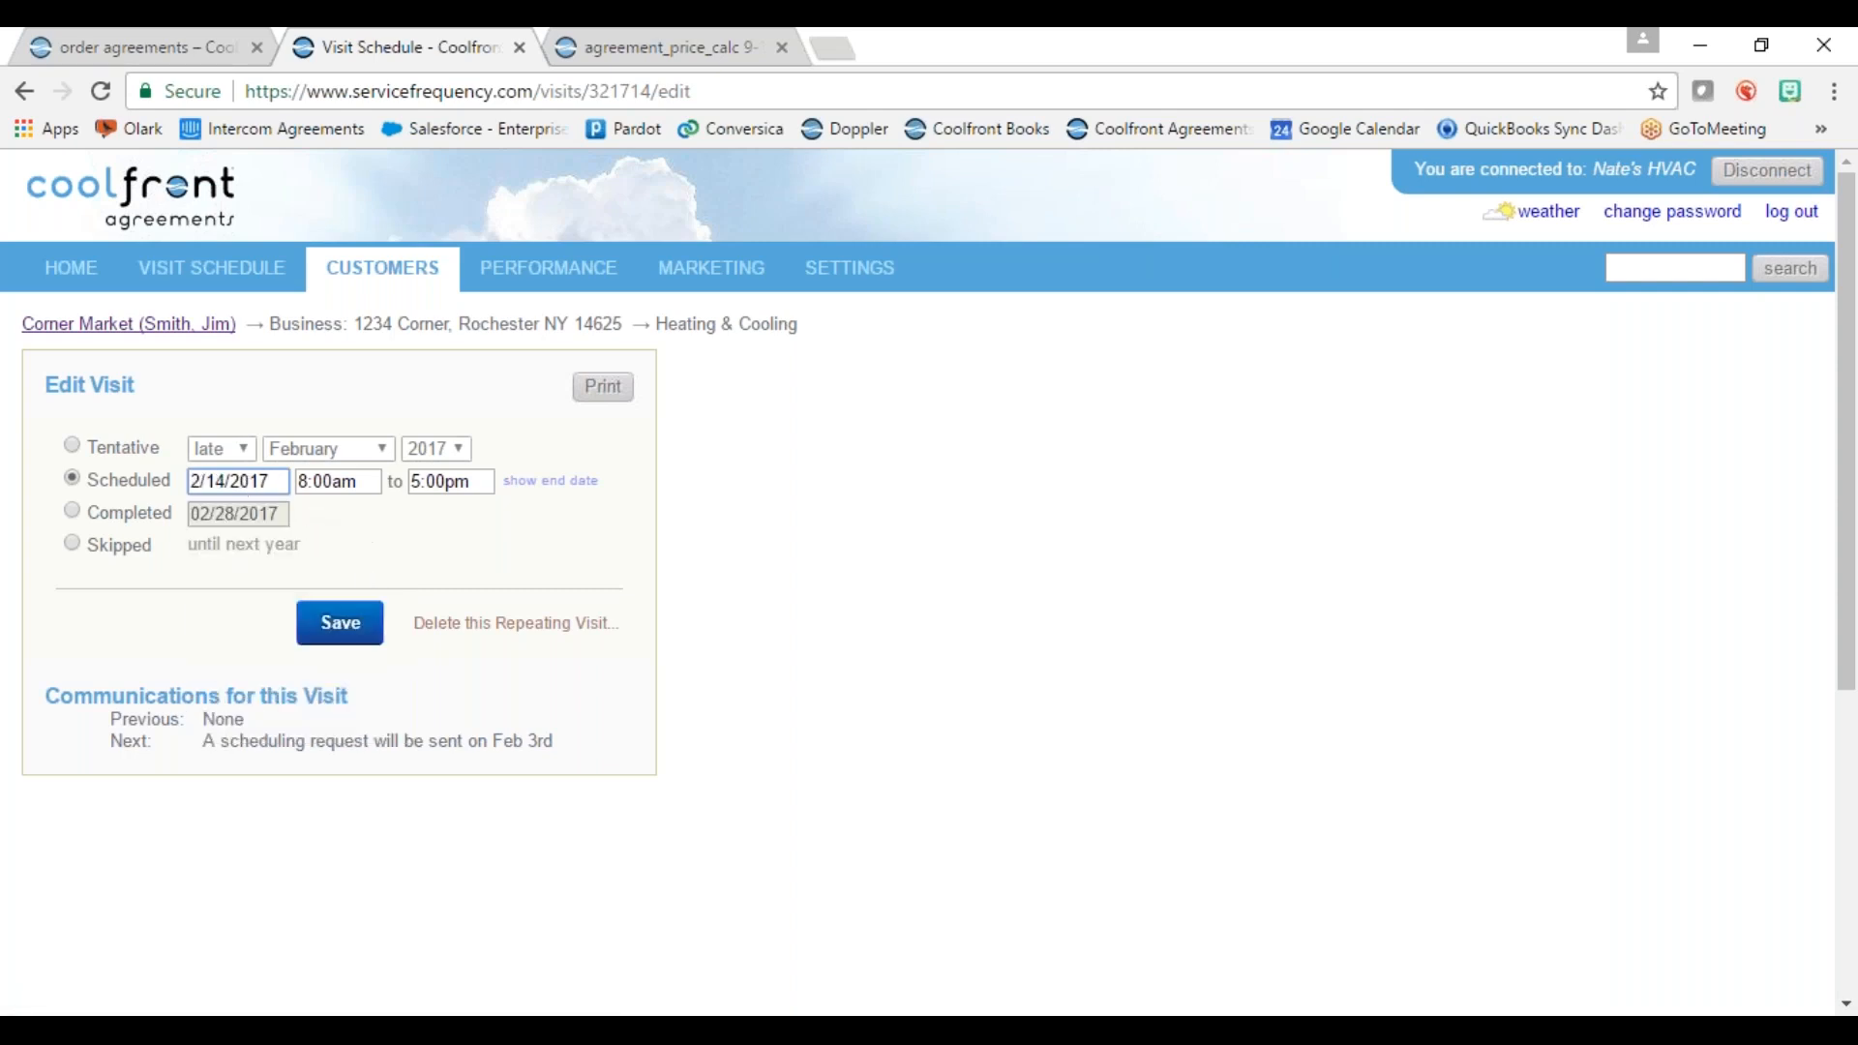
Step: Set the visit time to 12:00pm–12:30pm and save it
{"action": "left_click", "coordinate": [346, 489]}
{"action": "left_click_drag", "start_coordinate": [425, 596], "coordinate": [432, 619]}
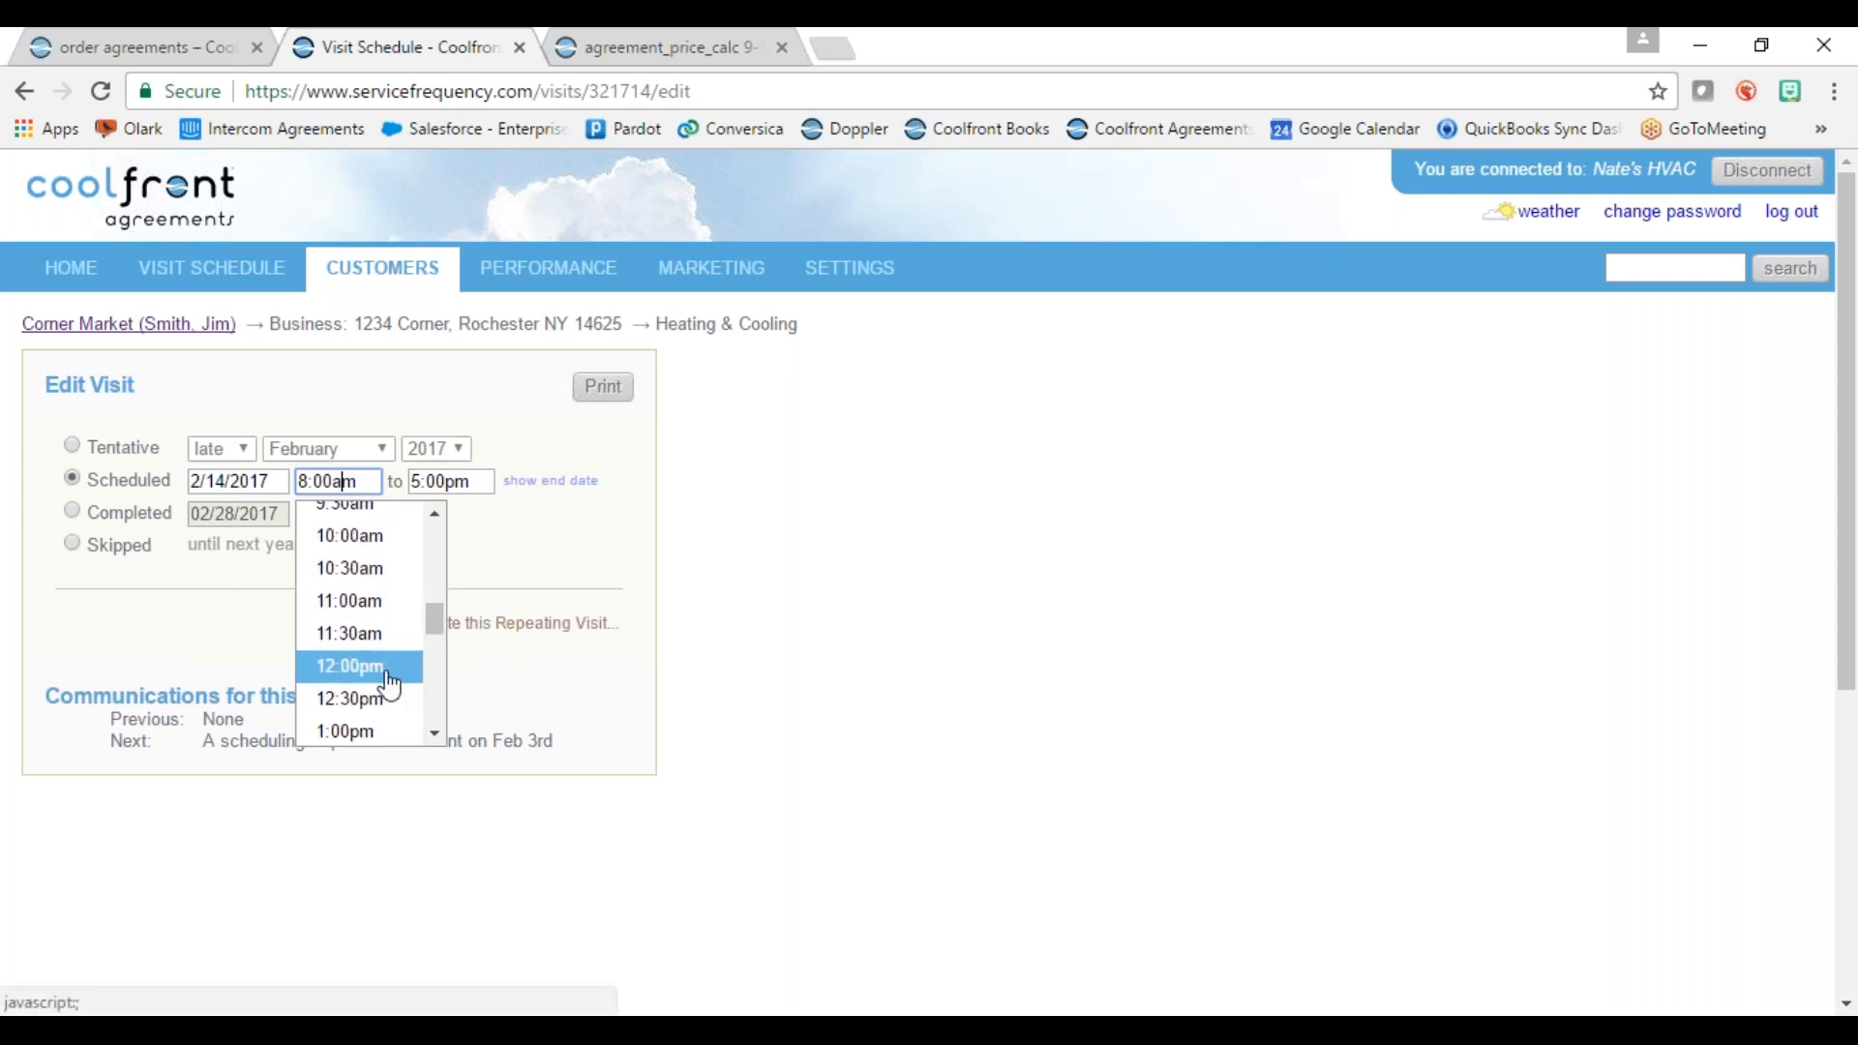
{"action": "left_click", "coordinate": [387, 670]}
{"action": "left_click", "coordinate": [444, 484]}
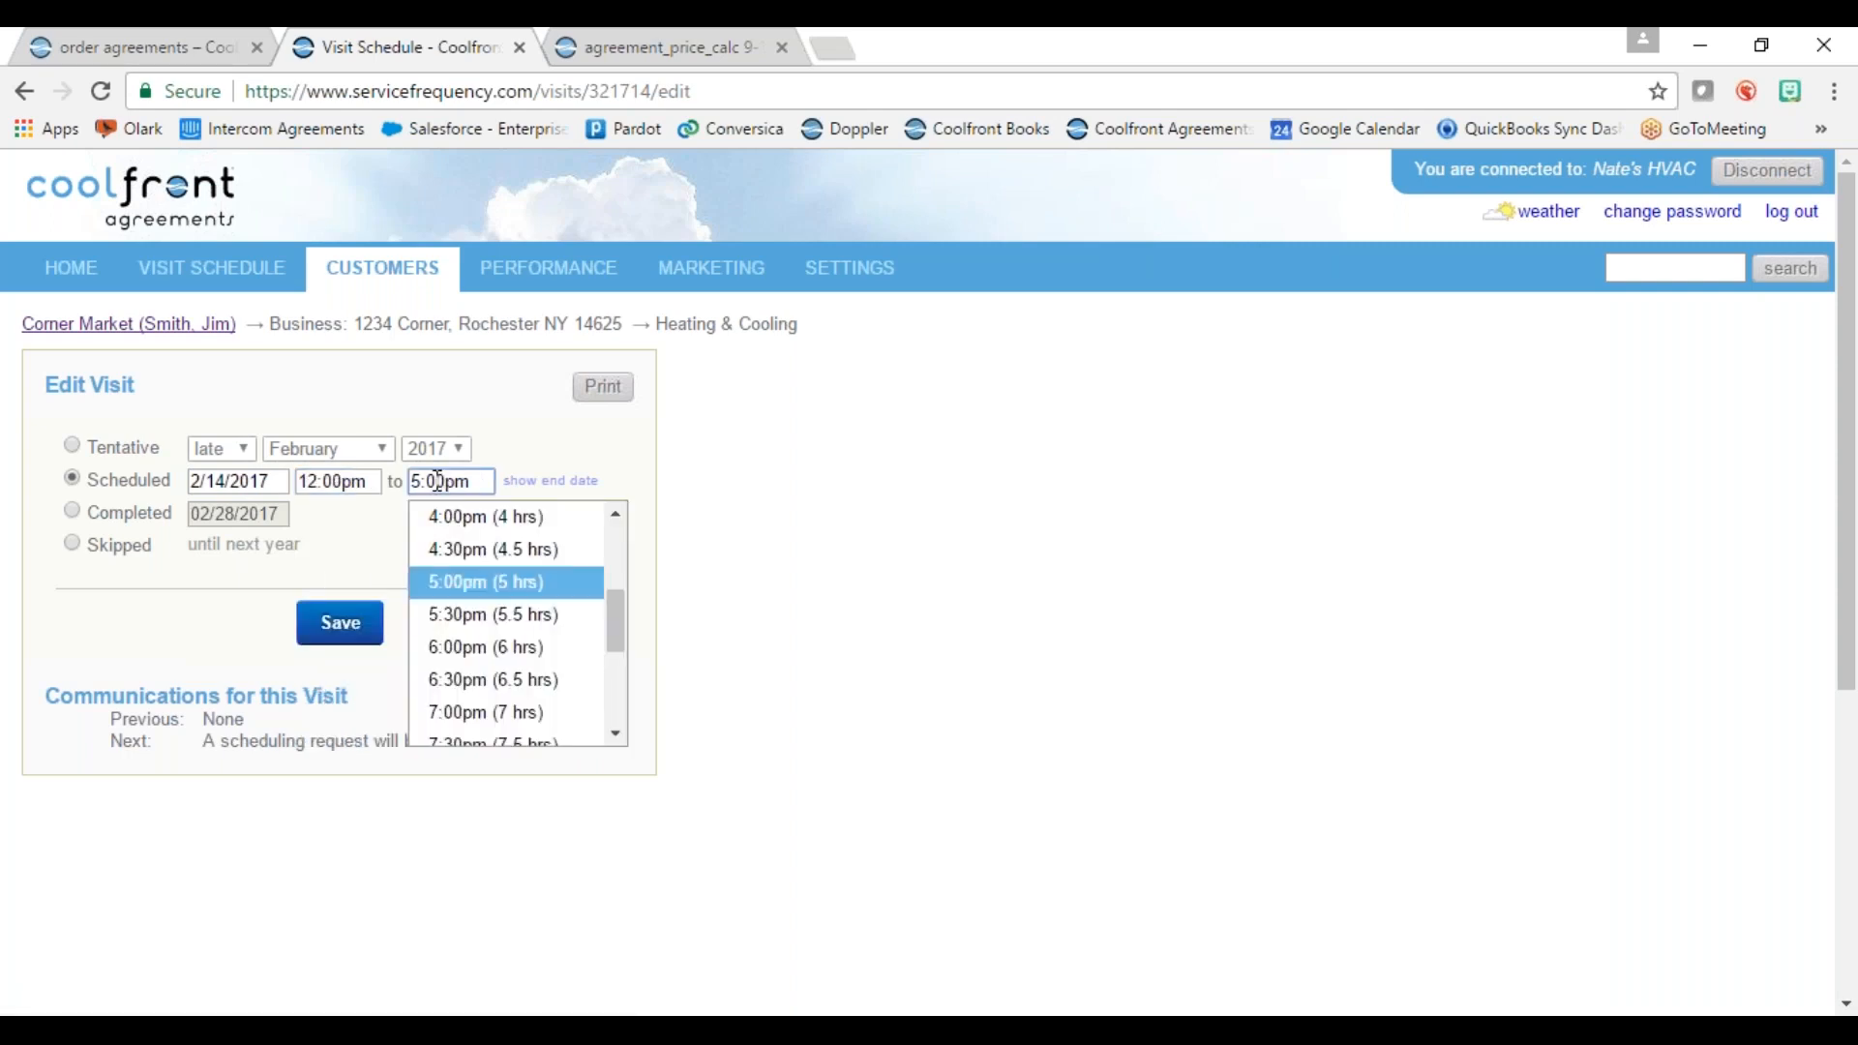
{"action": "scroll", "coordinate": [627, 608], "scroll_direction": "up", "scroll_amount": 1}
{"action": "left_click_drag", "start_coordinate": [627, 608], "coordinate": [626, 552]}
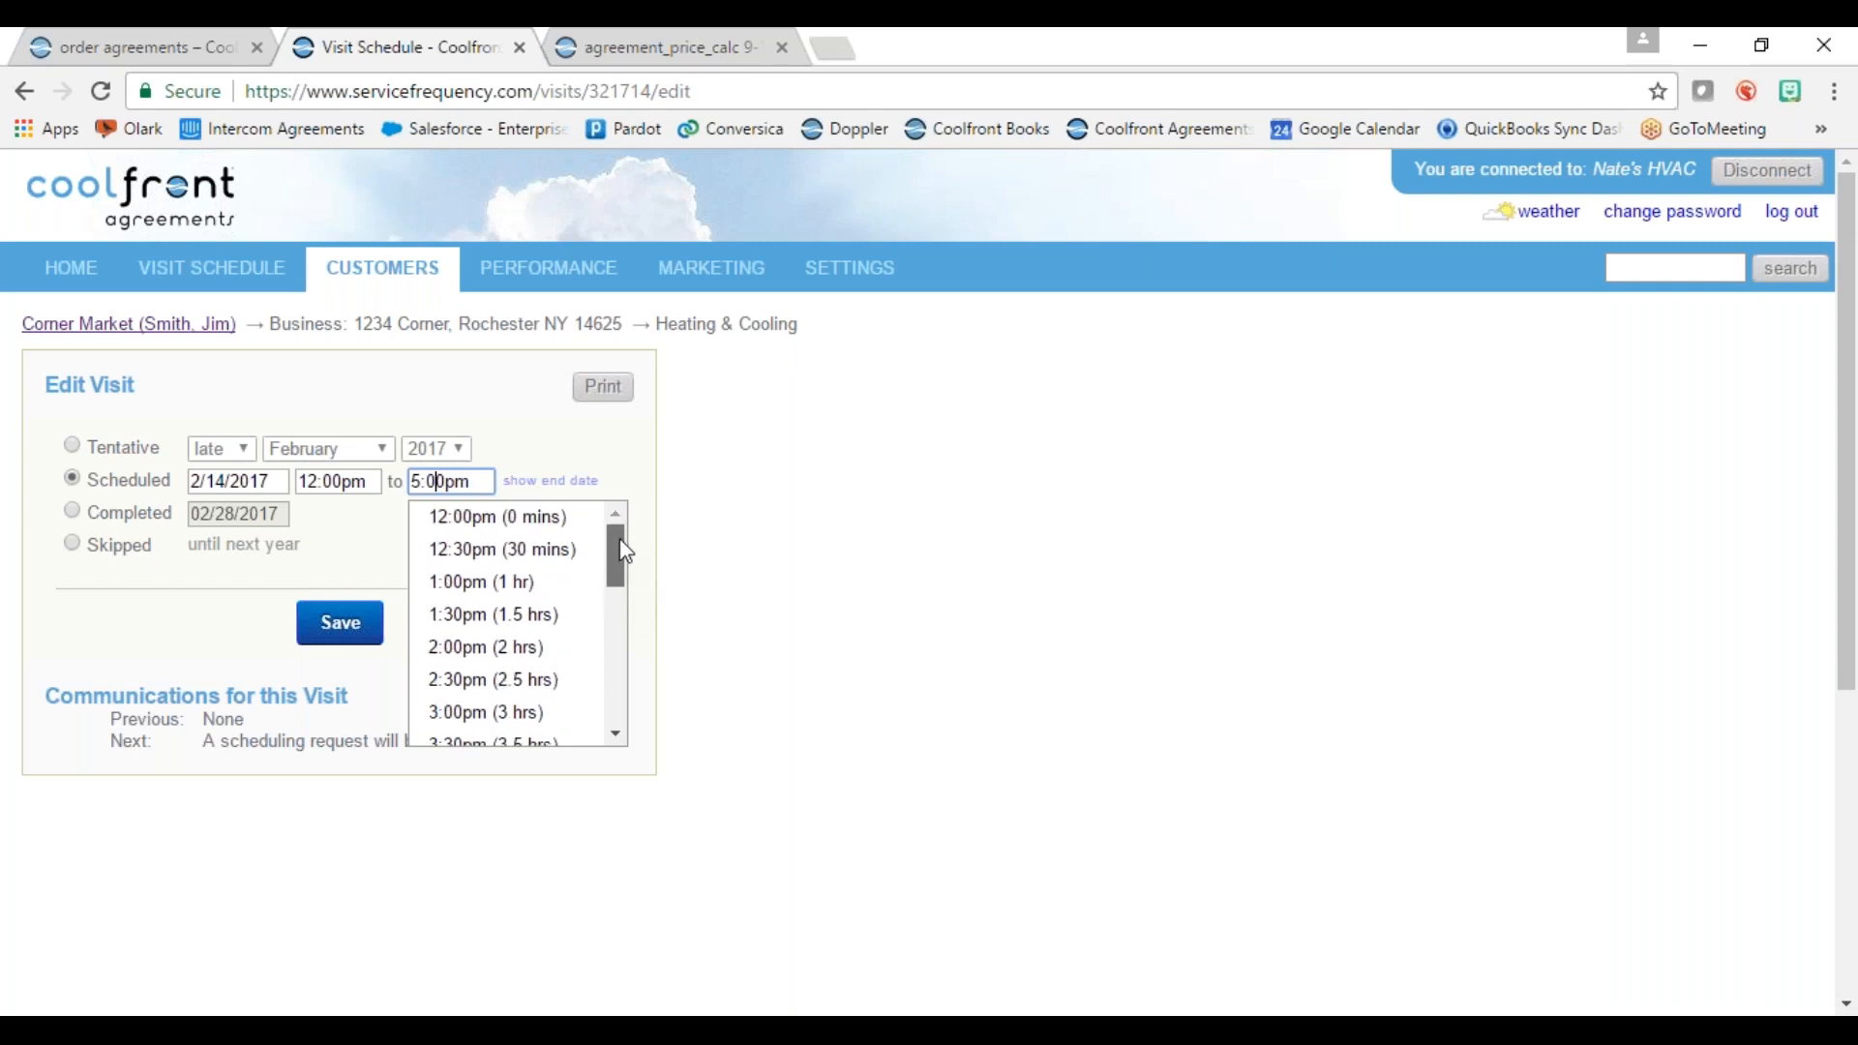
{"action": "left_click", "coordinate": [571, 549]}
{"action": "left_click", "coordinate": [407, 532]}
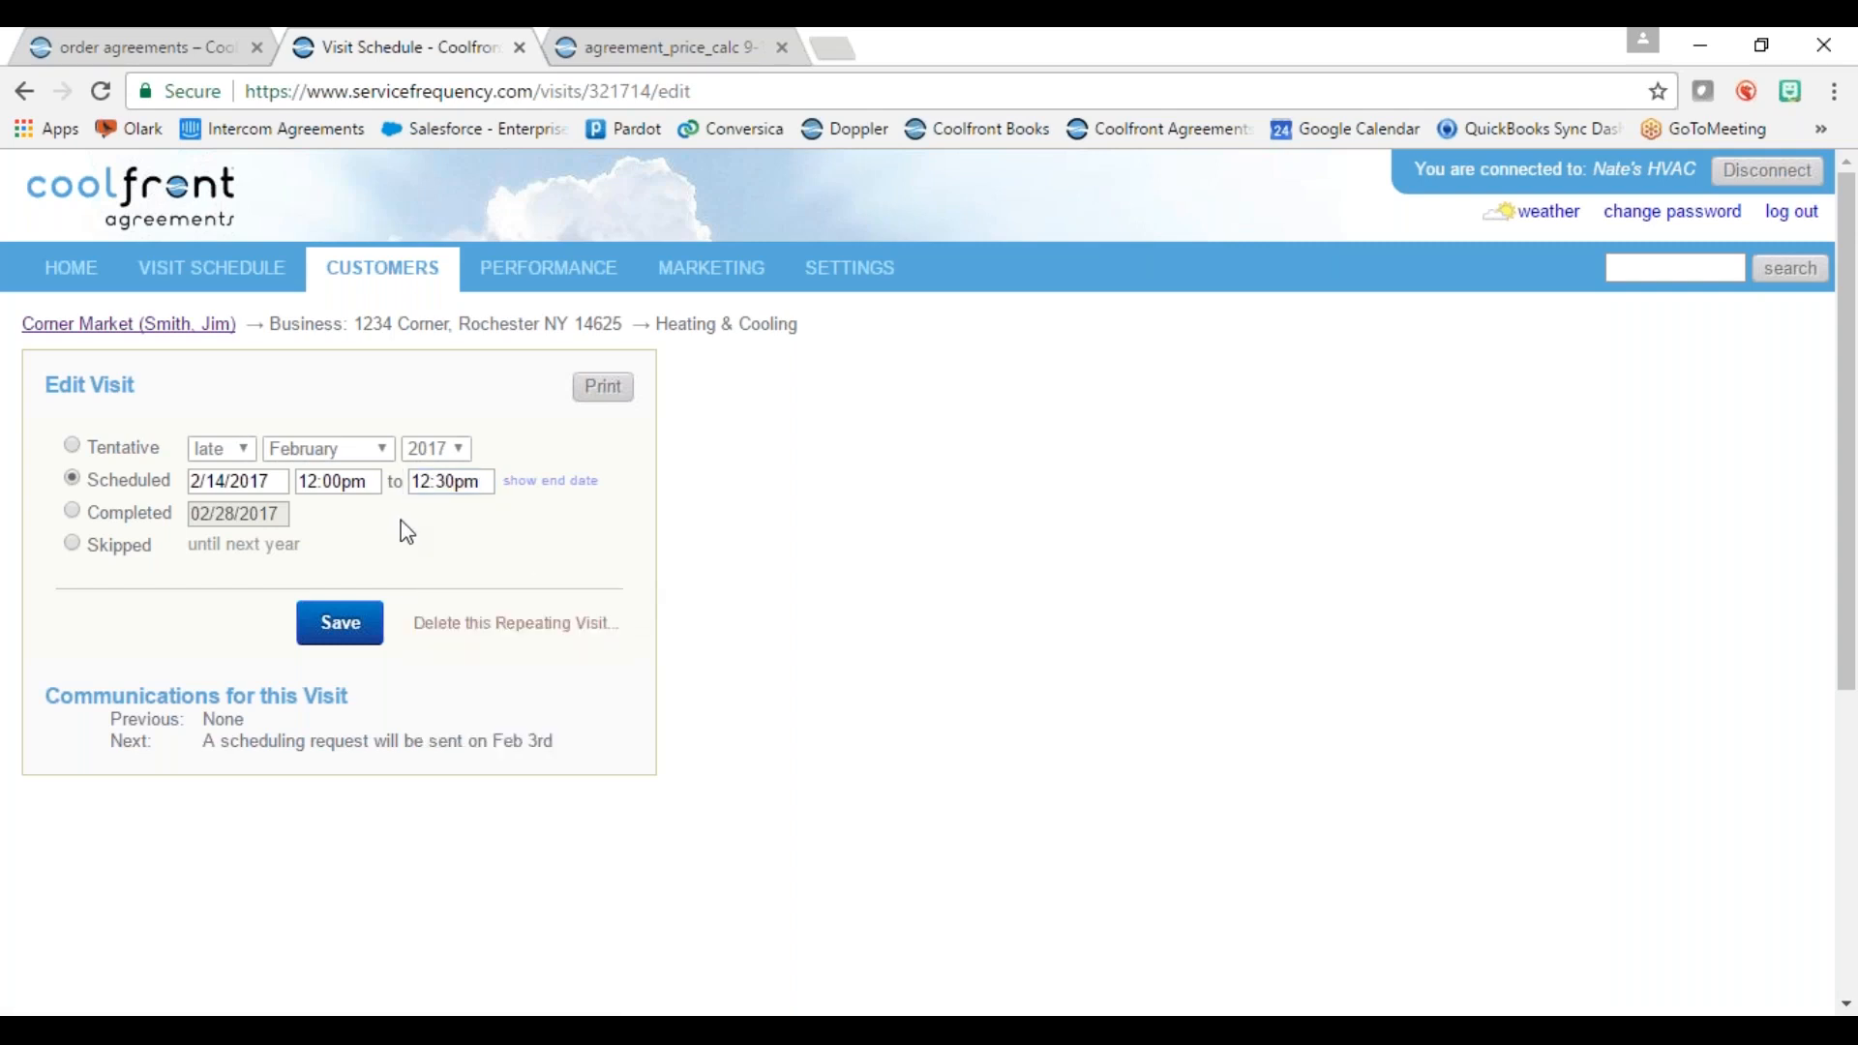
{"action": "left_click", "coordinate": [346, 627]}
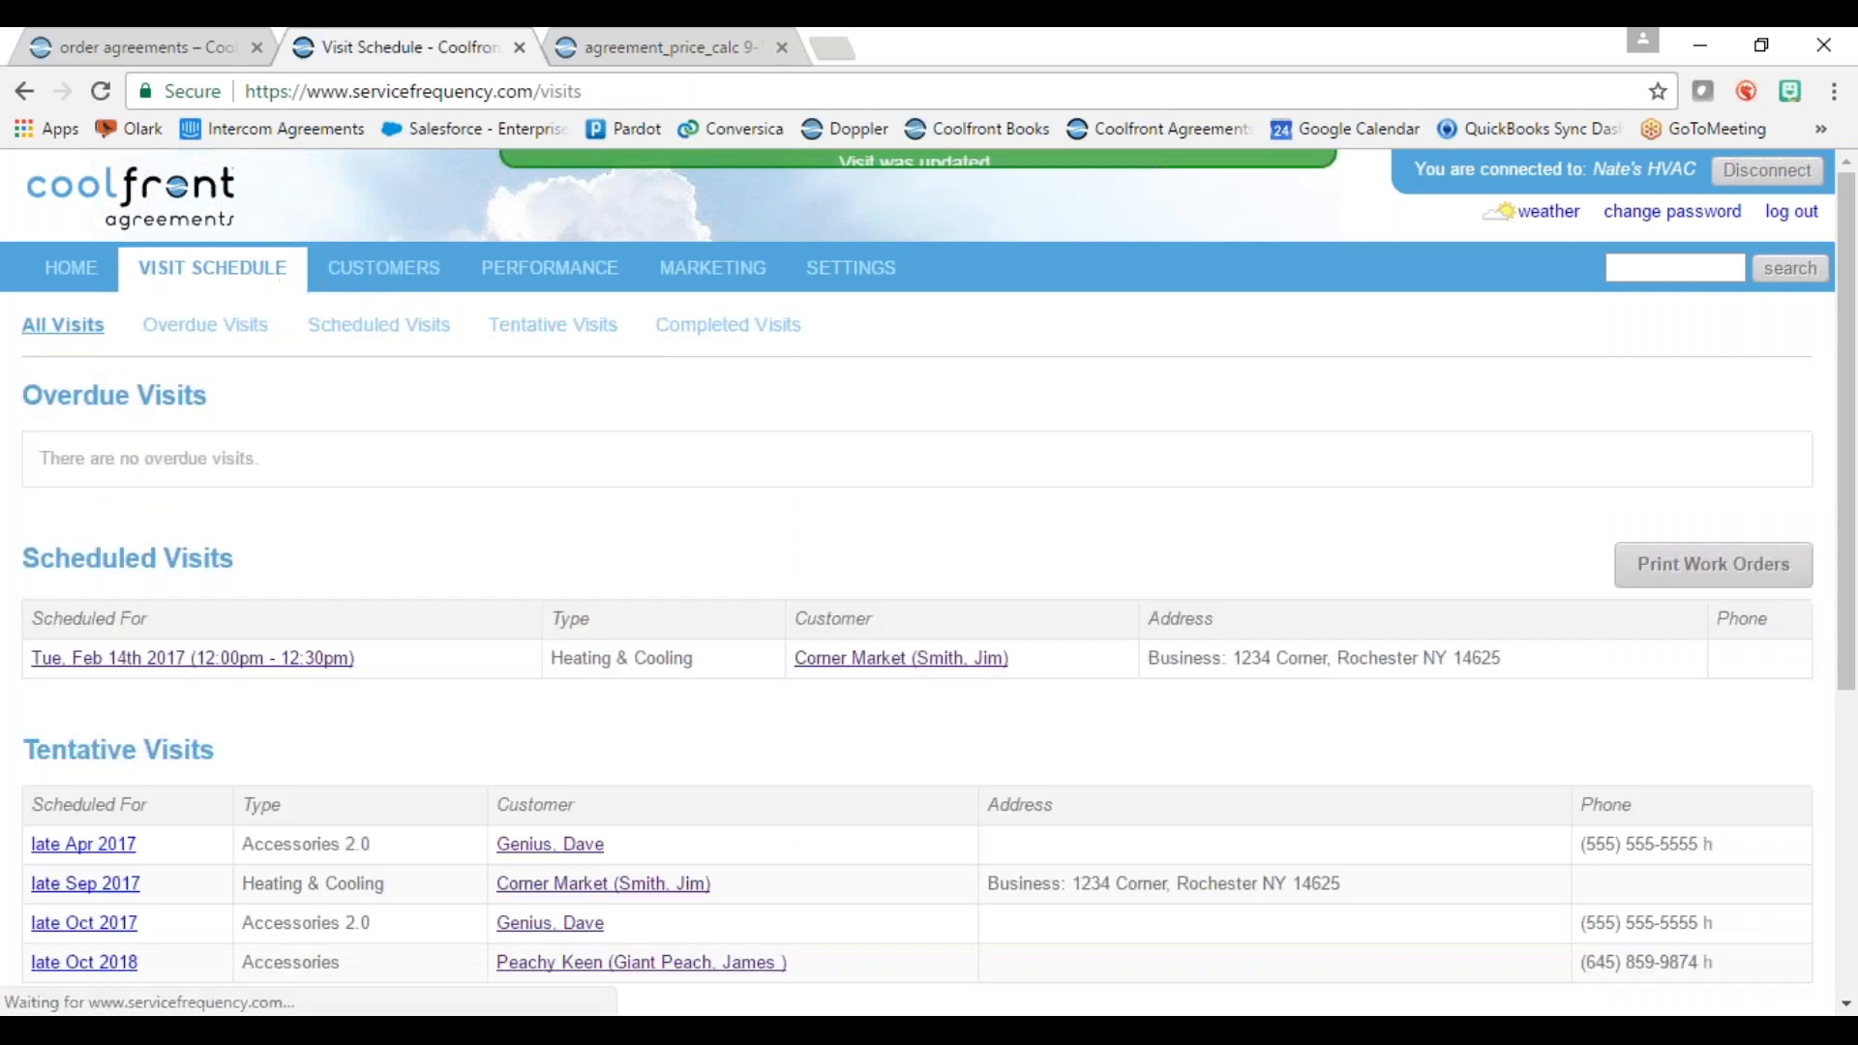
Step: Check that the schedule lists Corner Market for Feb 14th 2017, 12:00pm–12:30pm, with no overdue visits
{"action": "scroll", "coordinate": [668, 571], "scroll_direction": "down", "scroll_amount": 1}
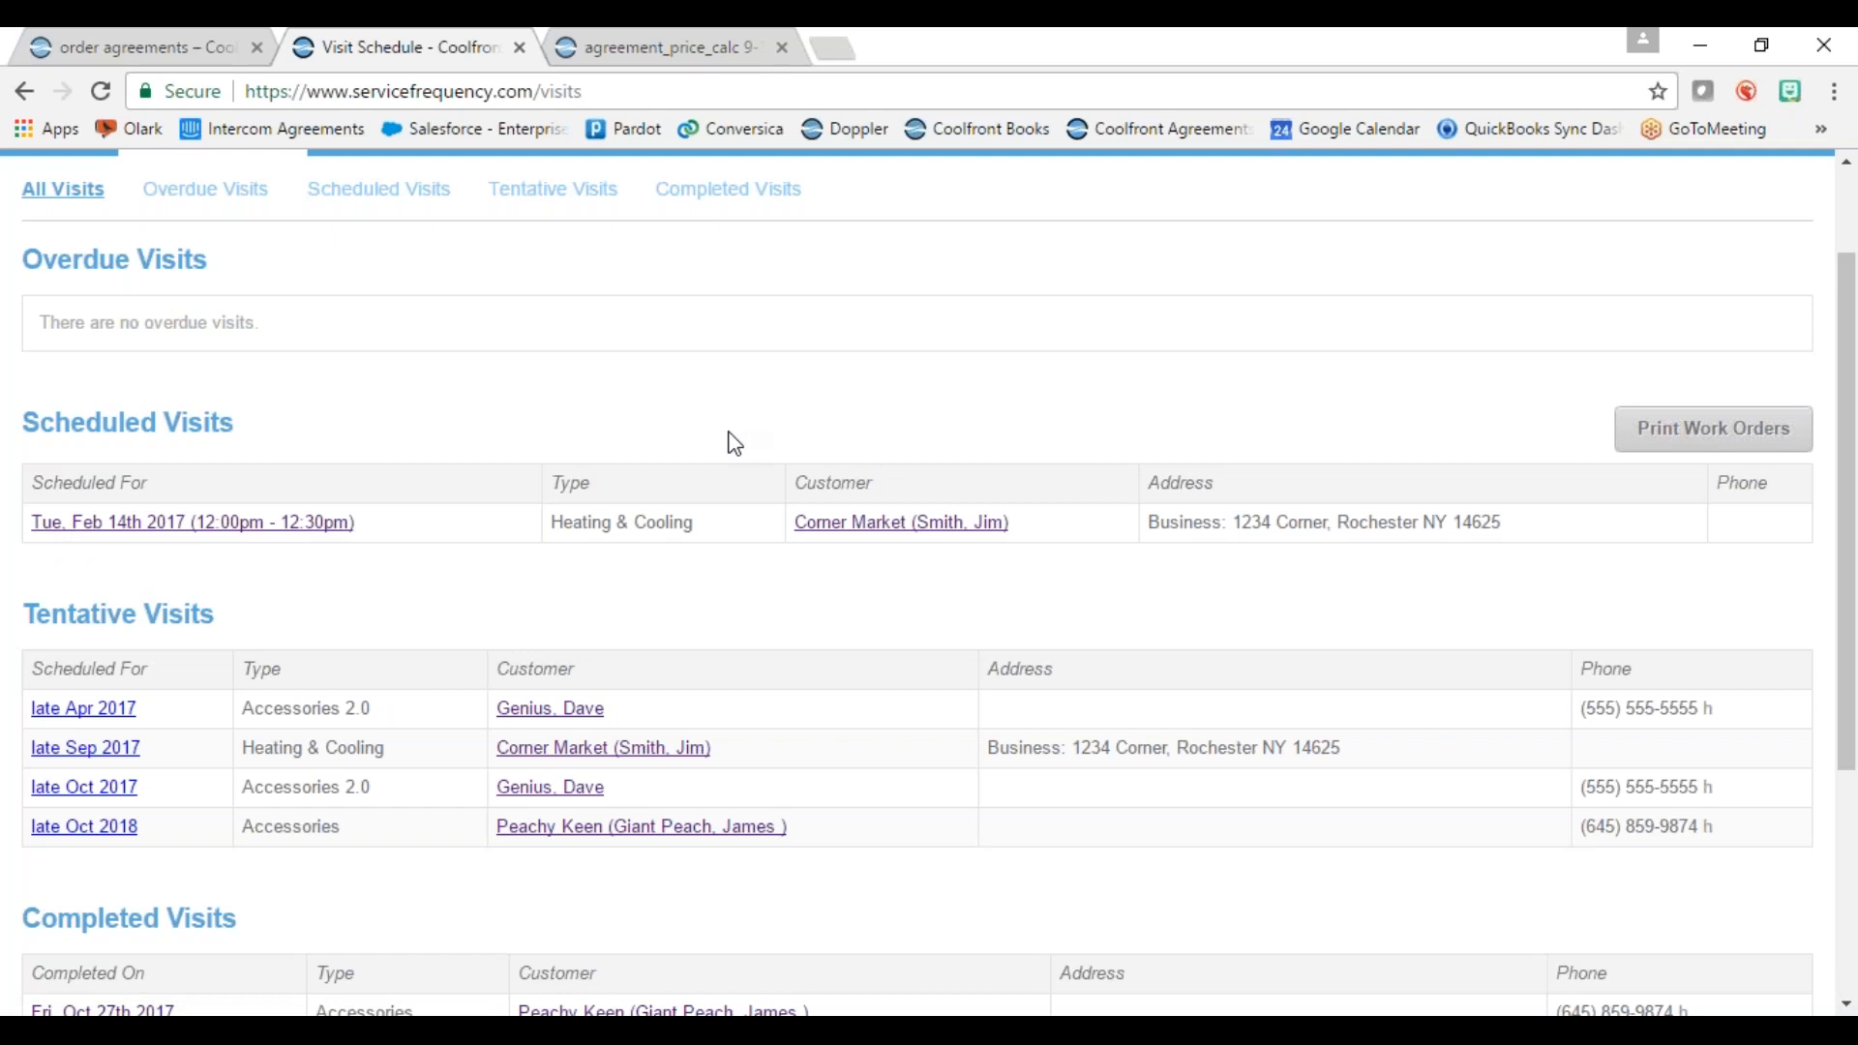
{"action": "scroll", "coordinate": [590, 601], "scroll_direction": "up", "scroll_amount": 2}
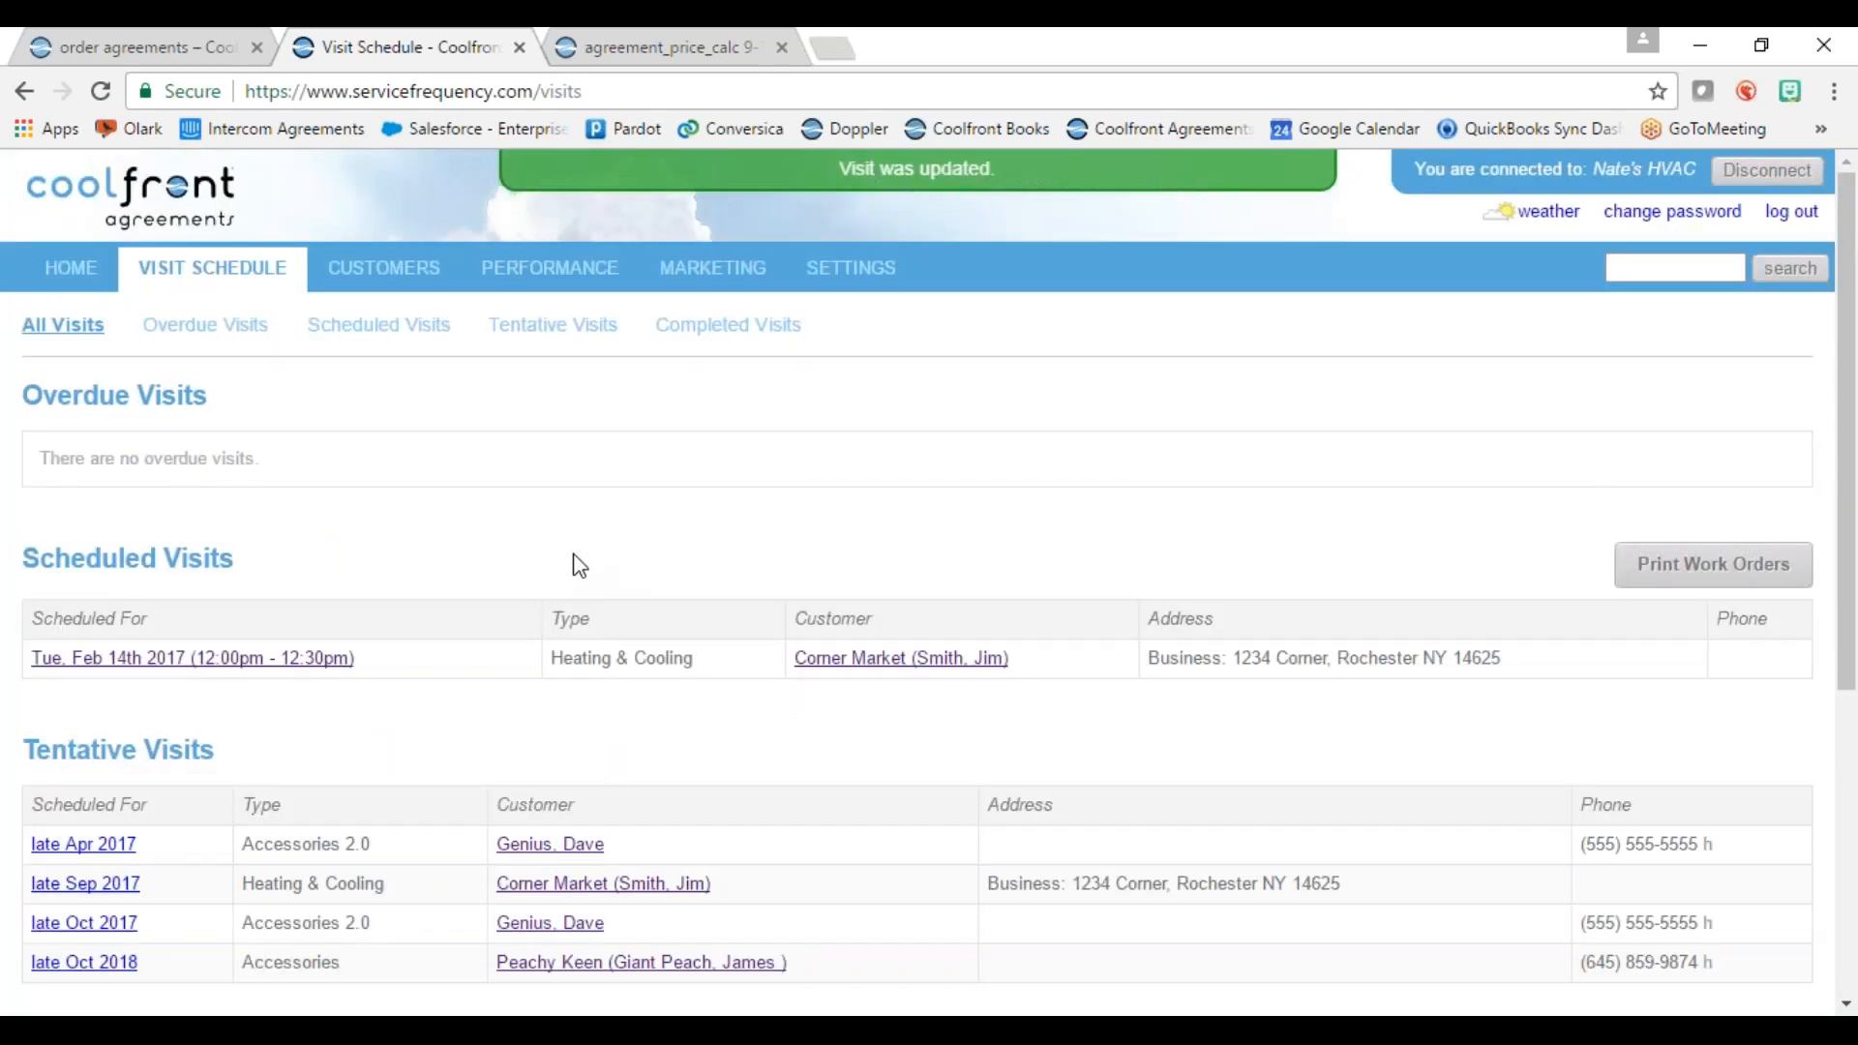
{"action": "left_click", "coordinate": [562, 281]}
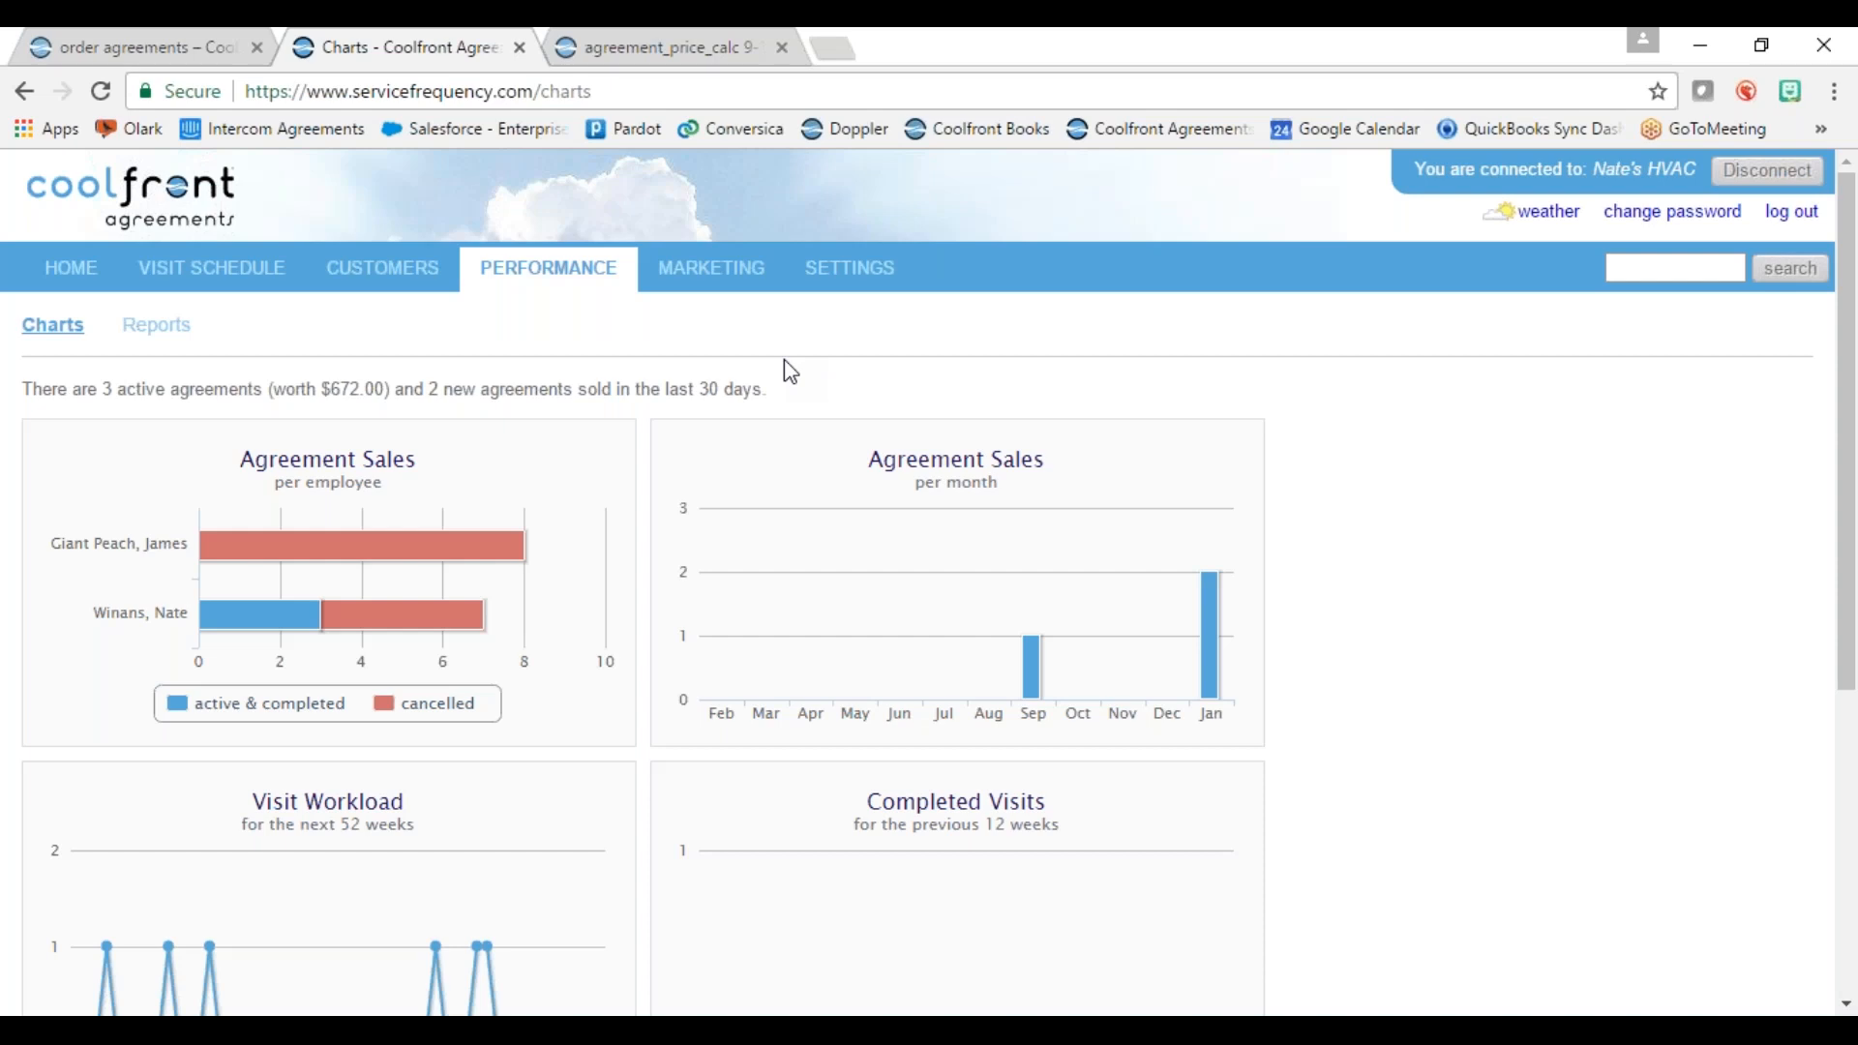
Step: Scroll through the sales-per-employee, monthly sales, visit workload and completed visits charts
{"action": "scroll", "coordinate": [791, 371], "scroll_direction": "down", "scroll_amount": 1}
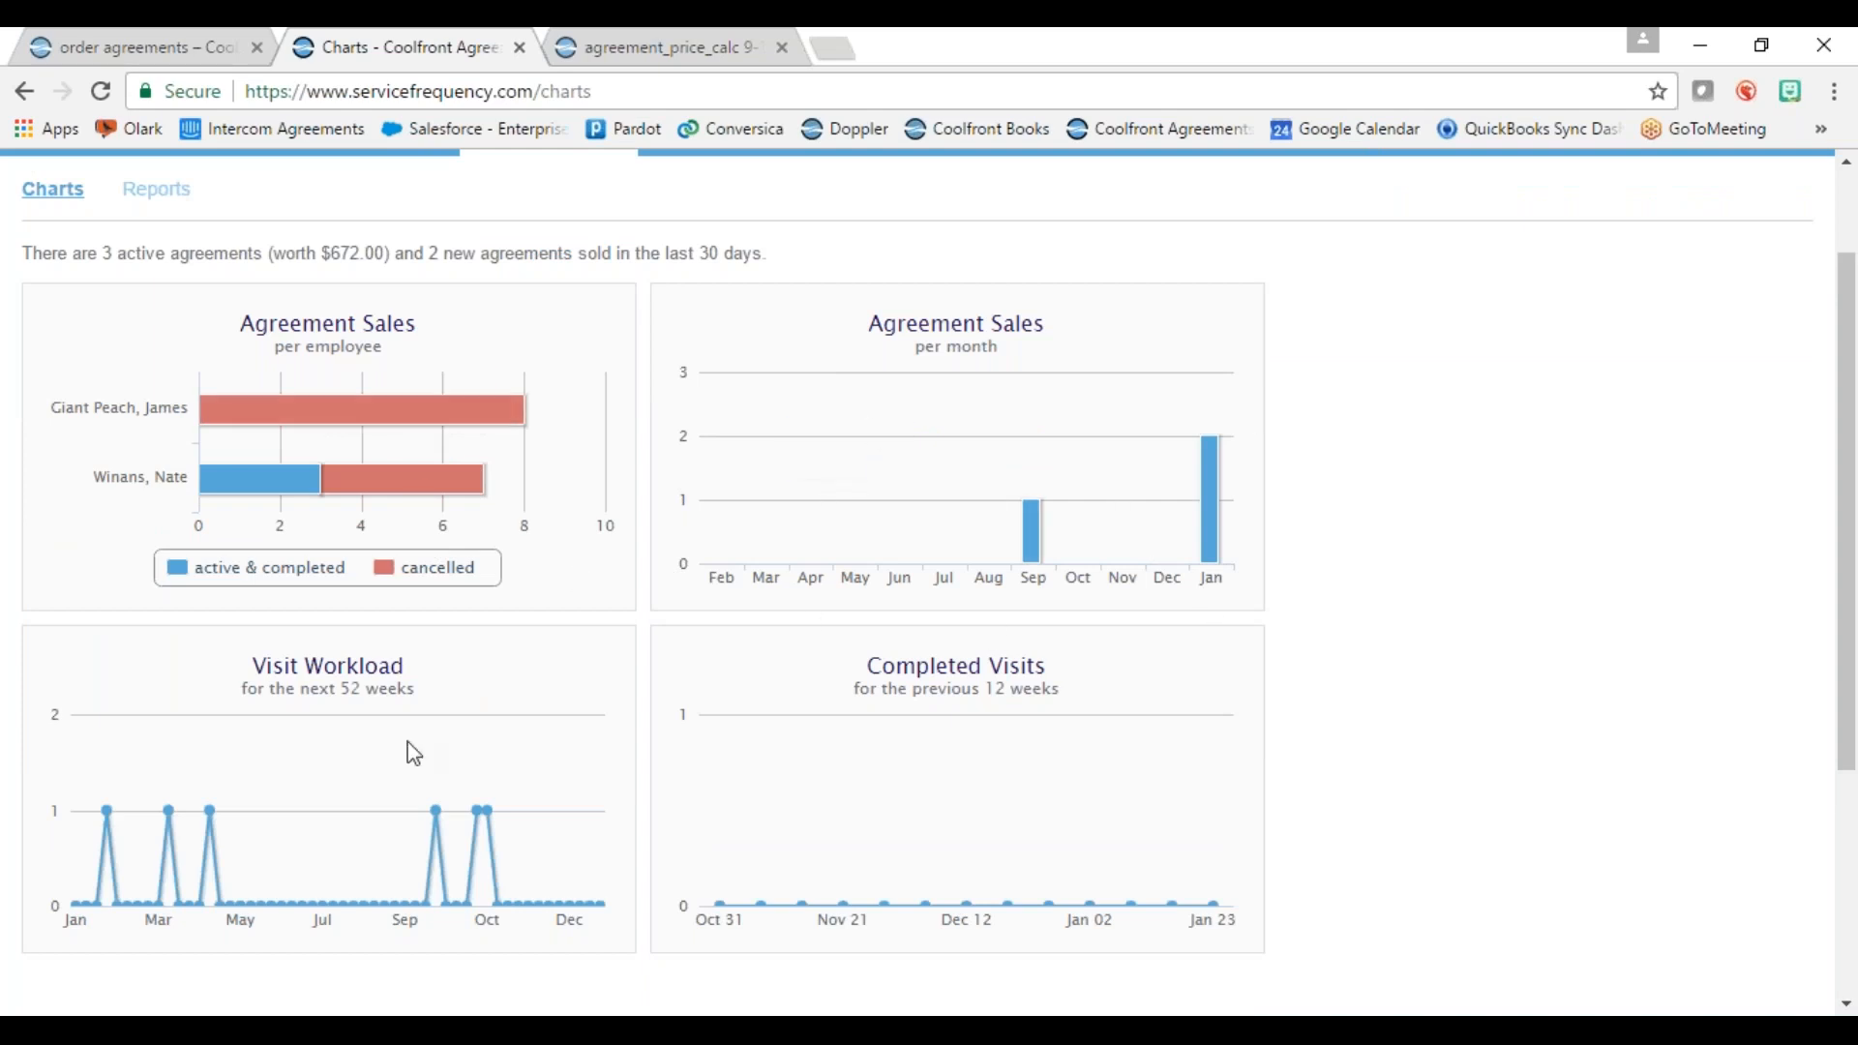
{"action": "scroll", "coordinate": [442, 688], "scroll_direction": "down", "scroll_amount": 2}
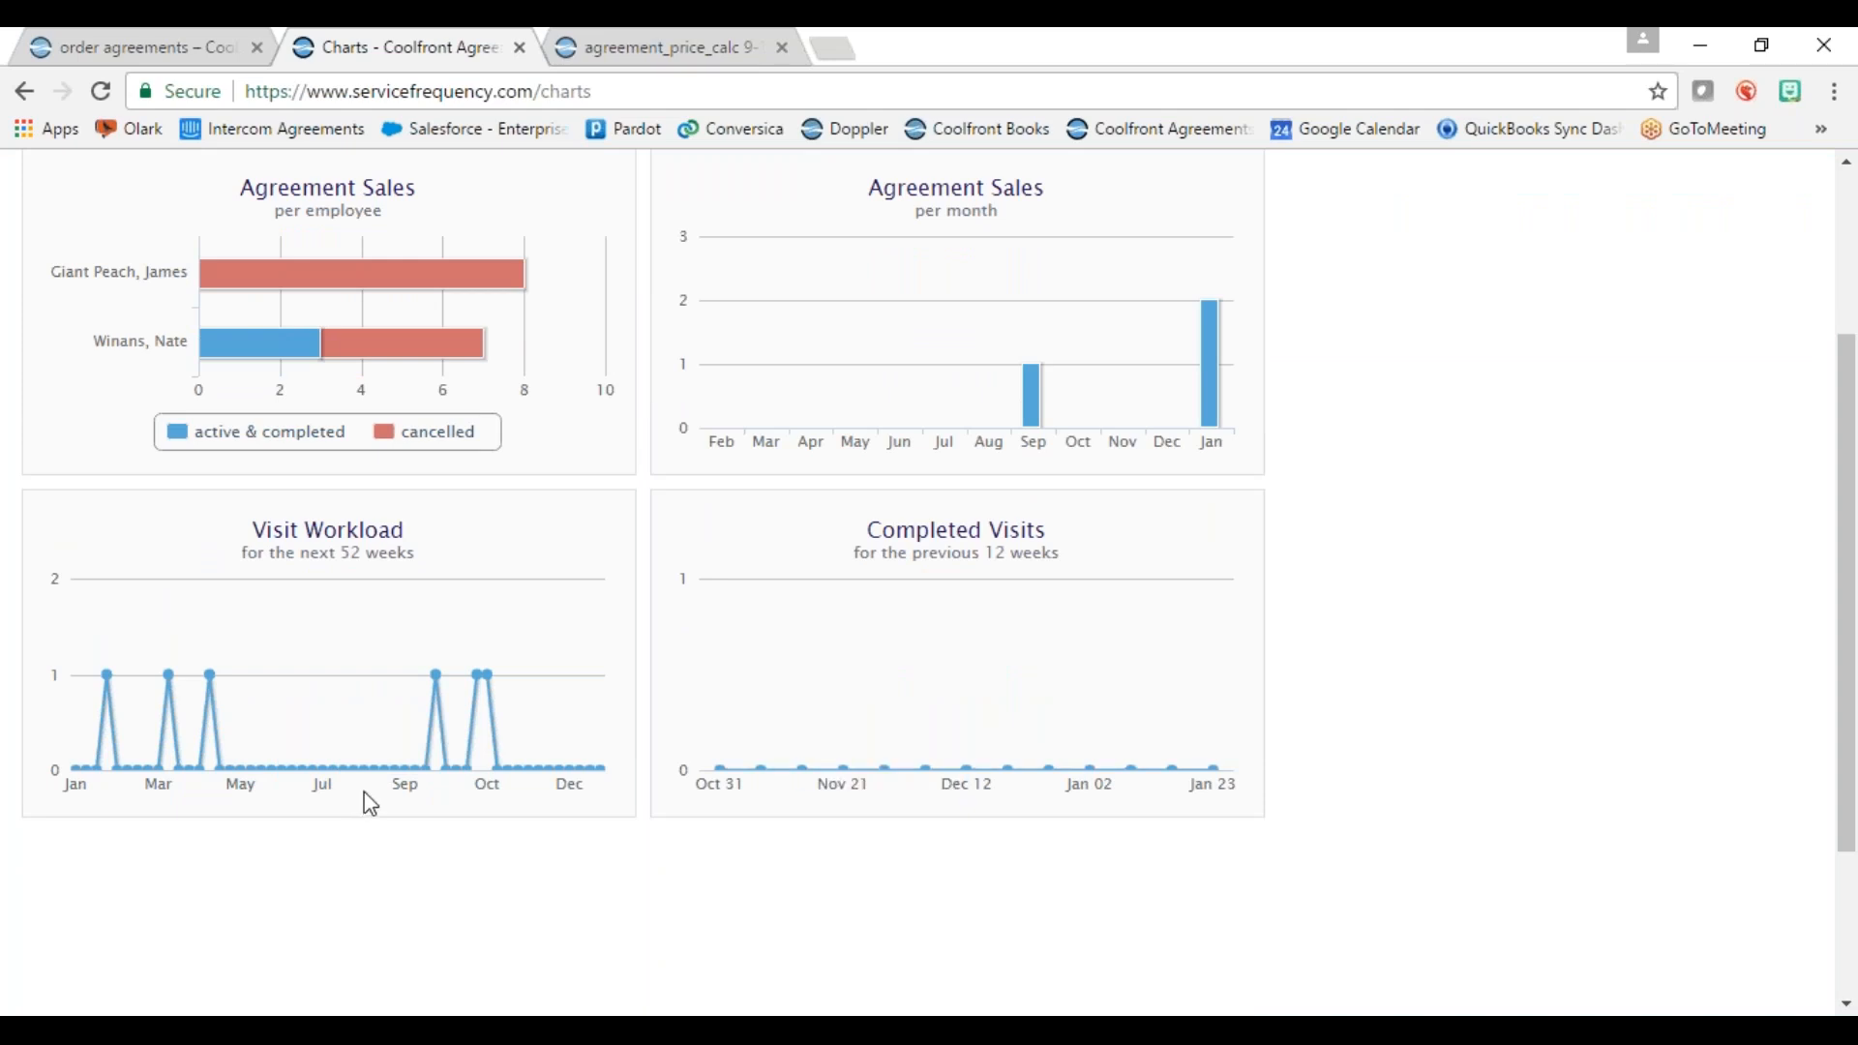
{"action": "scroll", "coordinate": [365, 690], "scroll_direction": "up", "scroll_amount": 3}
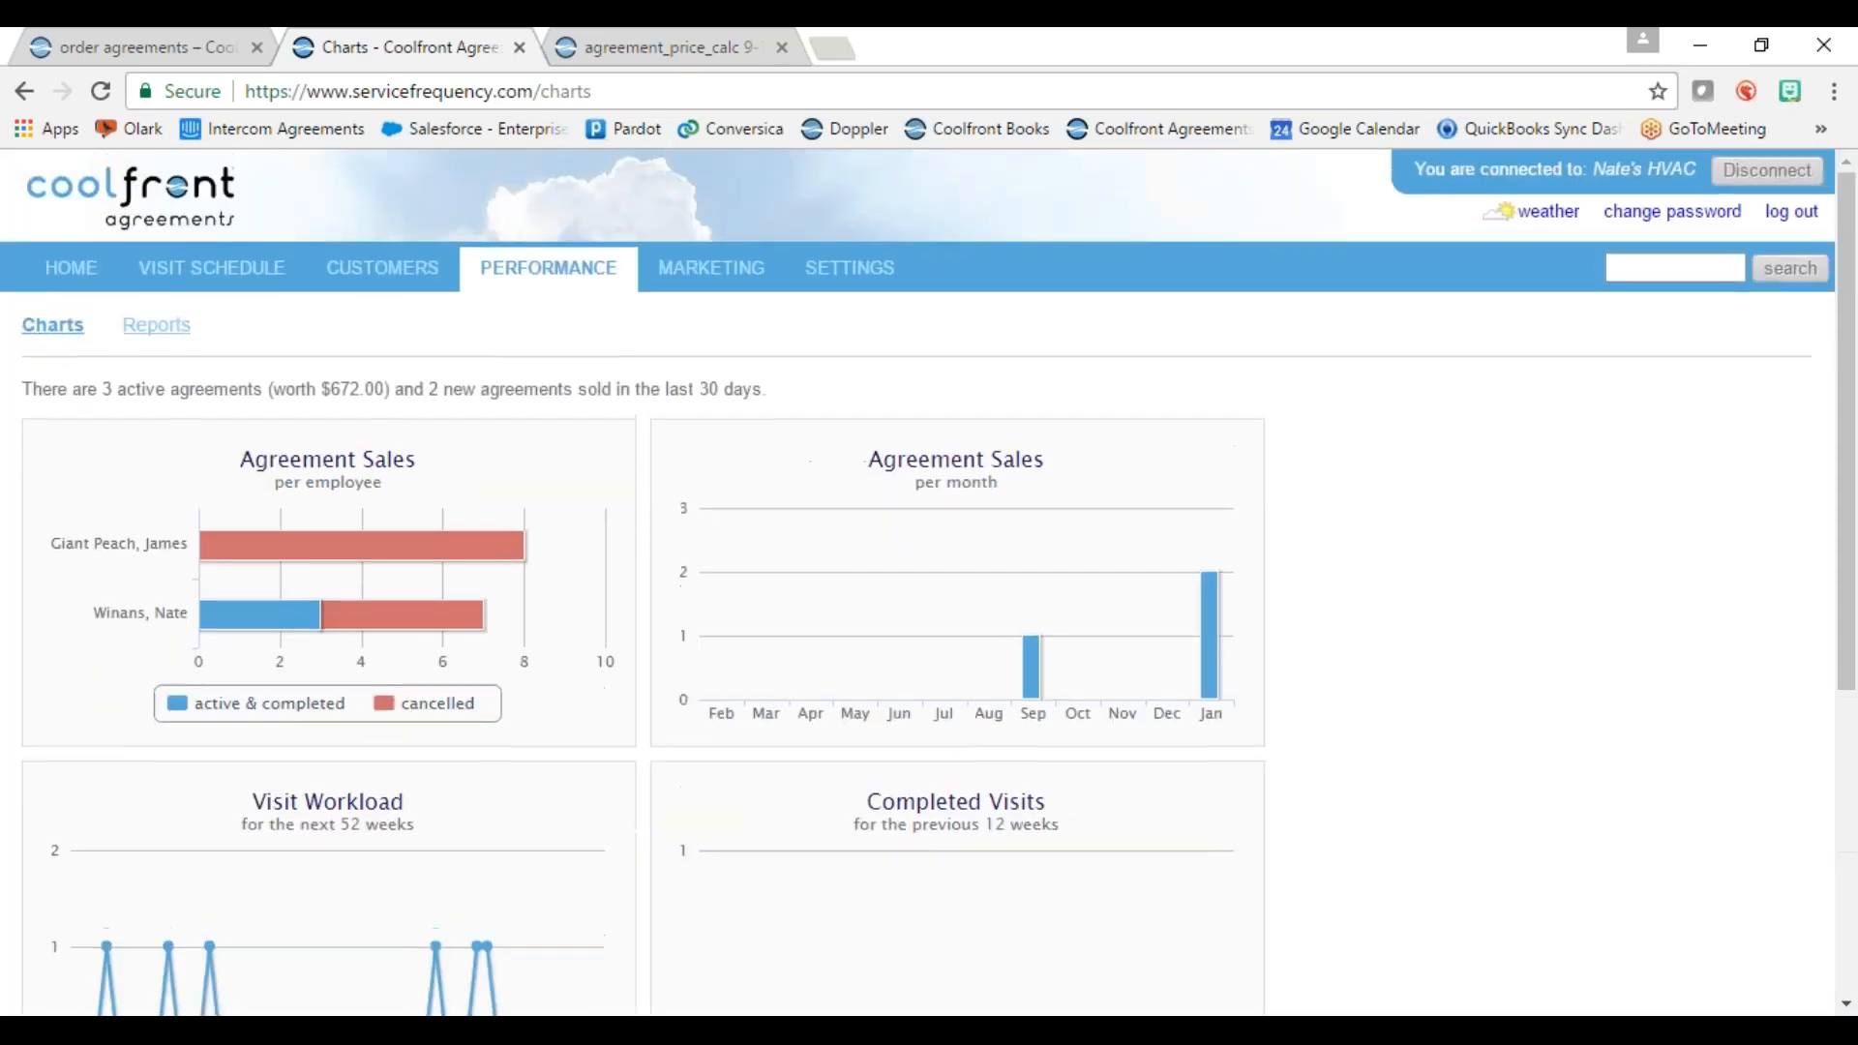
Step: View the All Customers report, then return to the Reports list
{"action": "left_click", "coordinate": [160, 329]}
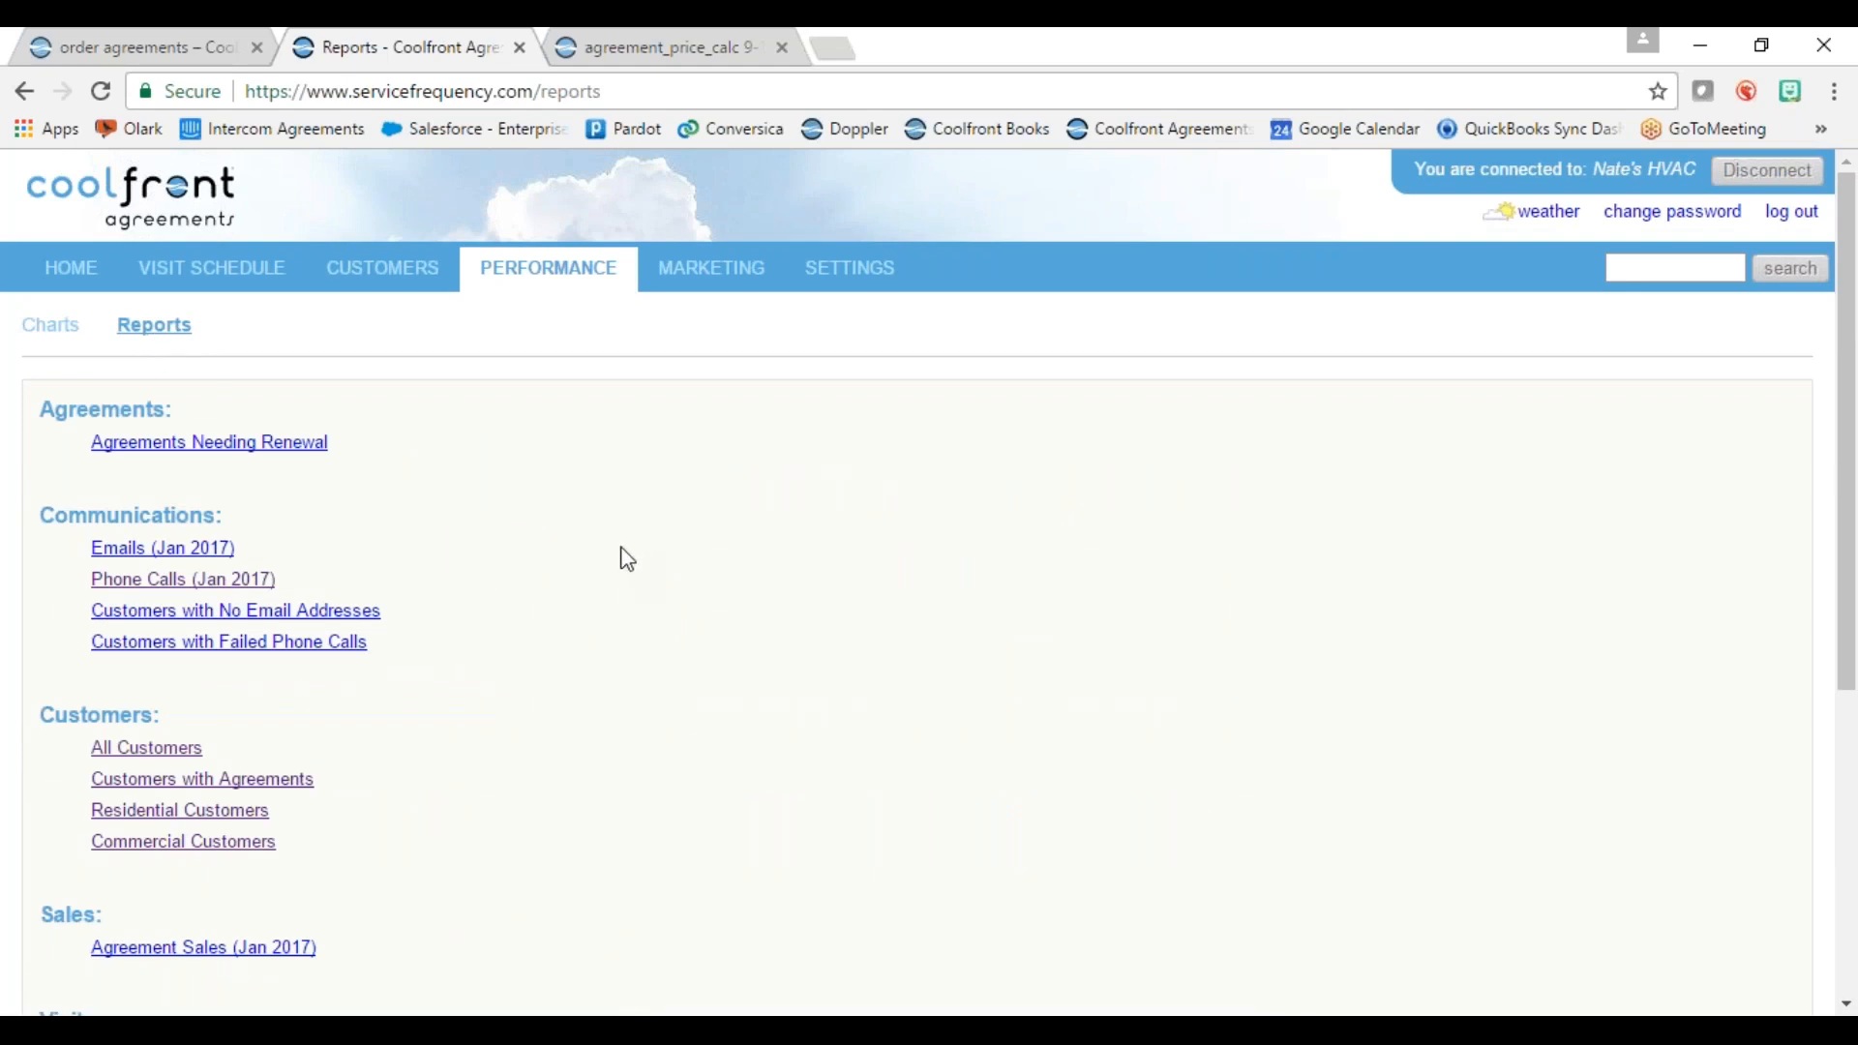
{"action": "scroll", "coordinate": [614, 610], "scroll_direction": "down", "scroll_amount": 3}
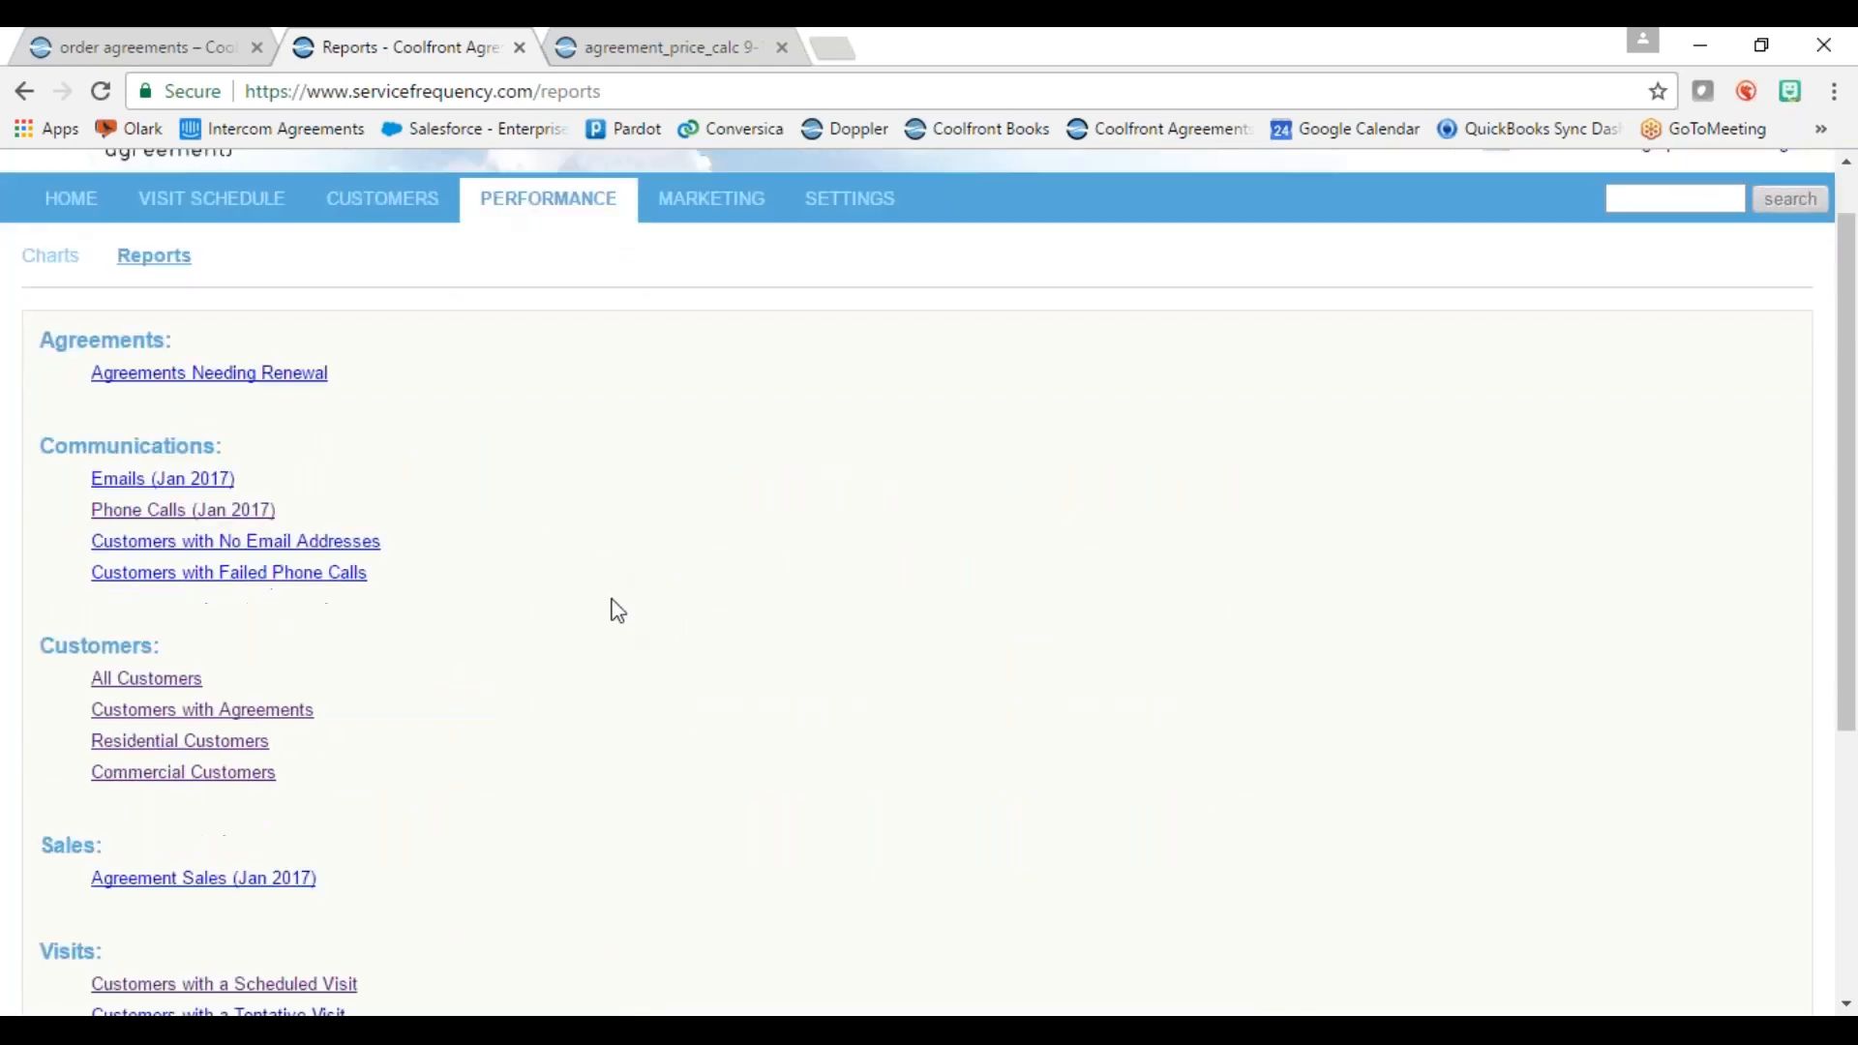
{"action": "left_click", "coordinate": [147, 480]}
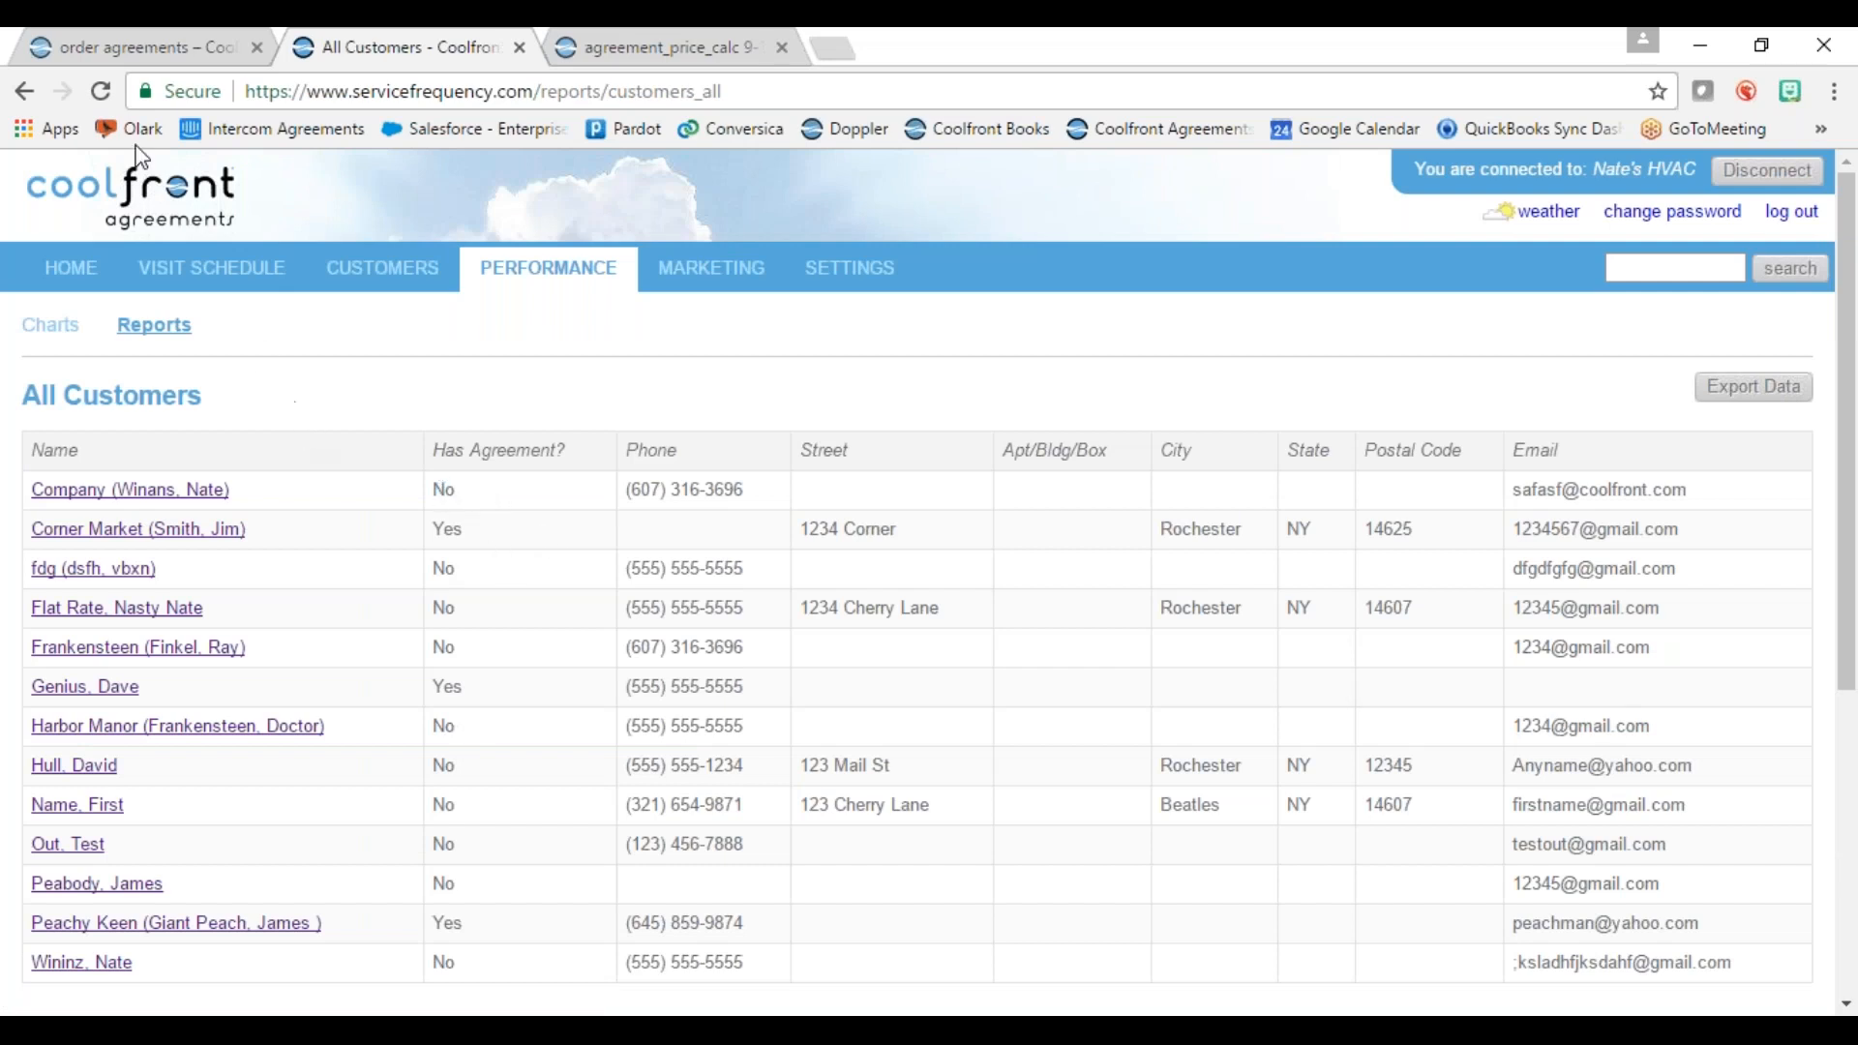
{"action": "left_click", "coordinate": [24, 90]}
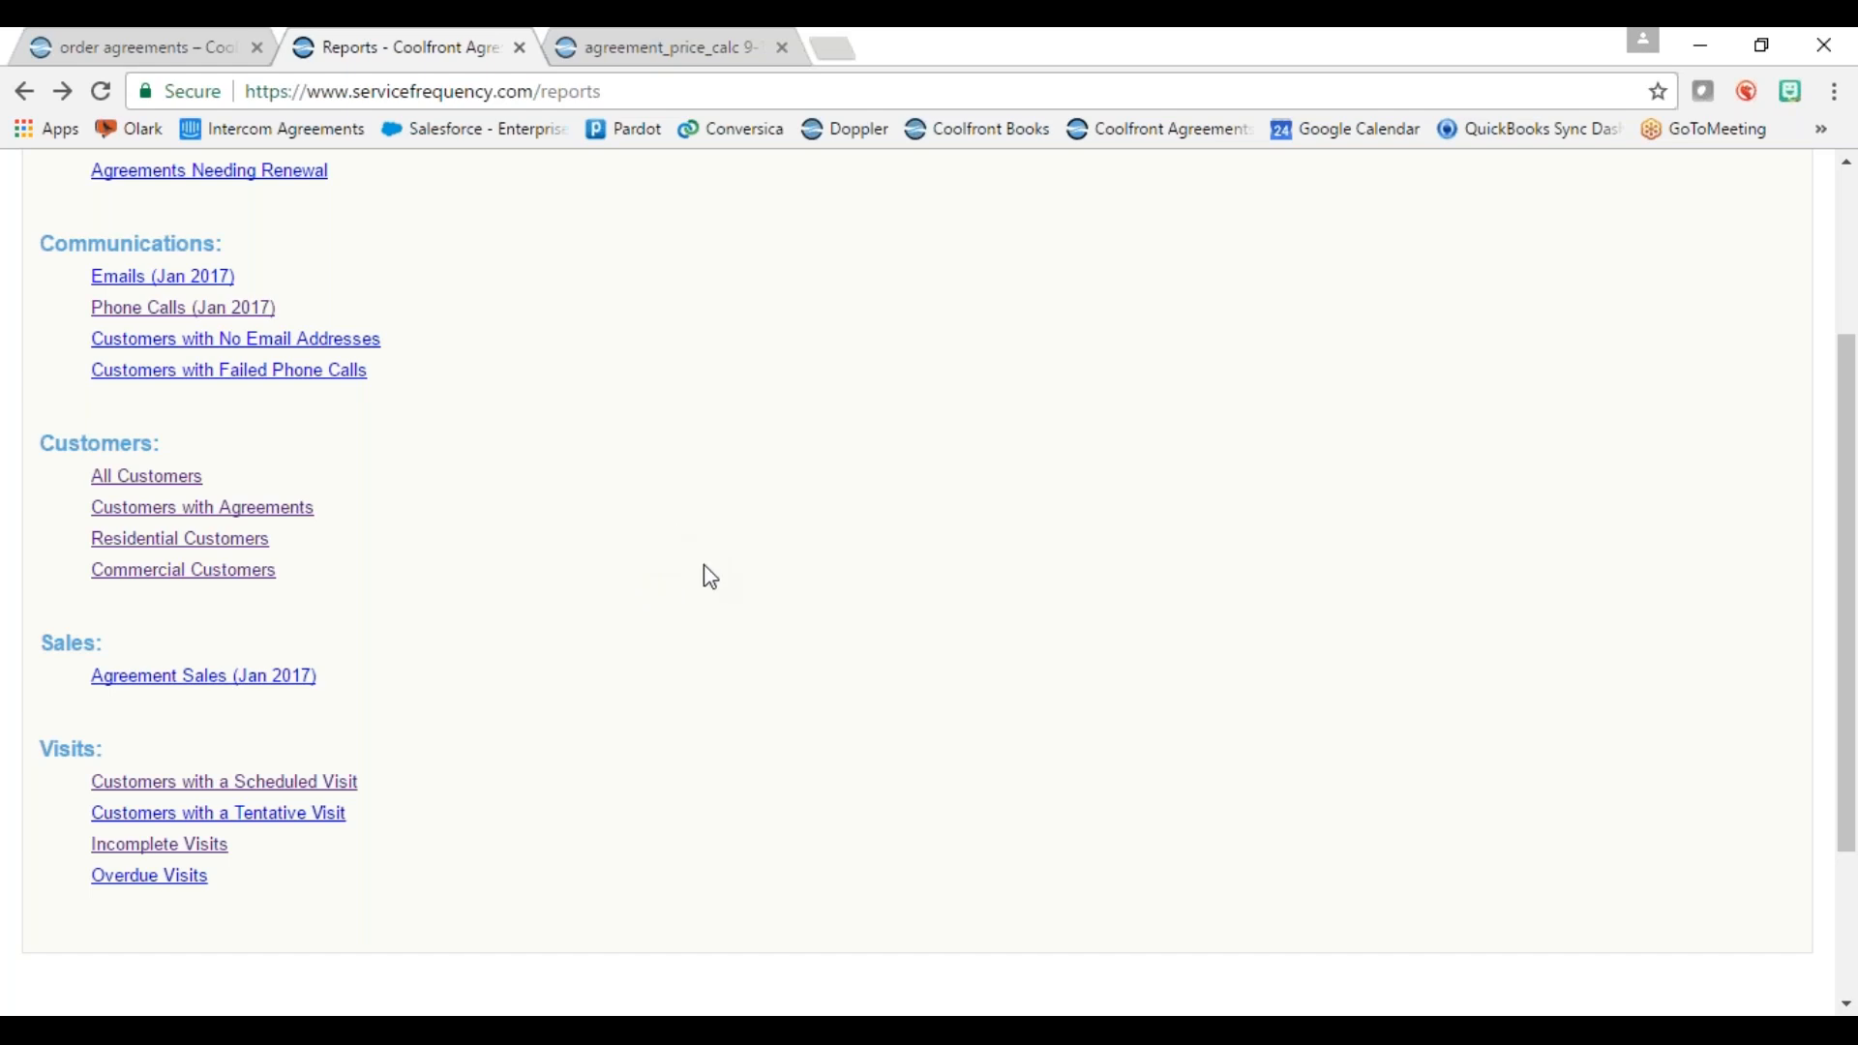
{"action": "scroll", "coordinate": [711, 578], "scroll_direction": "up", "scroll_amount": 3}
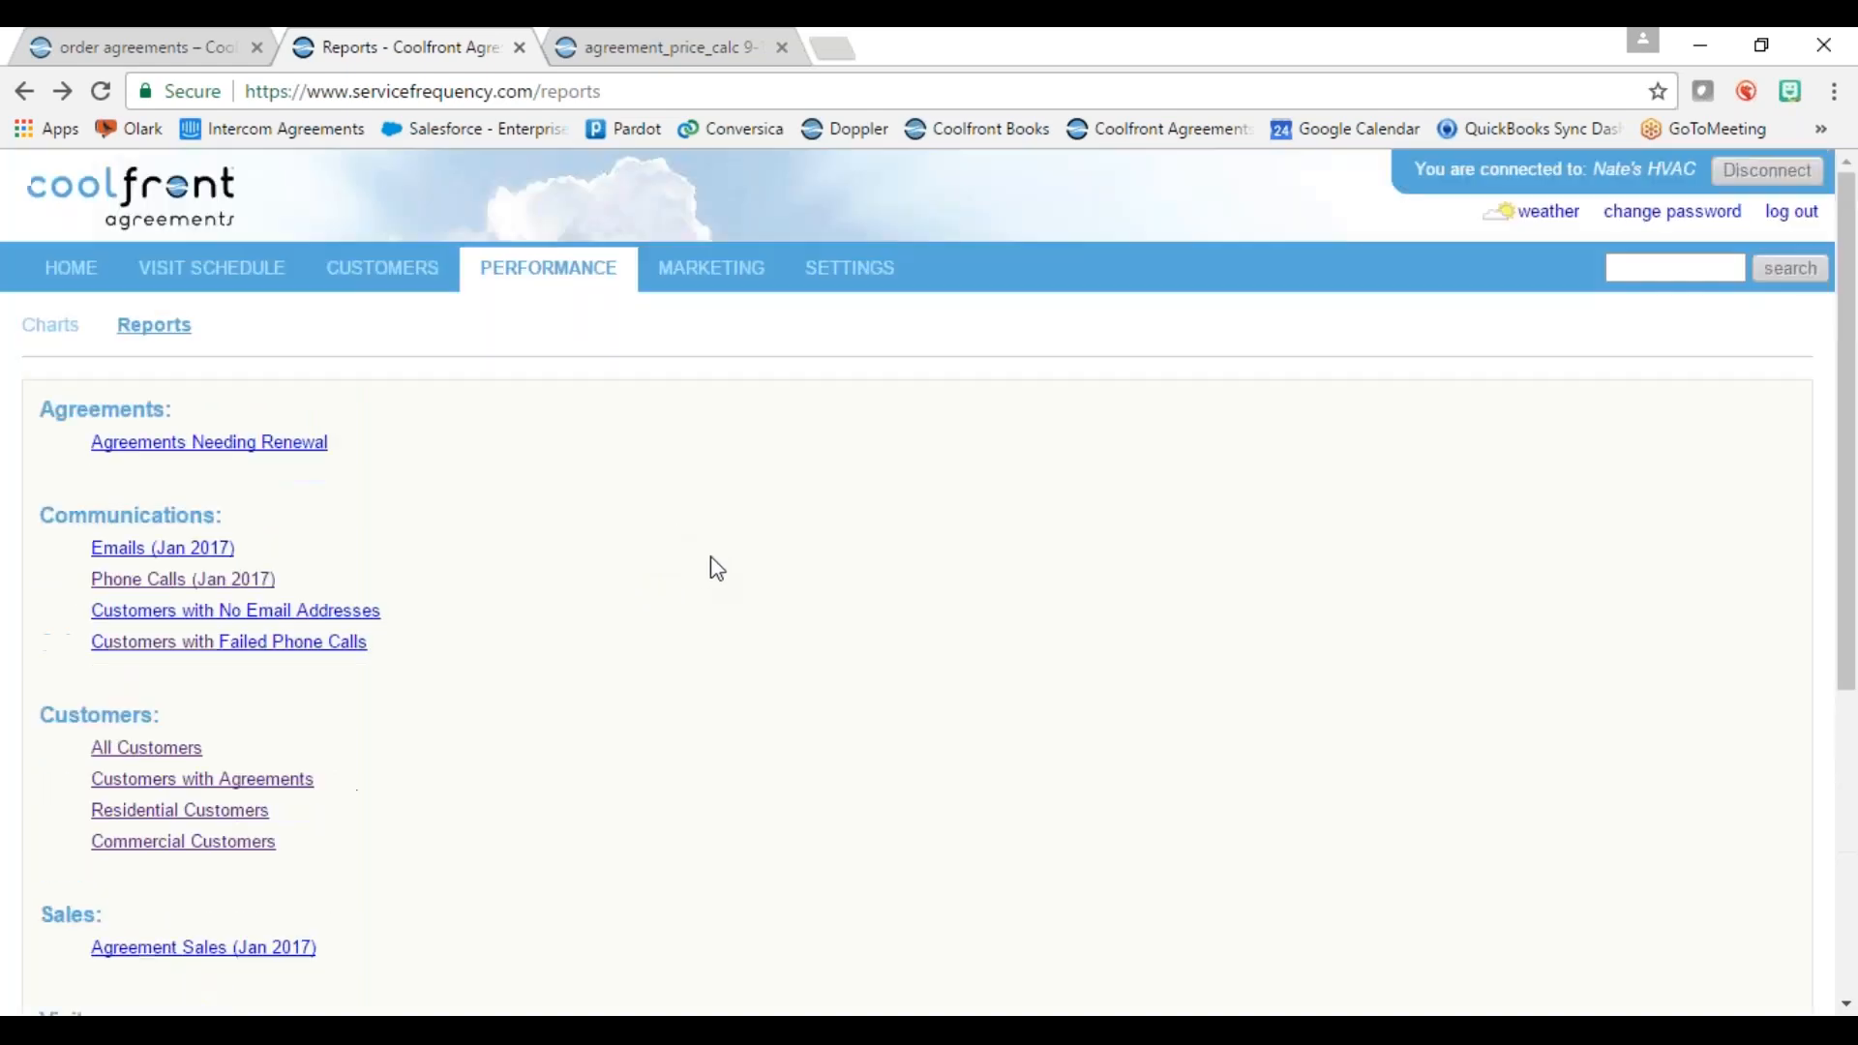
{"action": "left_click", "coordinate": [697, 279]}
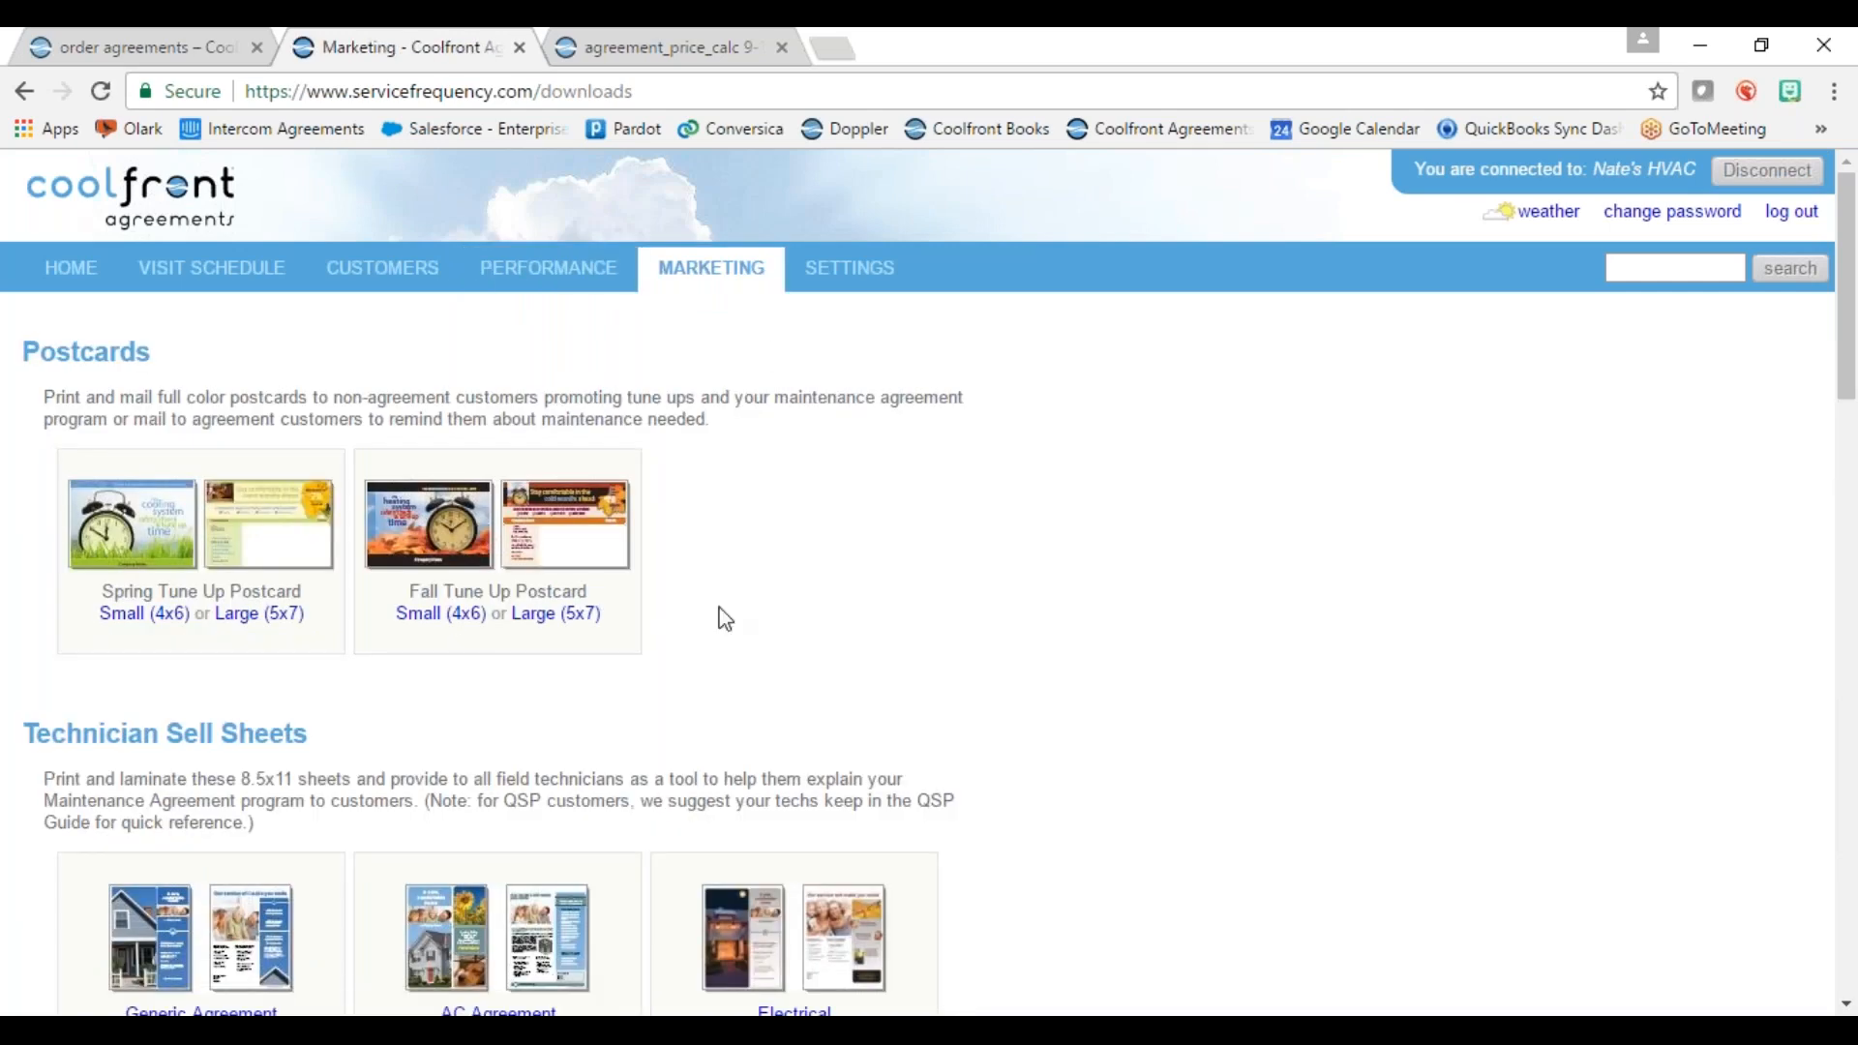
Step: Download the Gas Heating and AC Agreement sell sheet and open sellsheet_gas_ac (2).pdf
{"action": "scroll", "coordinate": [723, 621], "scroll_direction": "down", "scroll_amount": 4}
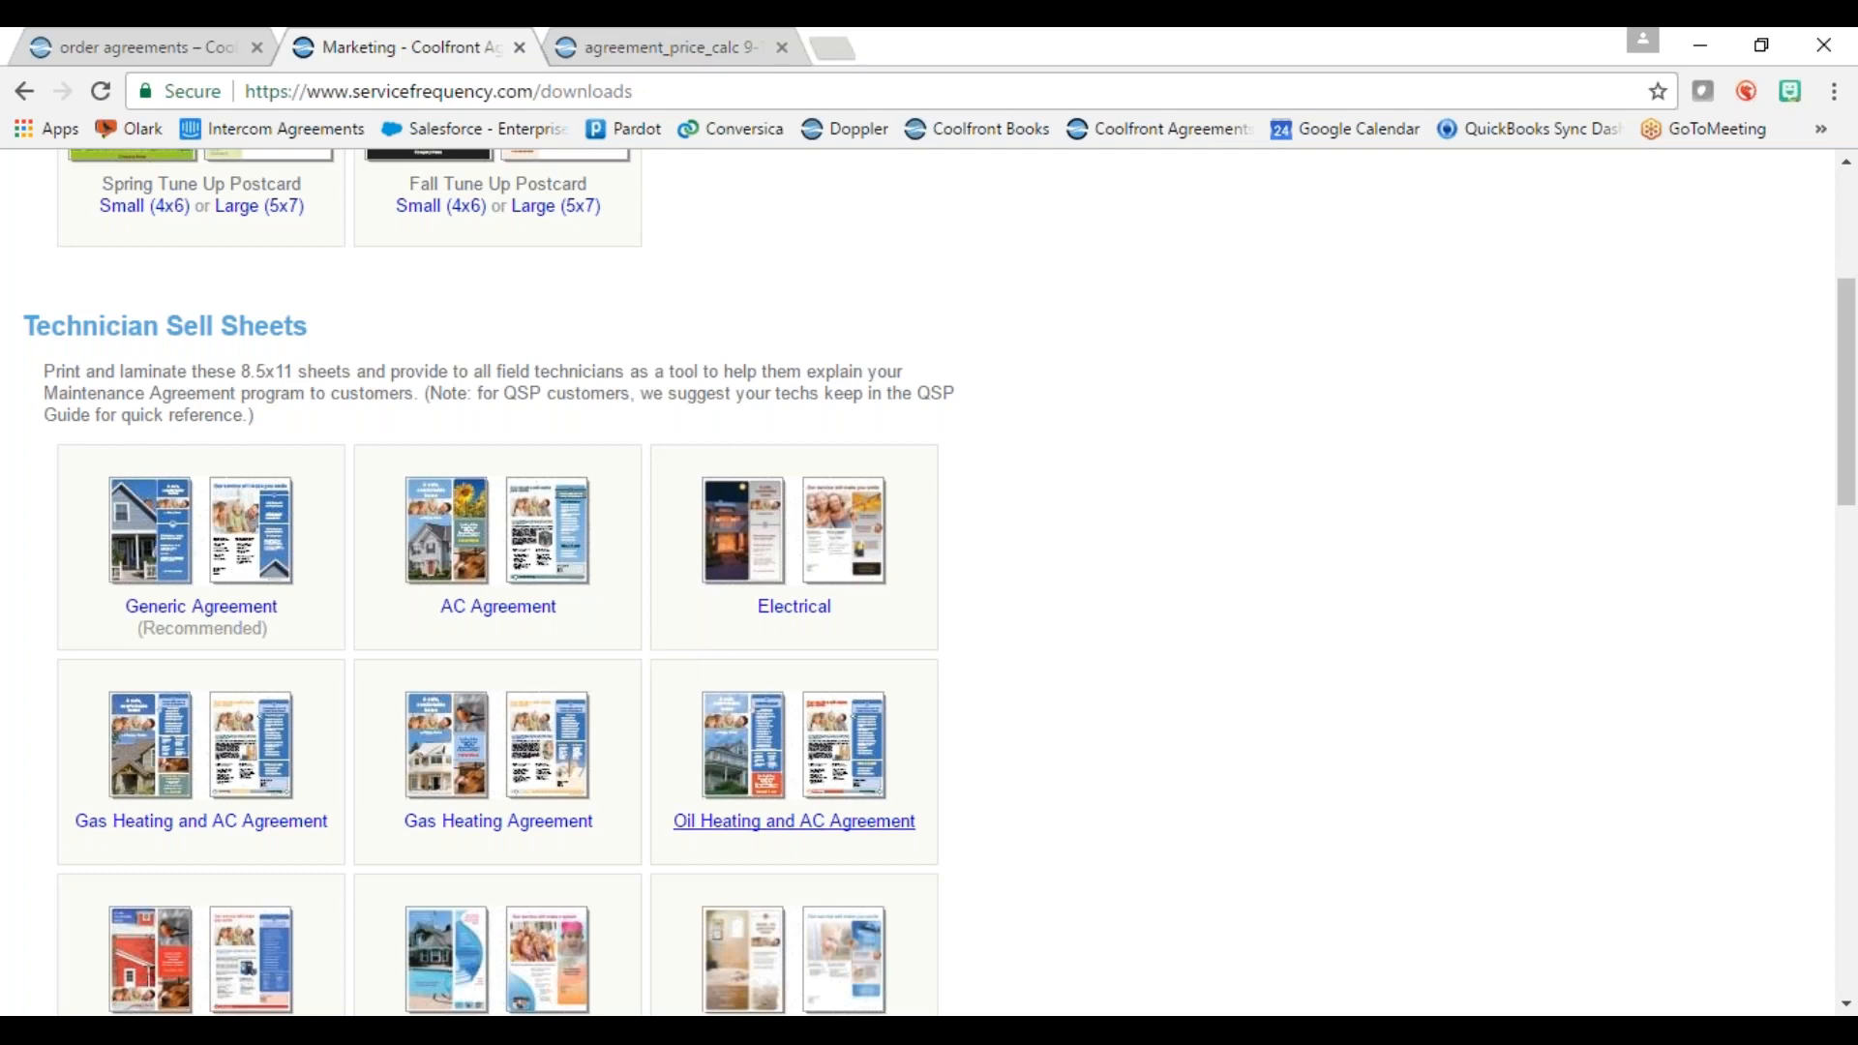
{"action": "scroll", "coordinate": [740, 581], "scroll_direction": "down", "scroll_amount": 2}
{"action": "scroll", "coordinate": [971, 622], "scroll_direction": "down", "scroll_amount": 12}
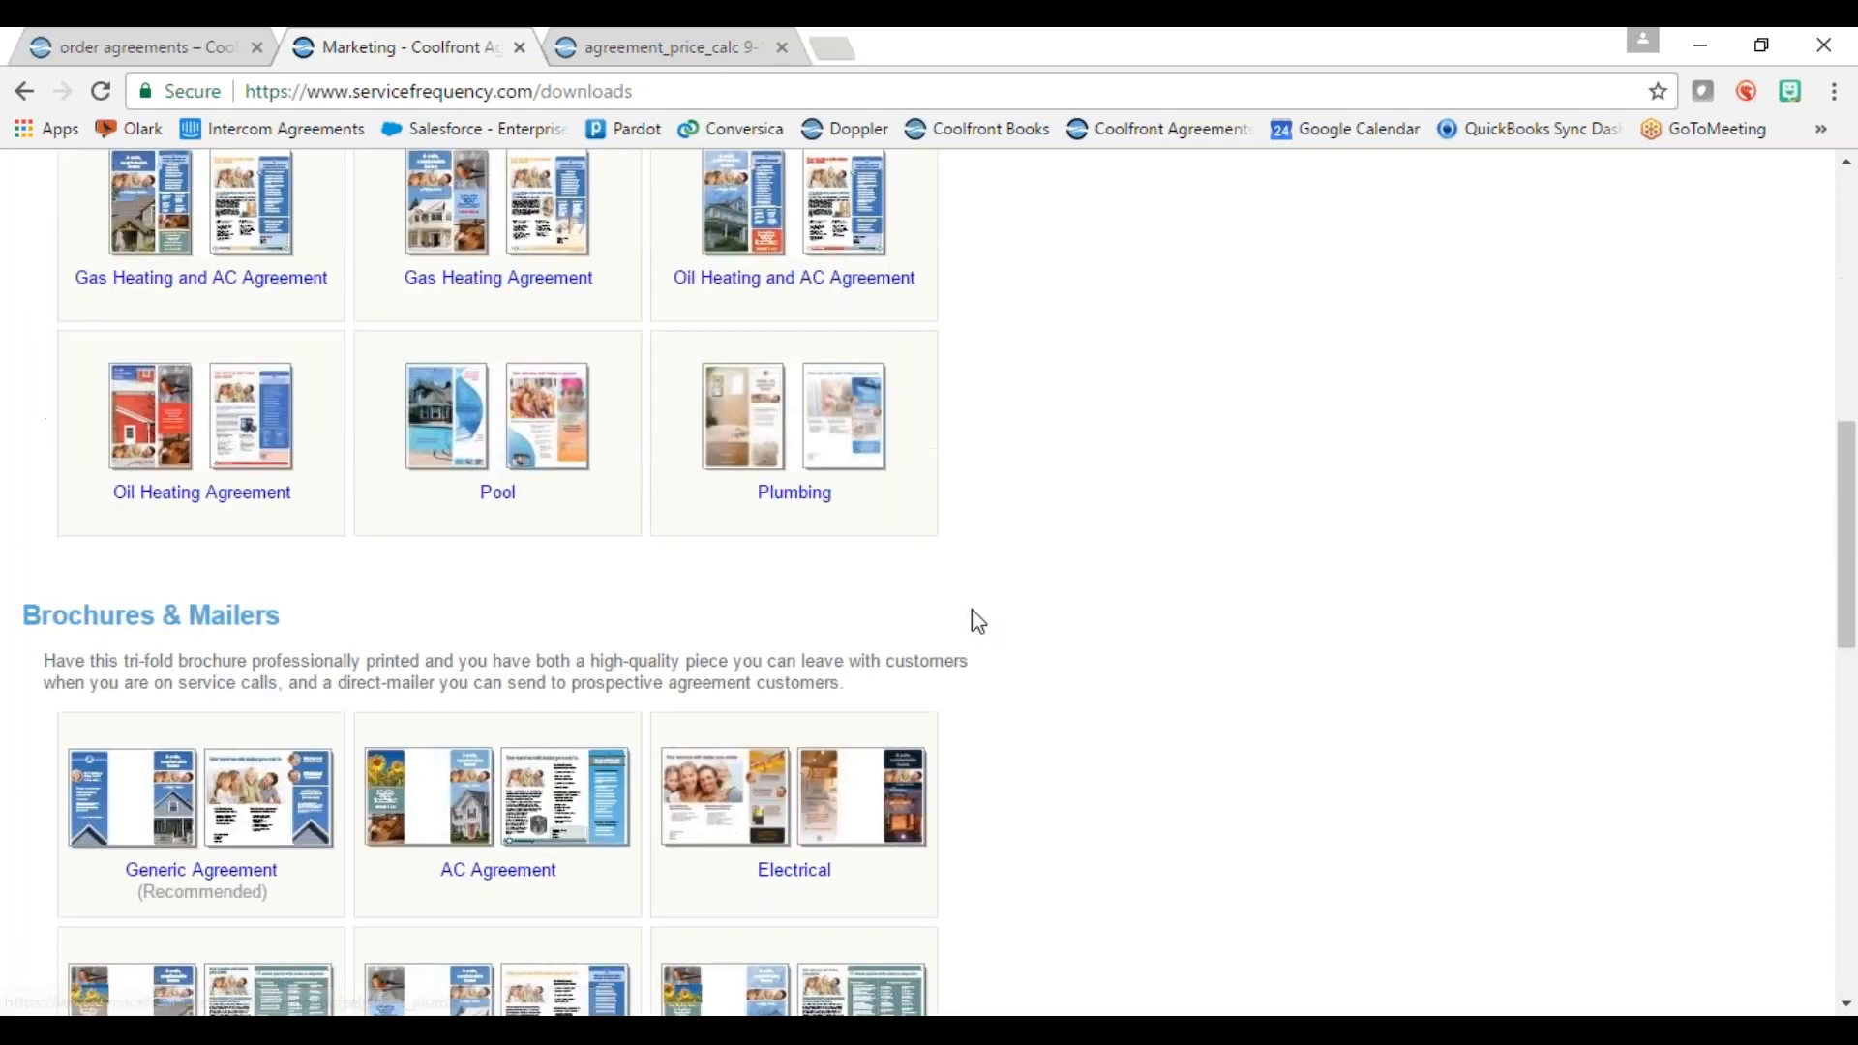
{"action": "scroll", "coordinate": [904, 677], "scroll_direction": "down", "scroll_amount": 4}
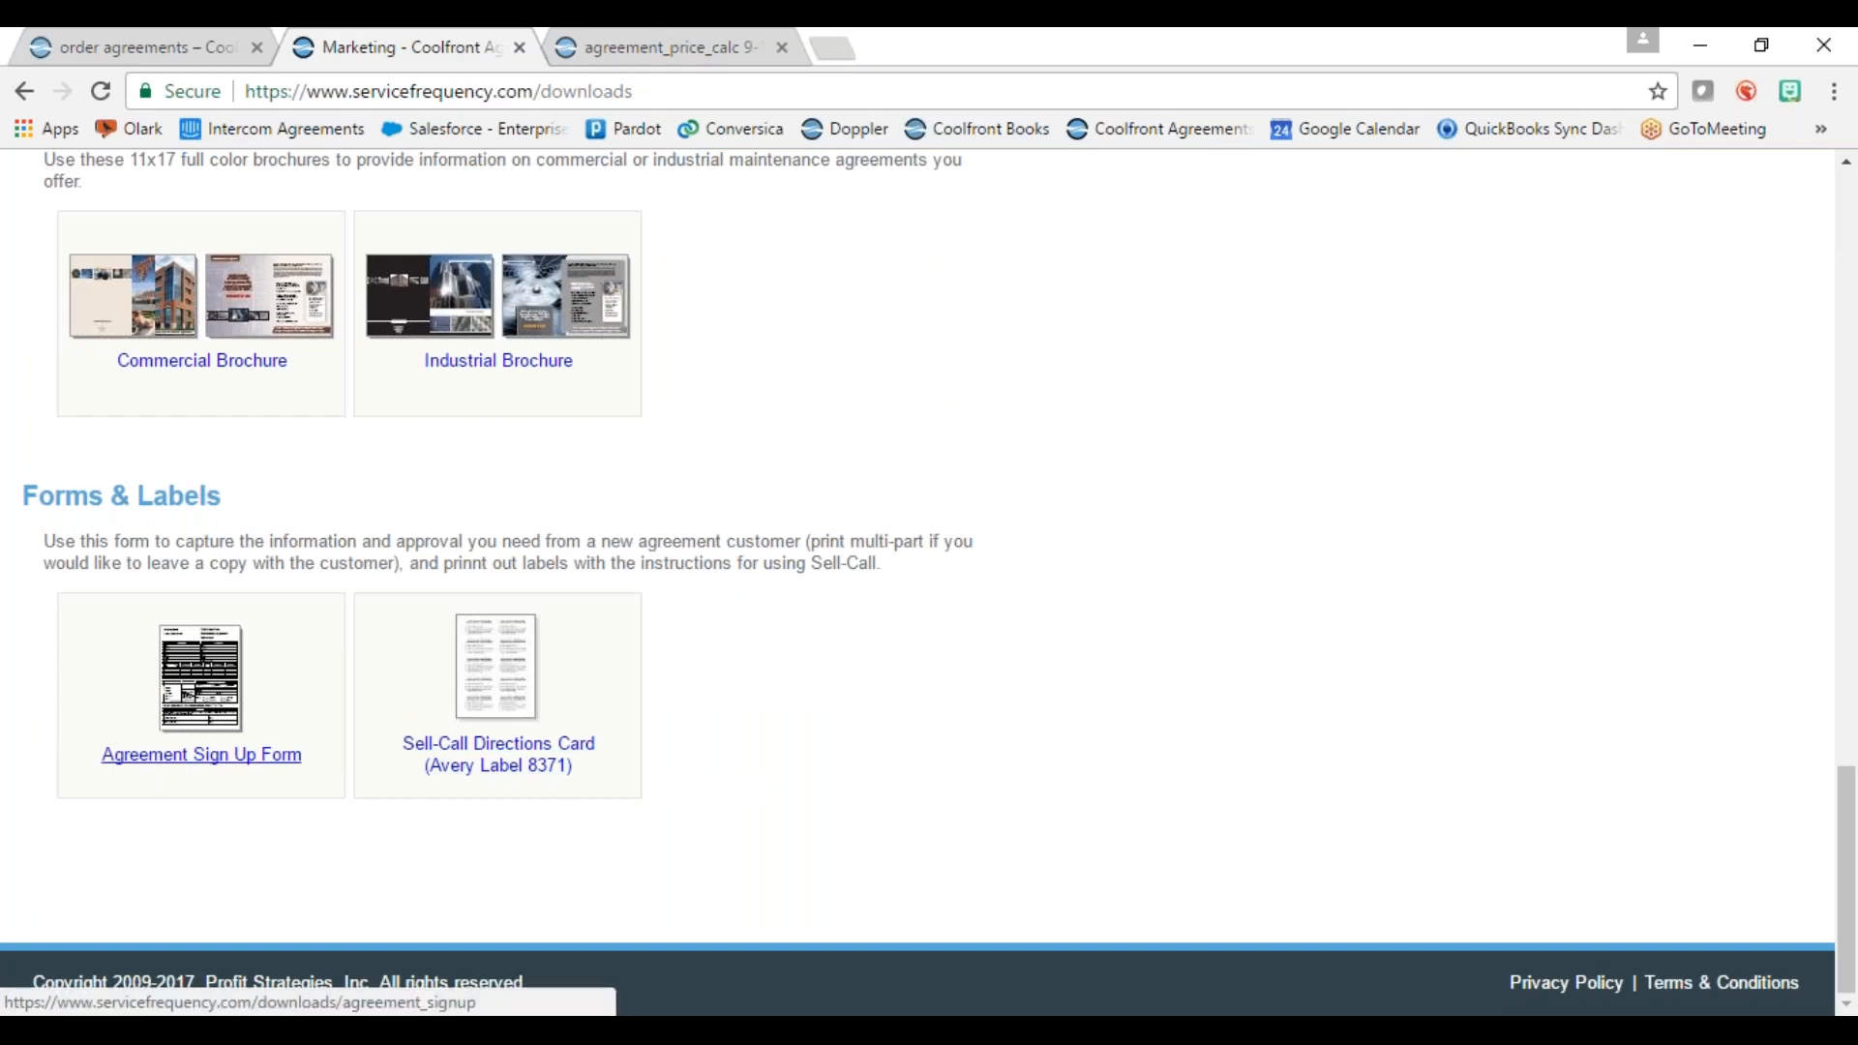
{"action": "scroll", "coordinate": [334, 709], "scroll_direction": "up", "scroll_amount": 1}
{"action": "scroll", "coordinate": [338, 721], "scroll_direction": "up", "scroll_amount": 14}
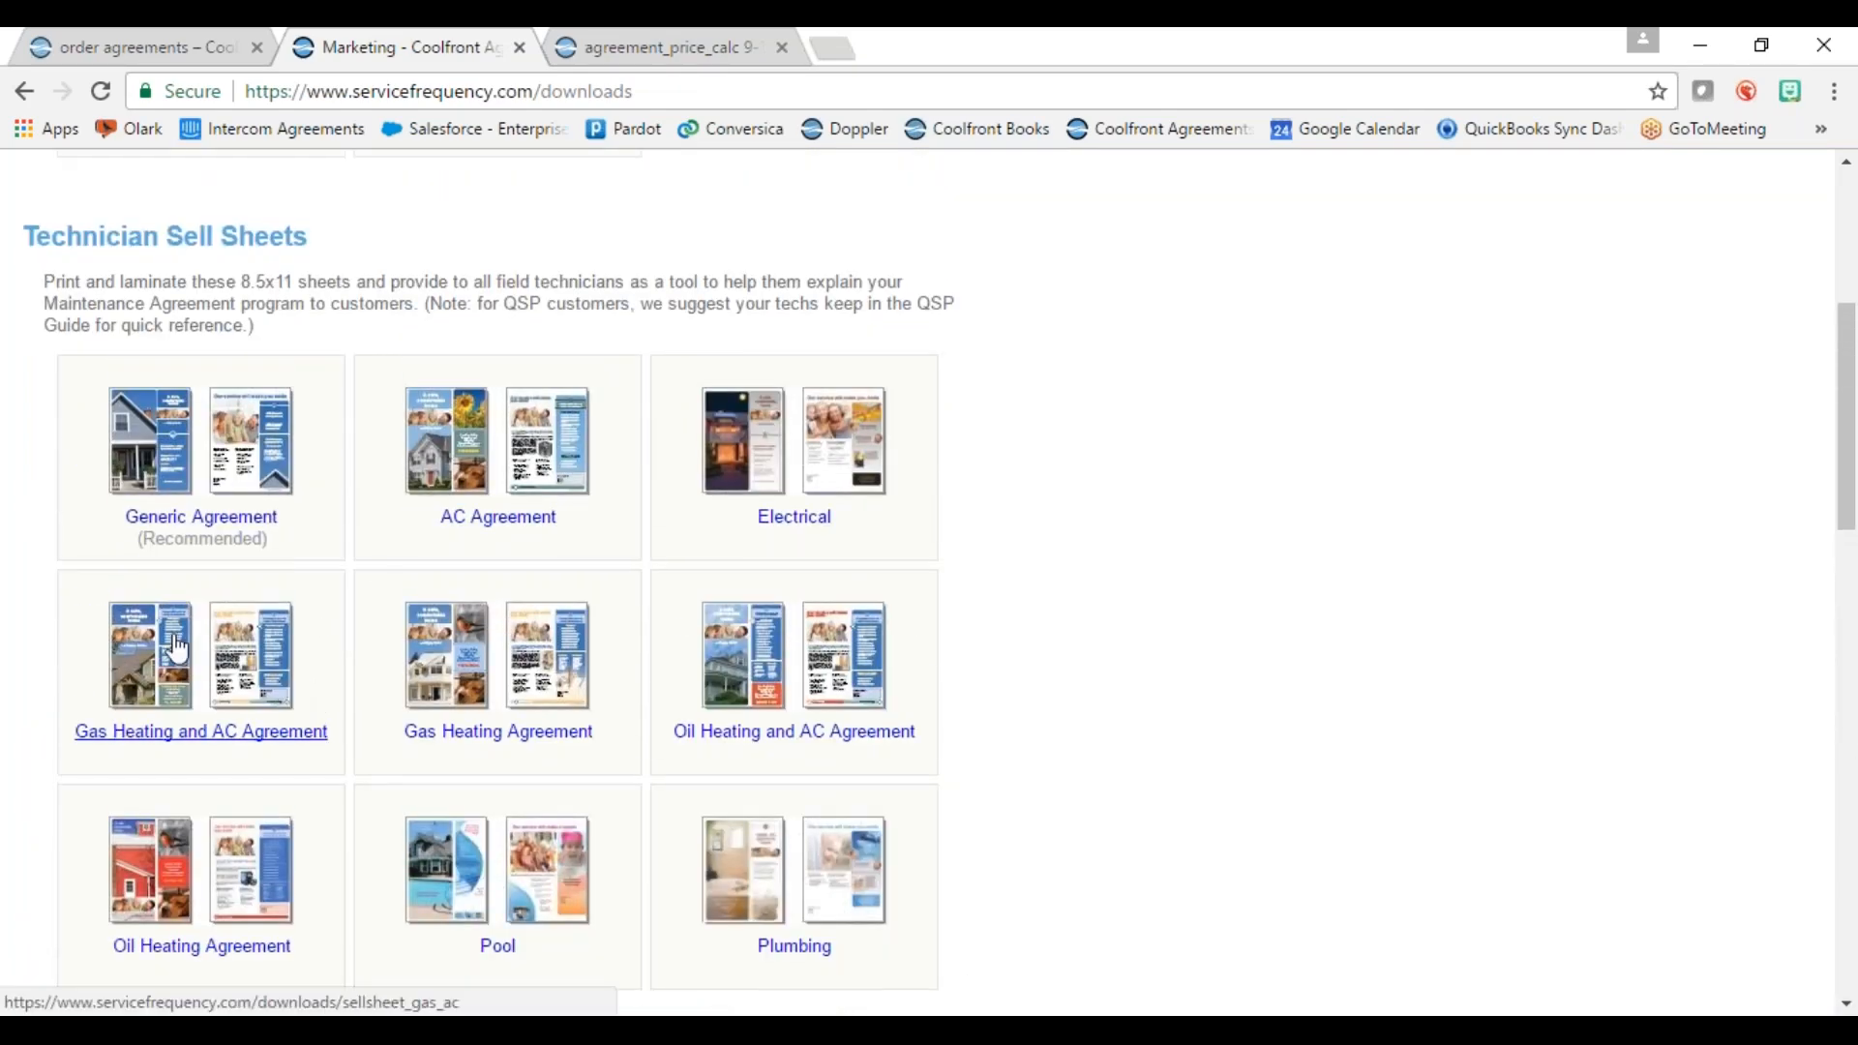
{"action": "left_click", "coordinate": [175, 676]}
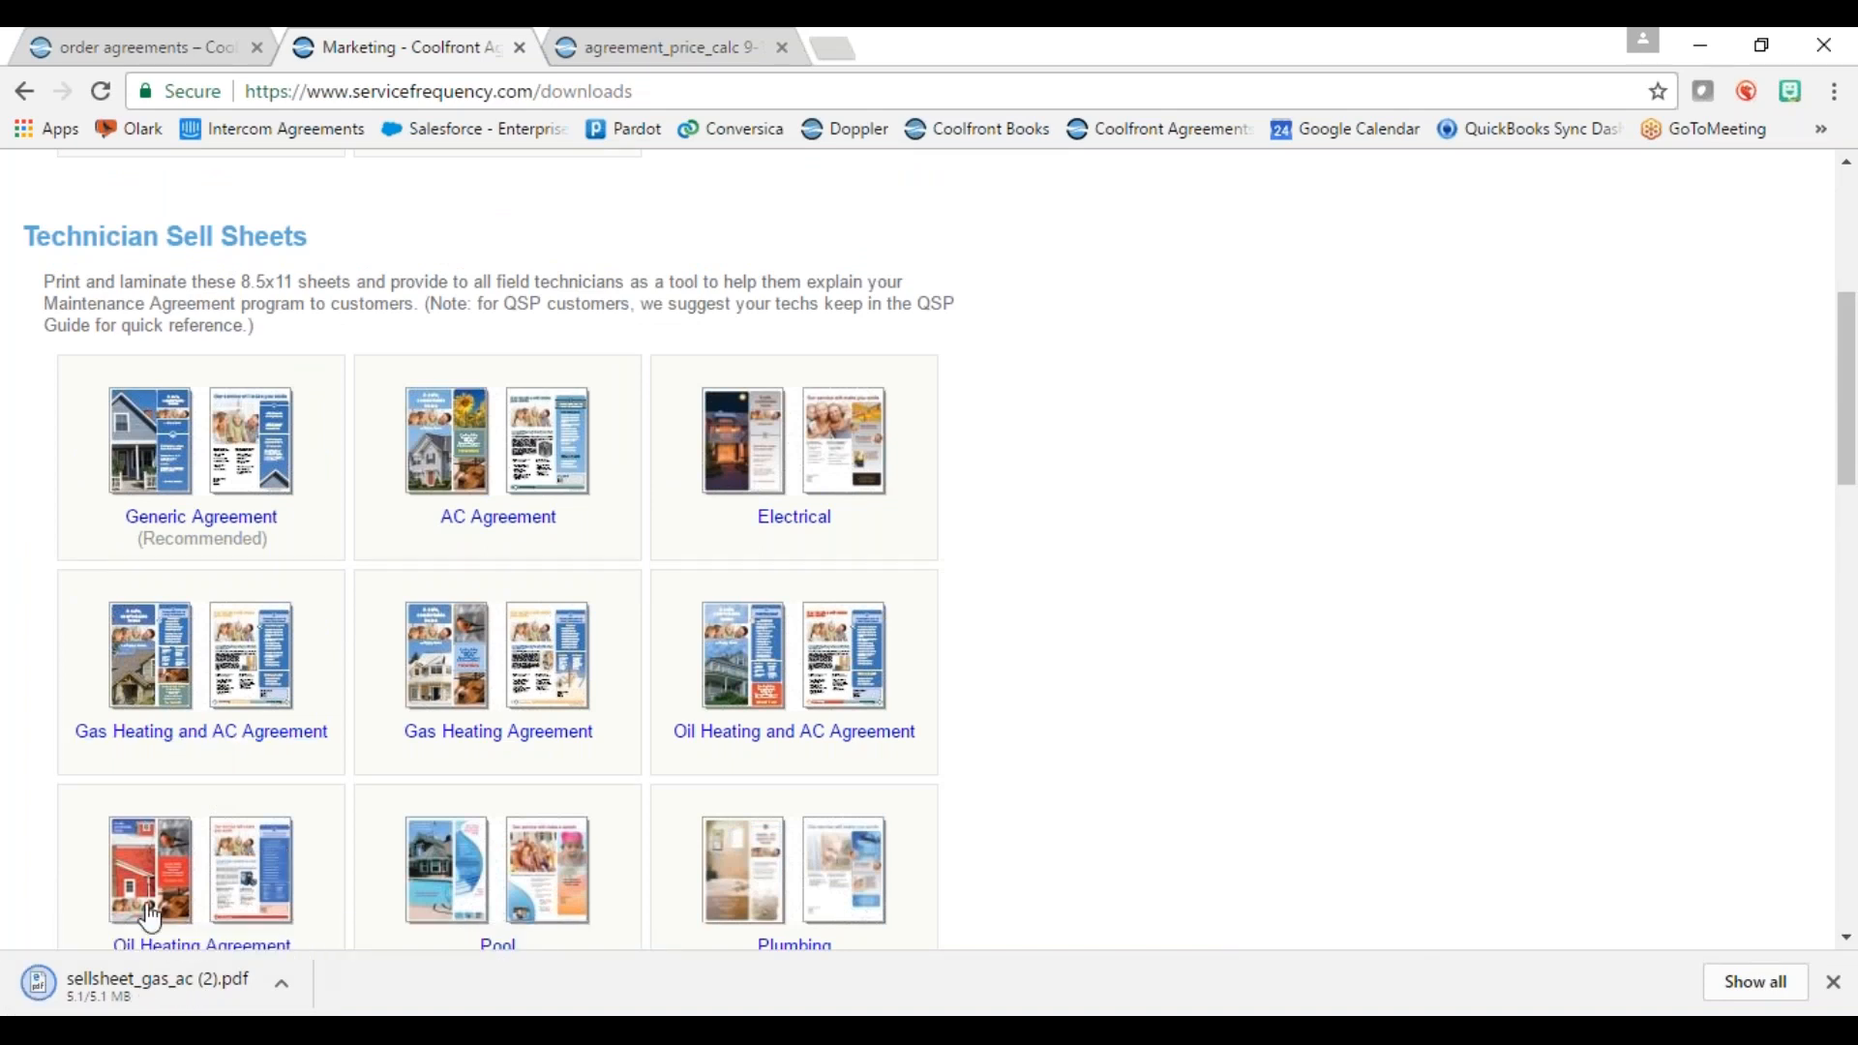
{"action": "left_click", "coordinate": [145, 982]}
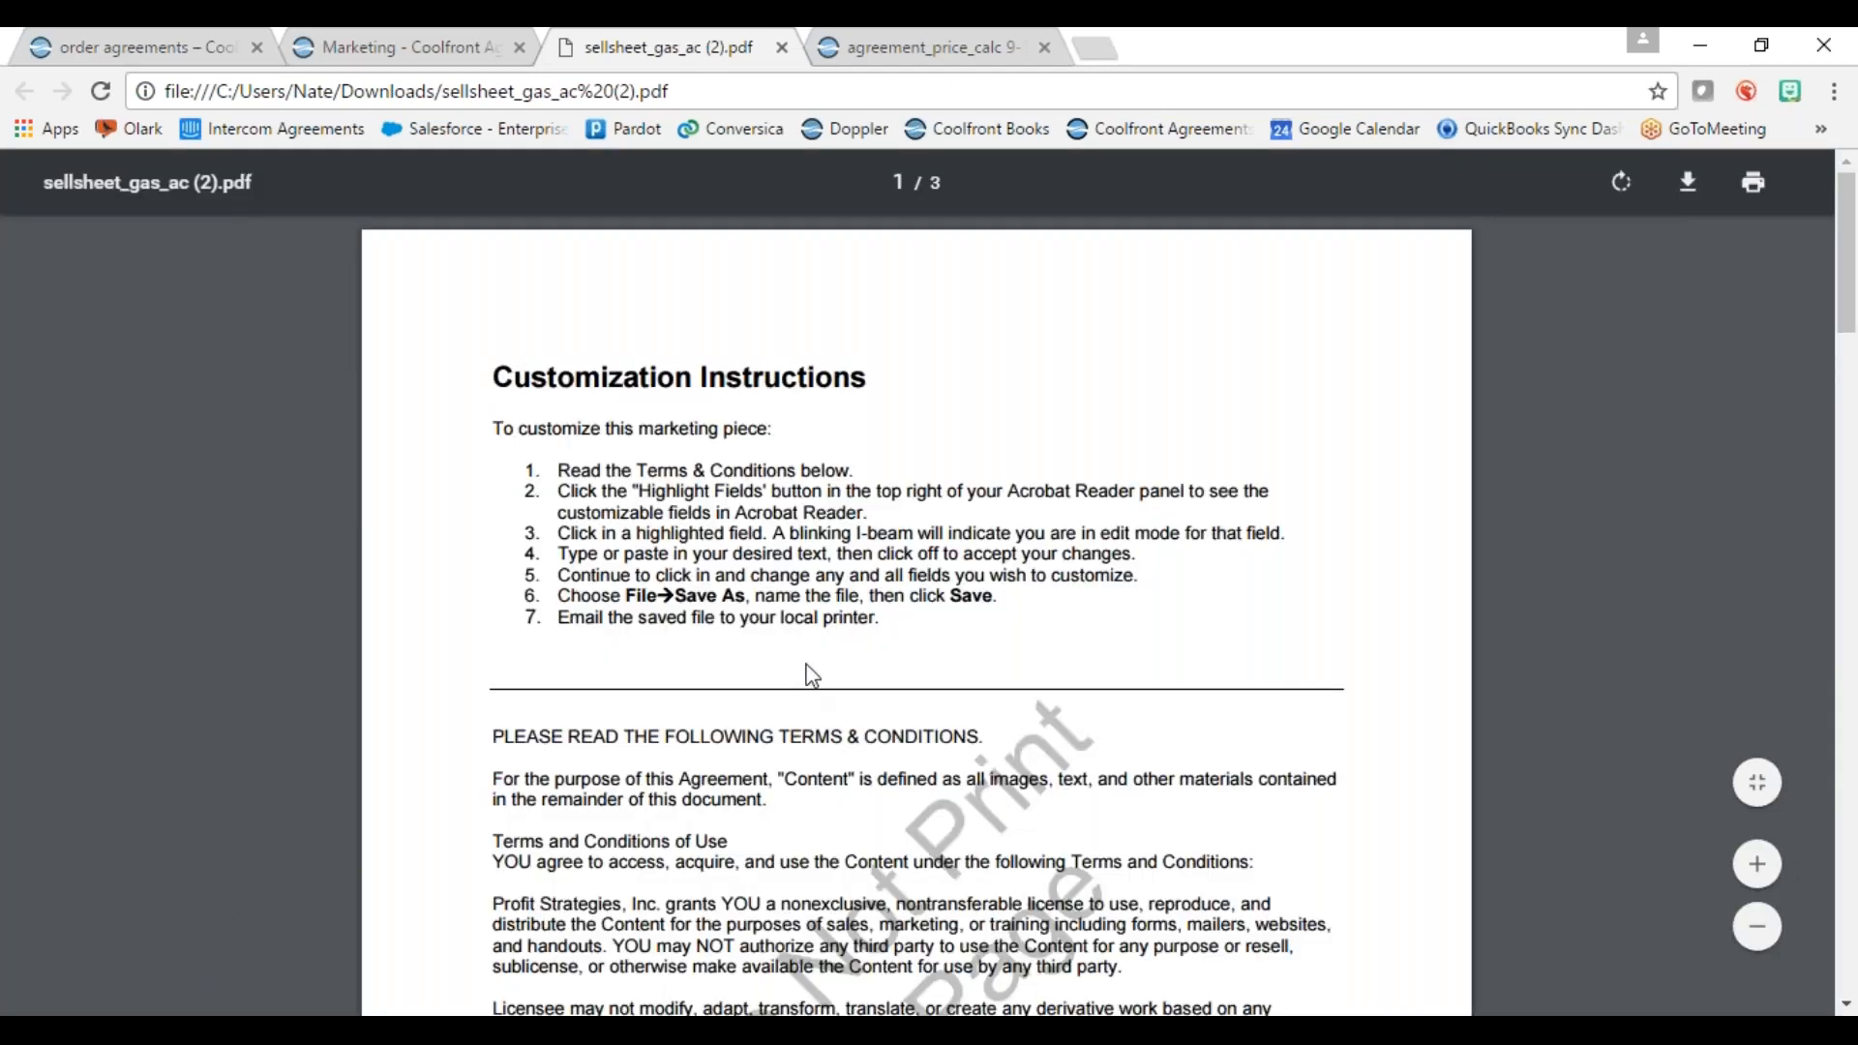
Step: Read all three pages of the sell sheet PDF, then close its tab
{"action": "scroll", "coordinate": [811, 674], "scroll_direction": "down", "scroll_amount": 5}
{"action": "scroll", "coordinate": [841, 648], "scroll_direction": "down", "scroll_amount": 8}
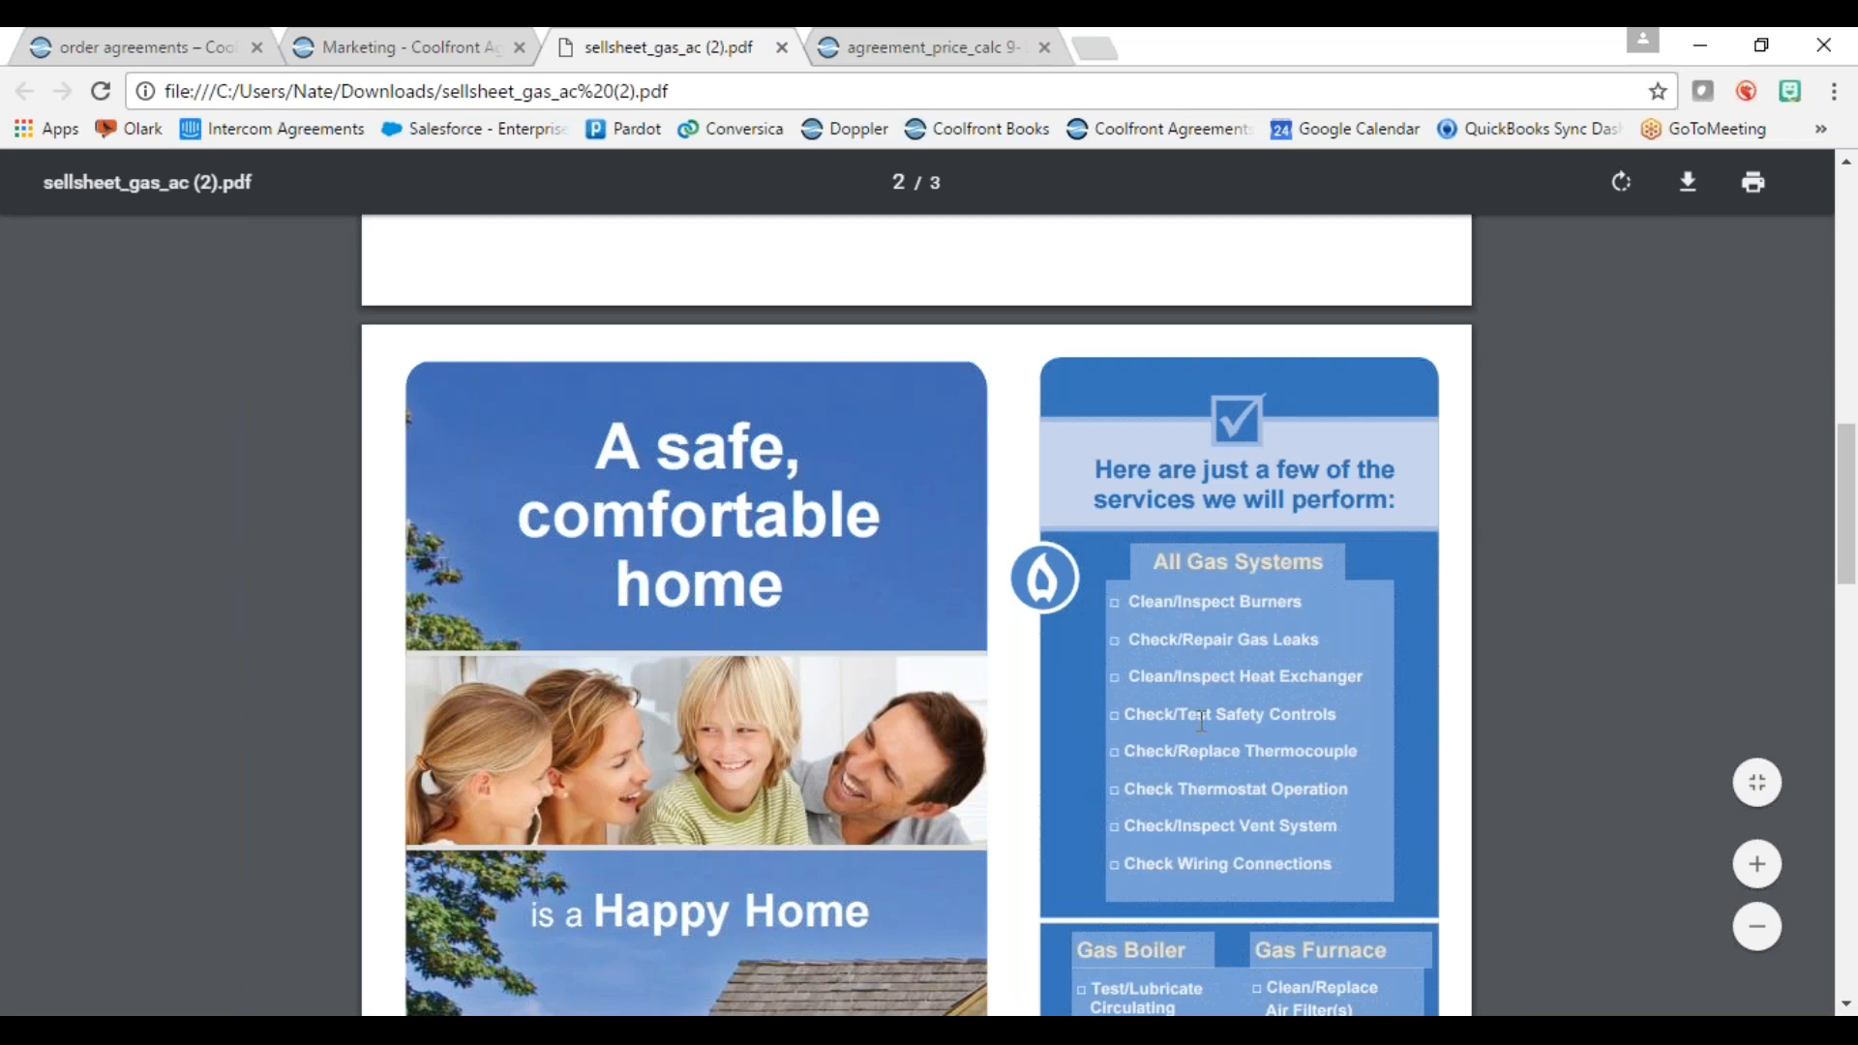
{"action": "scroll", "coordinate": [1266, 652], "scroll_direction": "down", "scroll_amount": 1}
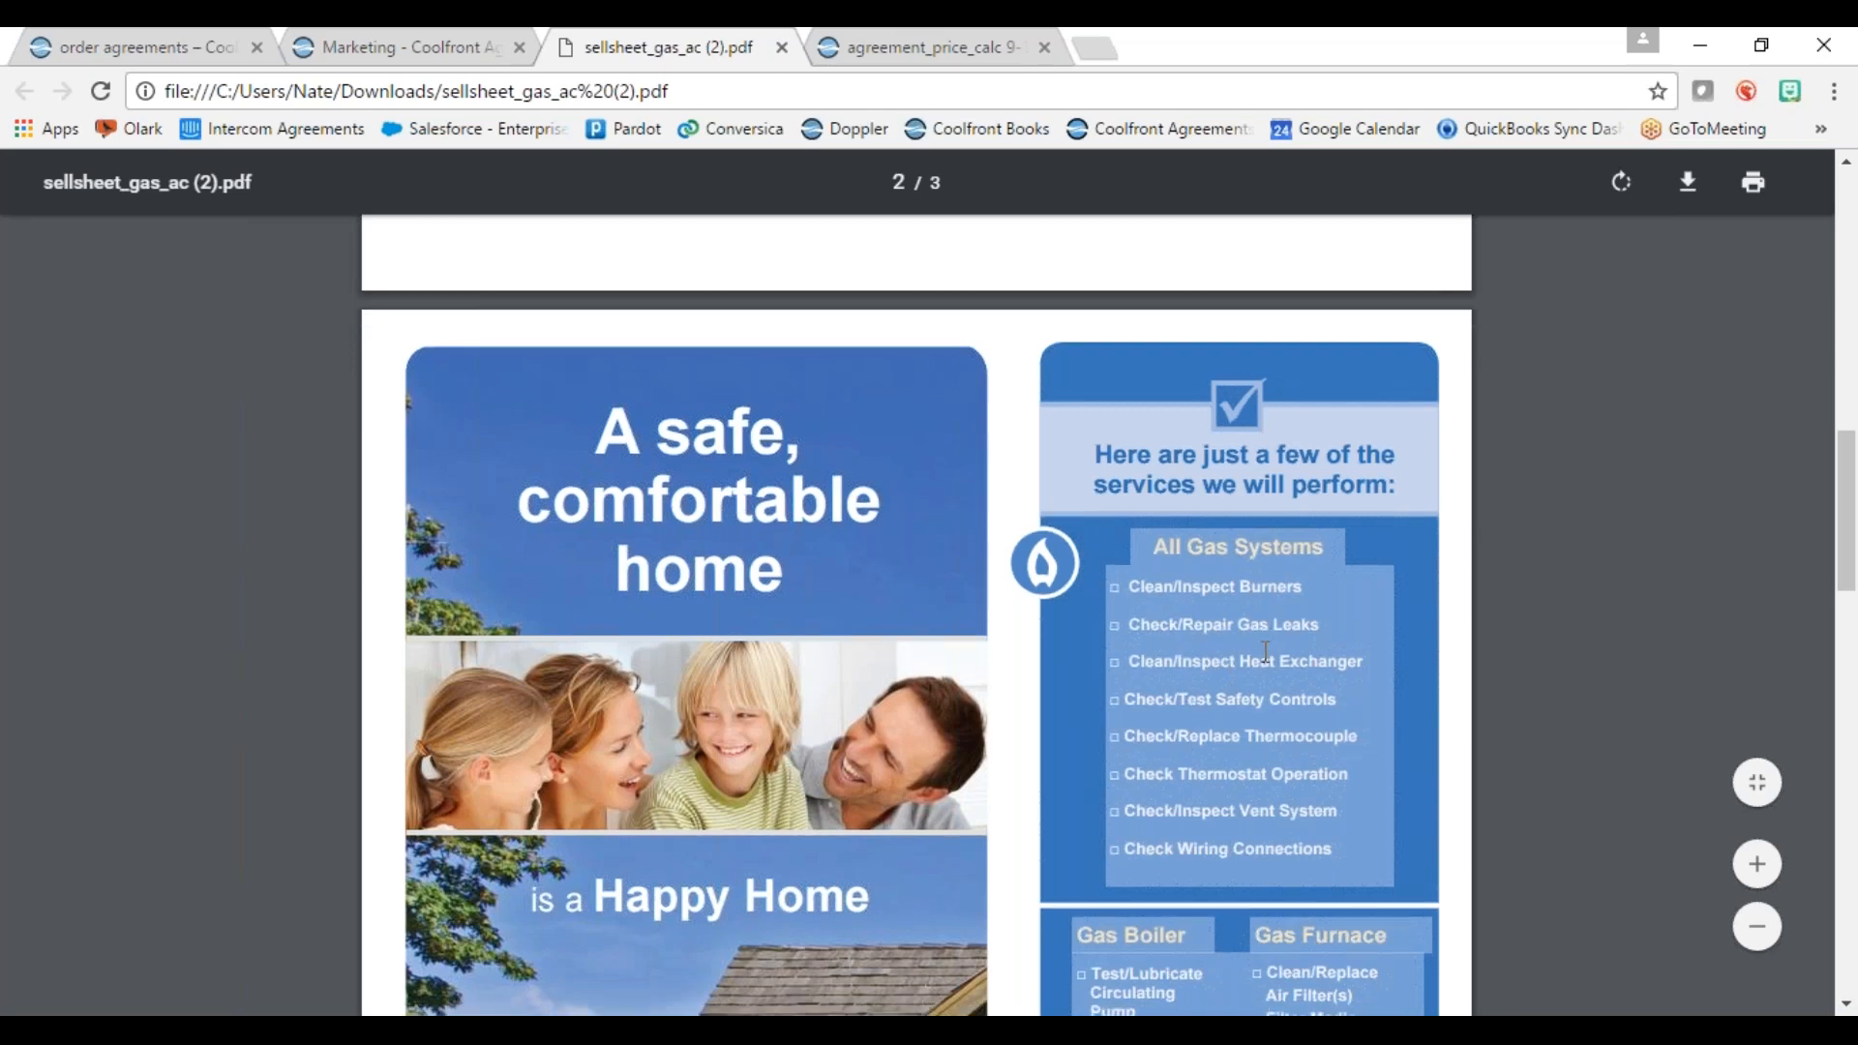
{"action": "scroll", "coordinate": [1265, 652], "scroll_direction": "down", "scroll_amount": 10}
{"action": "scroll", "coordinate": [1267, 616], "scroll_direction": "down", "scroll_amount": 12}
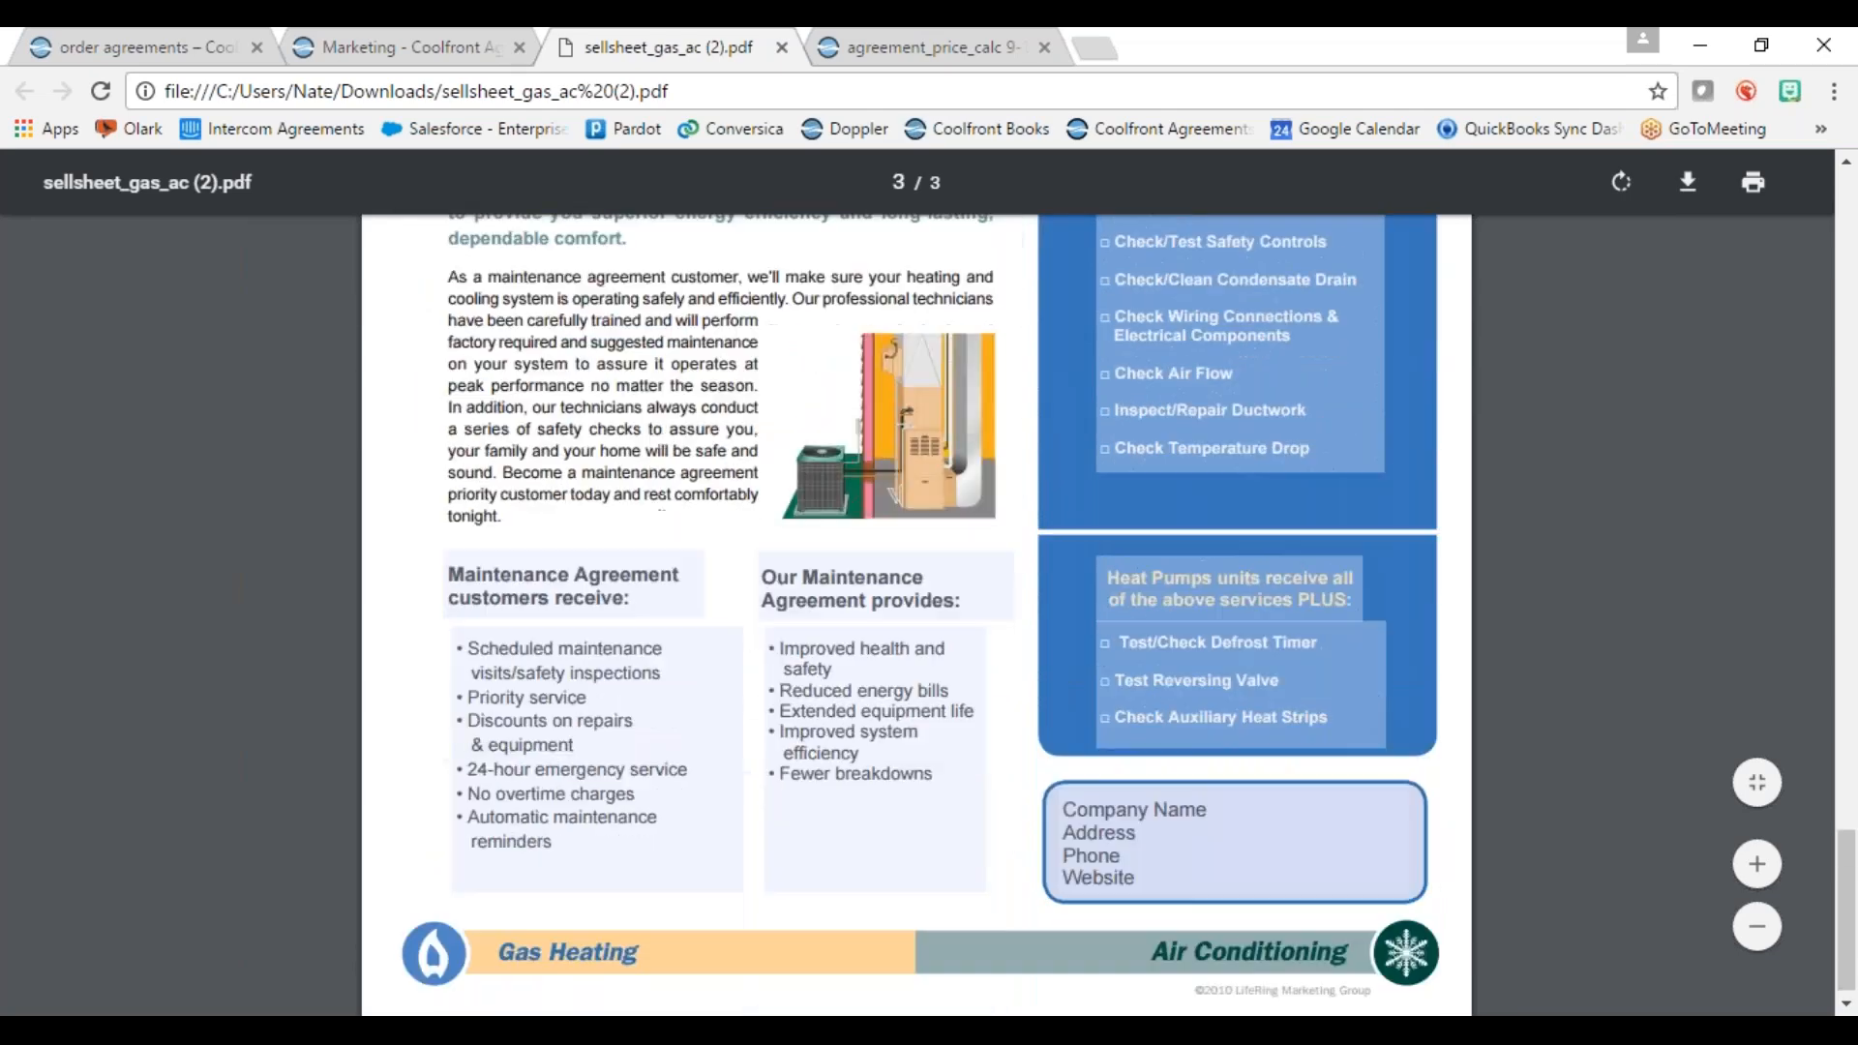
{"action": "scroll", "coordinate": [1251, 622], "scroll_direction": "down", "scroll_amount": 1}
{"action": "scroll", "coordinate": [1250, 622], "scroll_direction": "up", "scroll_amount": 20}
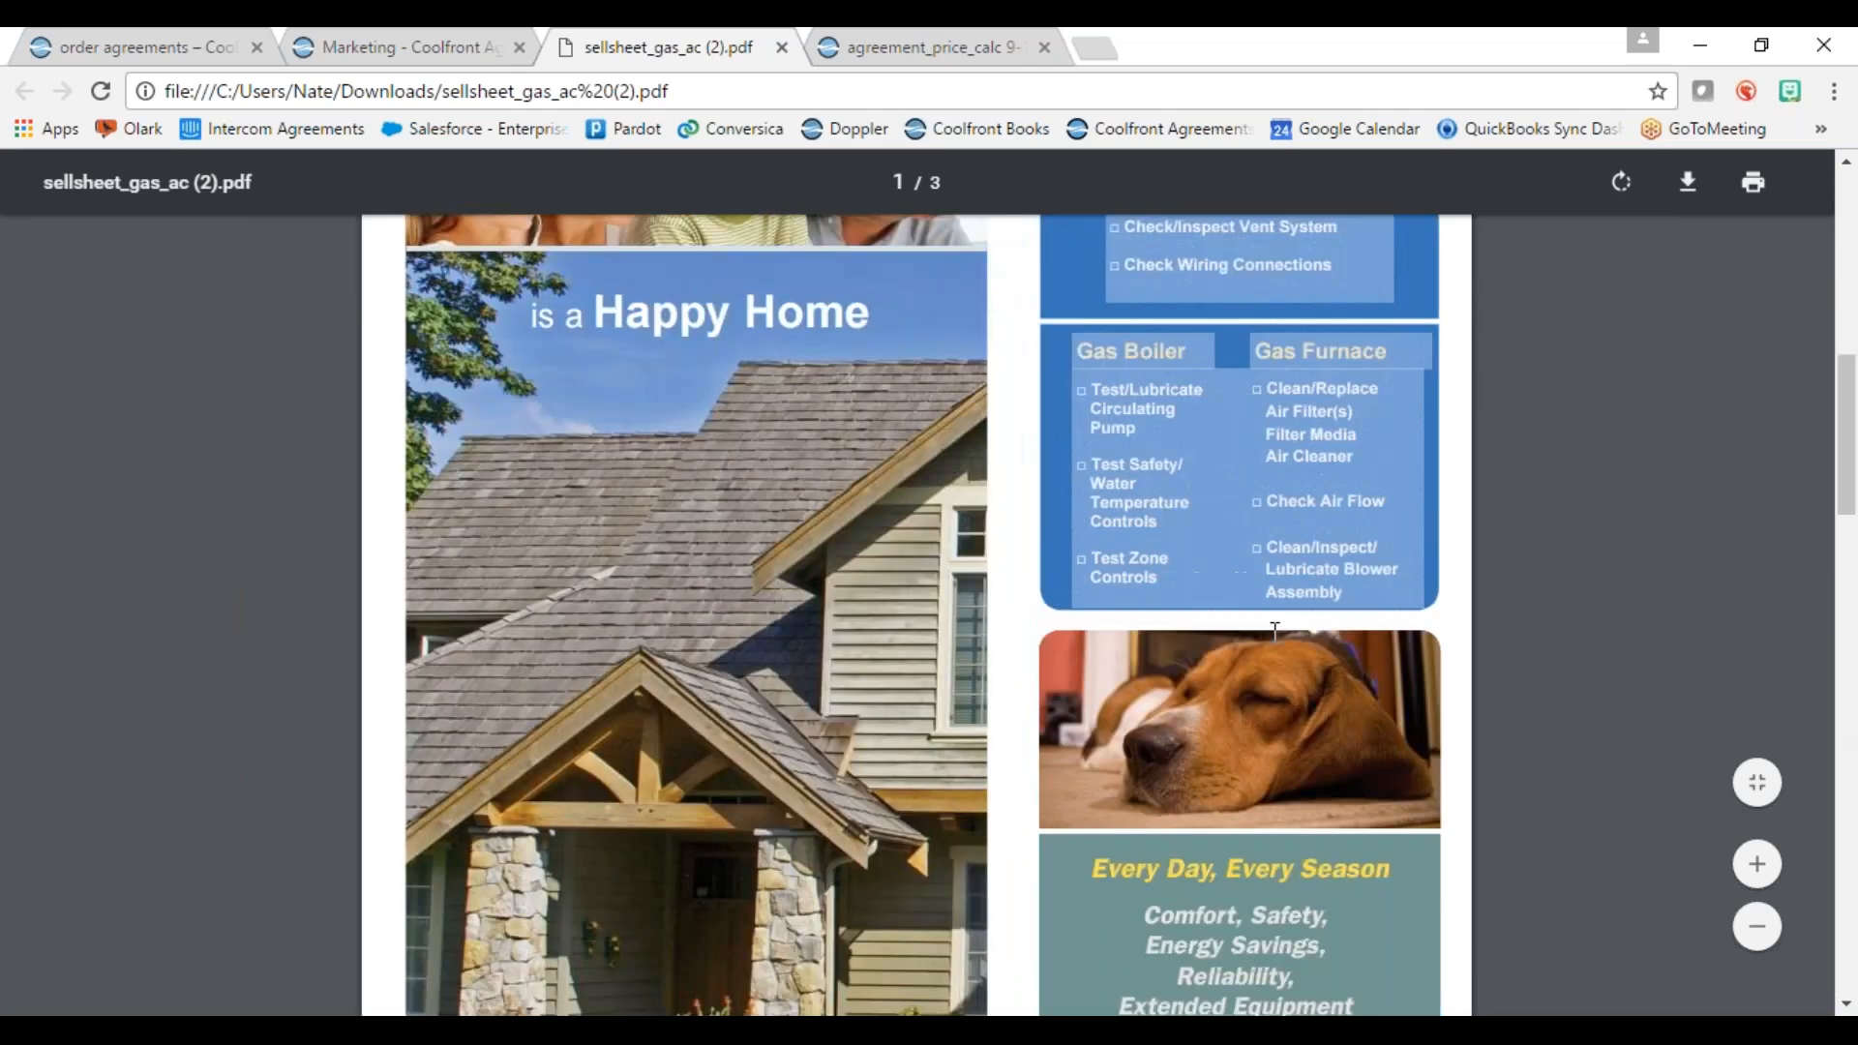
{"action": "left_click", "coordinate": [782, 47]}
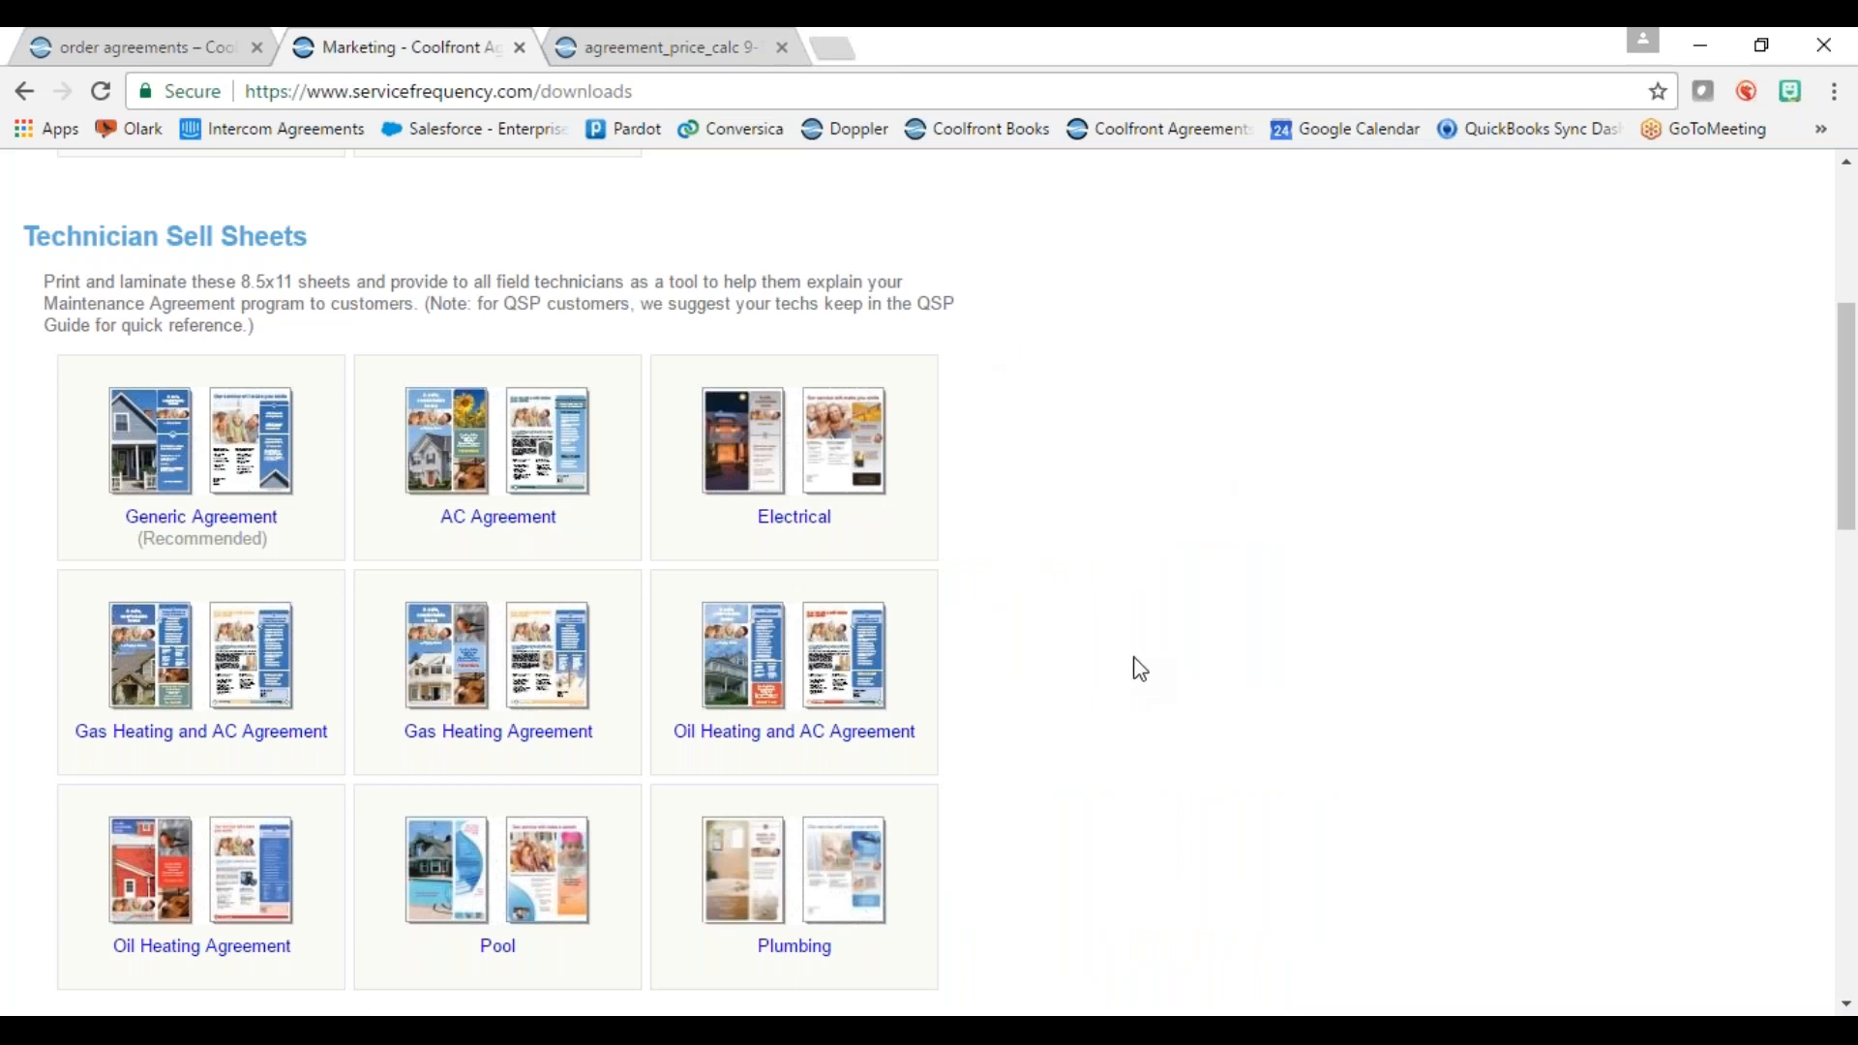
{"action": "scroll", "coordinate": [1120, 609], "scroll_direction": "up", "scroll_amount": 5}
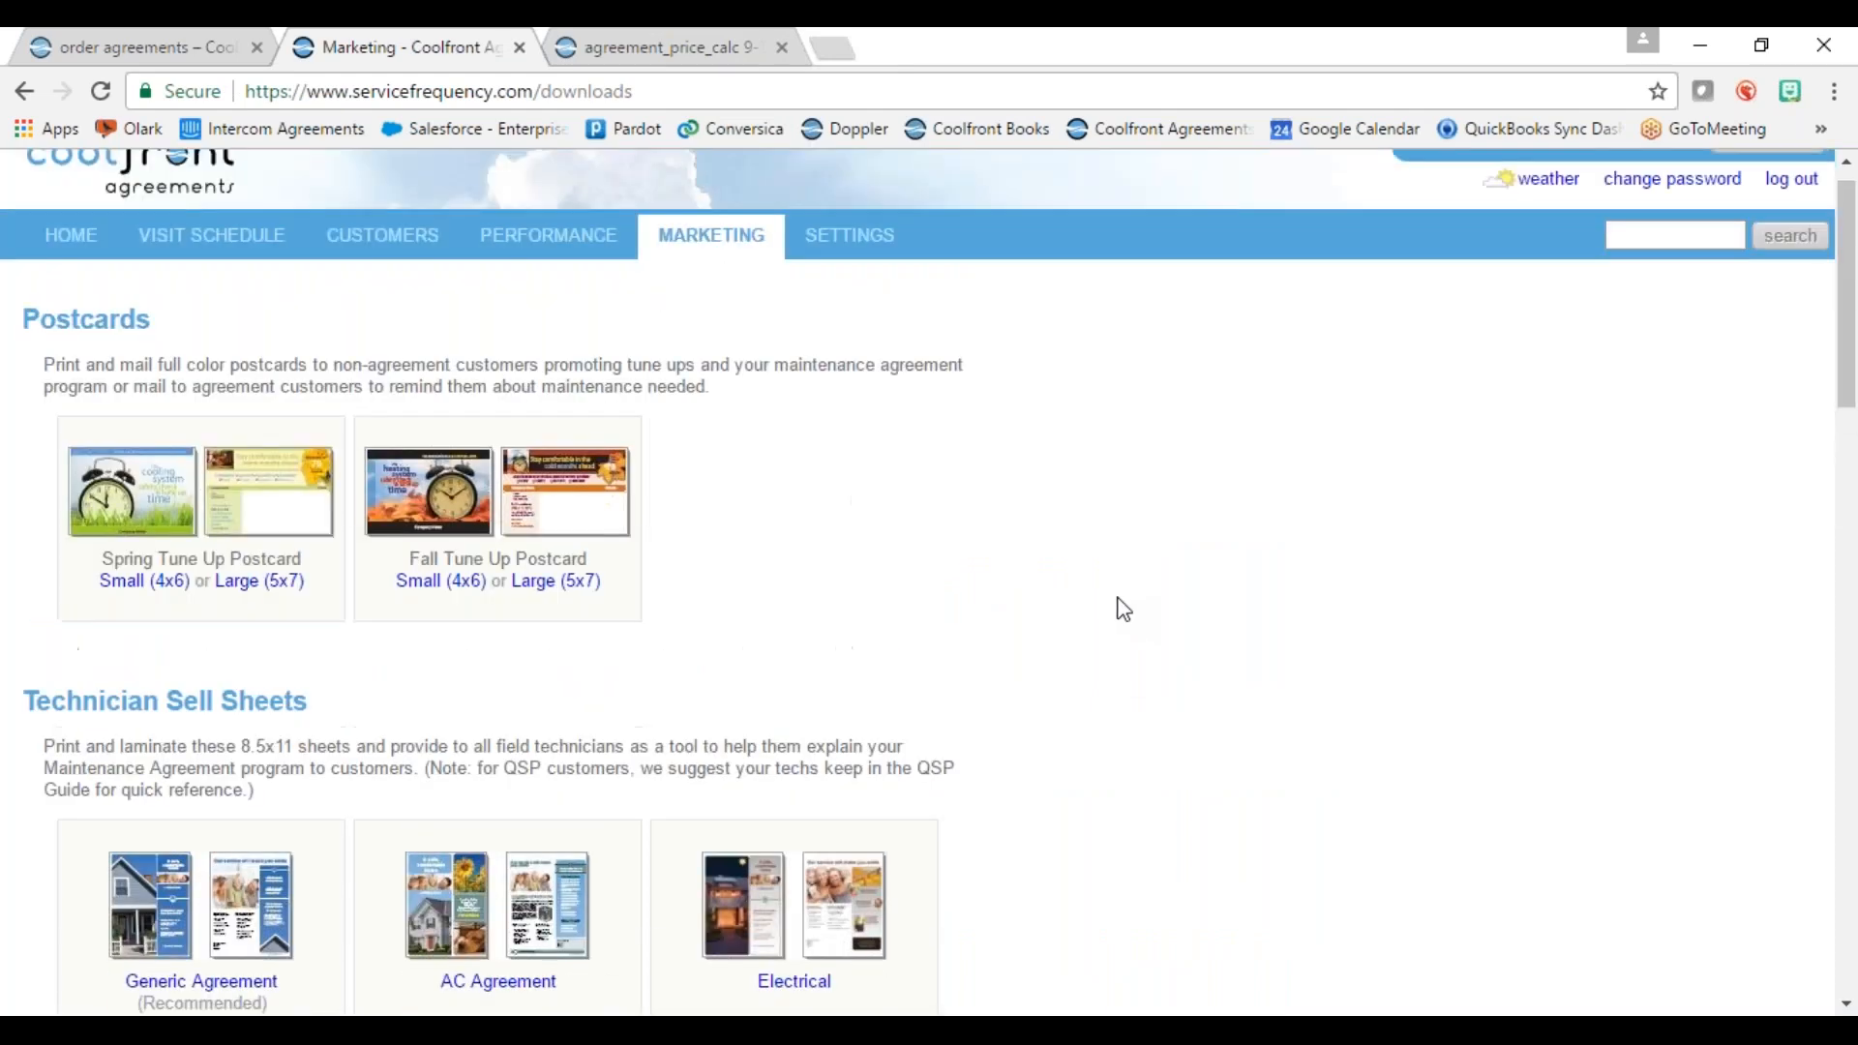